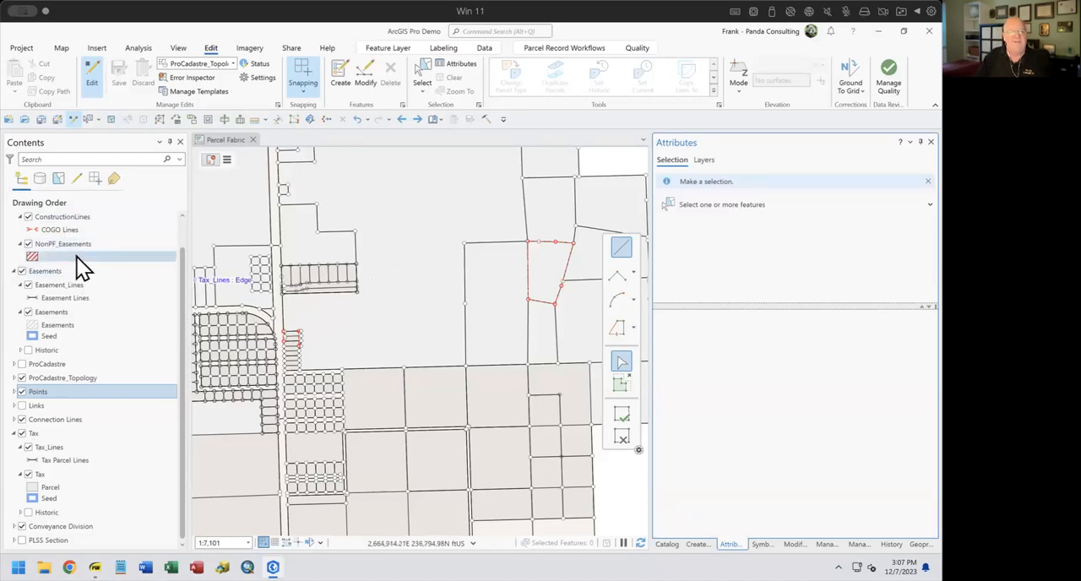
Review the Non Parcel Fabric Layers group and the Easements group with their line and polygon layers in the layer list
scroll(71, 226, up, 2)
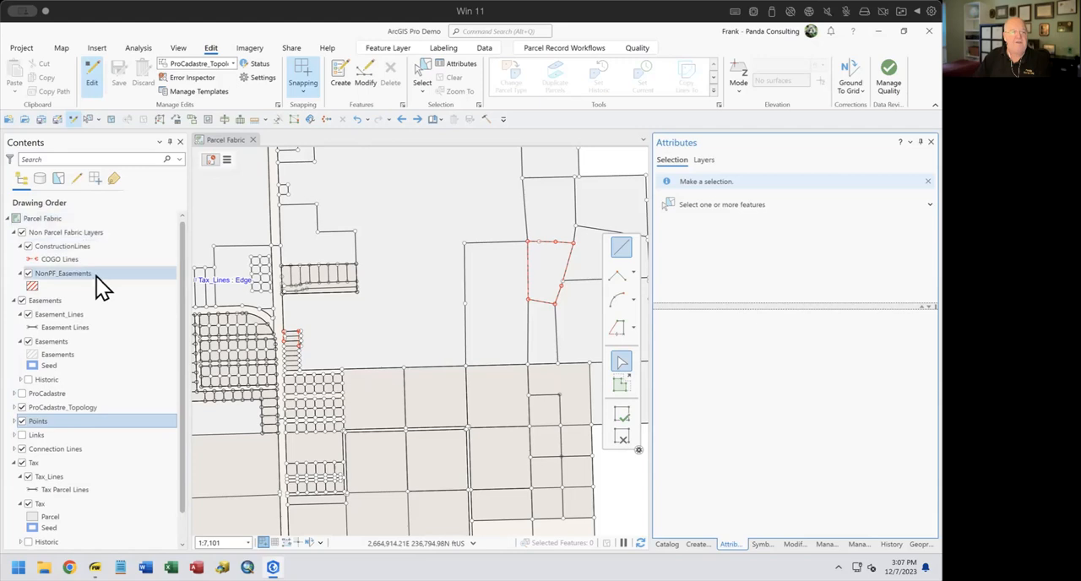
click(82, 233)
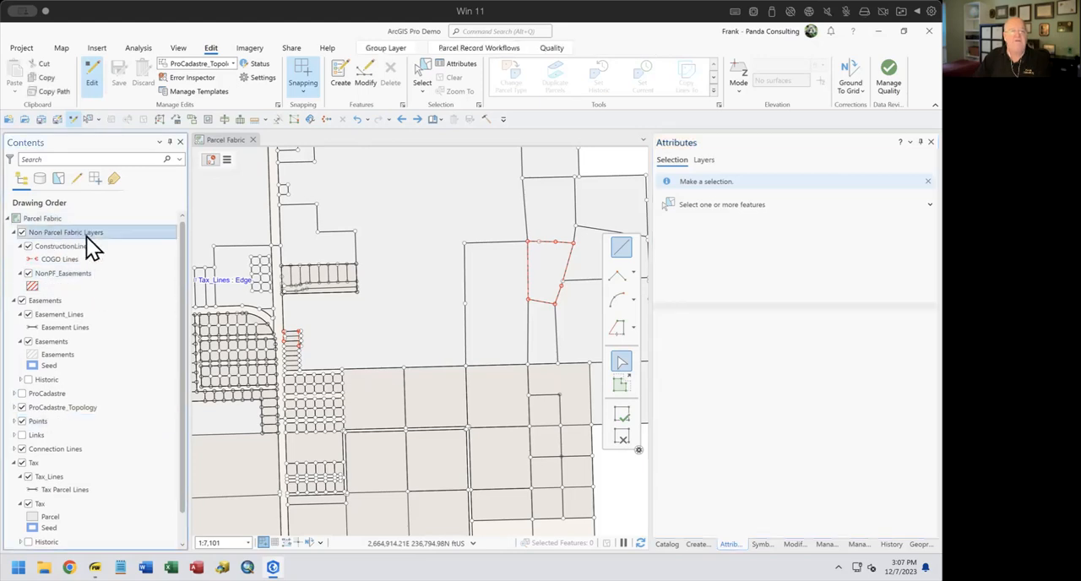
click(81, 247)
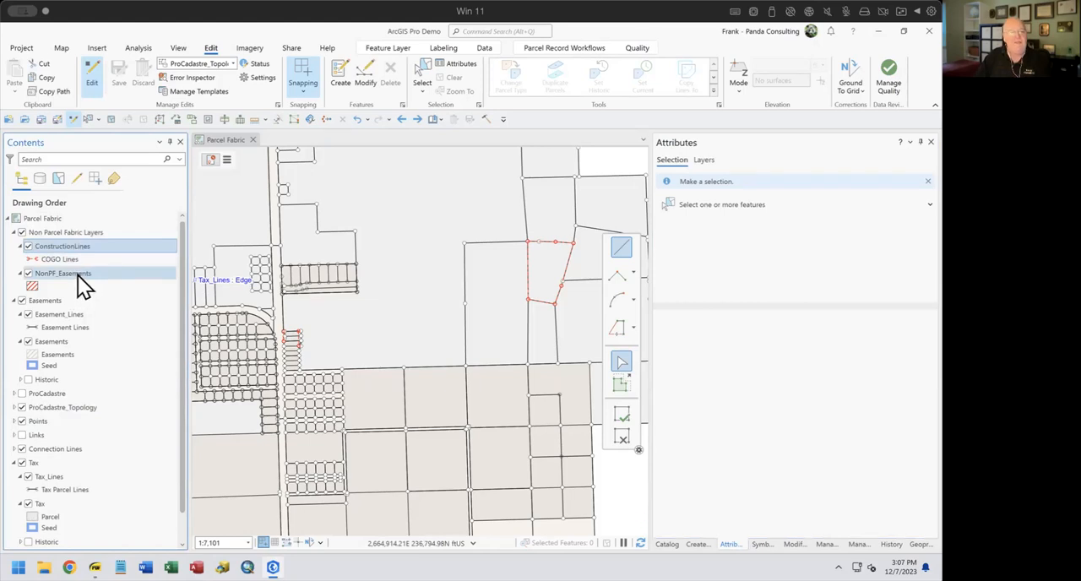
click(45, 303)
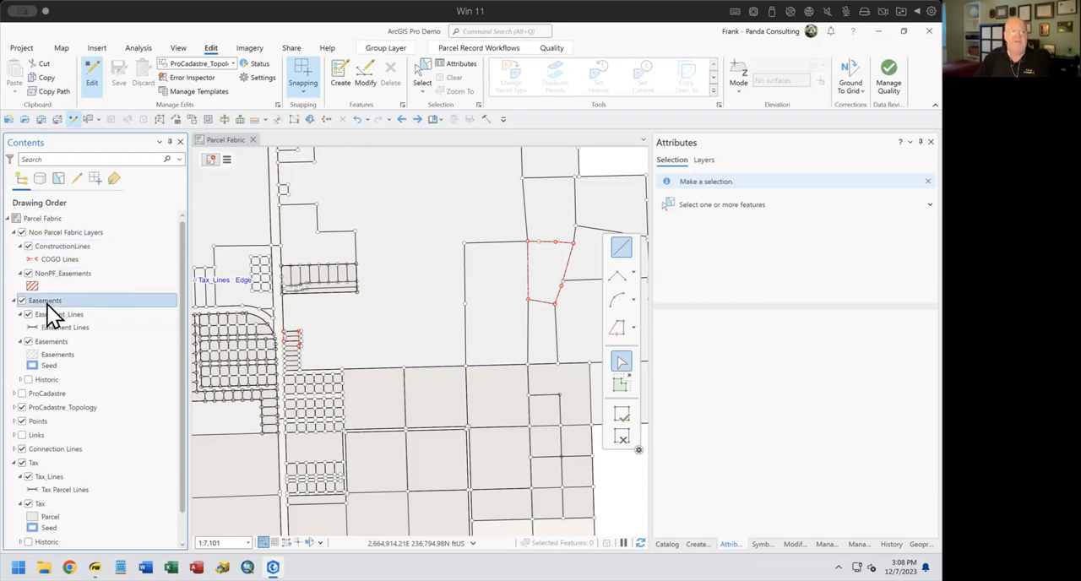
click(62, 317)
ctrl+click(48, 343)
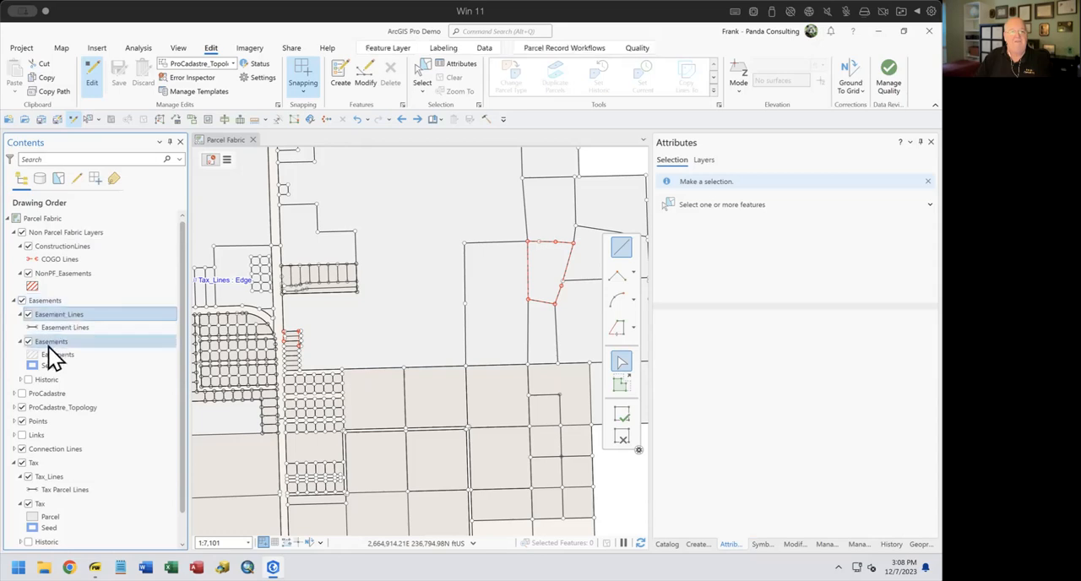
click(49, 344)
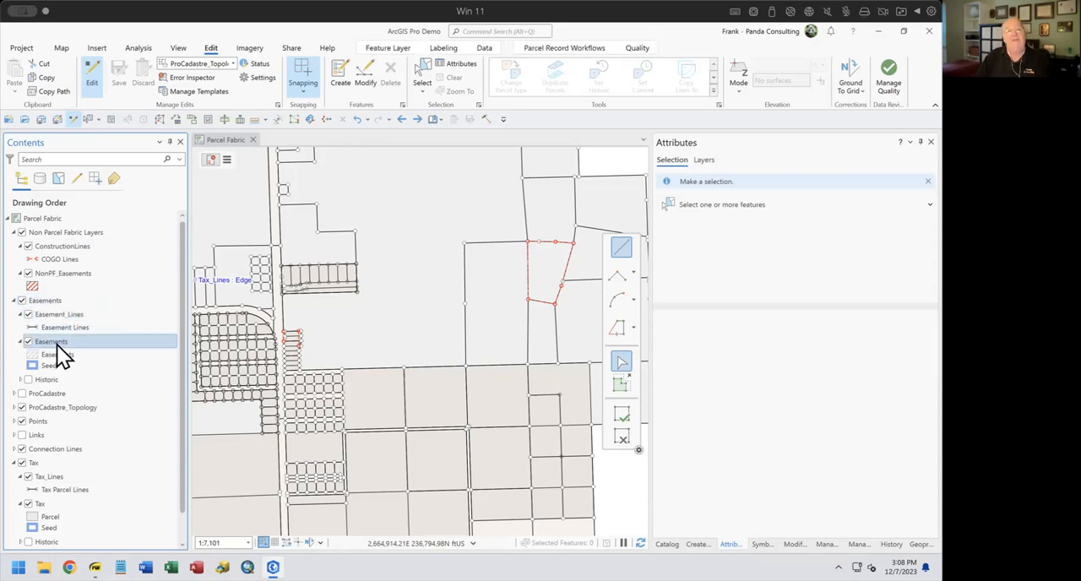
Inspect the parcel types in the properties of the ProCadastre parcel fabric in Workshop.gdb, then close them without changes
click(666, 545)
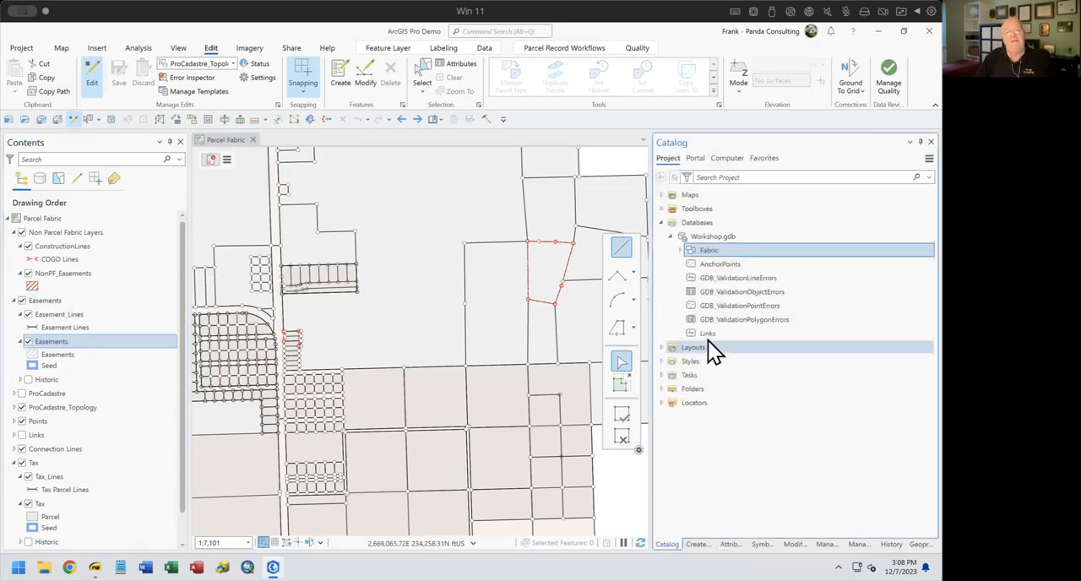
click(679, 252)
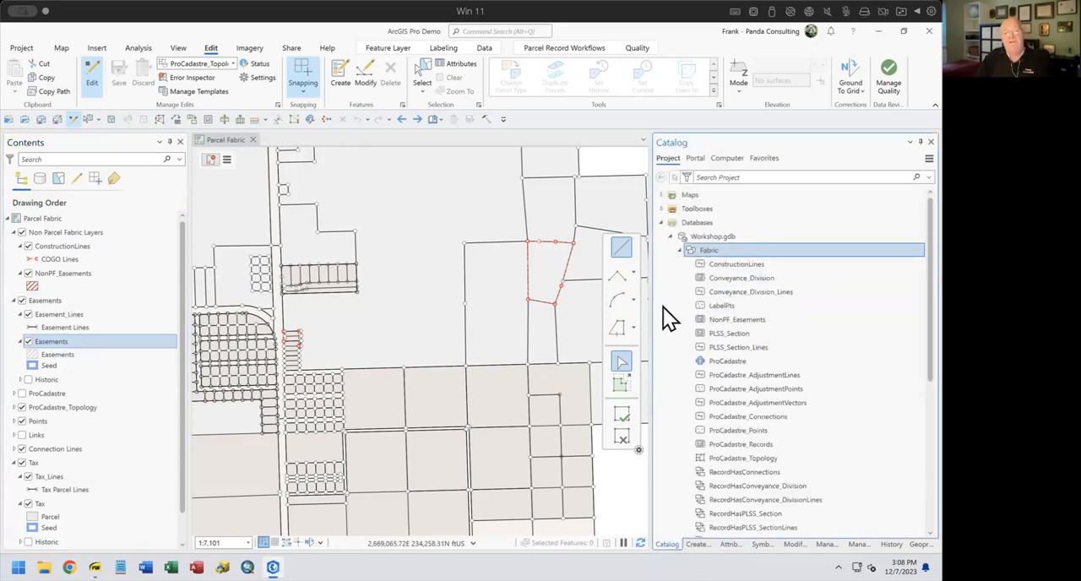
click(730, 363)
right_click(730, 365)
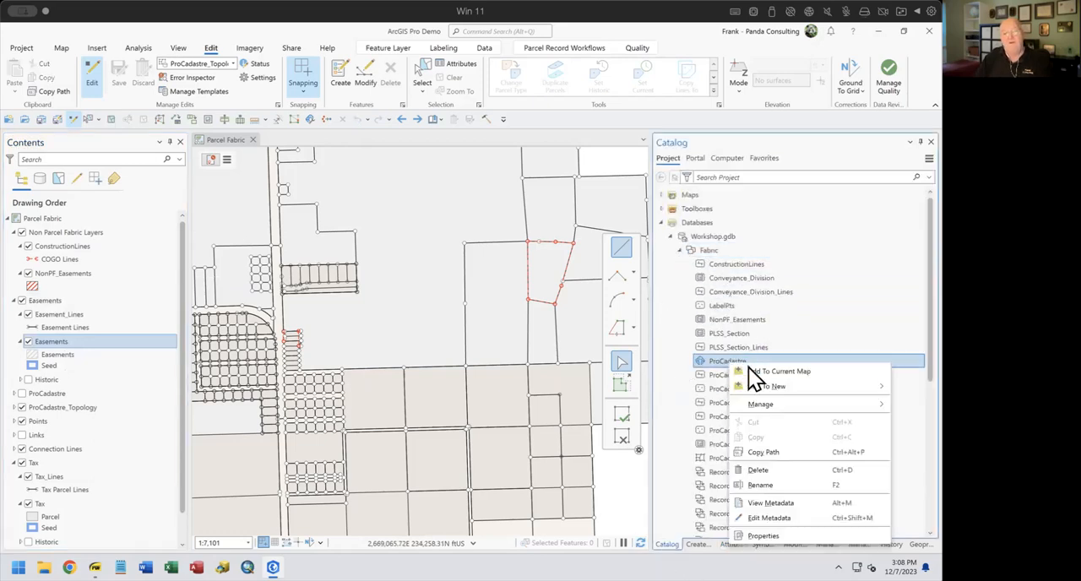
click(764, 536)
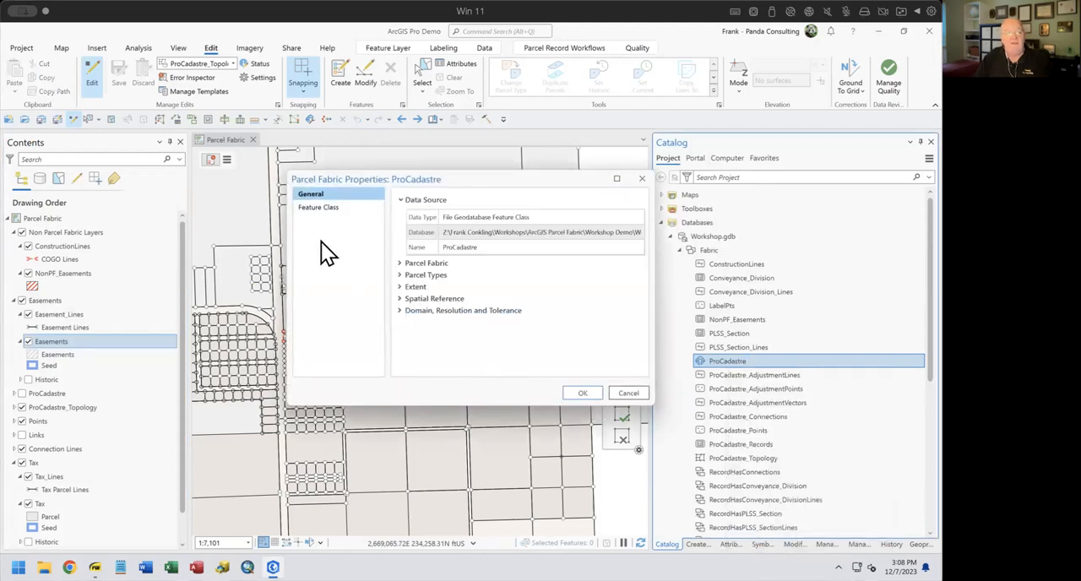
click(403, 275)
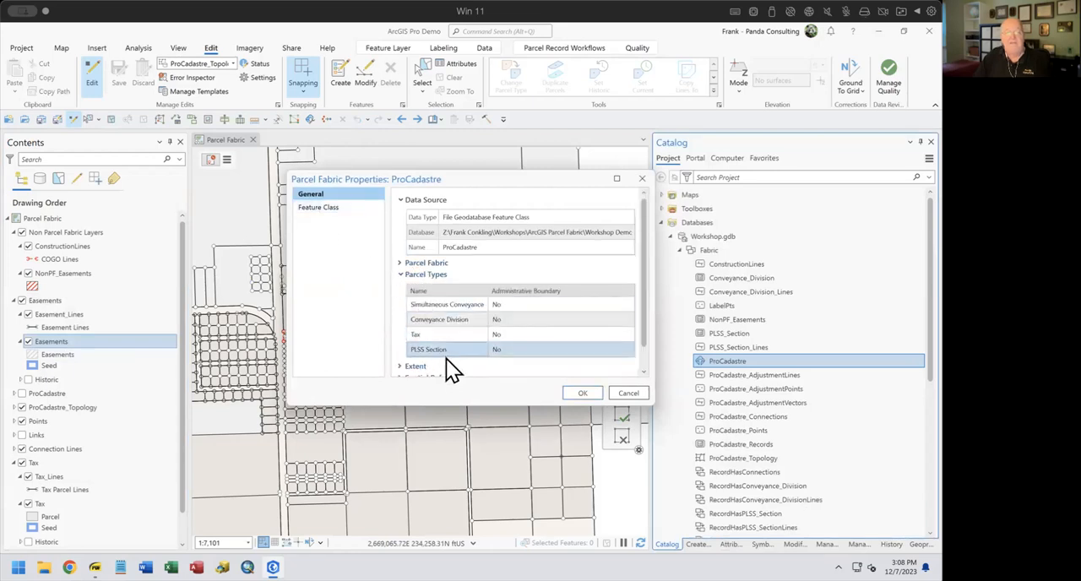
click(418, 303)
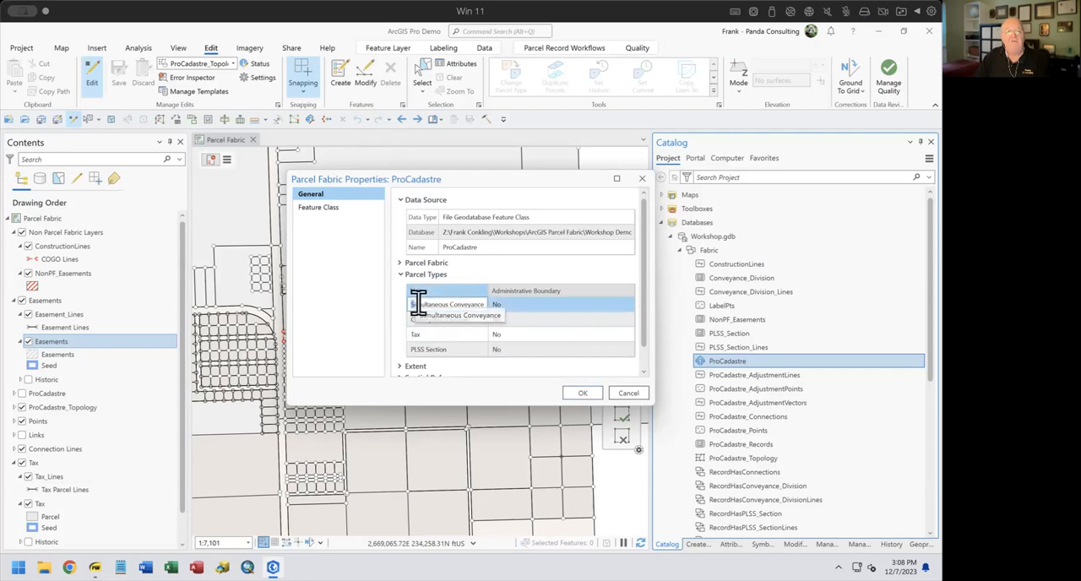
click(629, 393)
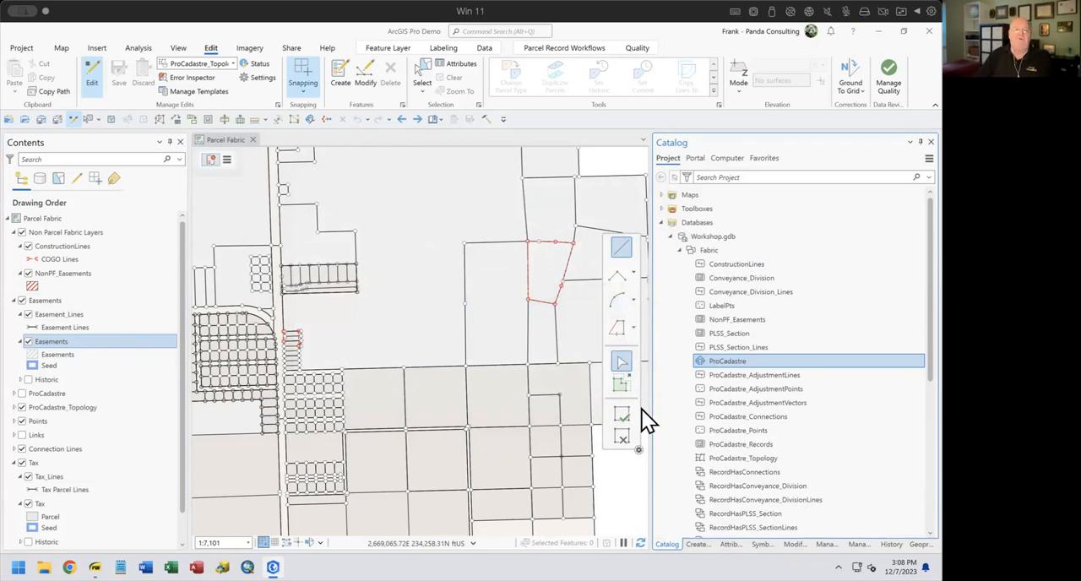
click(698, 546)
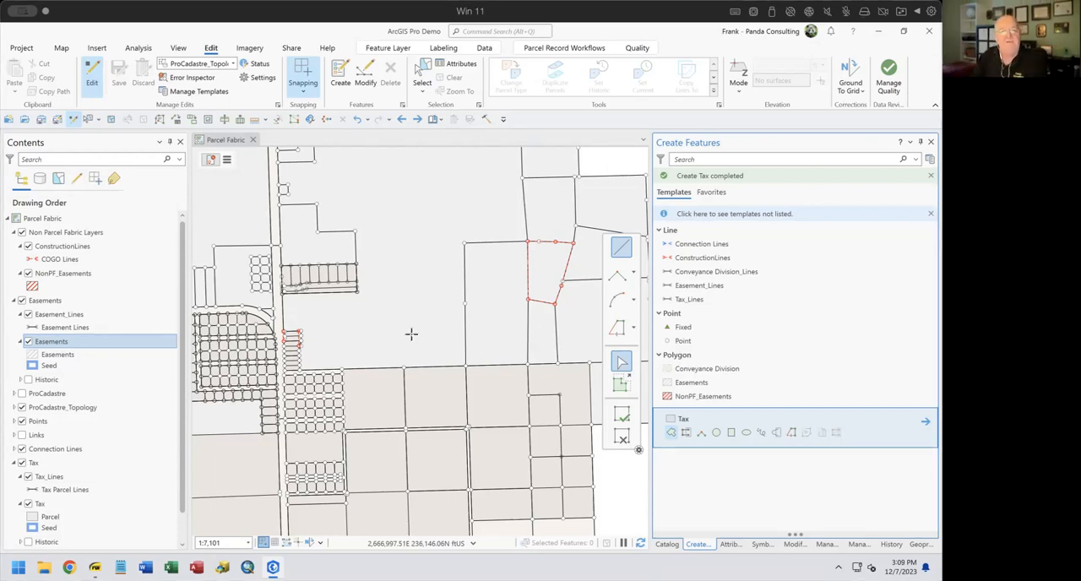
click(621, 248)
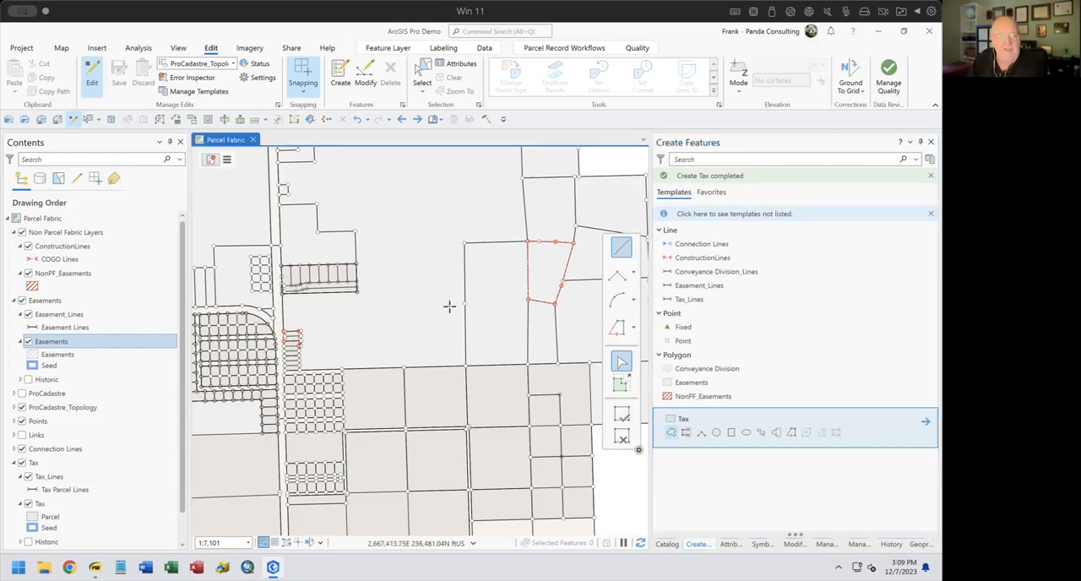
click(343, 368)
scroll(345, 363, down, 2)
scroll(345, 363, up, 3)
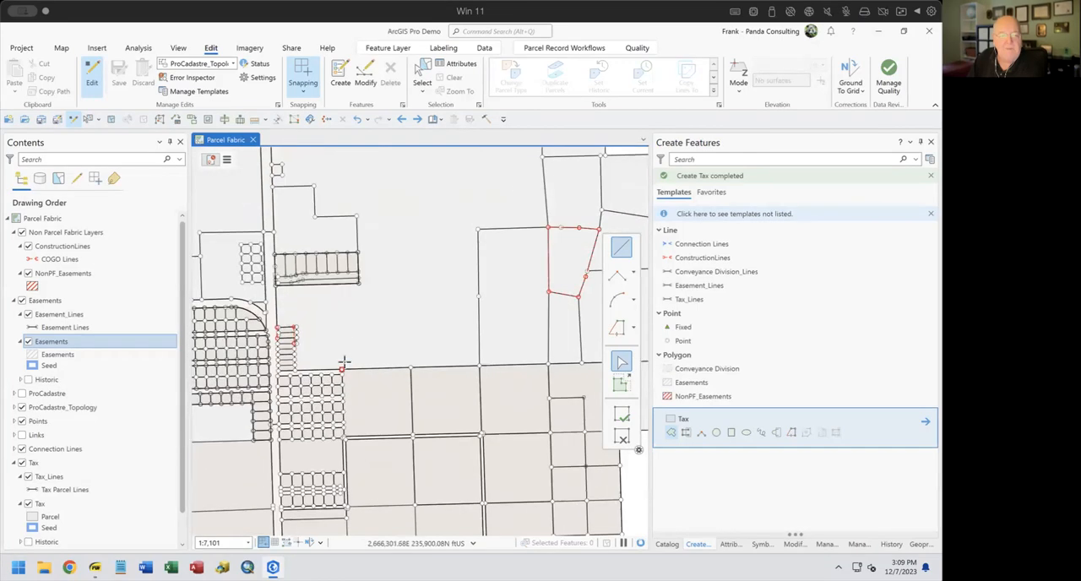
scroll(343, 363, up, 4)
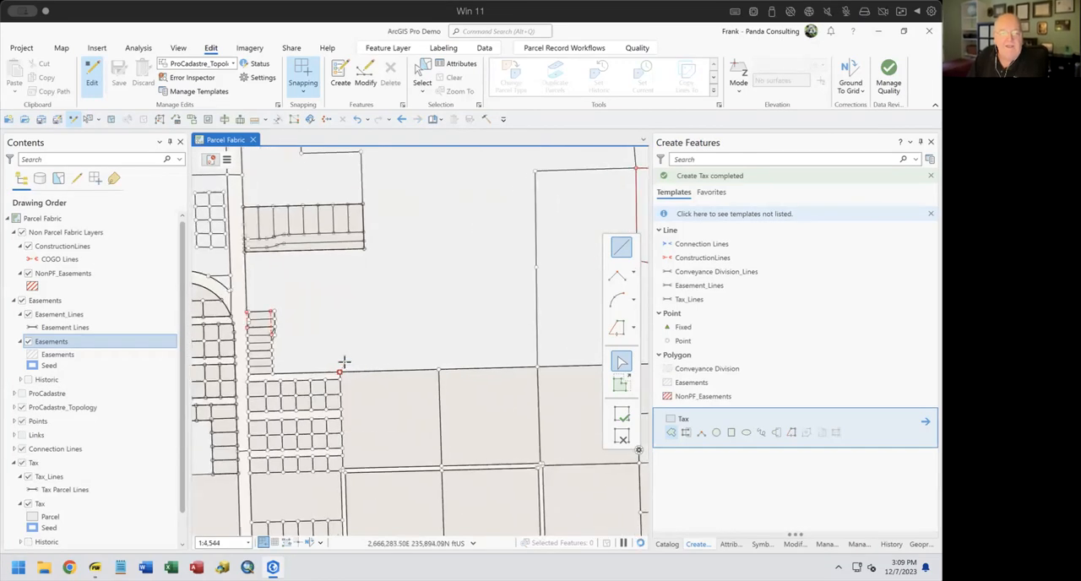
right_click(365, 305)
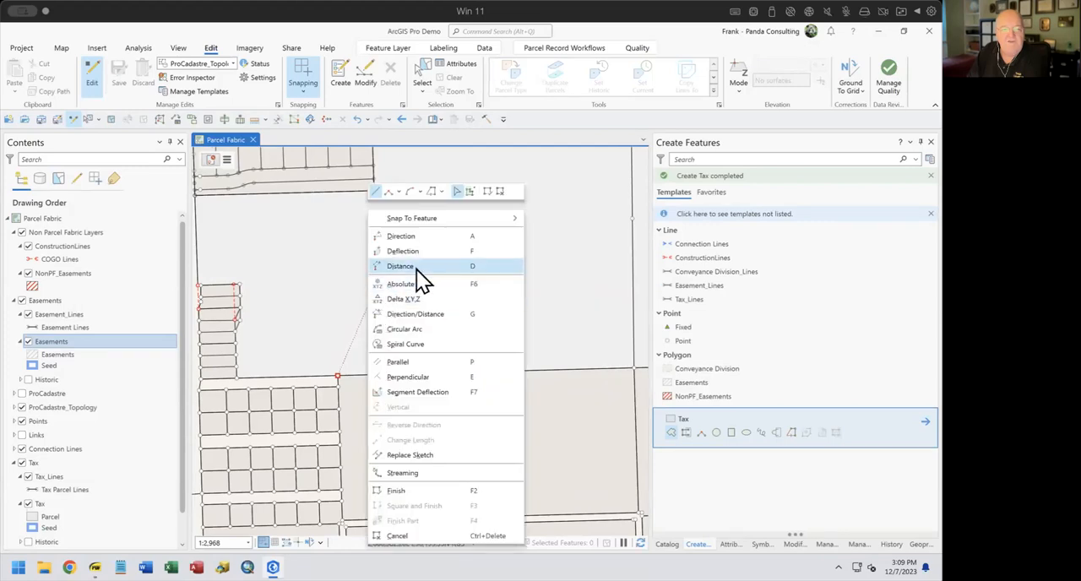
click(425, 314)
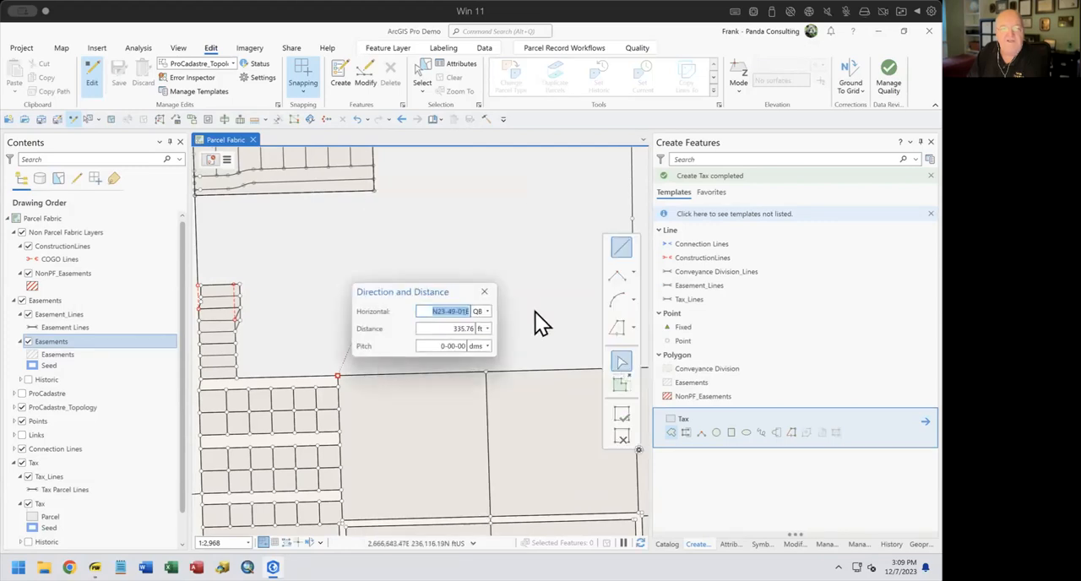
drag(456, 293, 531, 202)
text(45-1)
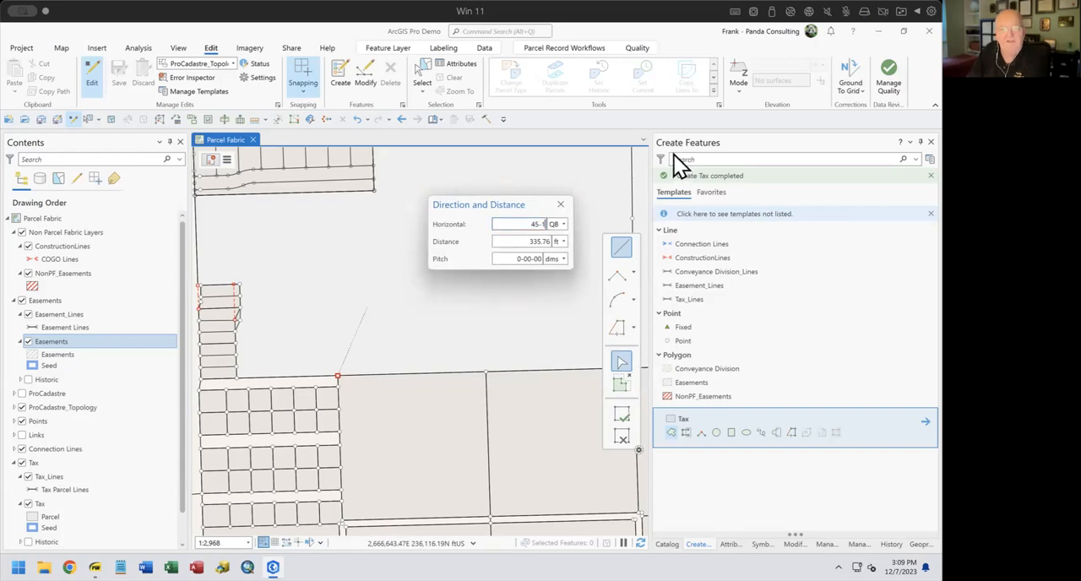
key(Tab)
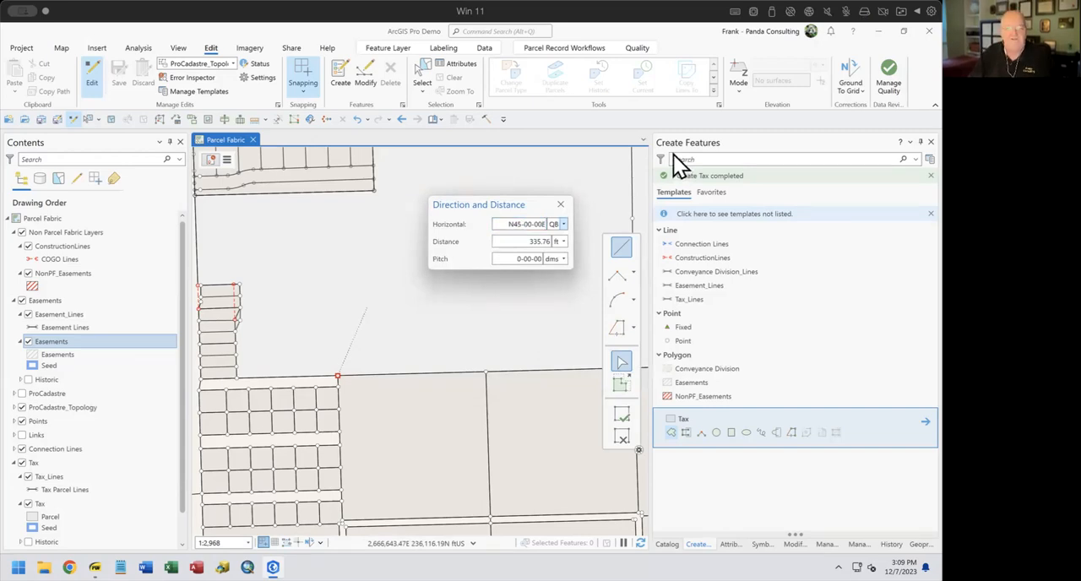
key(Tab)
key(BackSpace)
text(150)
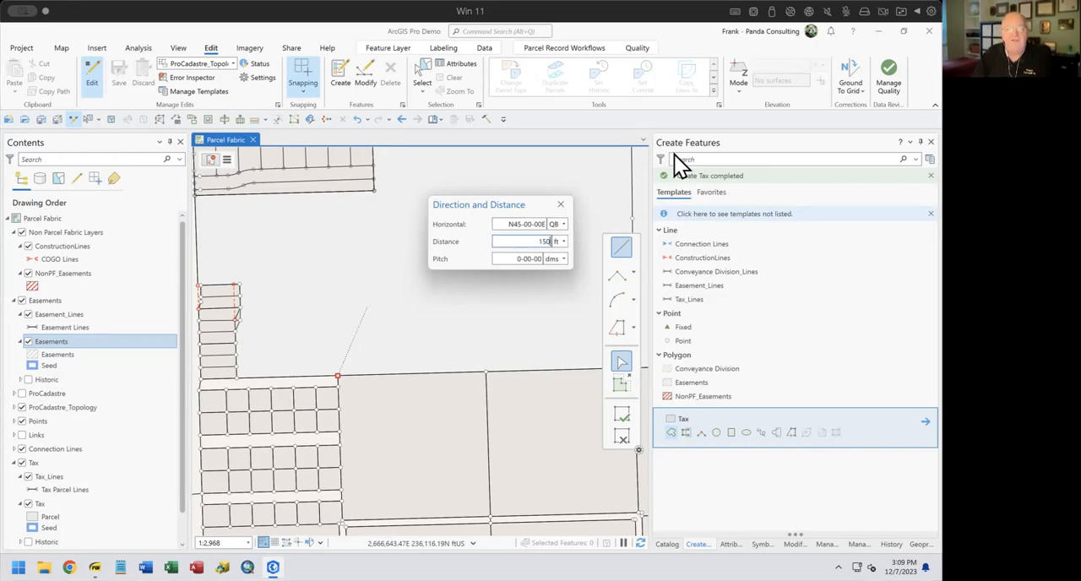
key(Return)
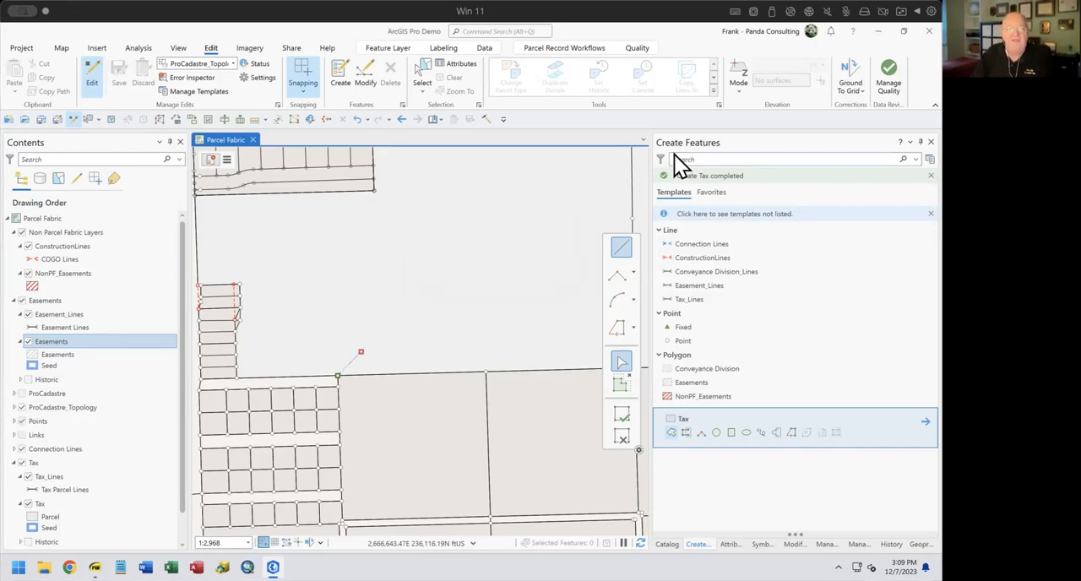
click(627, 411)
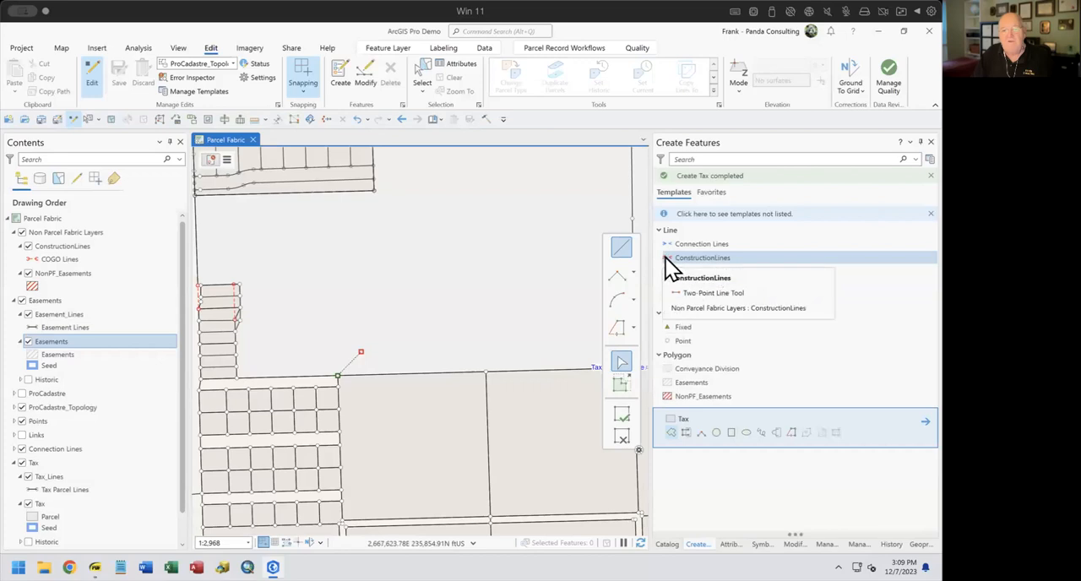
Draw a two-point ConstructionLines feature about 276 ft long from the corner point north of the small lots, at bearing N45-00-00E
click(665, 258)
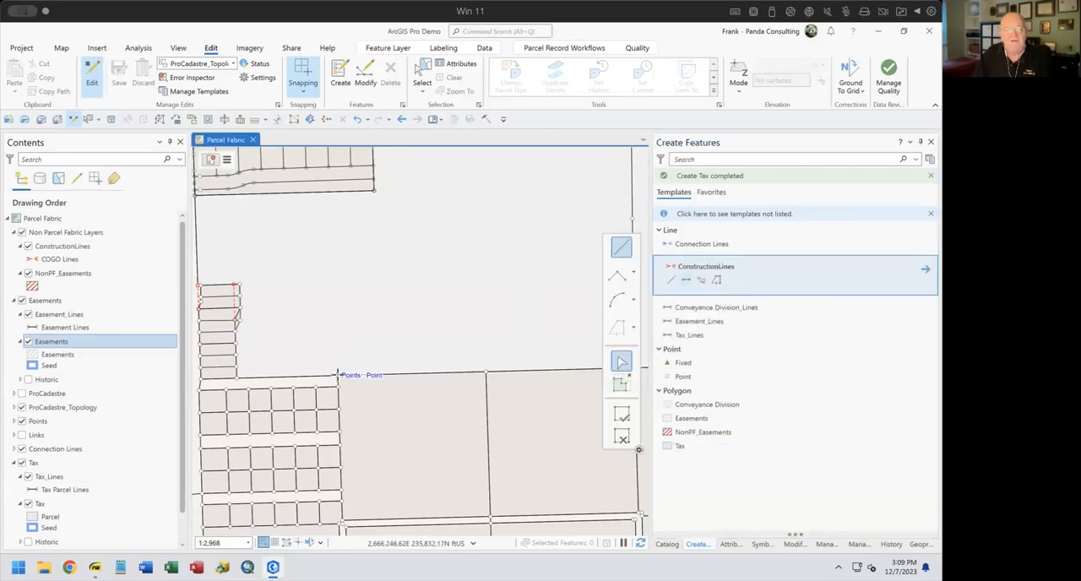
click(336, 374)
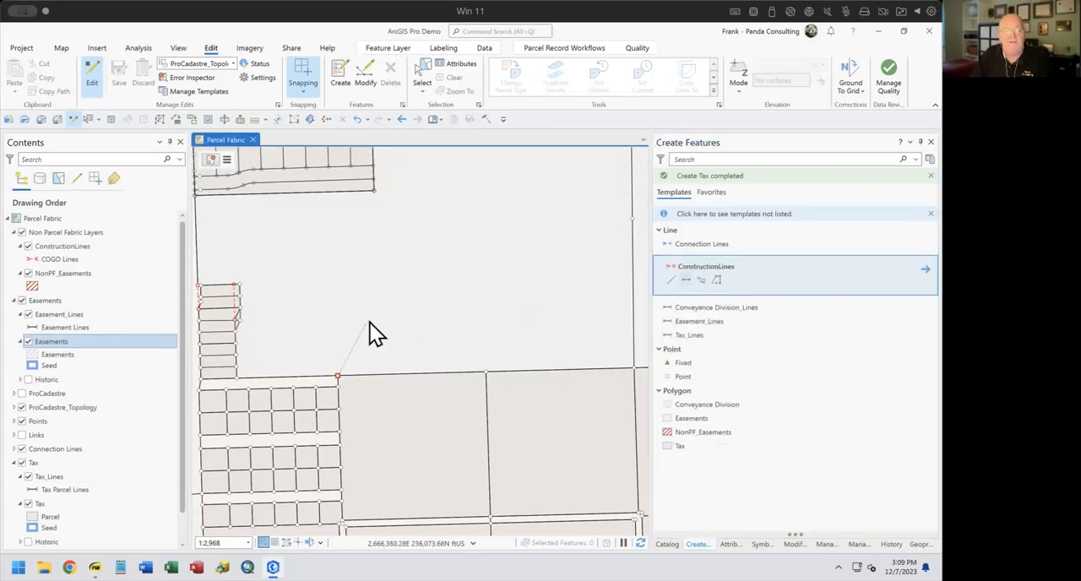
right_click(370, 323)
click(415, 153)
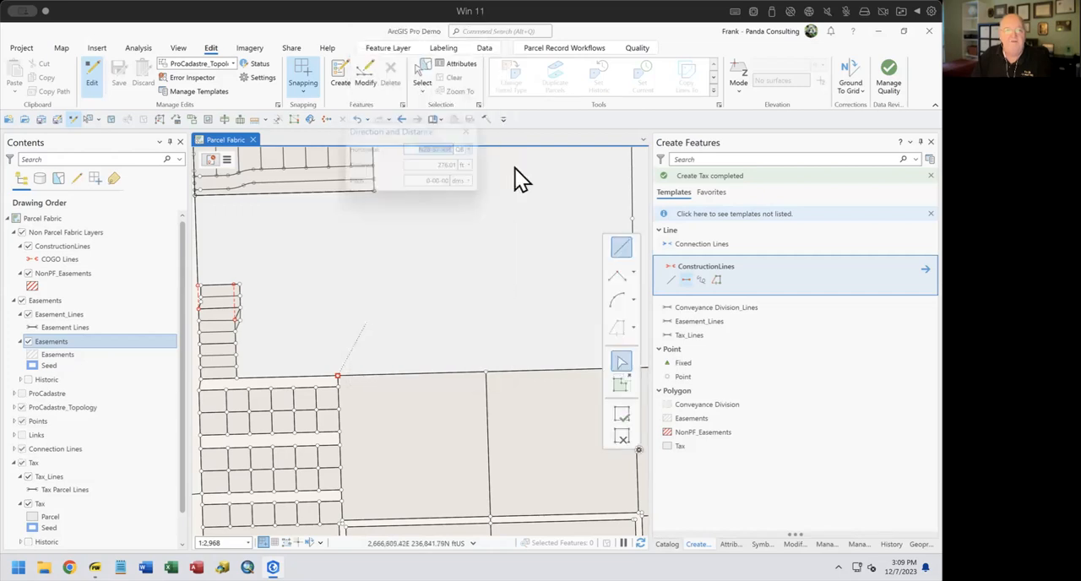
text(45)
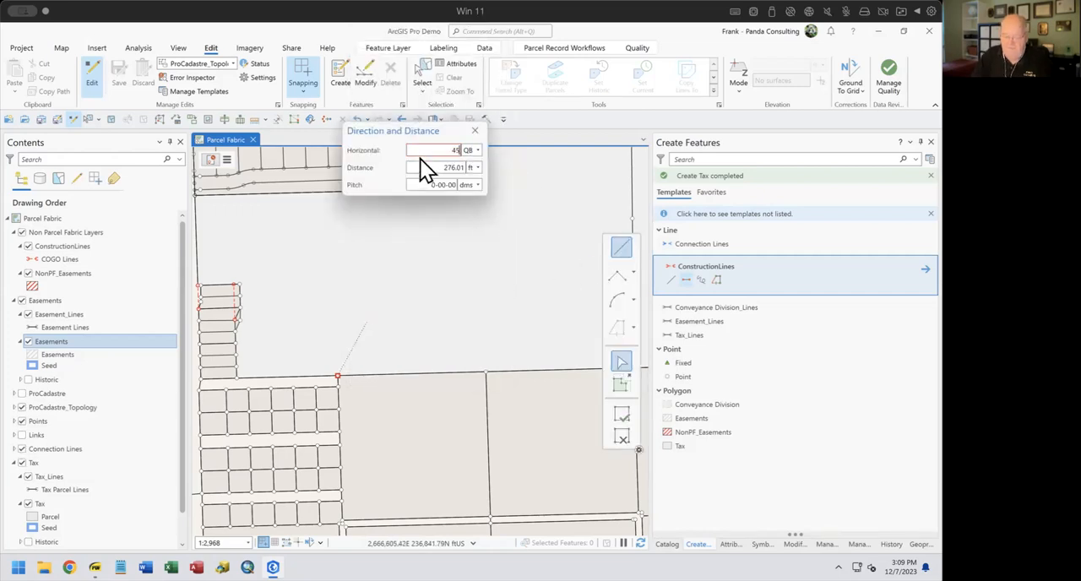
text(-1)
key(Return)
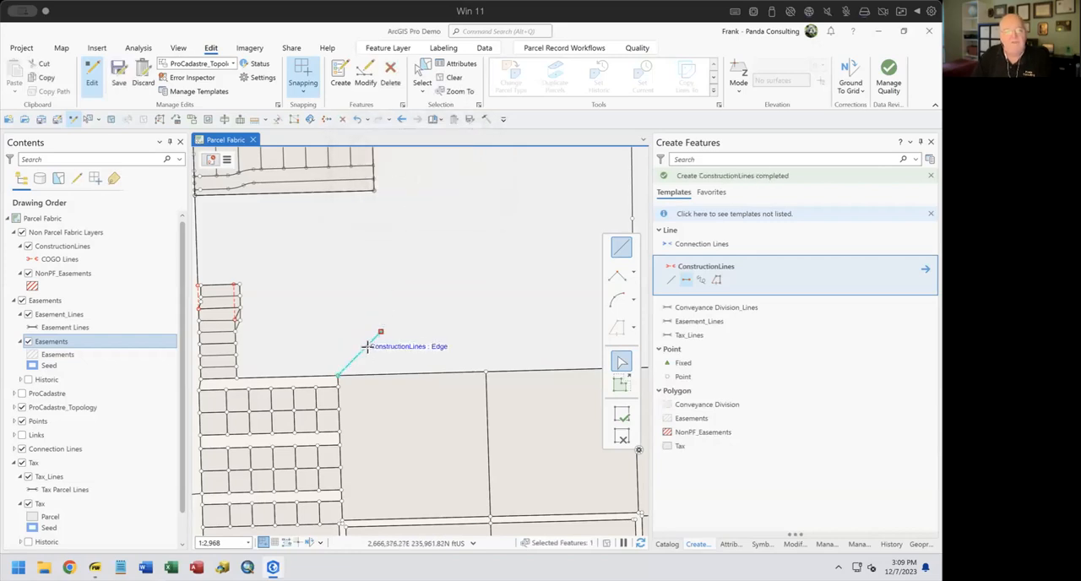
scroll(370, 350, down, 2)
scroll(369, 350, up, 4)
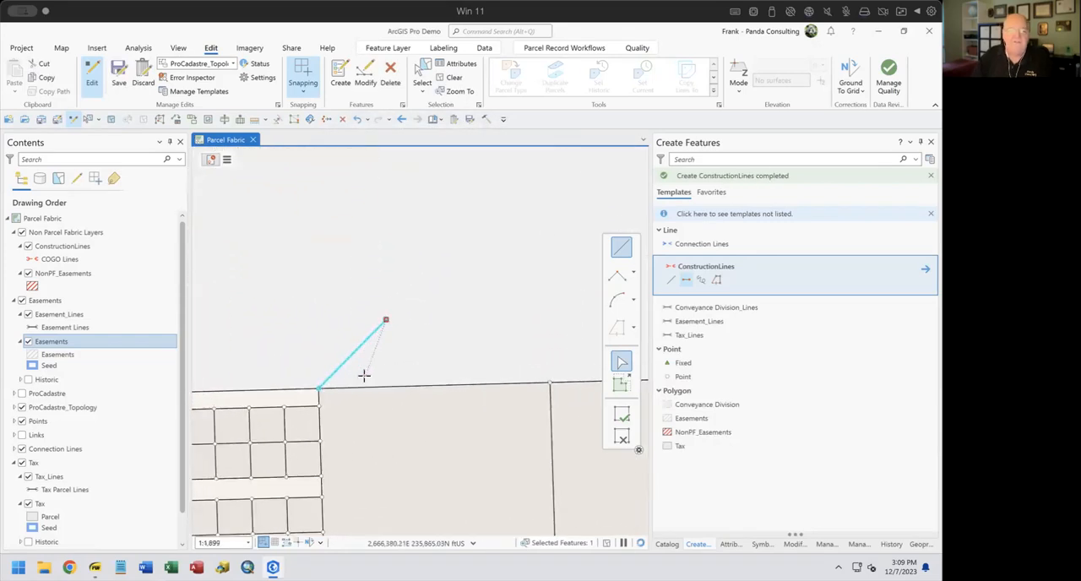
click(621, 439)
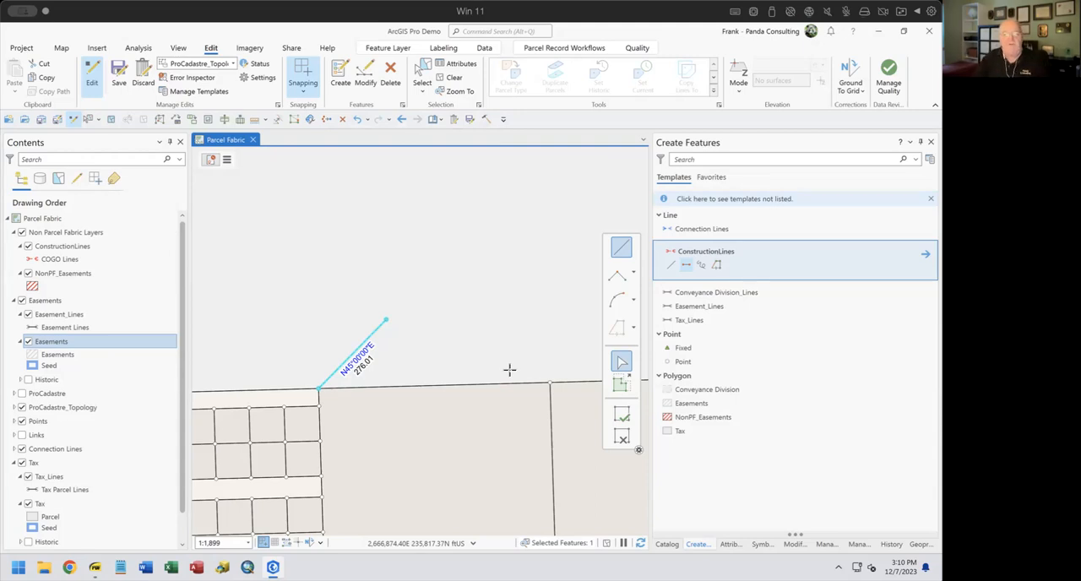
Copy the selected N45-00-00E construction line parallel at 50 ft on both sides, using the ConstructionLines template with one repetition and mitered corners
click(794, 547)
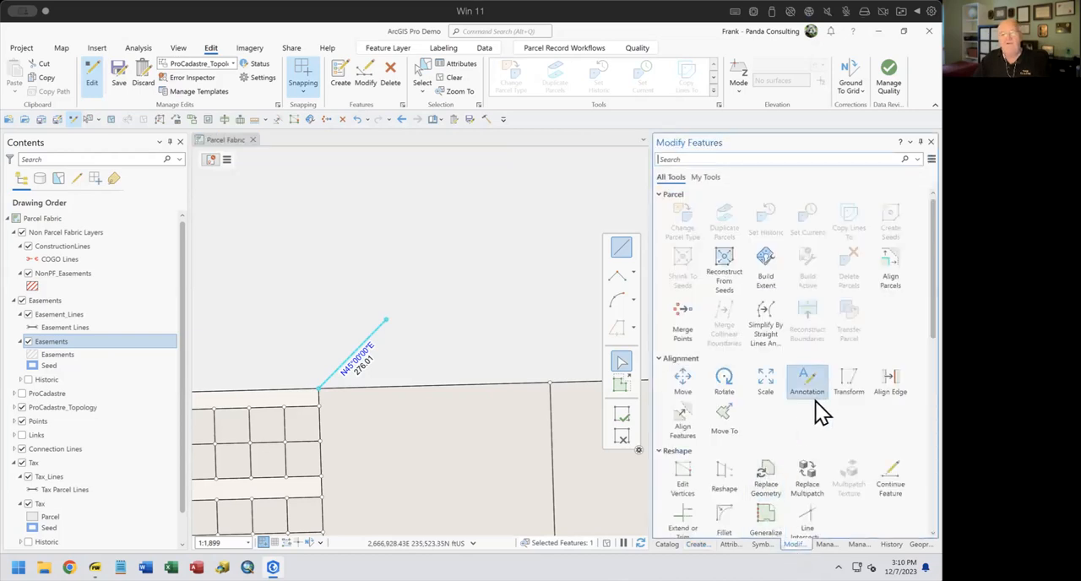
scroll(812, 405, down, 5)
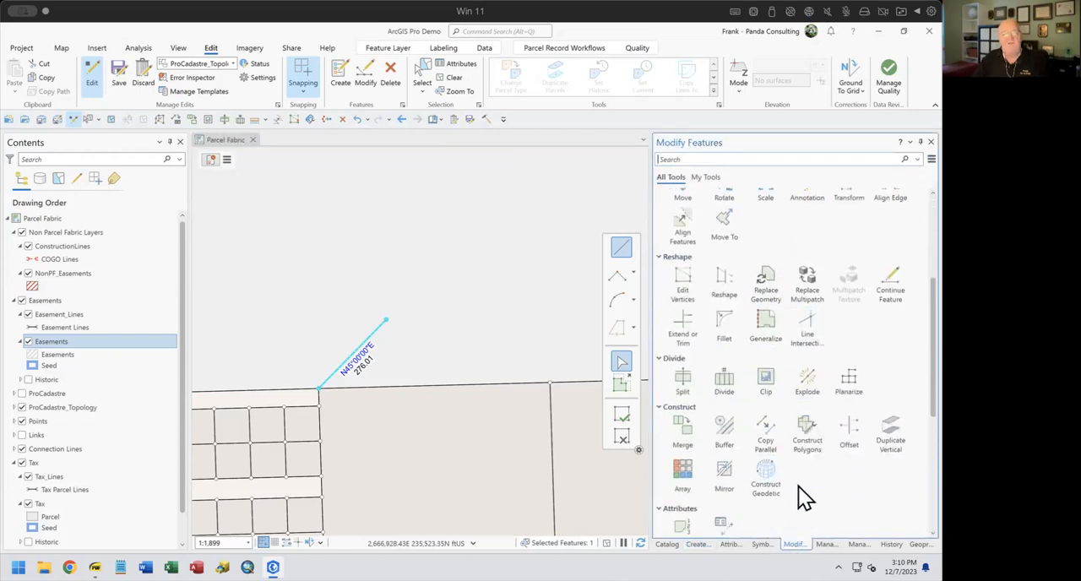
click(765, 432)
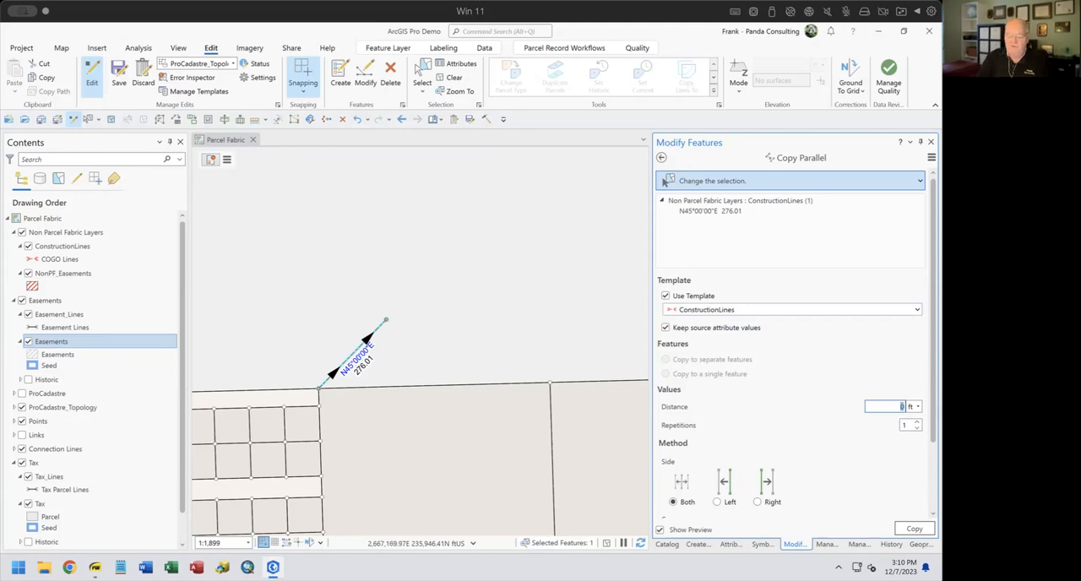
text(50)
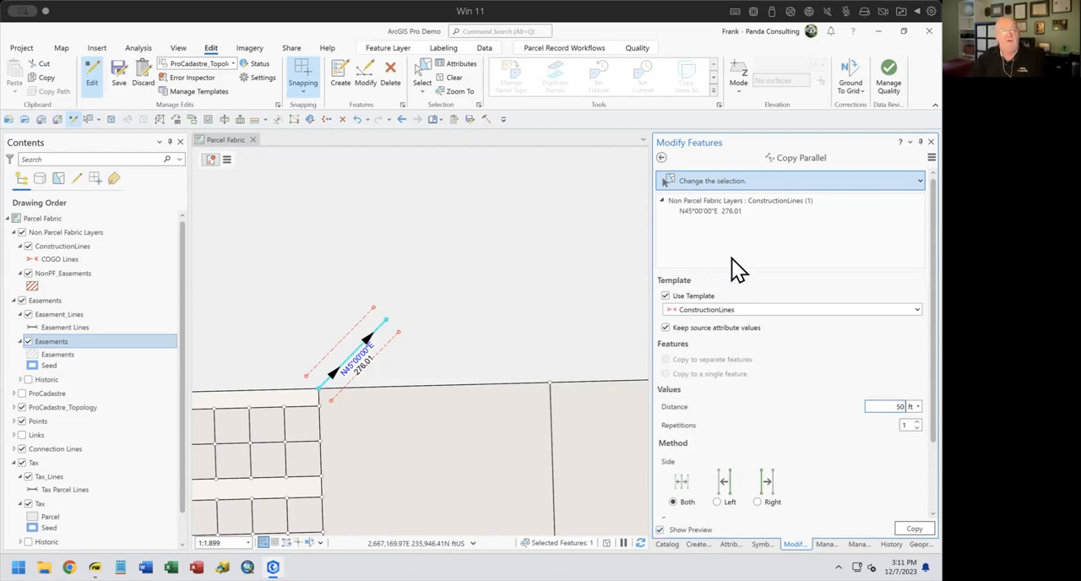
click(716, 501)
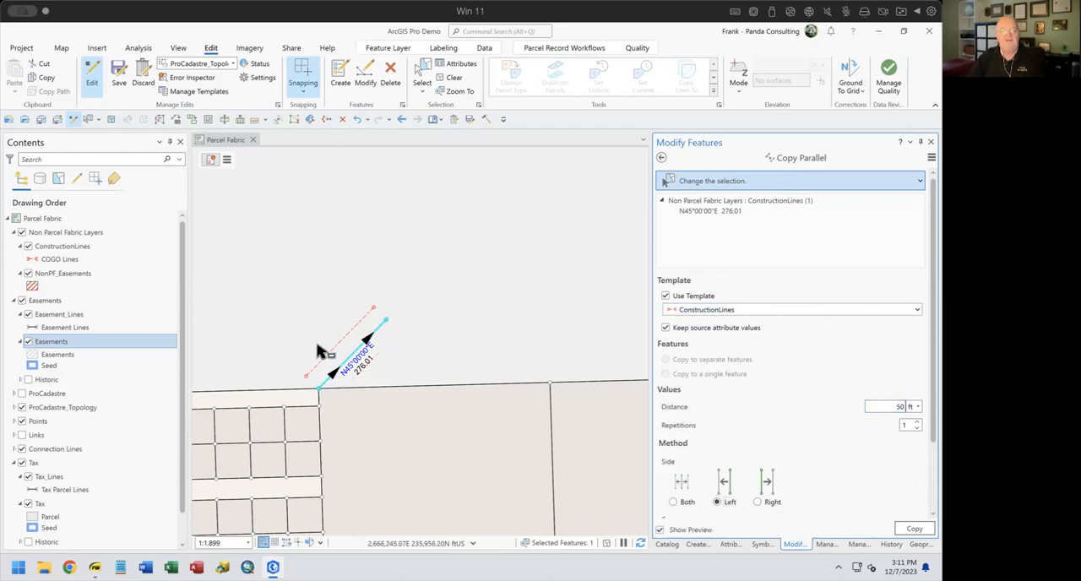
click(756, 502)
click(673, 502)
scroll(760, 413, down, 2)
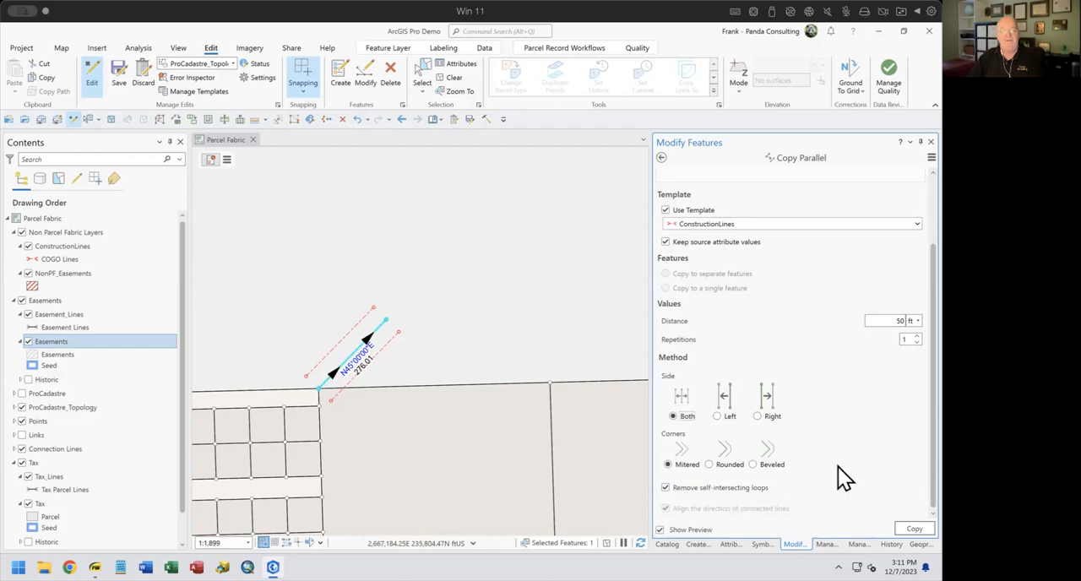
click(914, 530)
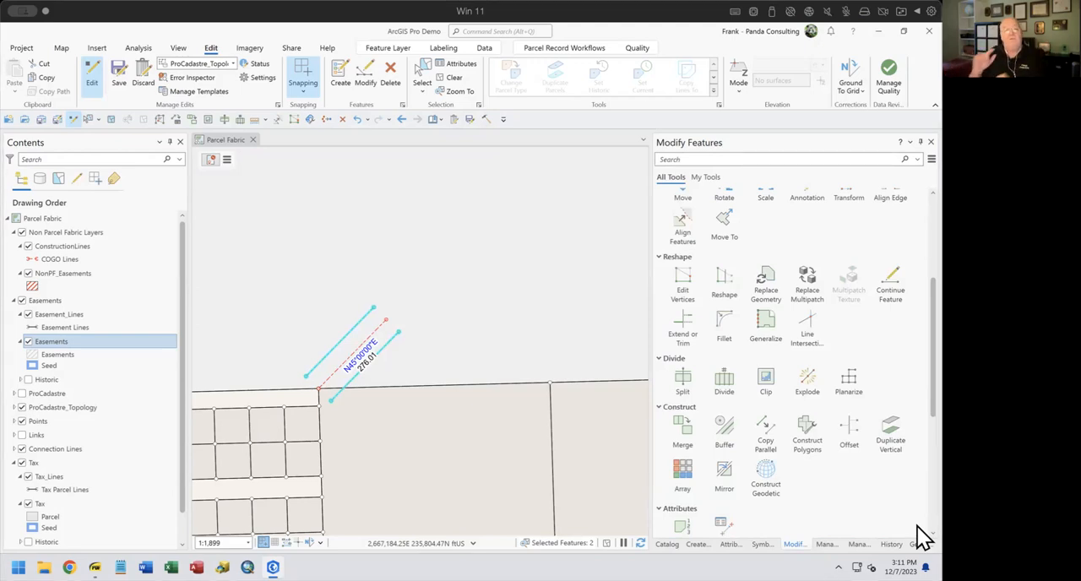
Draw a two-point ConstructionLines feature joining the northeast ends of the two outer parallel lines
click(696, 545)
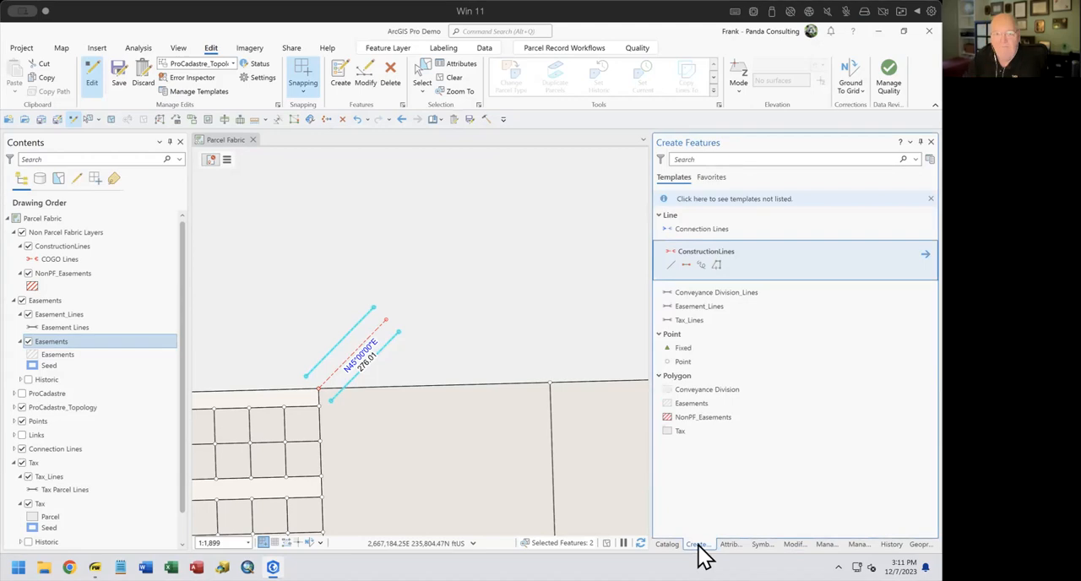
click(685, 264)
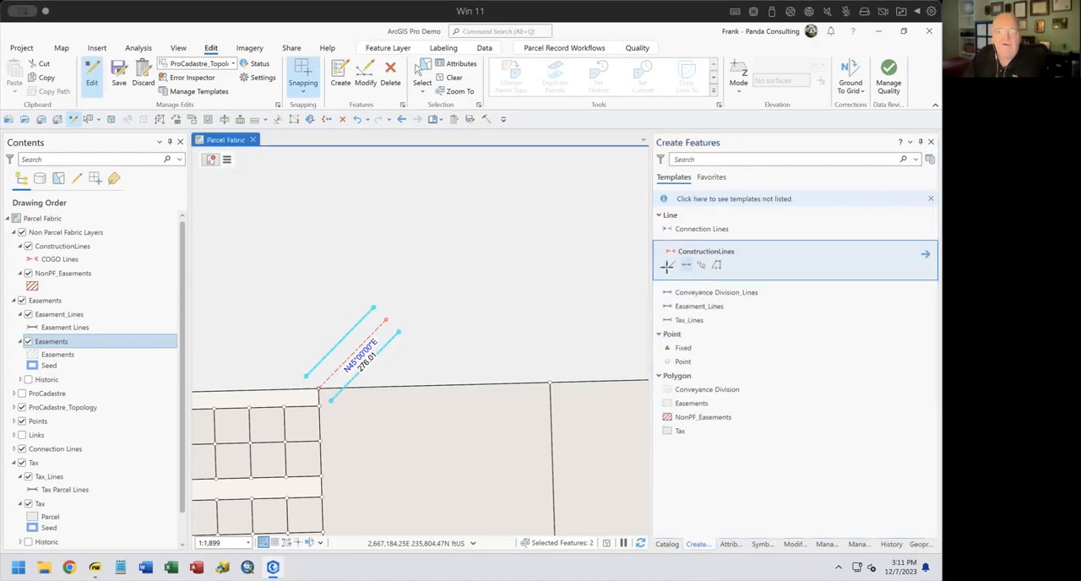
click(373, 308)
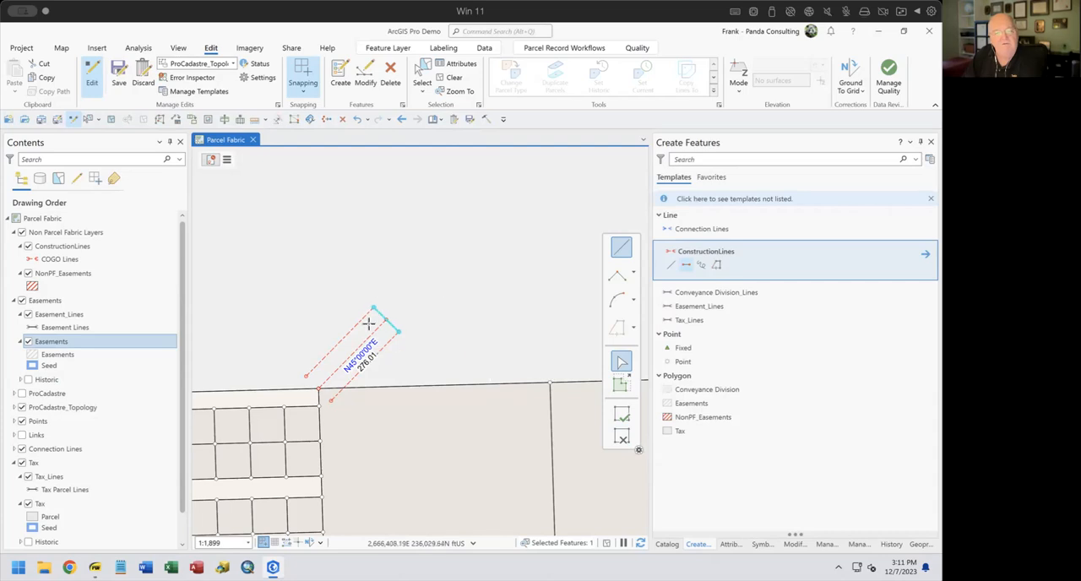
Draw two ConstructionLines features along the parcel boundary, one east and one west from the corner point where the centerline starts
drag(388, 375, 511, 341)
scroll(456, 353, down, 3)
scroll(439, 358, up, 5)
drag(438, 389, 414, 391)
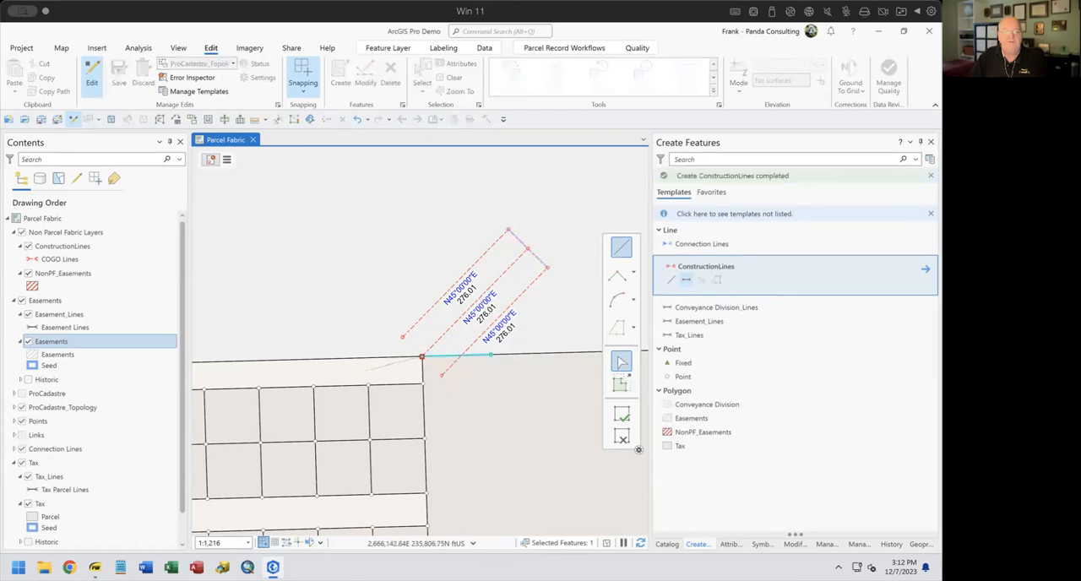
click(353, 358)
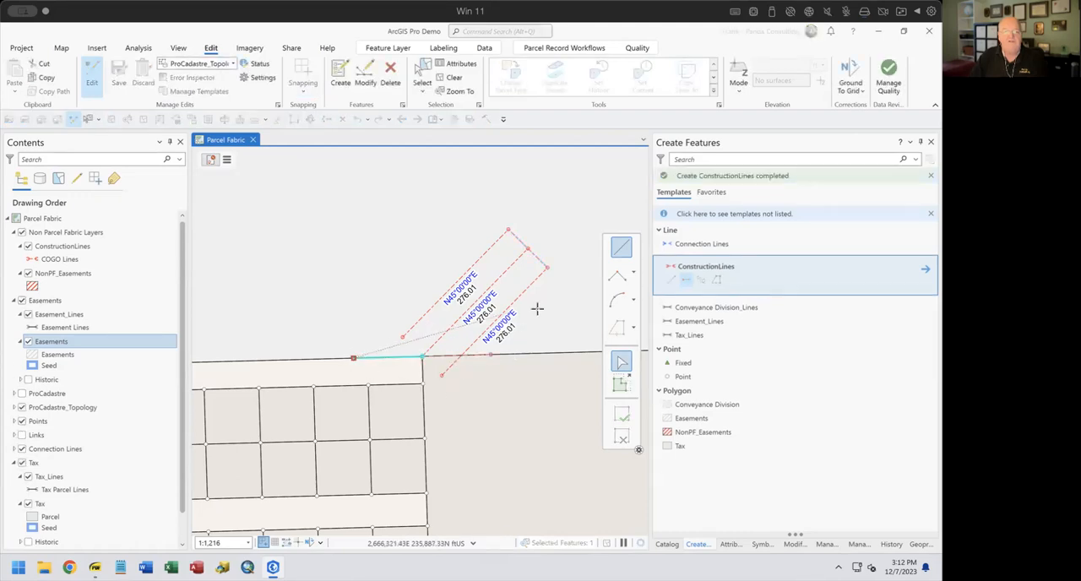
click(623, 439)
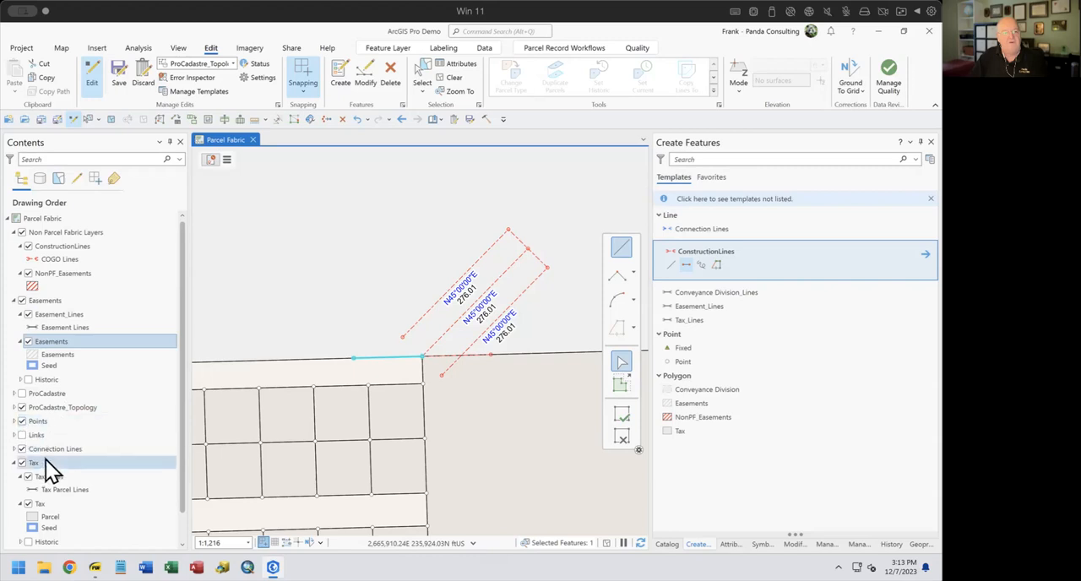
Turn off the Tax and Conveyance Division layers in the map
click(23, 463)
click(23, 463)
scroll(42, 490, down, 1)
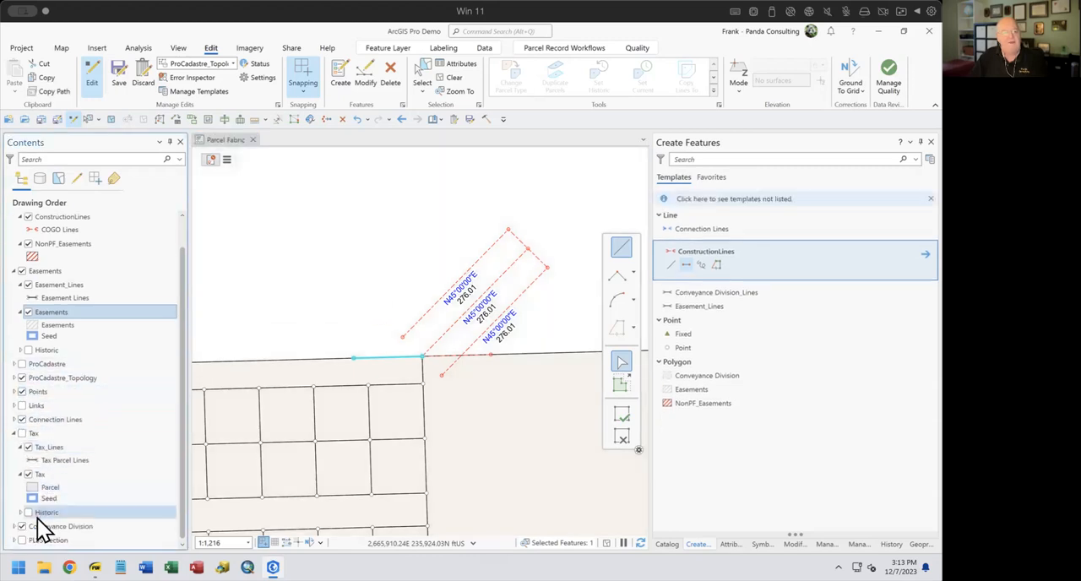
click(21, 527)
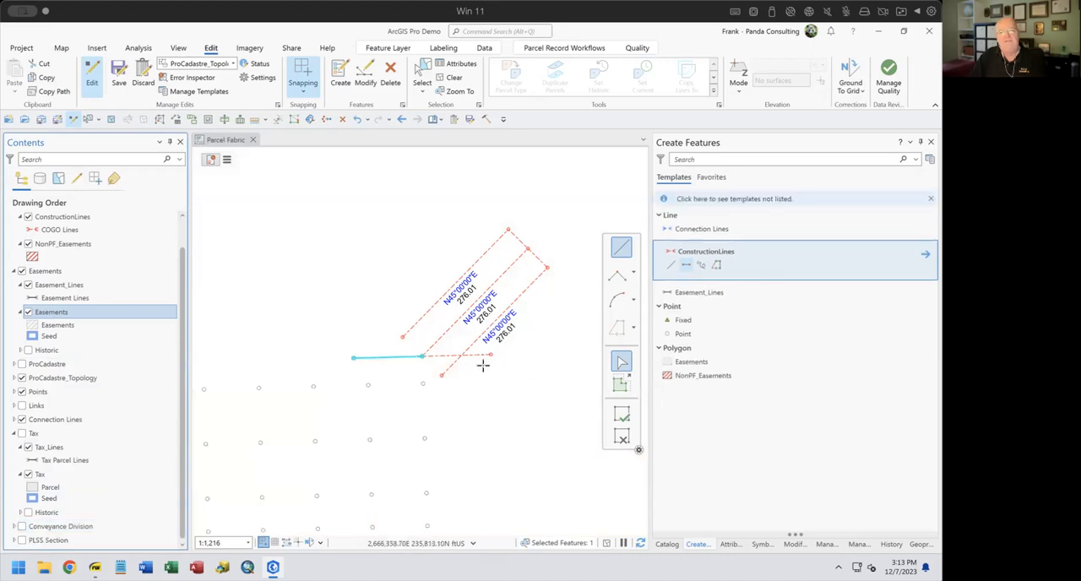
Extend the northwest parallel line to the base construction line, with Recalculate COGO attributes on
scroll(473, 374, up, 2)
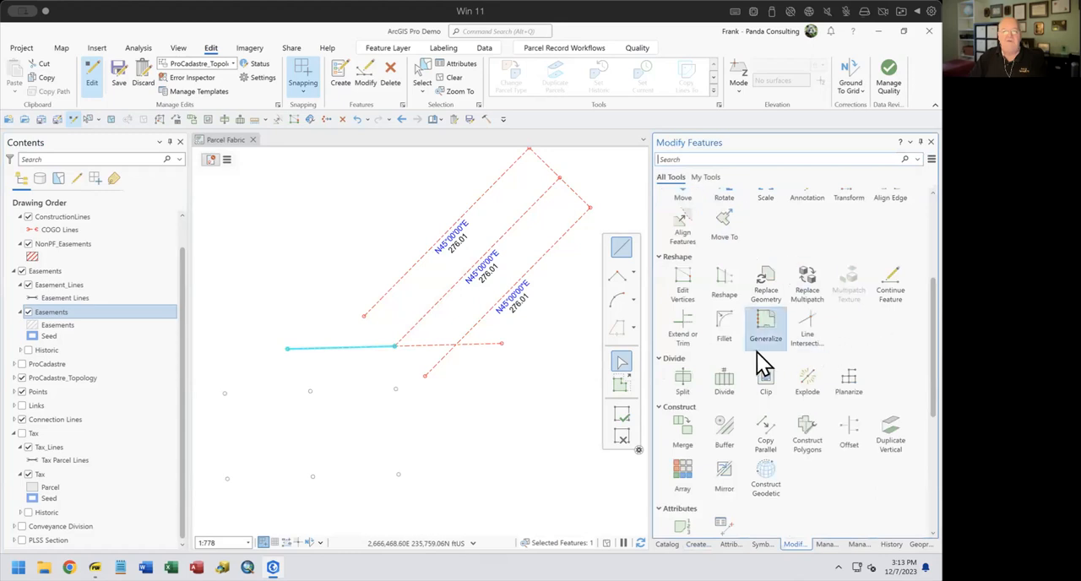
scroll(756, 352, up, 2)
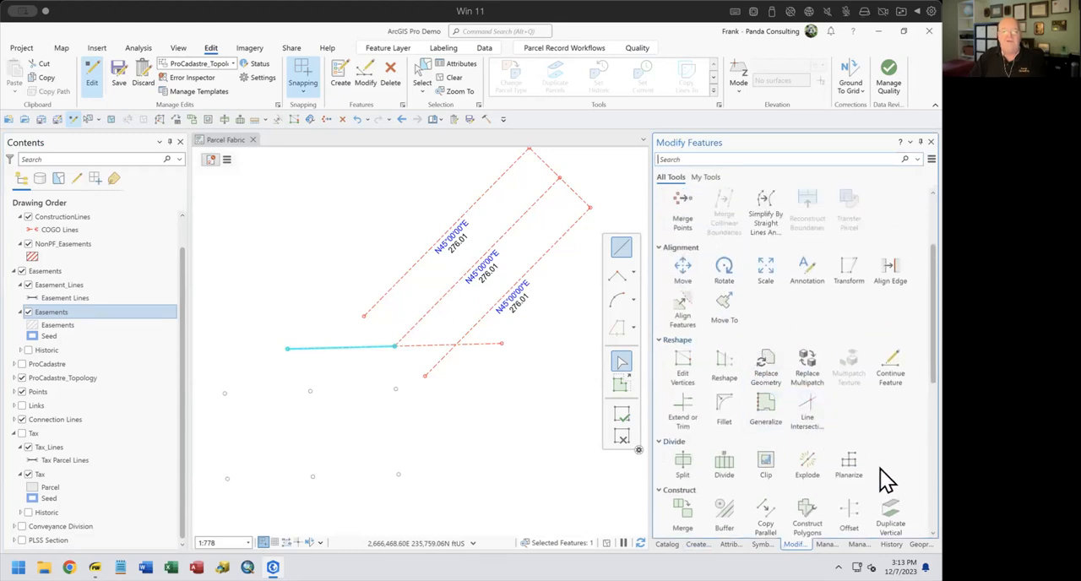
click(684, 406)
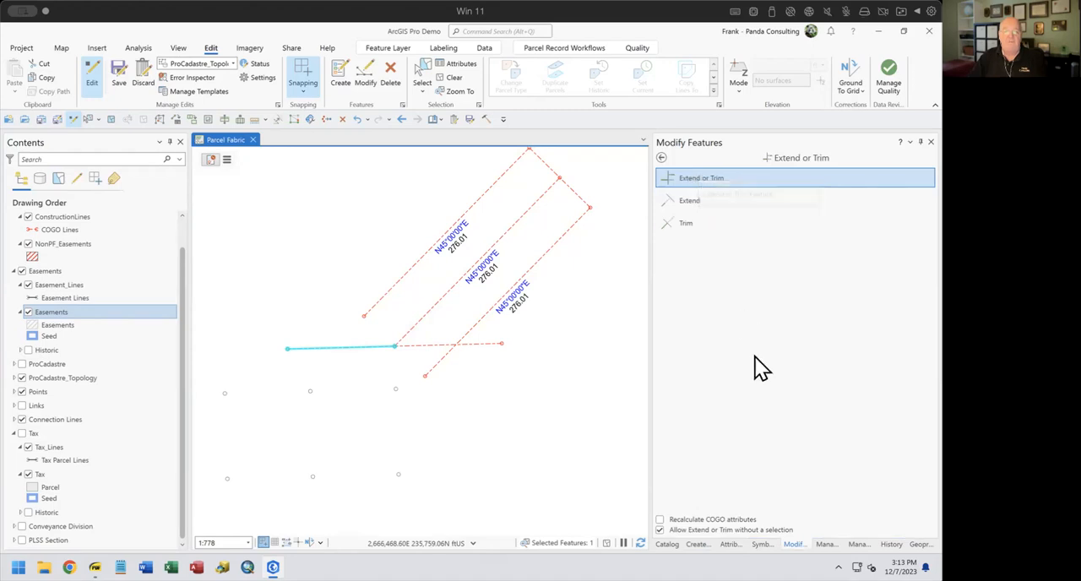
click(661, 522)
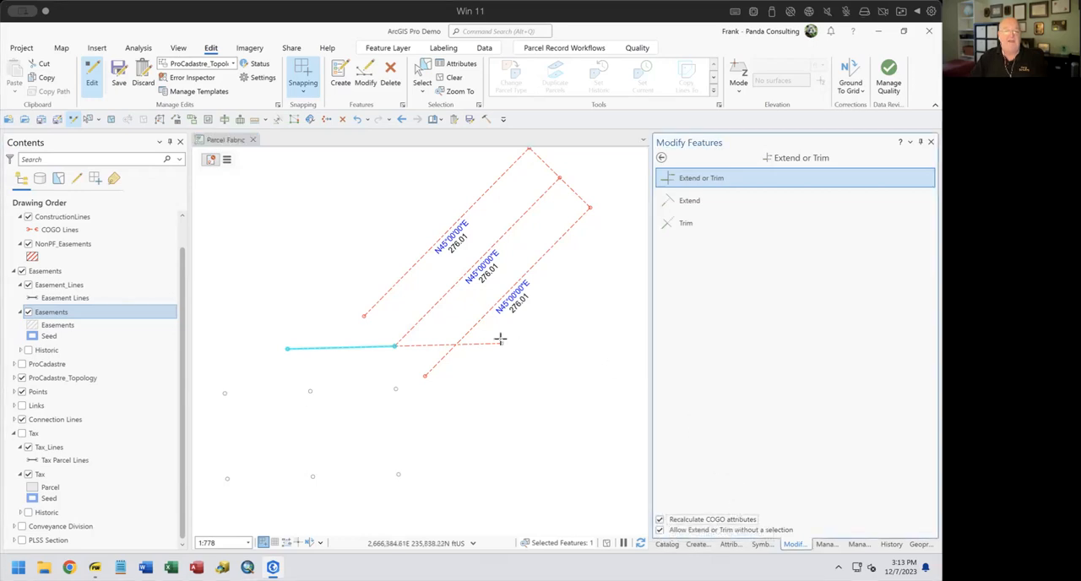
click(378, 305)
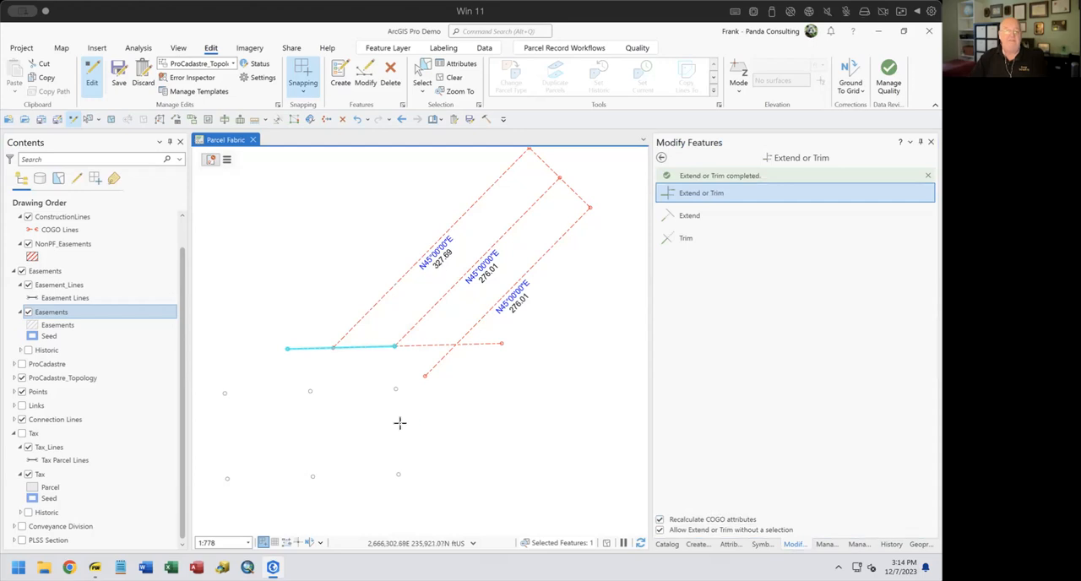
Trim the base line's west overhang, try trimming the lines at the southeast junction, and undo the last trim there
click(293, 414)
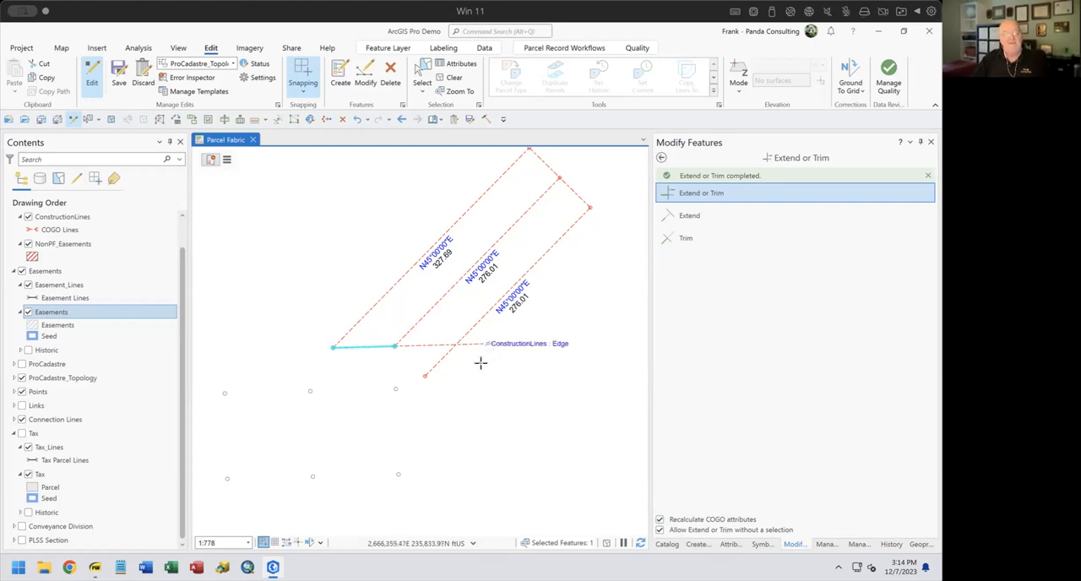
click(436, 363)
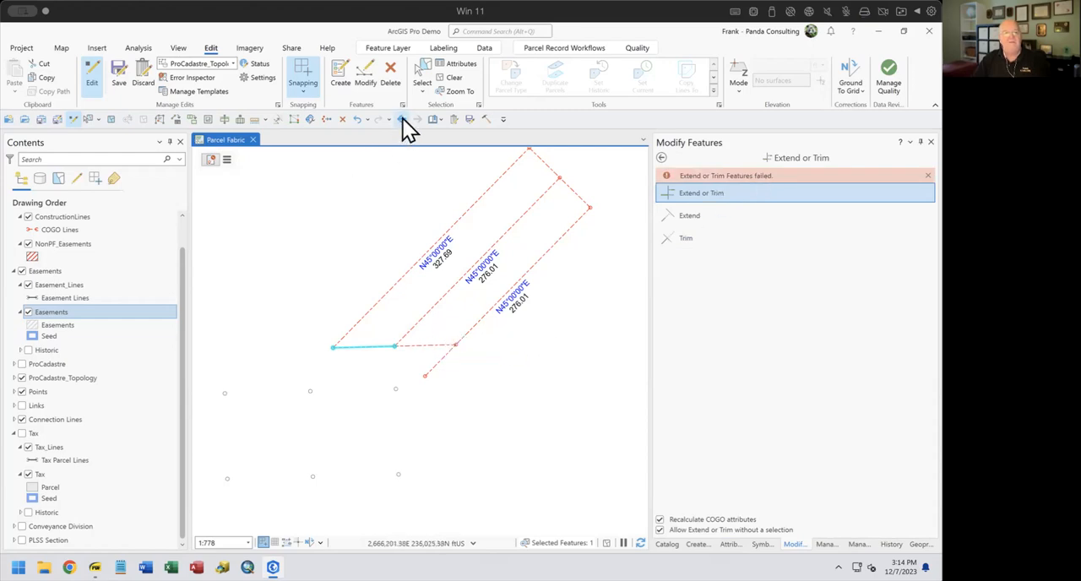
click(357, 120)
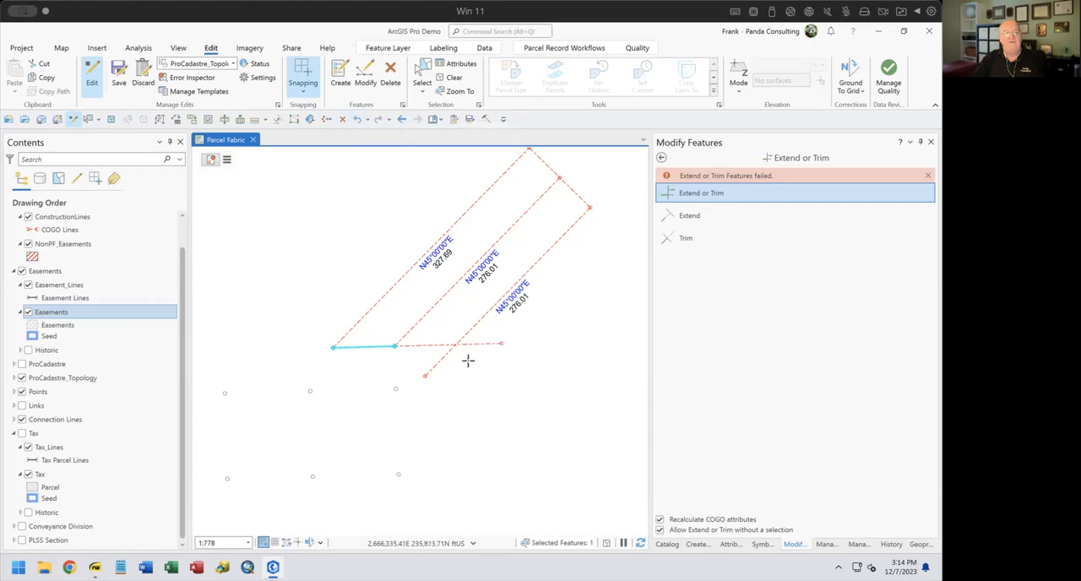
Split the east base line and the southeast parallel line at their crossing with Line Intersection, recalculating COGO attributes
click(662, 158)
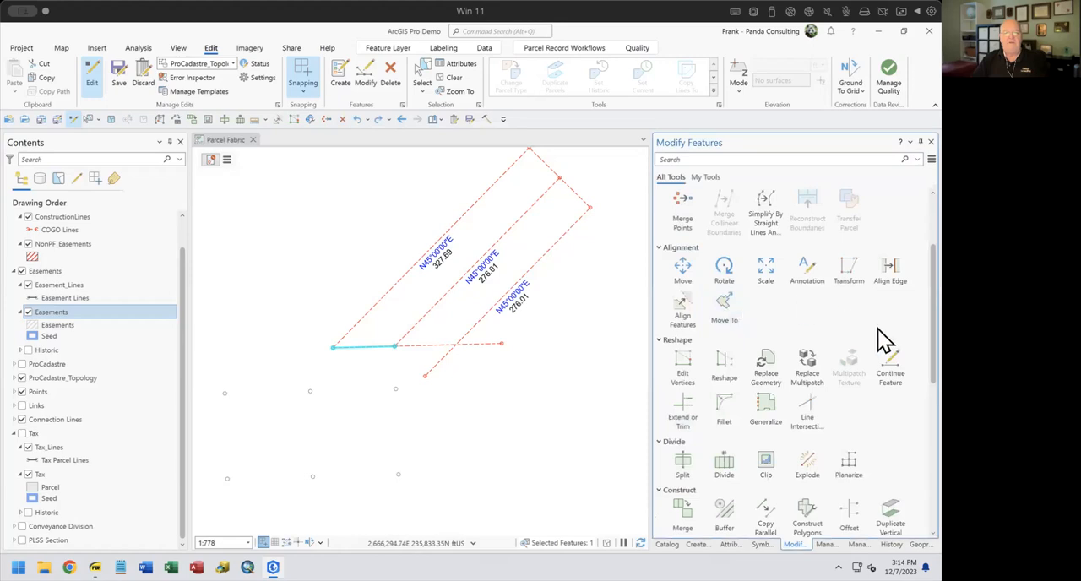
click(806, 418)
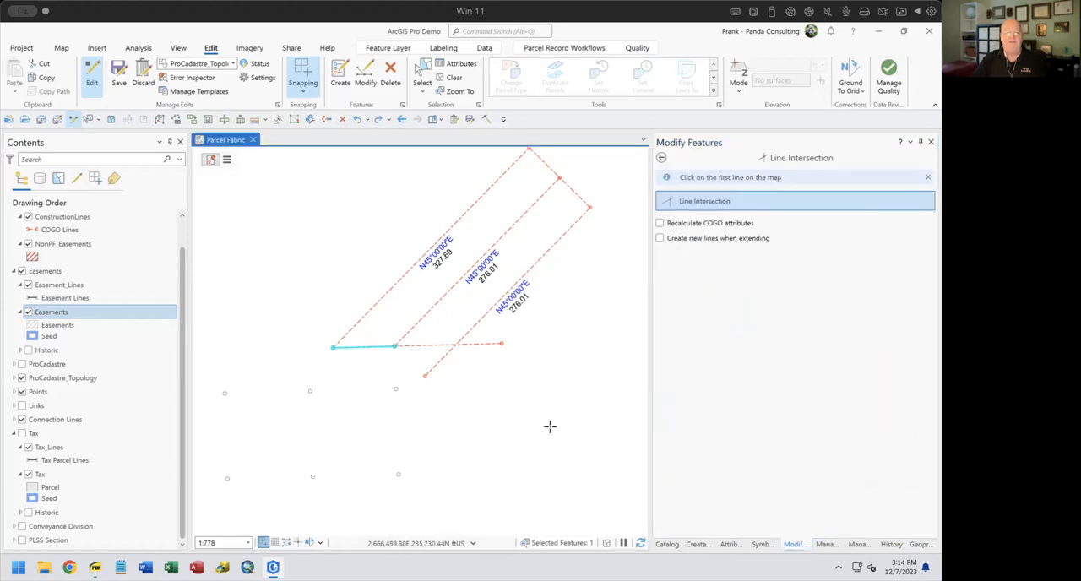
click(660, 224)
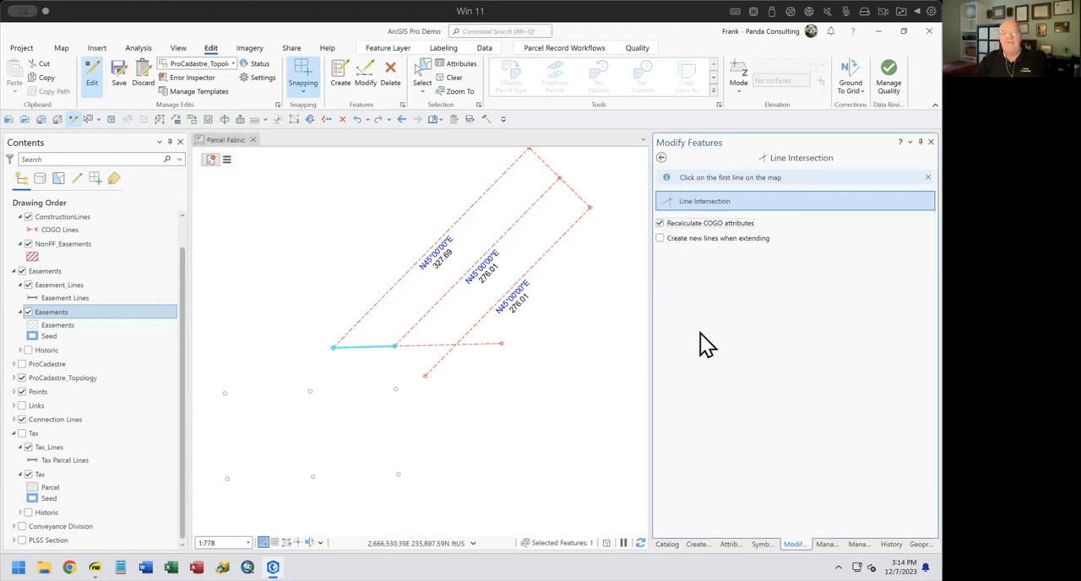
click(482, 343)
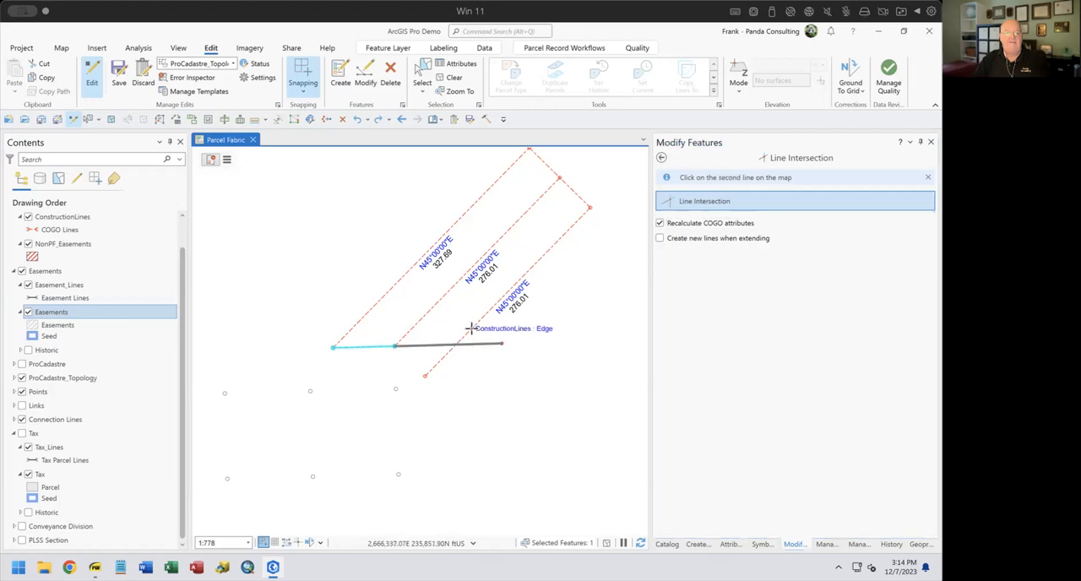
click(470, 328)
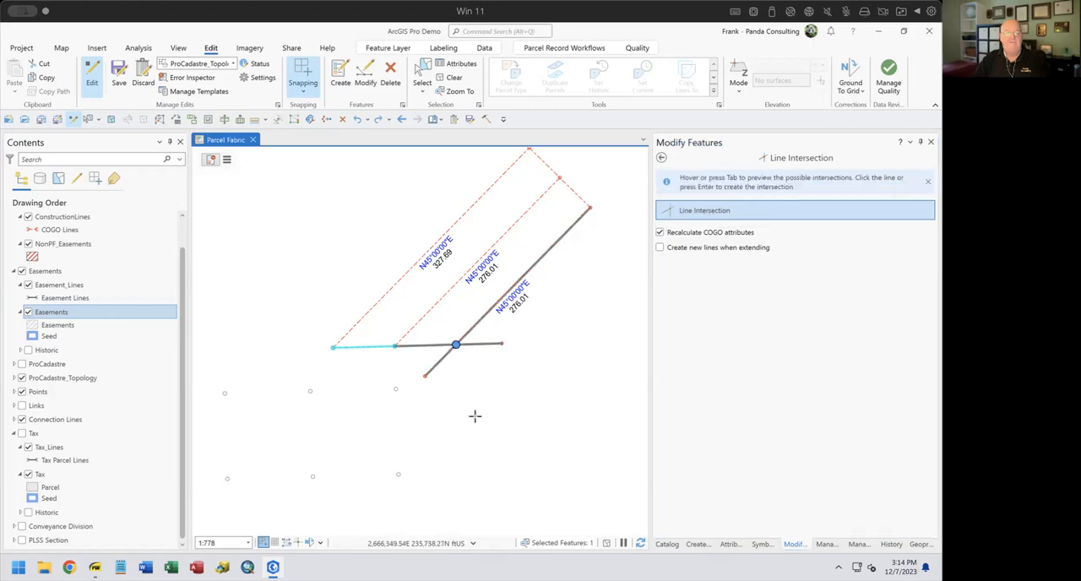
click(464, 371)
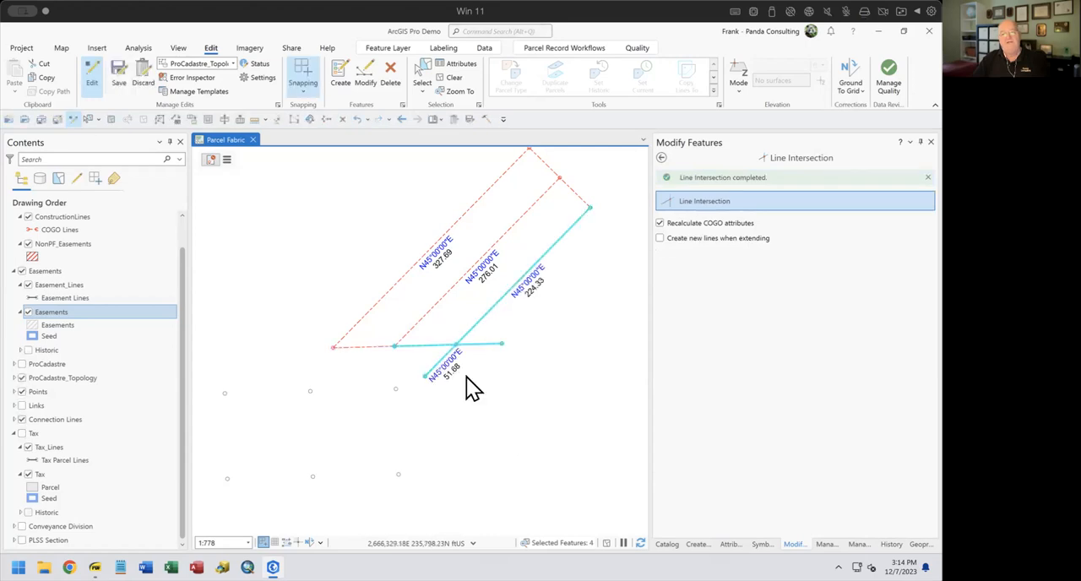
Delete the two leftover line segments east and southwest of the new intersection point
click(421, 76)
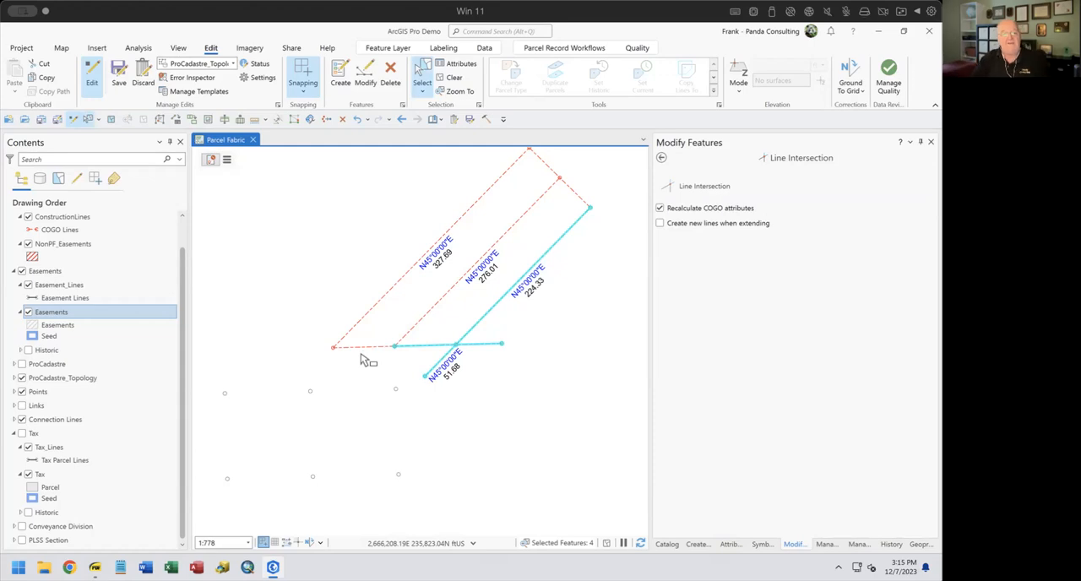
click(498, 342)
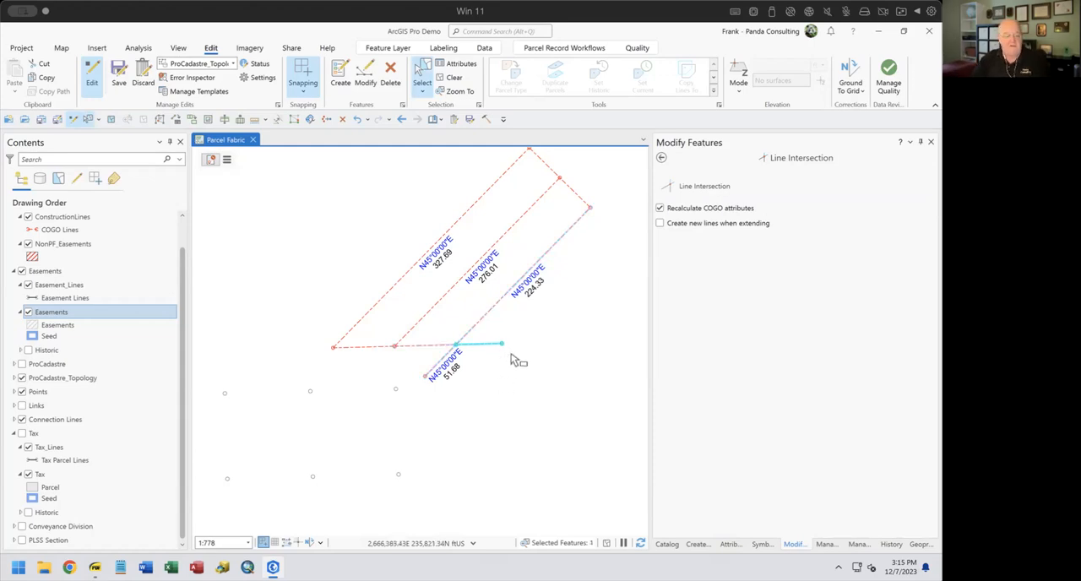
key(Delete)
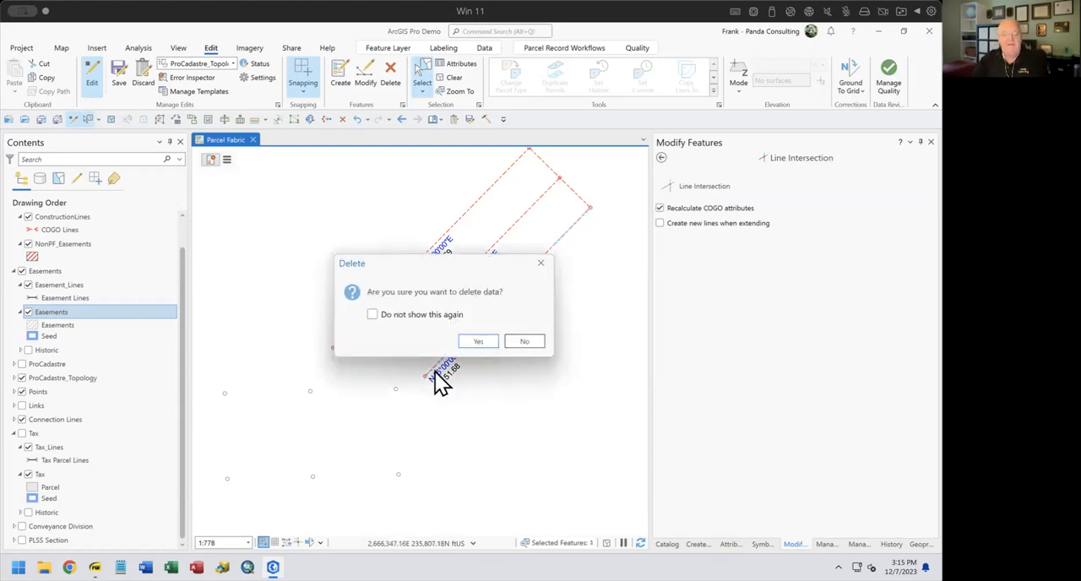
click(472, 340)
click(453, 372)
key(Delete)
click(471, 342)
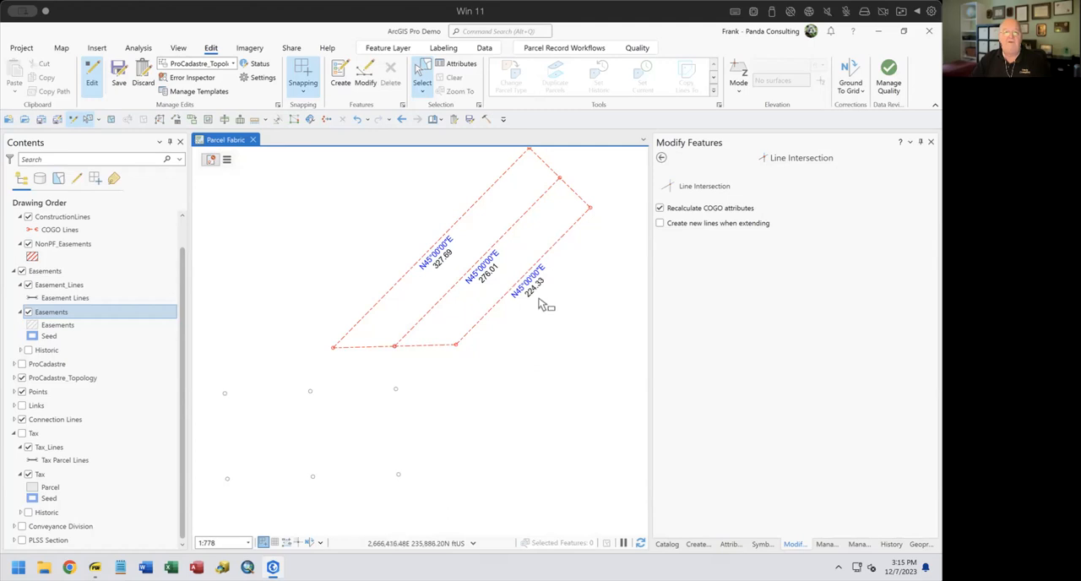
Trace a NonPF_Easements polygon around the outer construction lines from the southwest corner, finish it, and undo the creation
drag(552, 305, 546, 336)
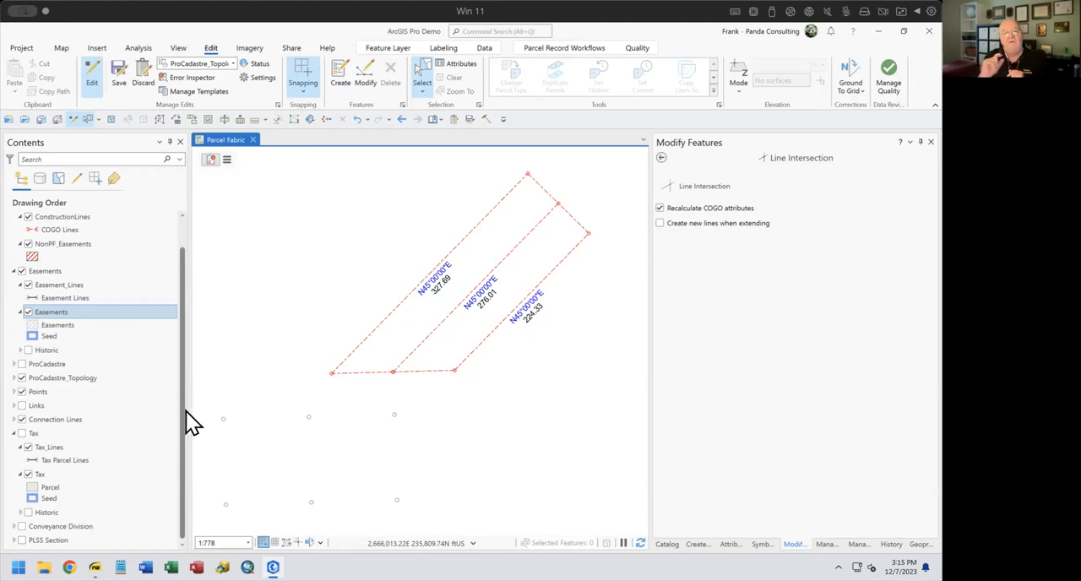
click(557, 203)
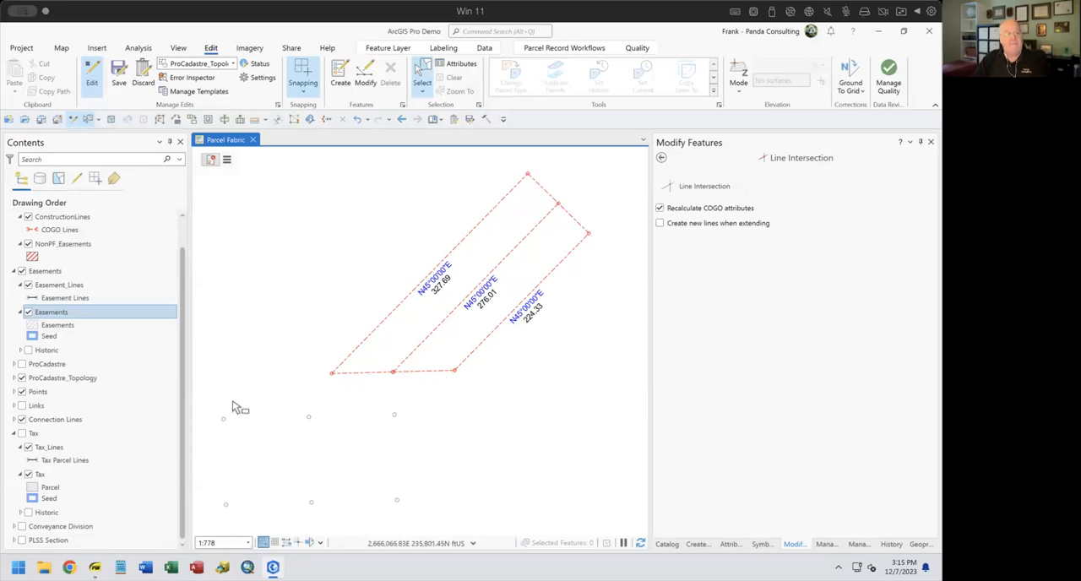
click(694, 544)
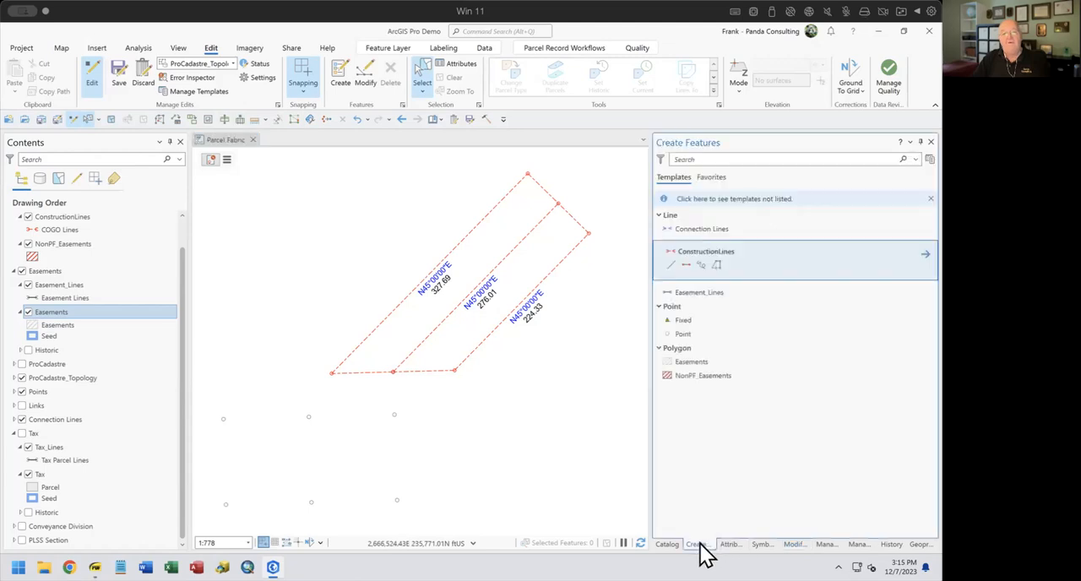
click(667, 376)
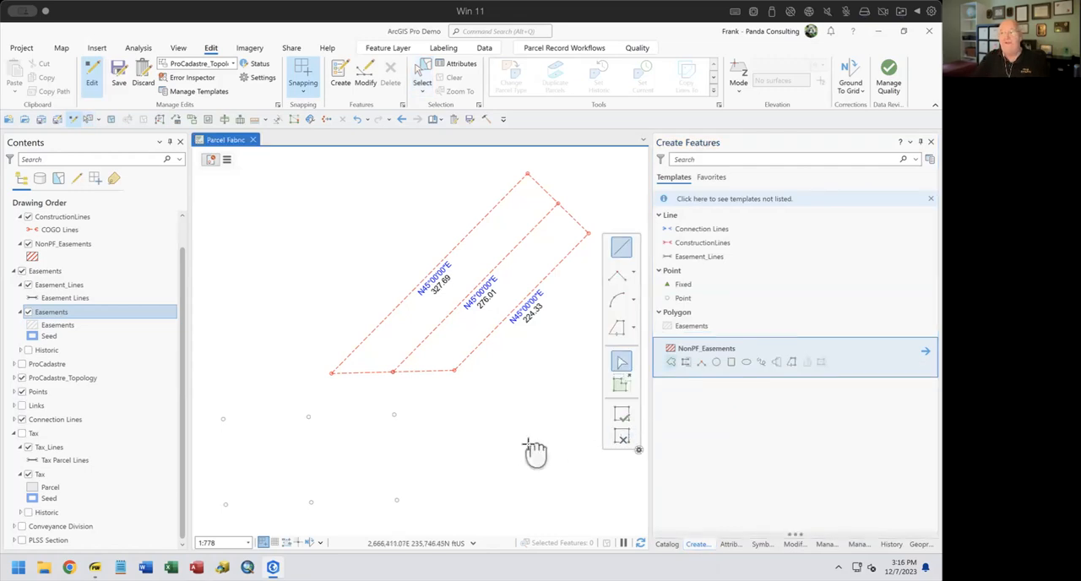
drag(534, 453, 482, 458)
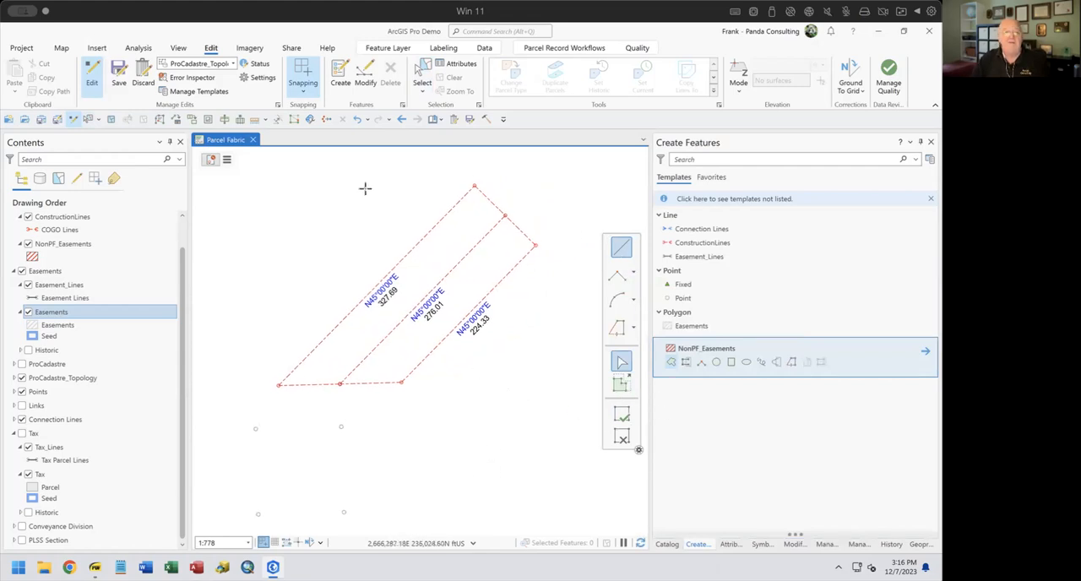
click(671, 365)
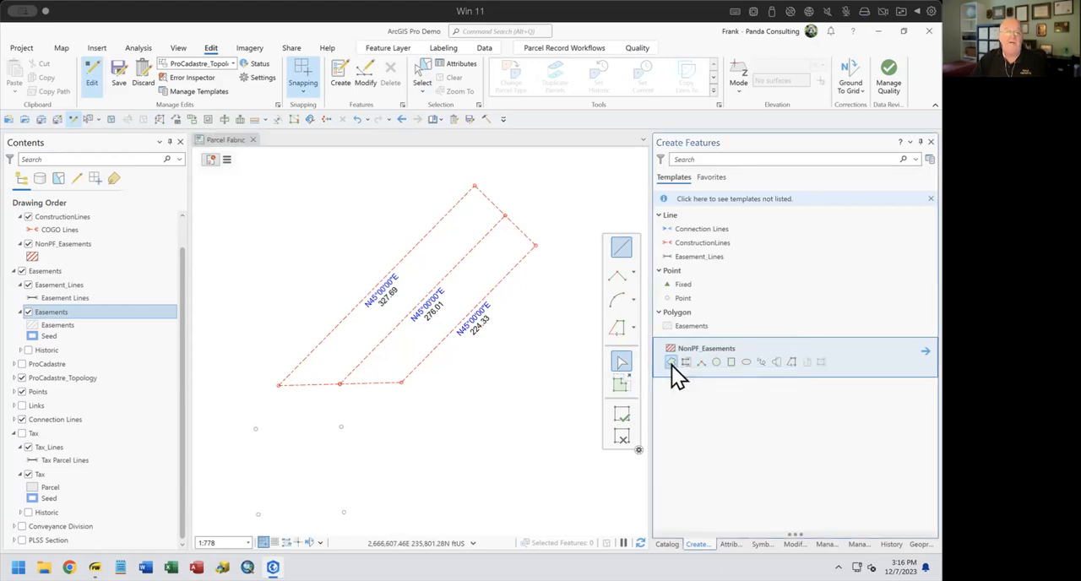
click(617, 325)
click(280, 386)
click(474, 186)
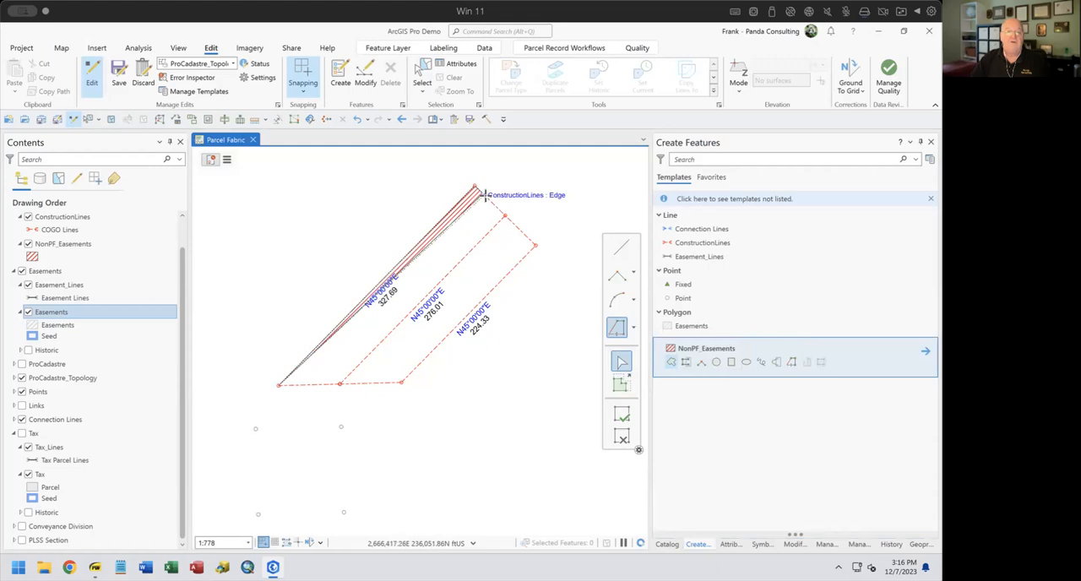
click(534, 245)
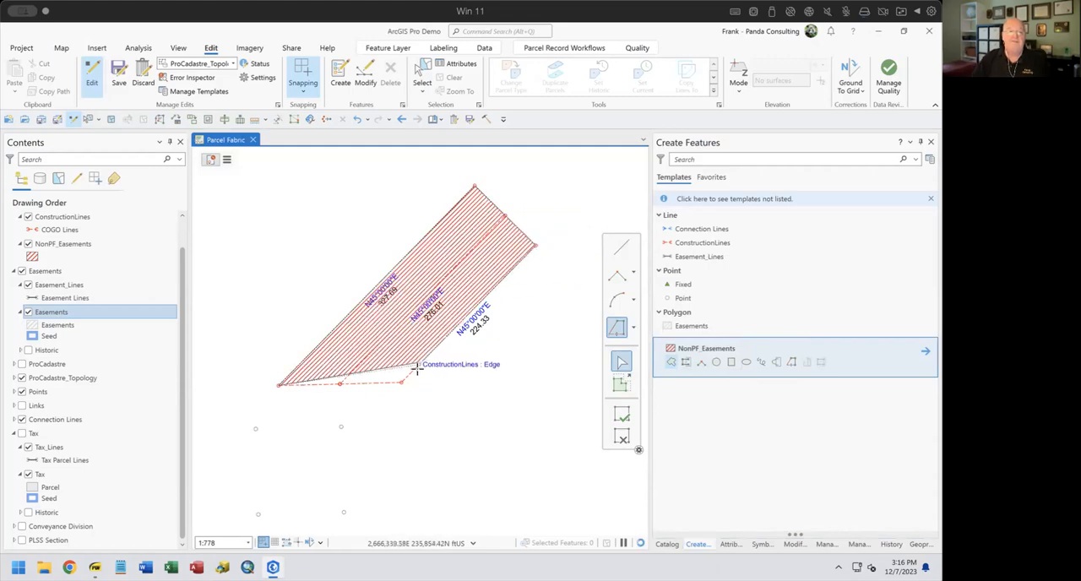
click(338, 383)
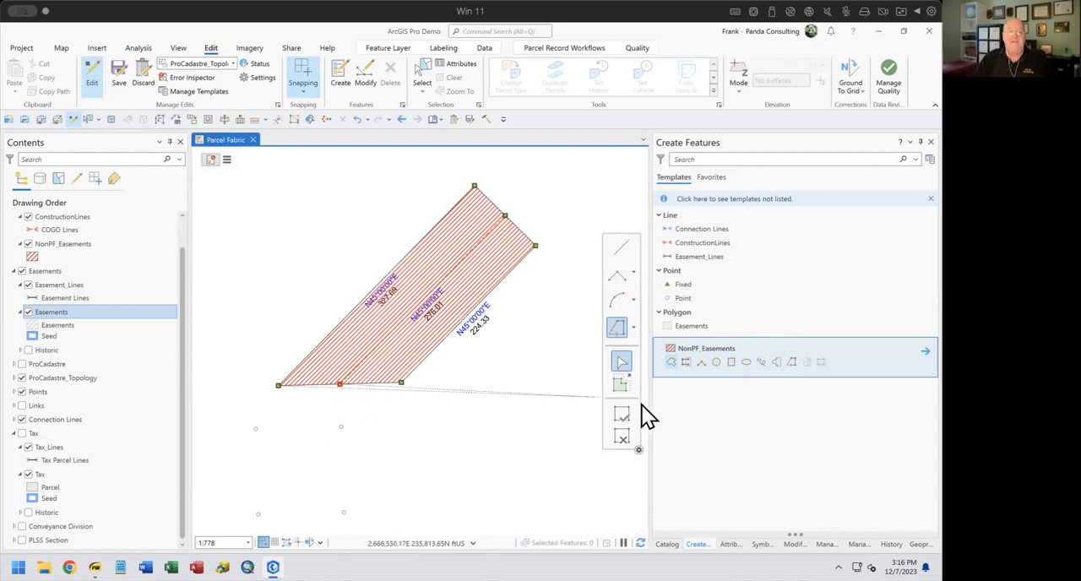
click(616, 414)
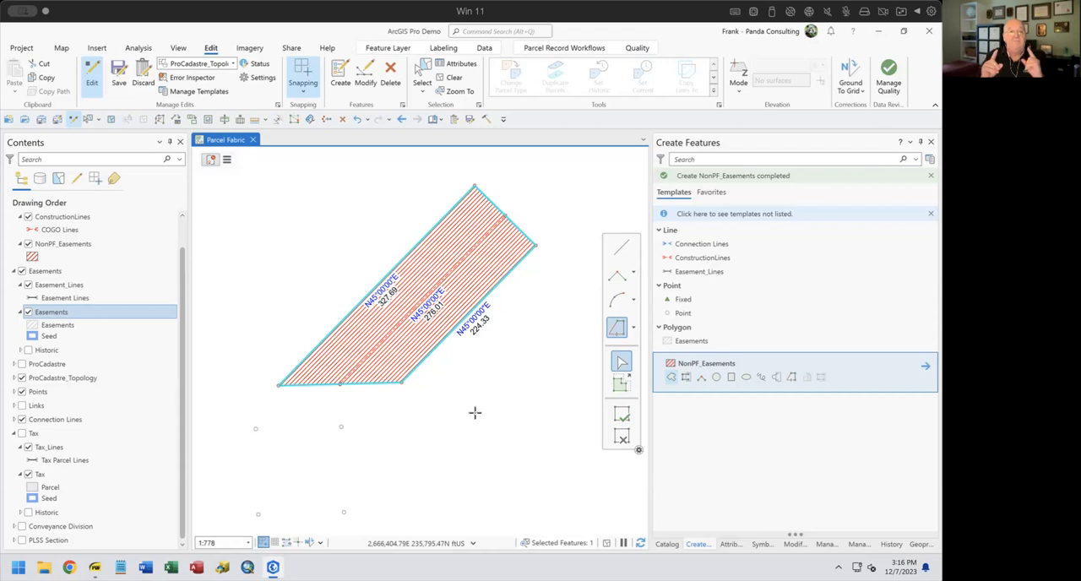
click(358, 120)
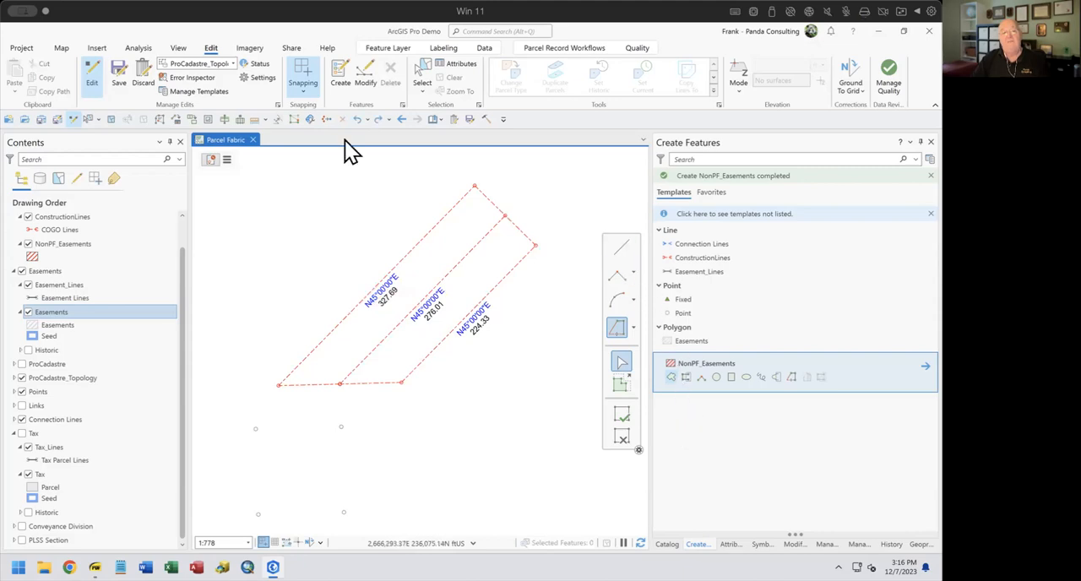
Select the five boundary construction lines, build a NonPF_Easements polygon from them with Construct Polygons, and undo it
click(418, 65)
drag(462, 177, 496, 195)
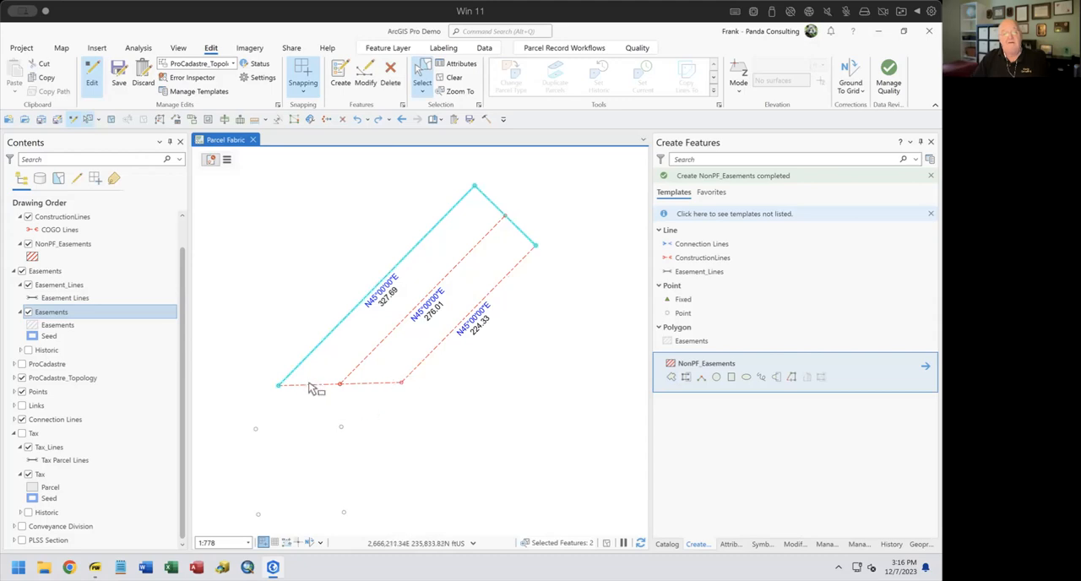
drag(386, 379, 422, 414)
drag(326, 384, 301, 412)
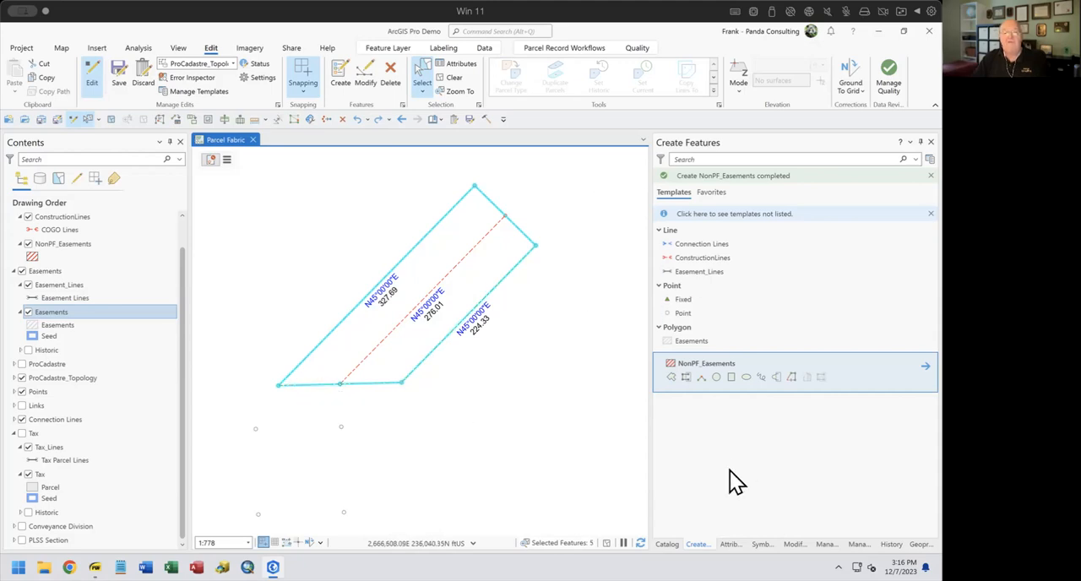
click(793, 545)
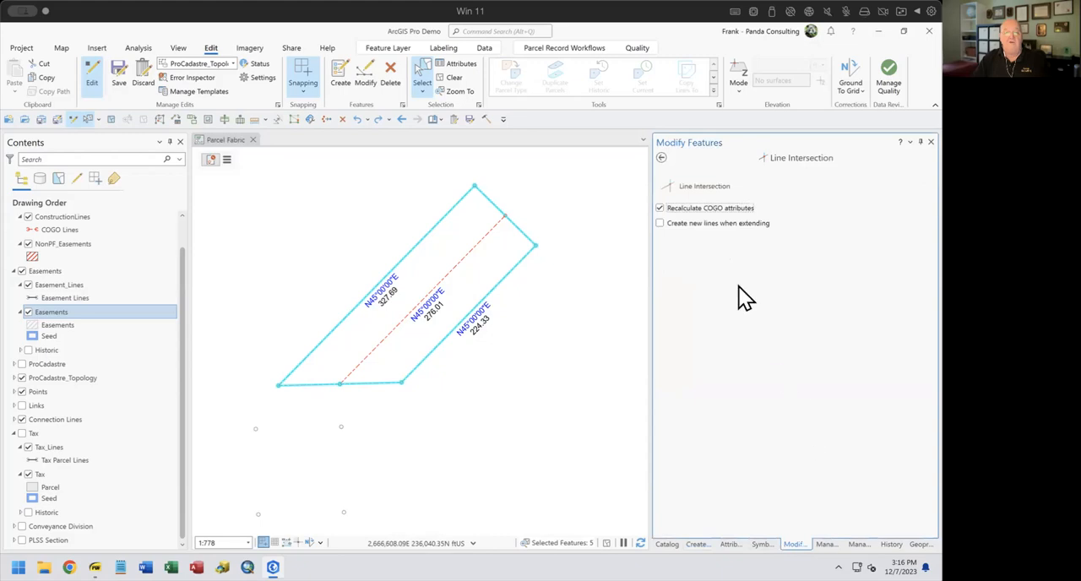
click(662, 157)
scroll(819, 313, down, 1)
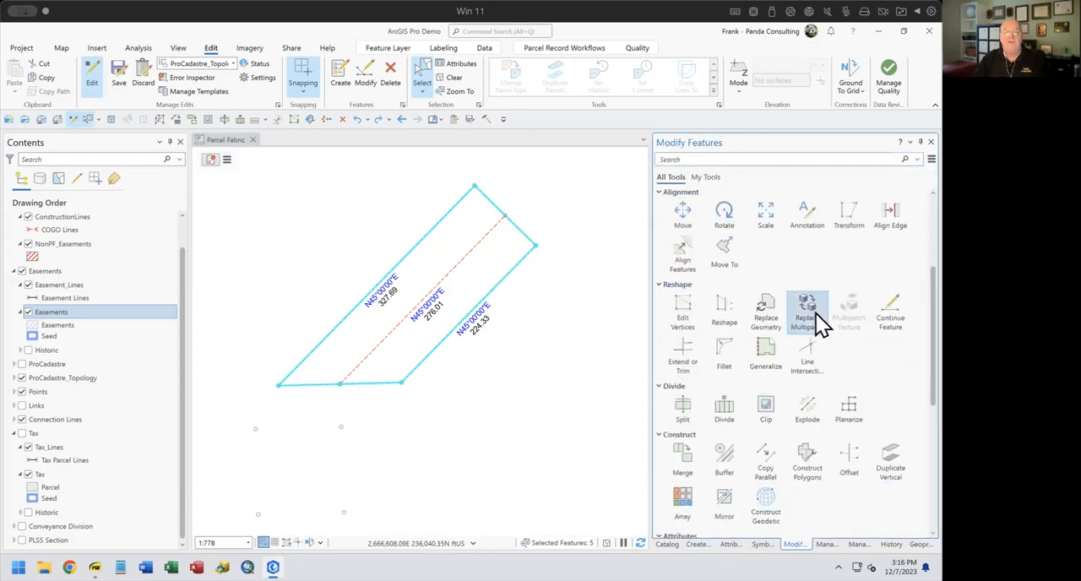
scroll(878, 481, down, 1)
click(805, 428)
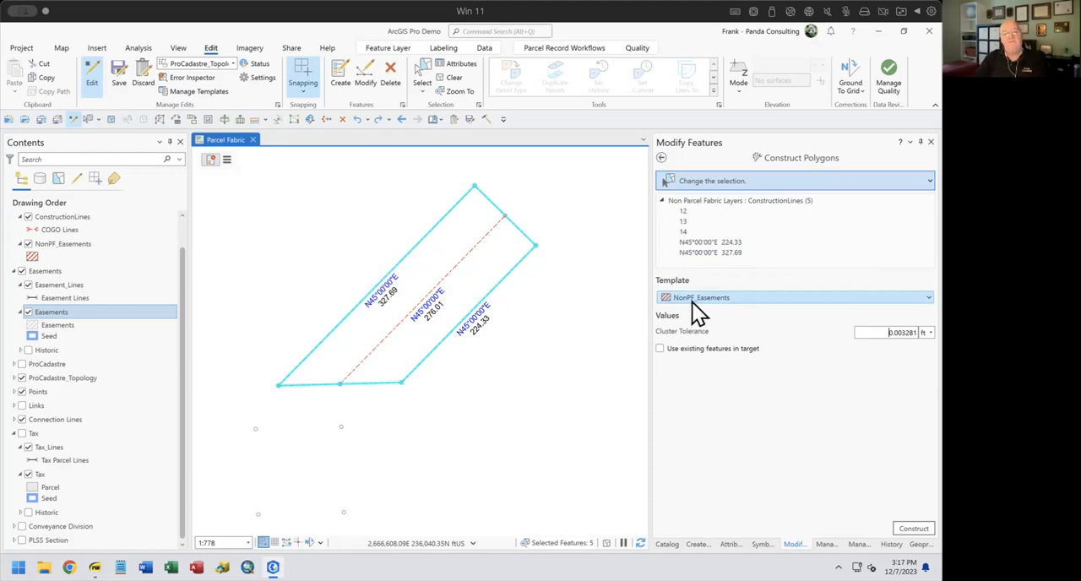
click(921, 532)
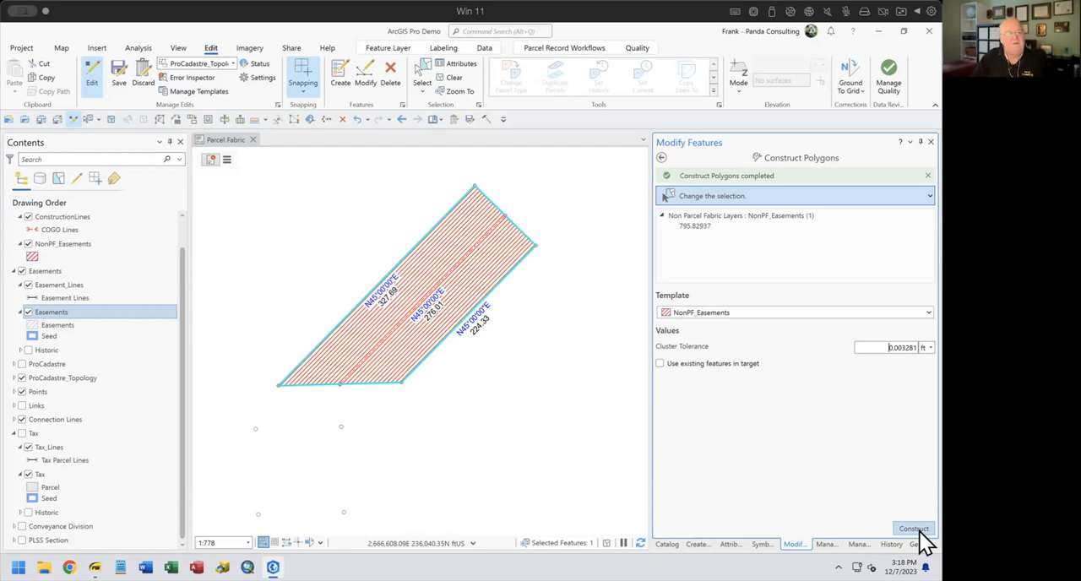
click(358, 121)
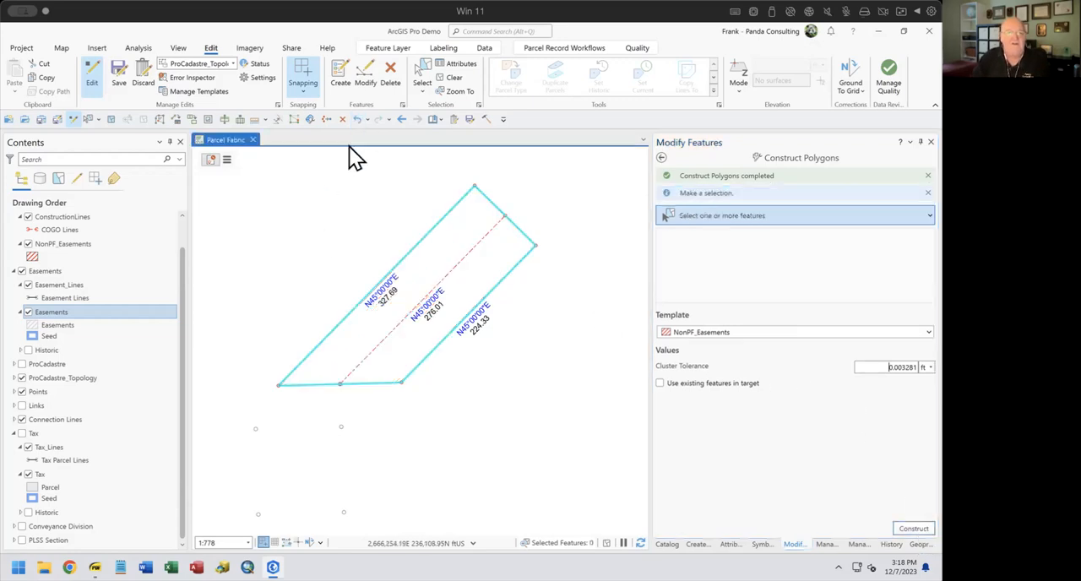
Clear the line selection and turn on the Tax and Conveyance Division layers
click(279, 365)
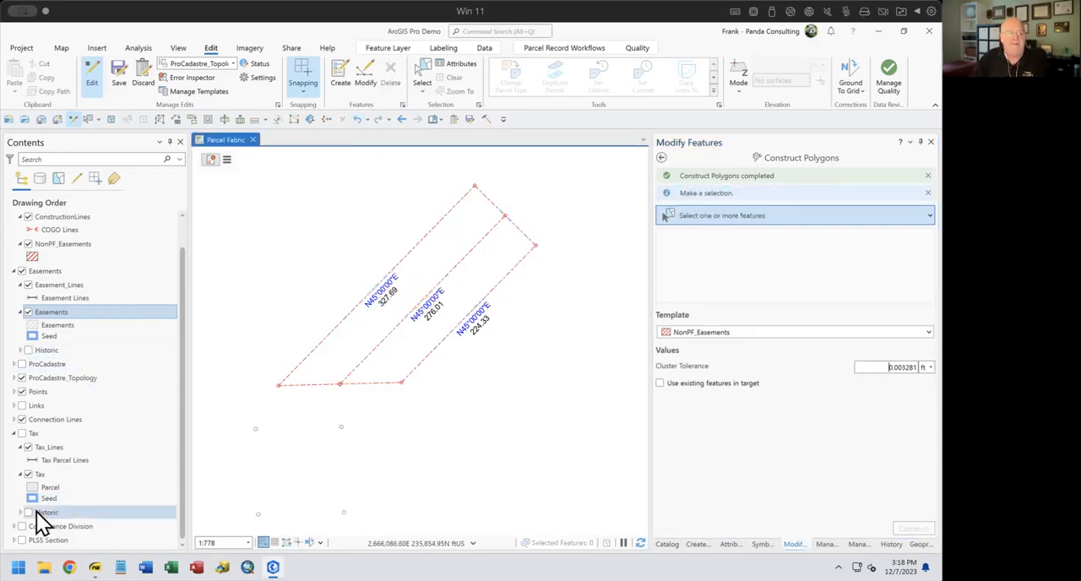
click(22, 433)
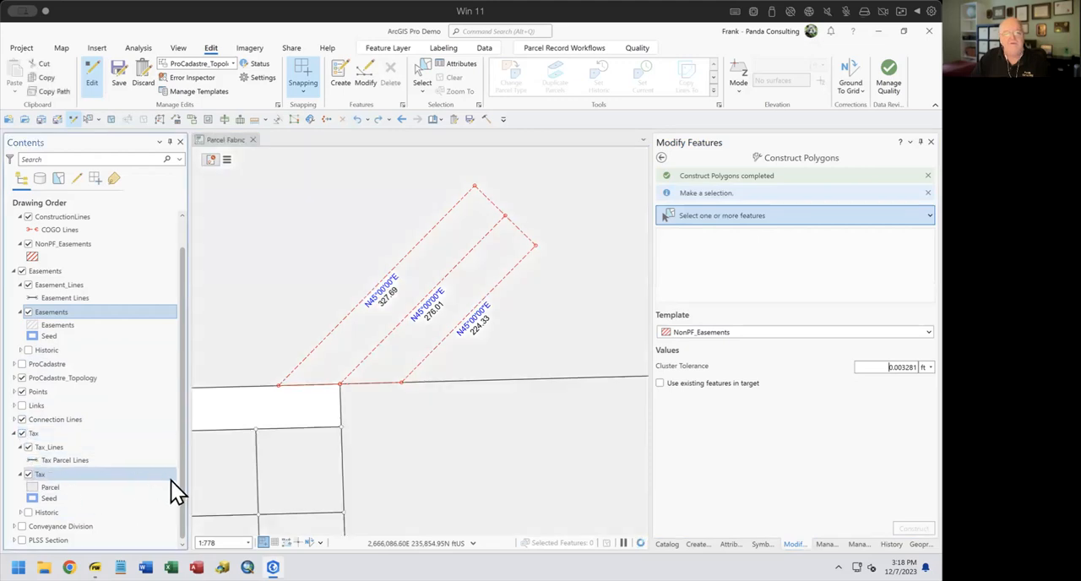
click(22, 526)
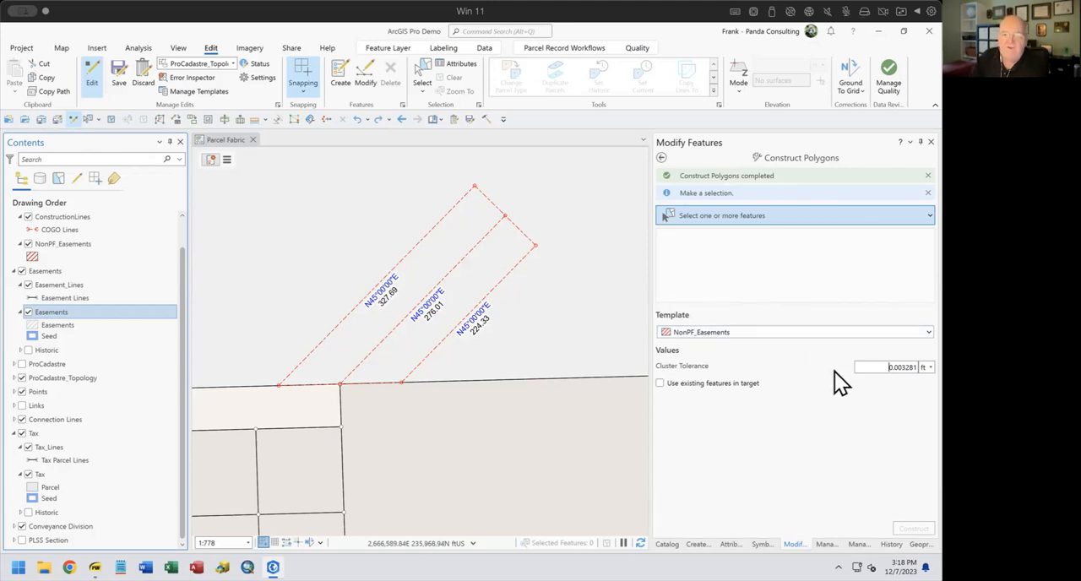
Start tracing a new NonPF_Easements polygon from the centerline's south endpoint
click(661, 160)
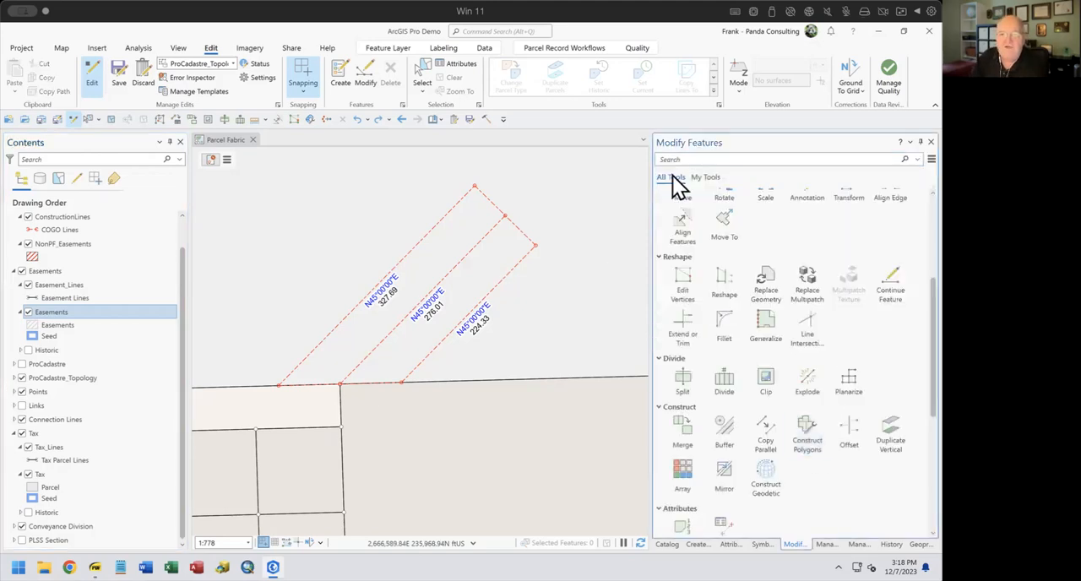
click(697, 546)
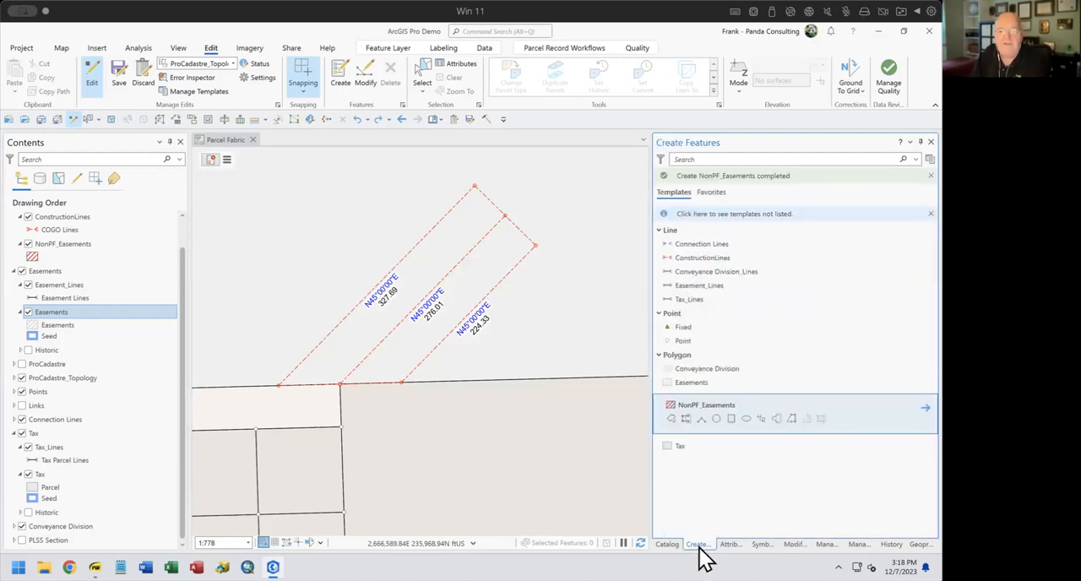
click(669, 418)
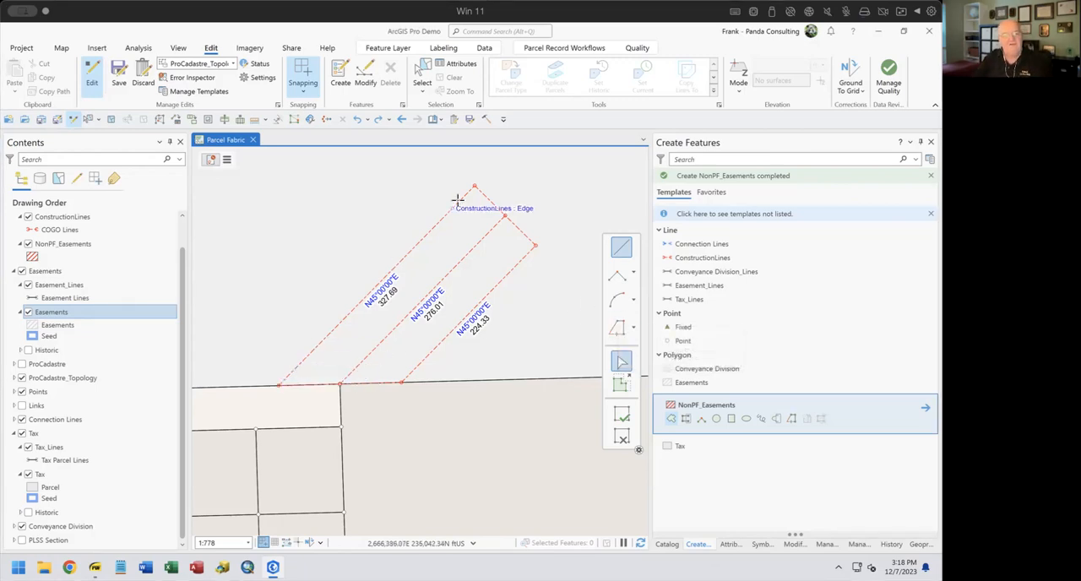
click(619, 326)
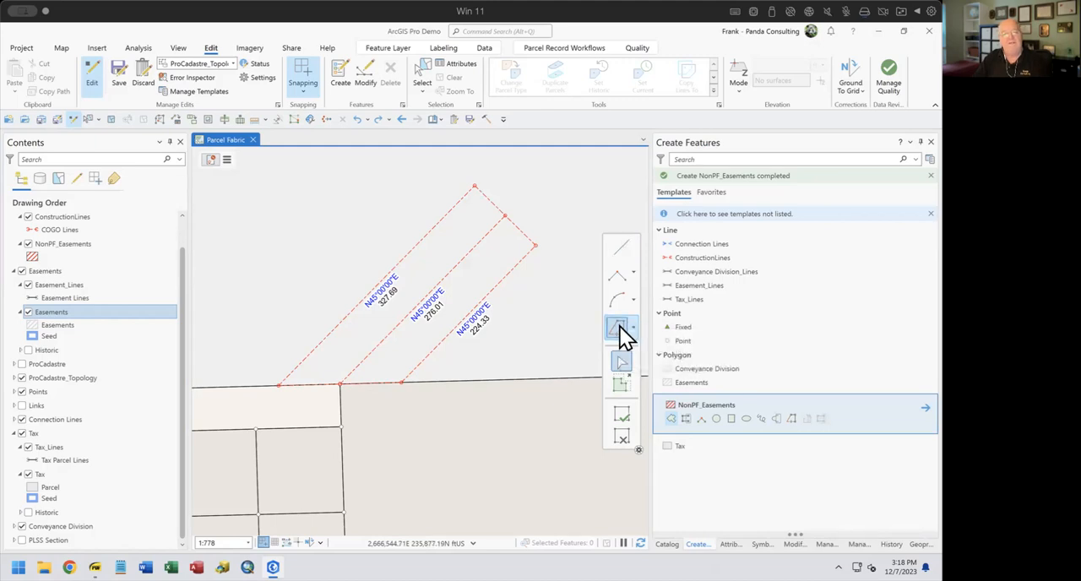
click(340, 384)
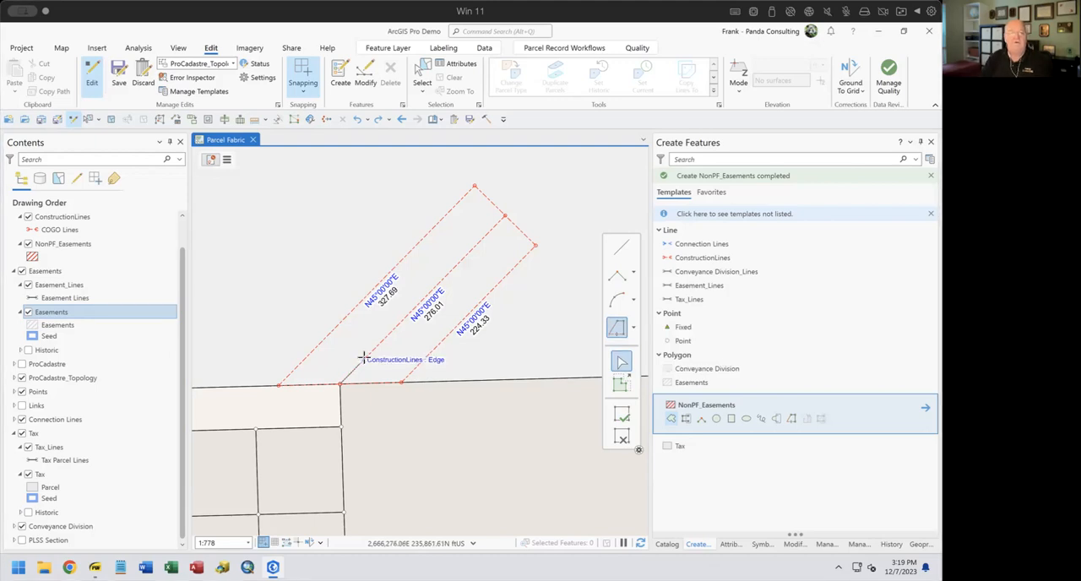
Set the trace options to trace with an offset of 50 ft
right_click(363, 356)
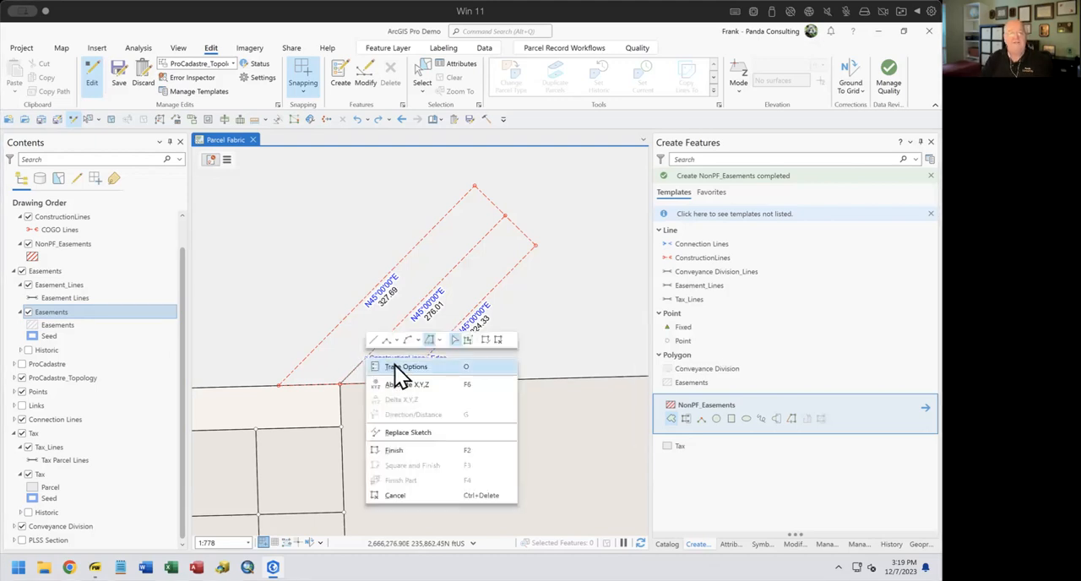
click(394, 364)
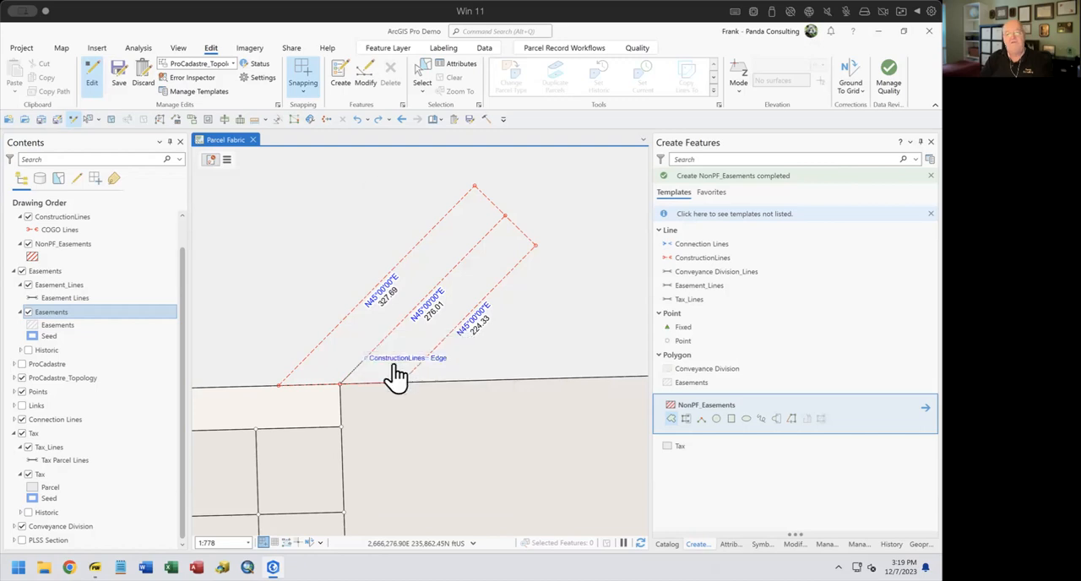
click(391, 223)
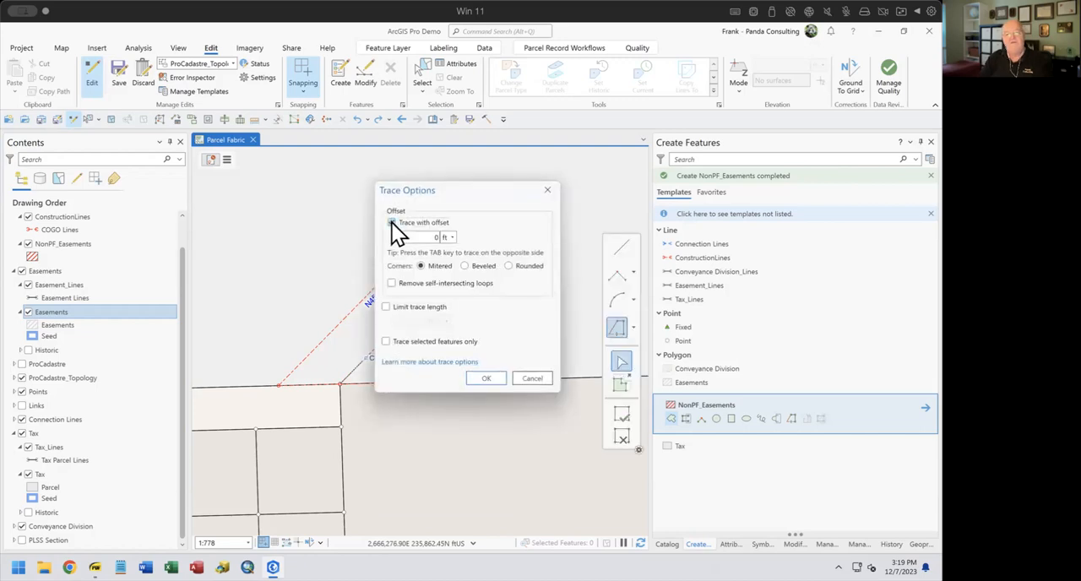
text(50)
click(484, 378)
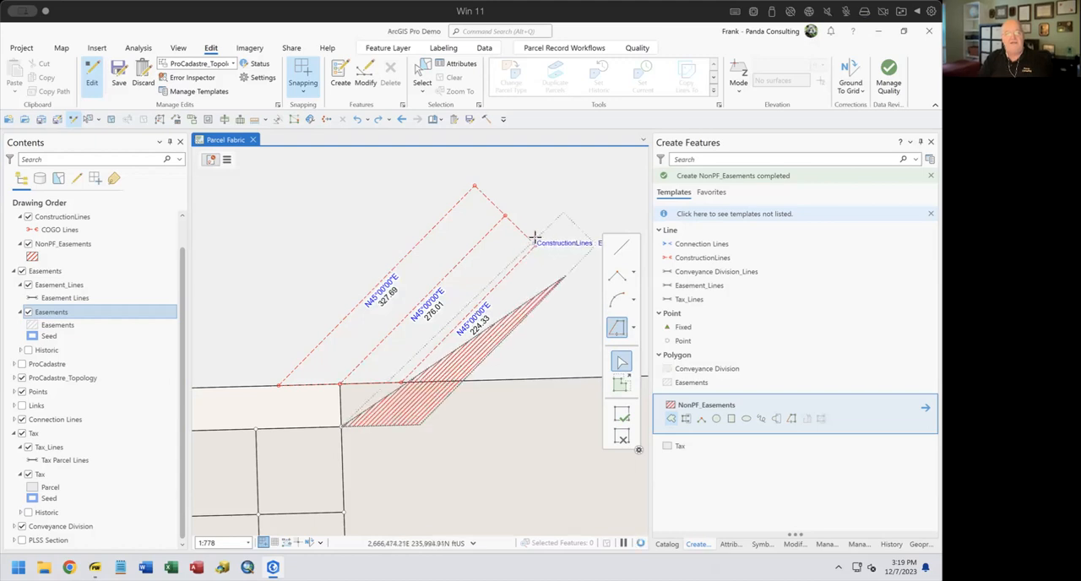
Review the trace options again and accept the 50 ft offset with mitered corners
right_click(351, 371)
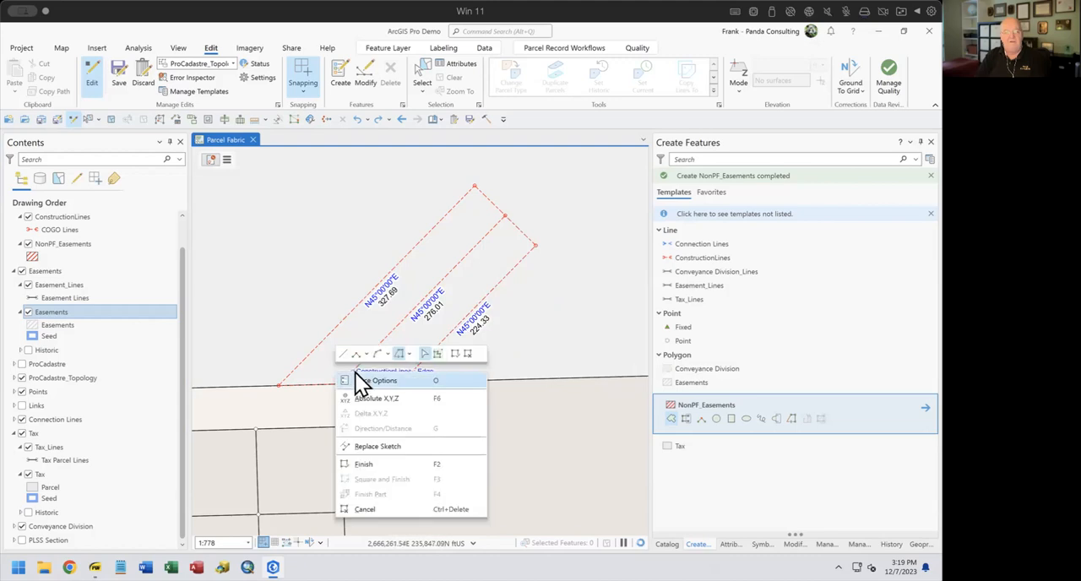
click(371, 380)
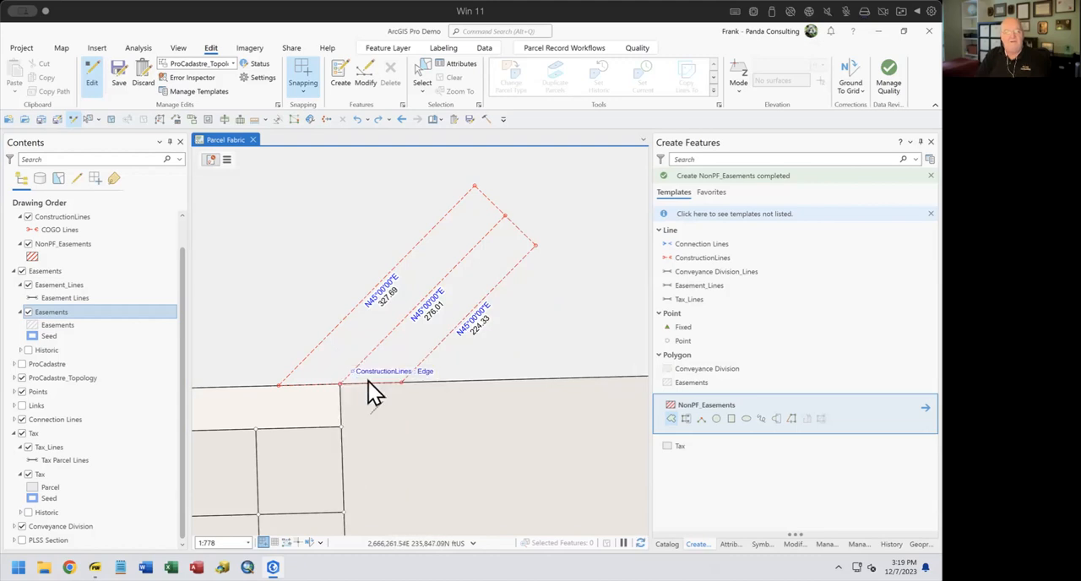
mouse_move(487, 196)
mouse_down()
mouse_move(346, 242)
mouse_move(355, 250)
mouse_up()
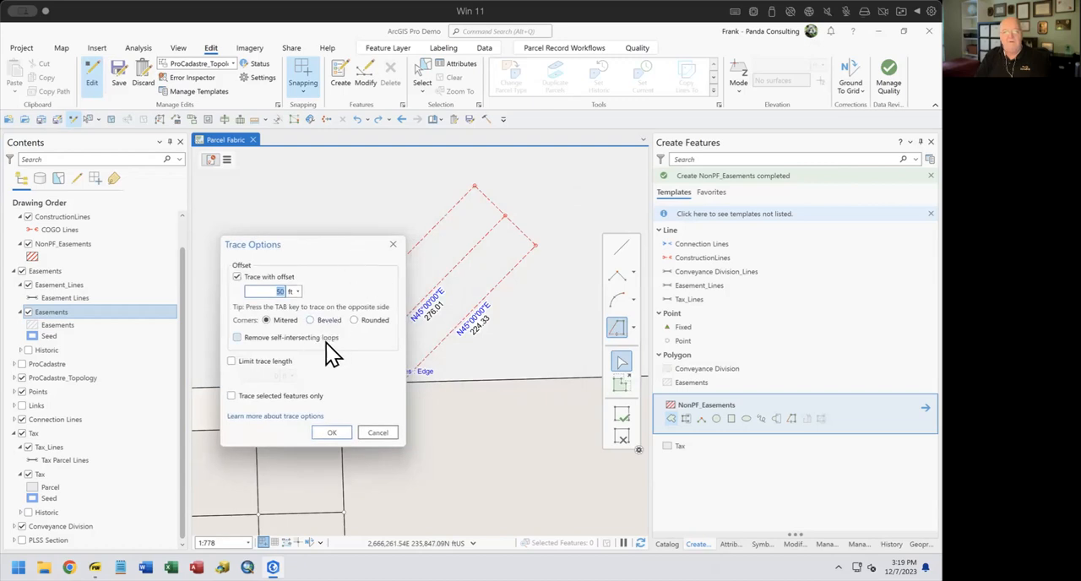
click(269, 289)
drag(269, 289, 284, 288)
text(1)
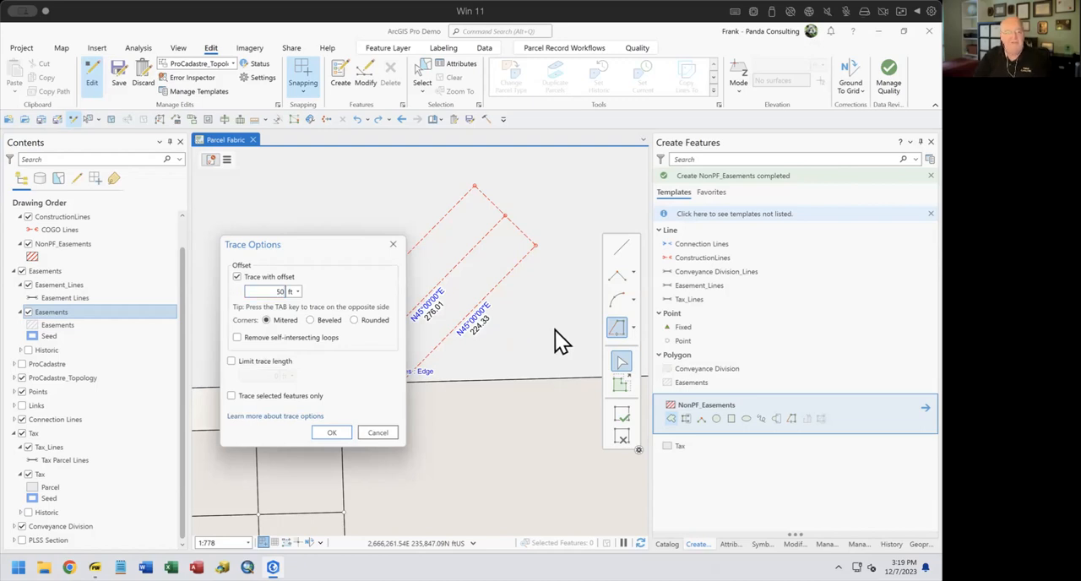
click(318, 435)
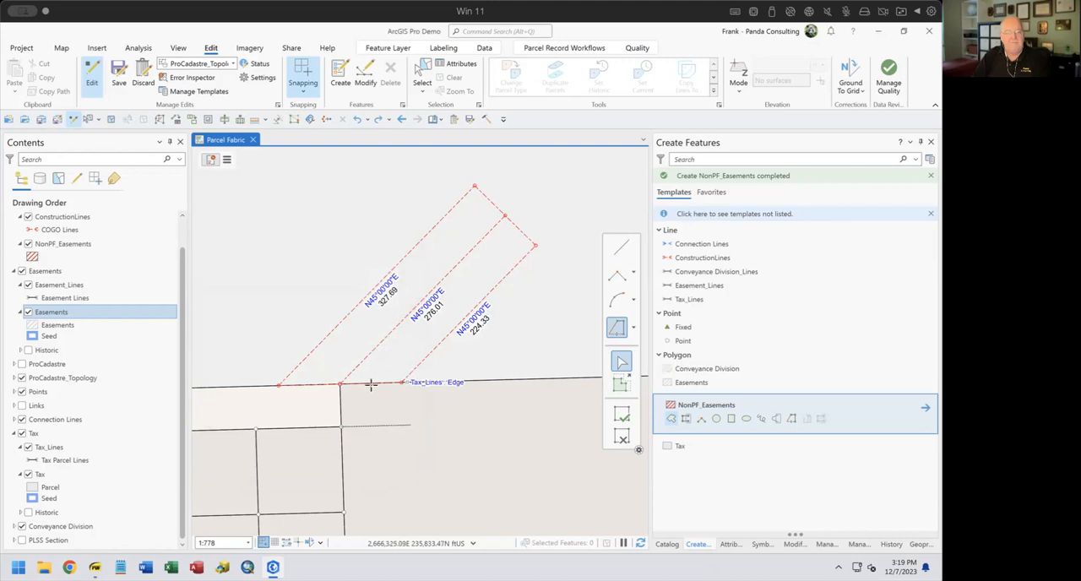
click(343, 383)
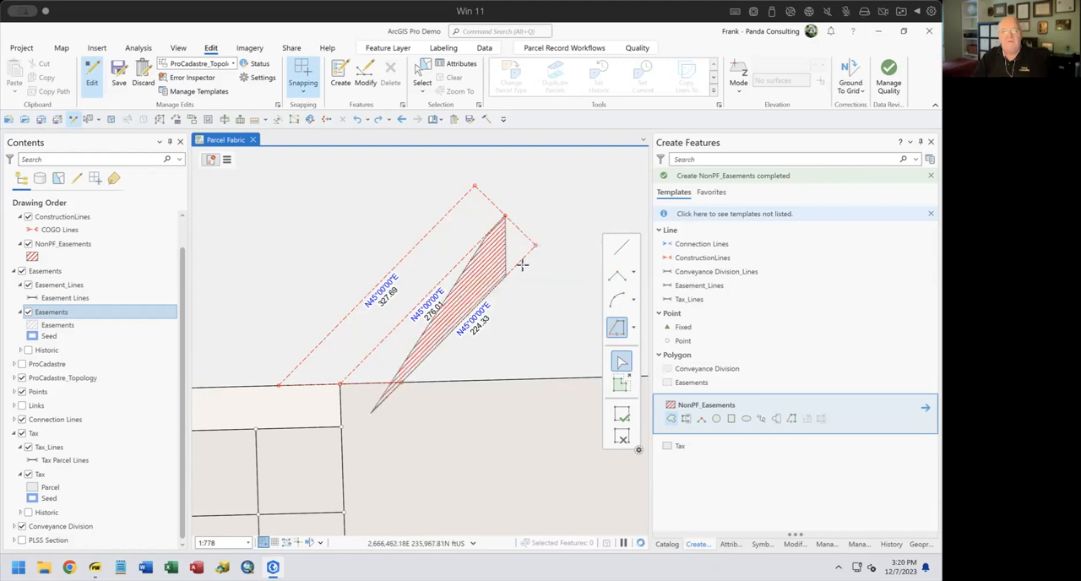
click(504, 215)
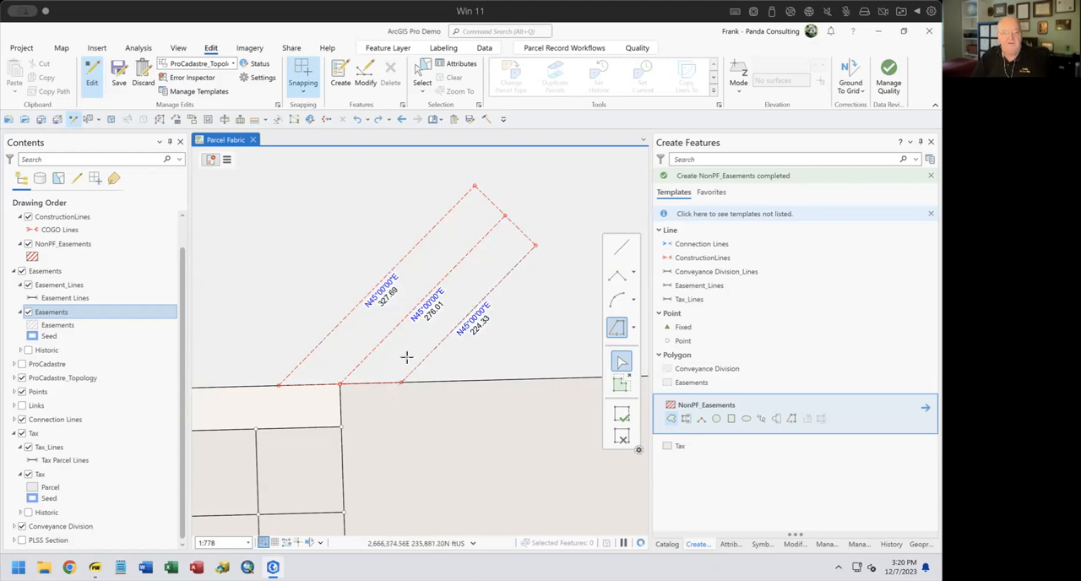
click(340, 383)
click(535, 244)
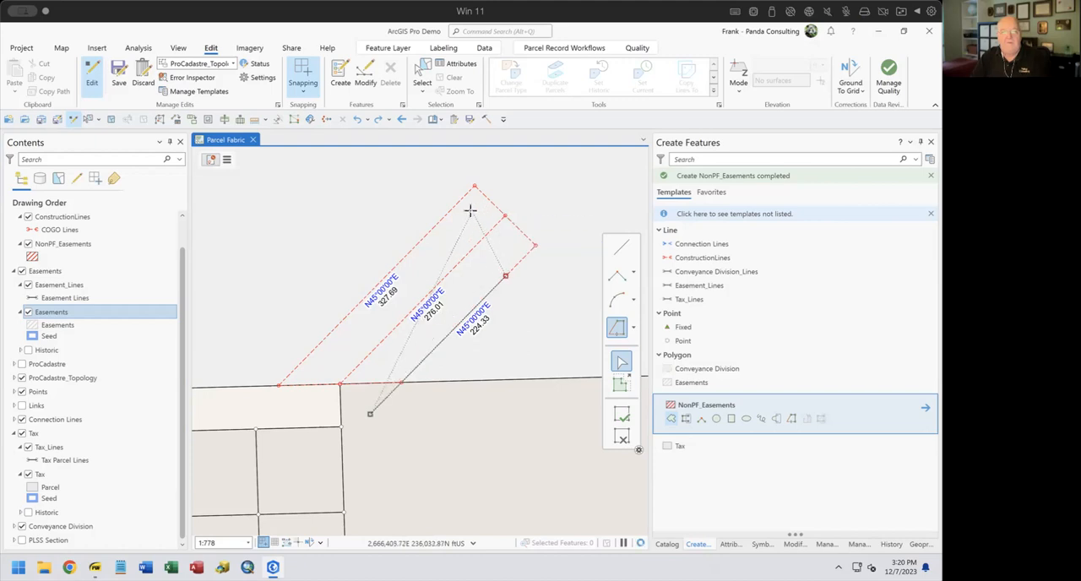
key(Escape)
Trace both sides of the centerline at the 50 ft offset and finish the NonPF_Easements polygon
click(617, 323)
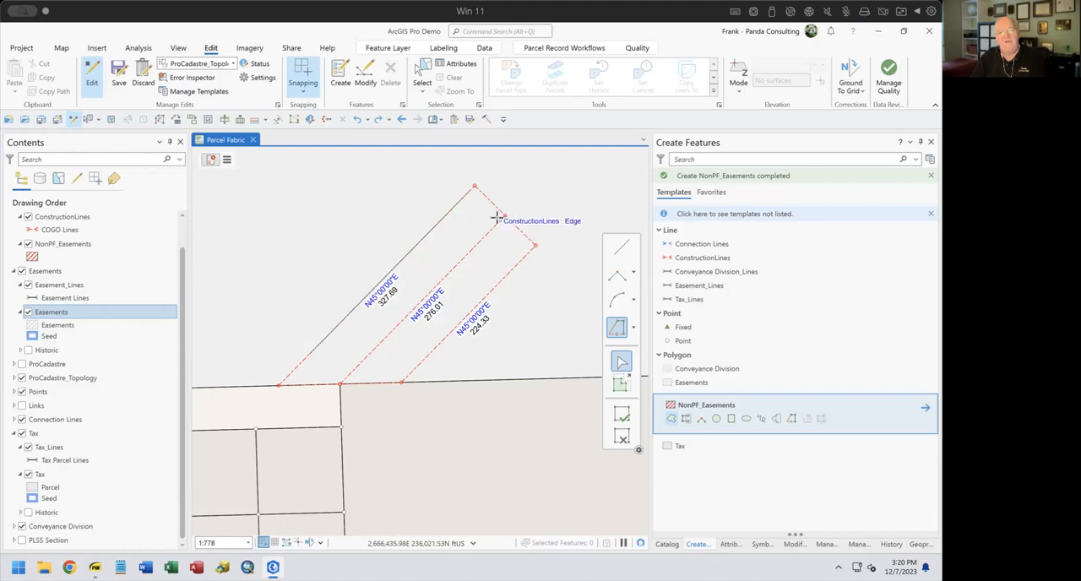
click(501, 214)
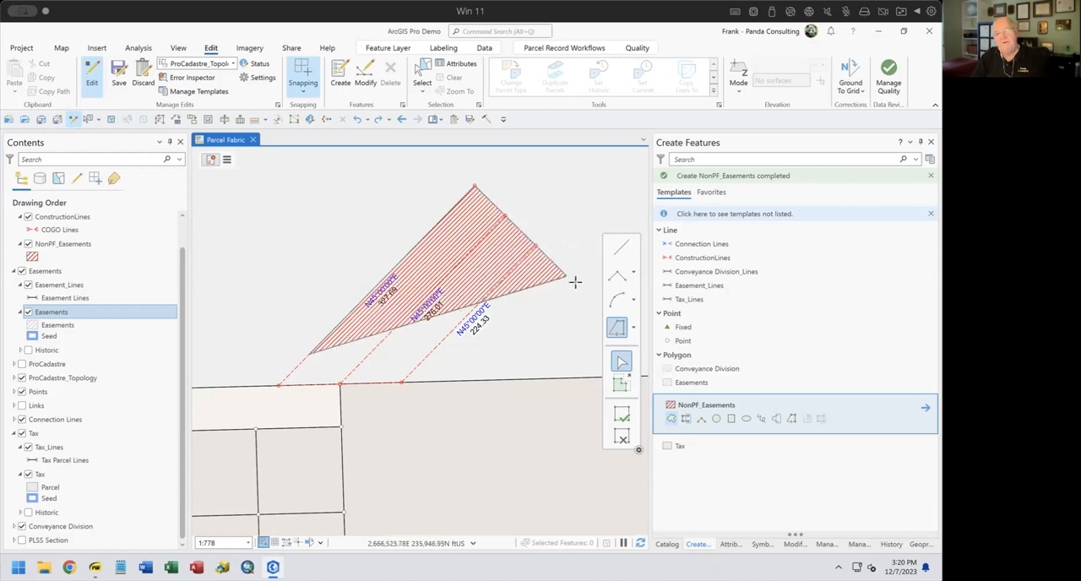
key(ctrl+z)
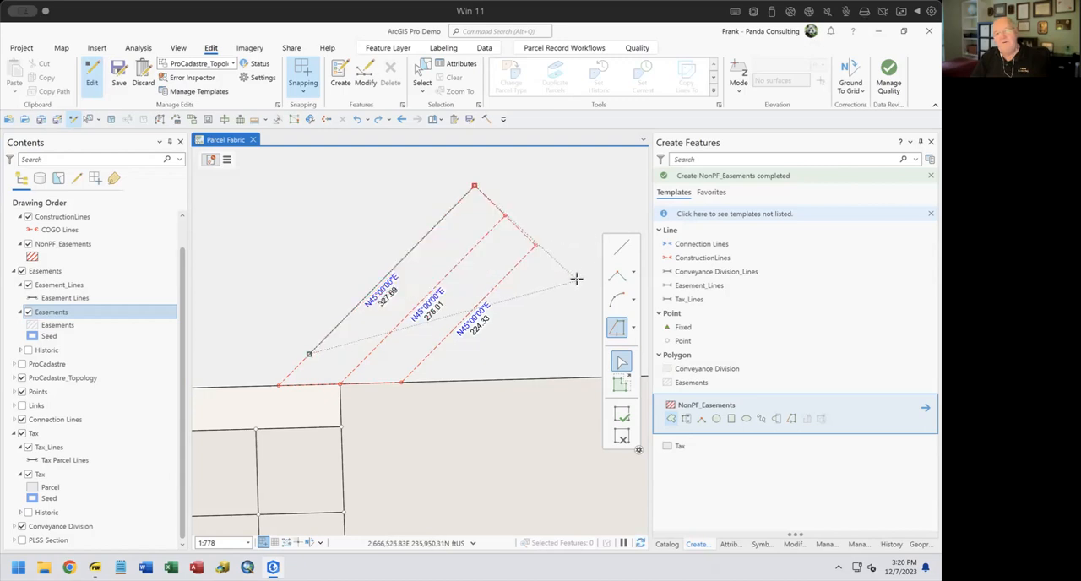
click(504, 216)
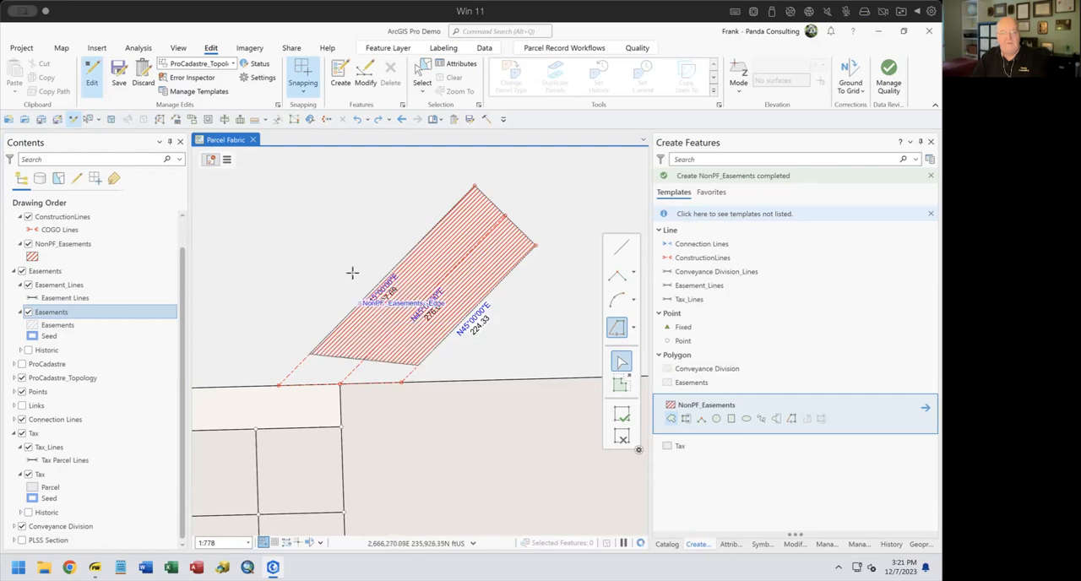
click(309, 354)
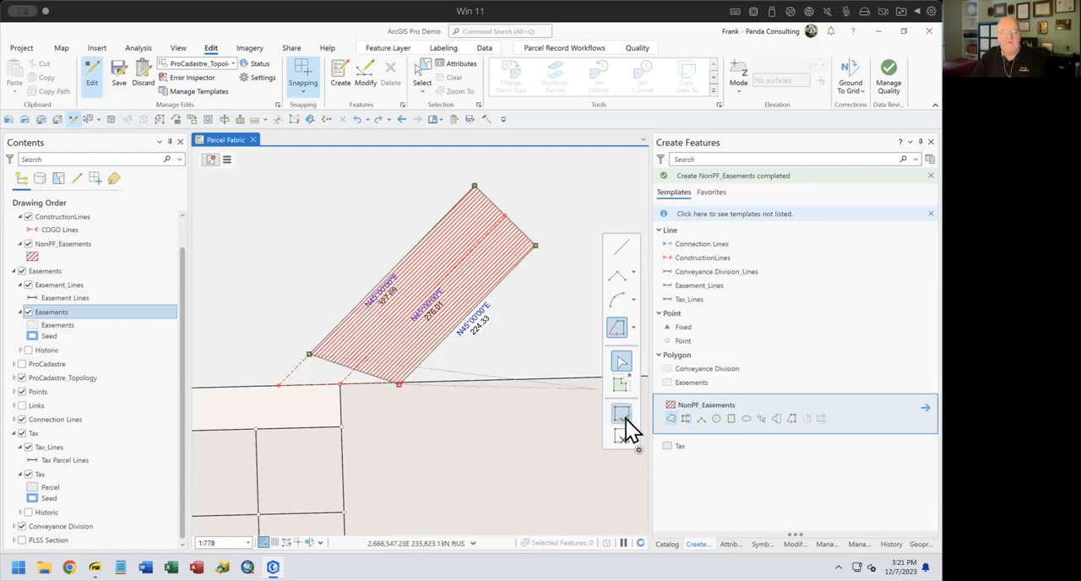
click(622, 415)
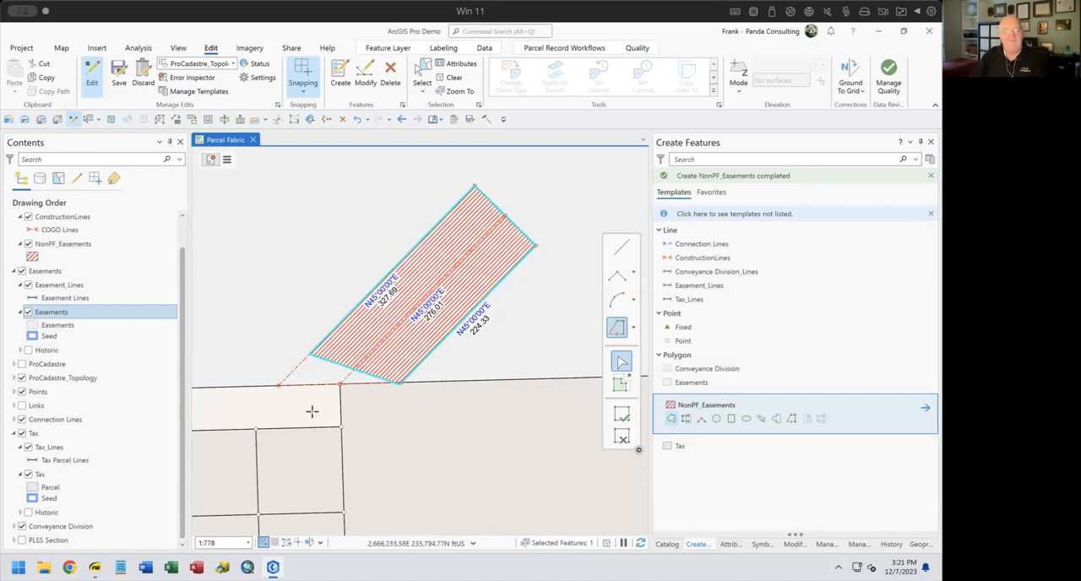
Reshape the easement polygon's south end through the three construction-line endpoints on the parcel boundary
click(796, 546)
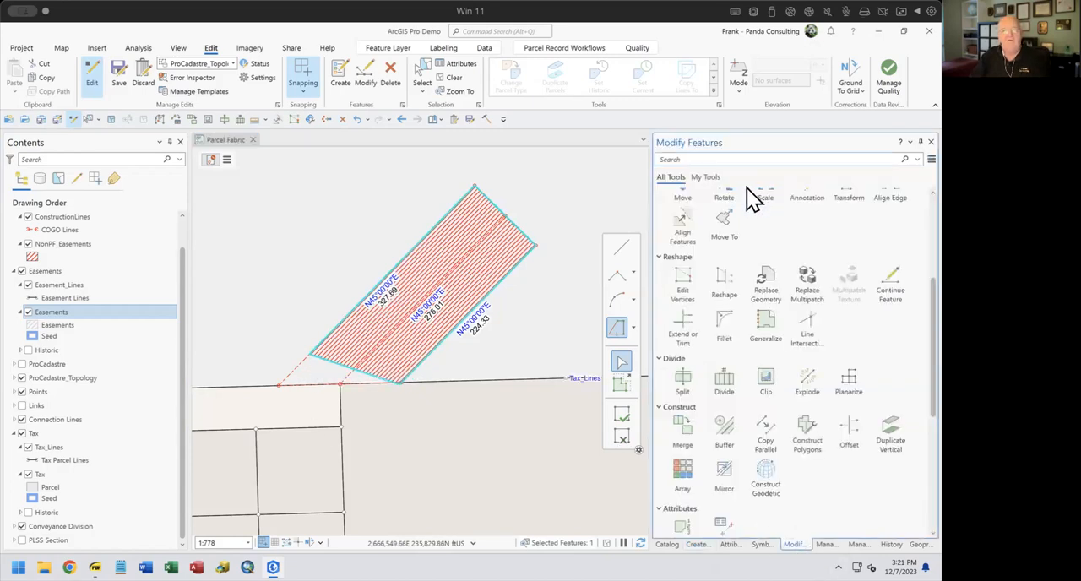
click(718, 279)
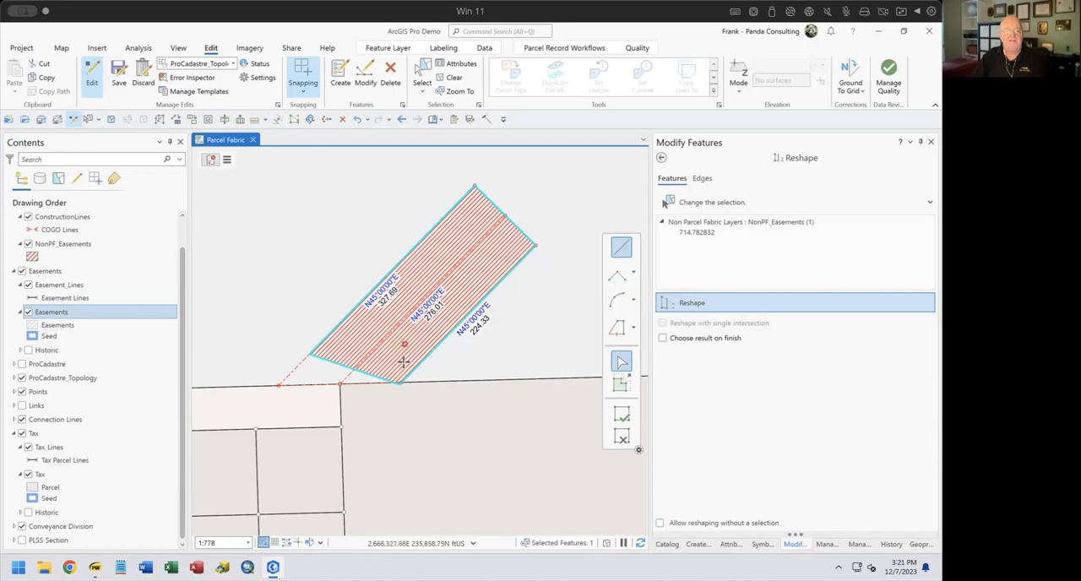
click(340, 384)
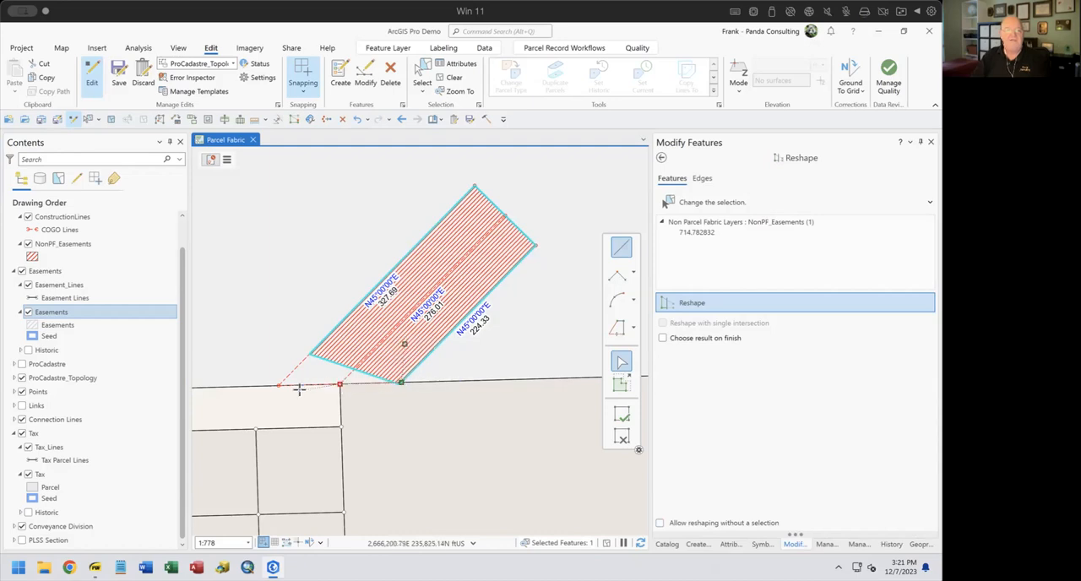
click(281, 381)
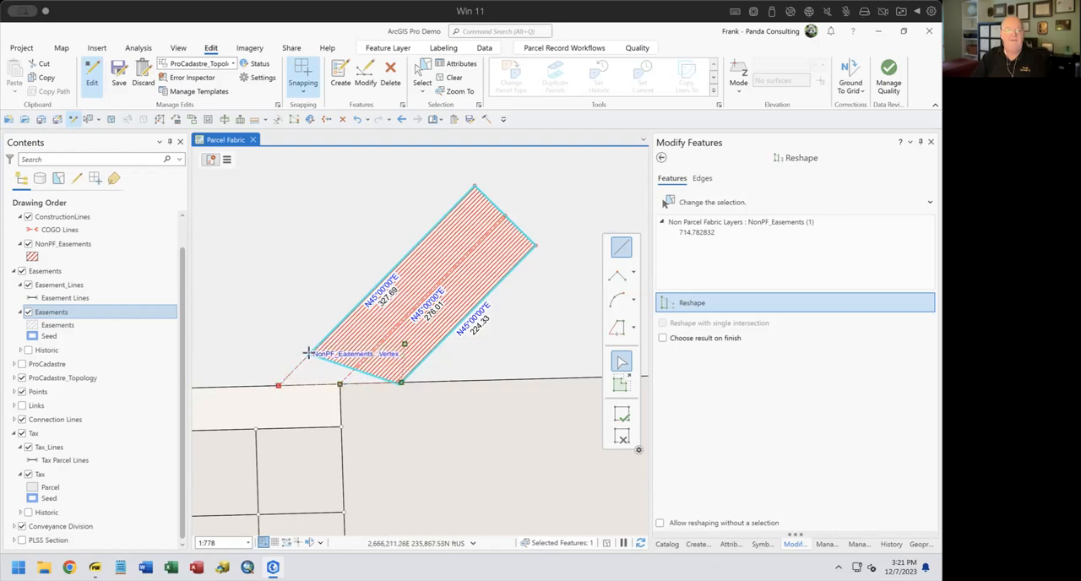
click(309, 353)
double_click(361, 333)
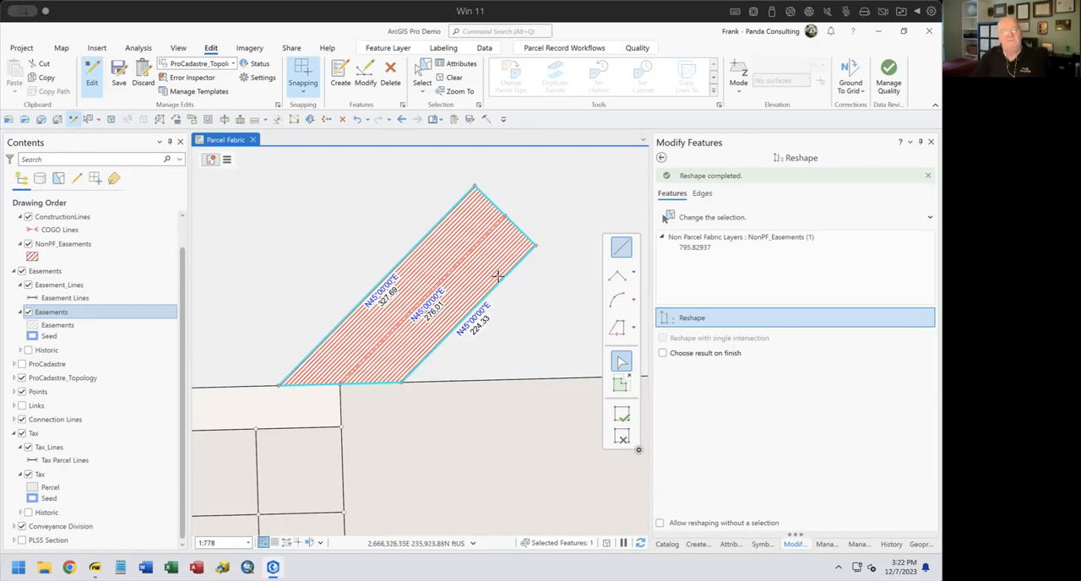
Draw three connected two-point ConstructionLines from the subdivision's southeast corner northeast to the neighbouring parcel corner, and clear the selection
scroll(494, 288, up, 3)
scroll(494, 287, down, 6)
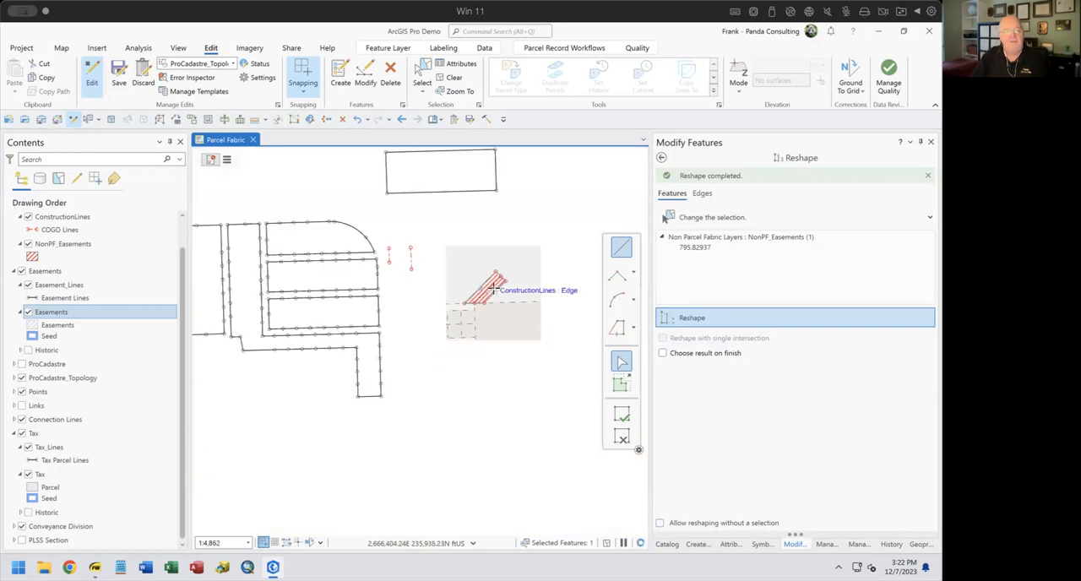
scroll(445, 358, up, 3)
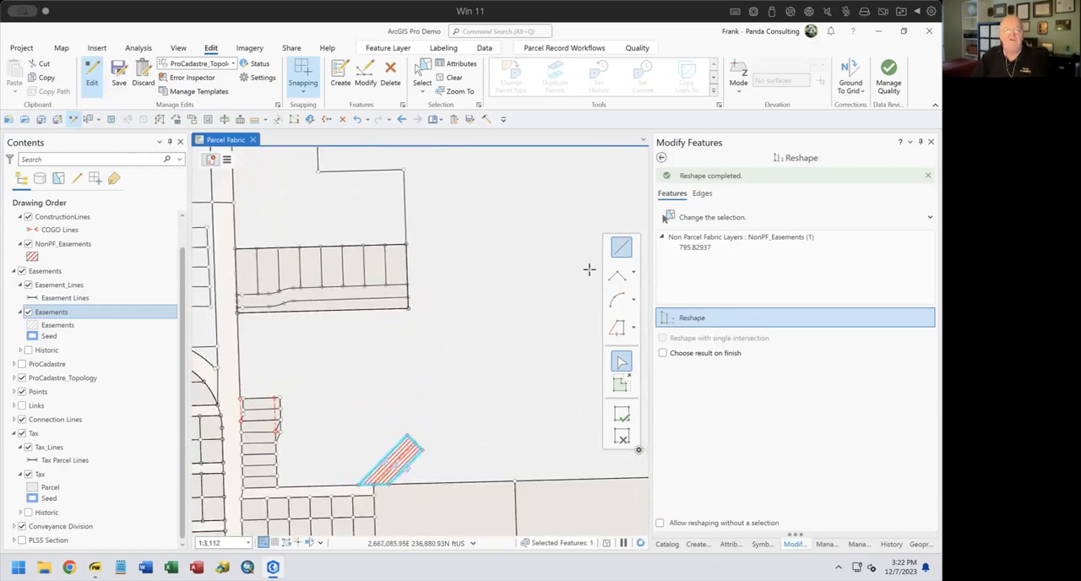
click(693, 533)
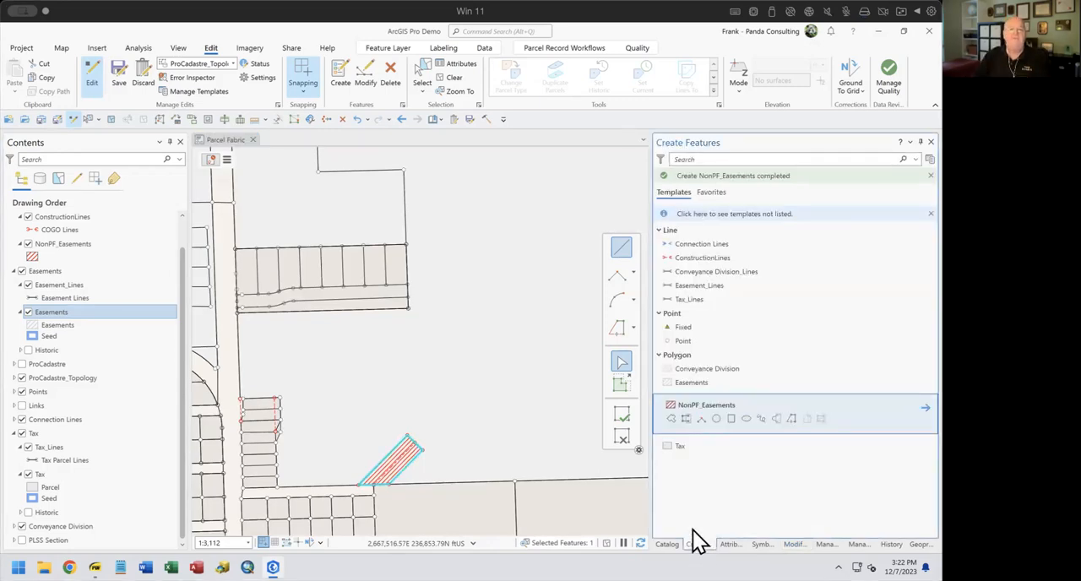
click(663, 258)
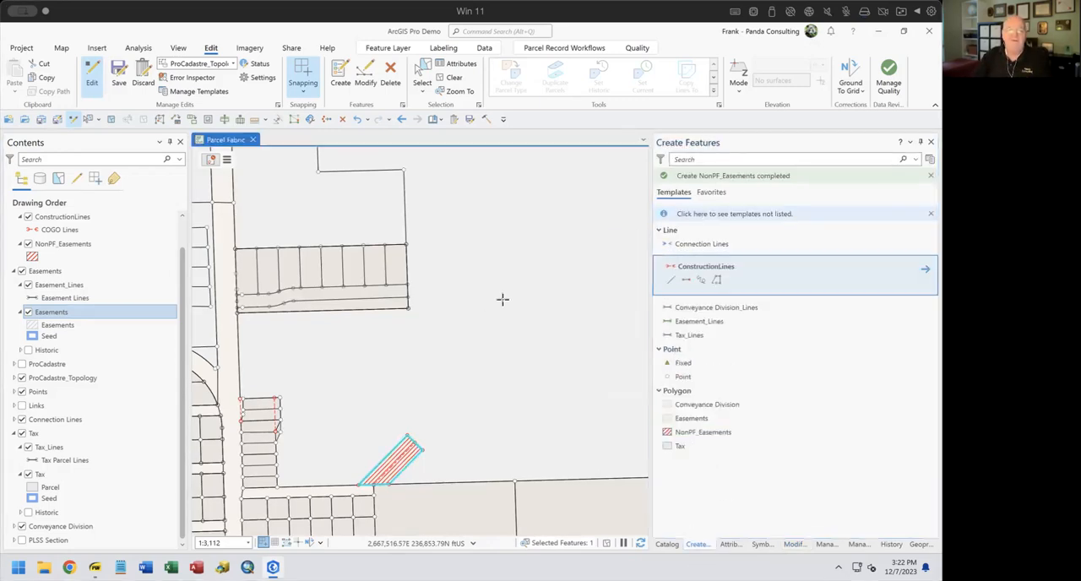
click(409, 307)
click(503, 225)
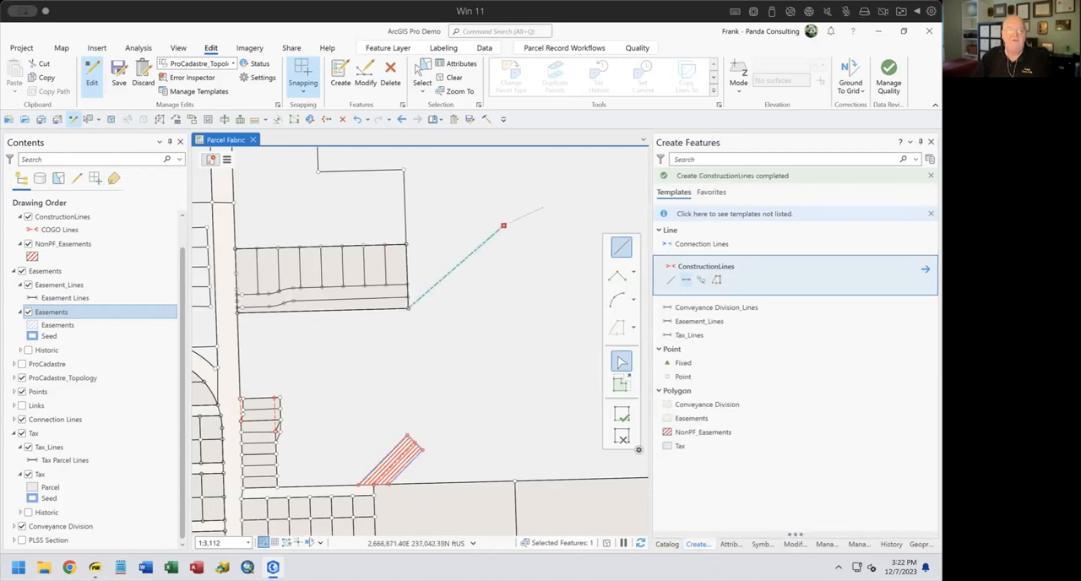
click(598, 197)
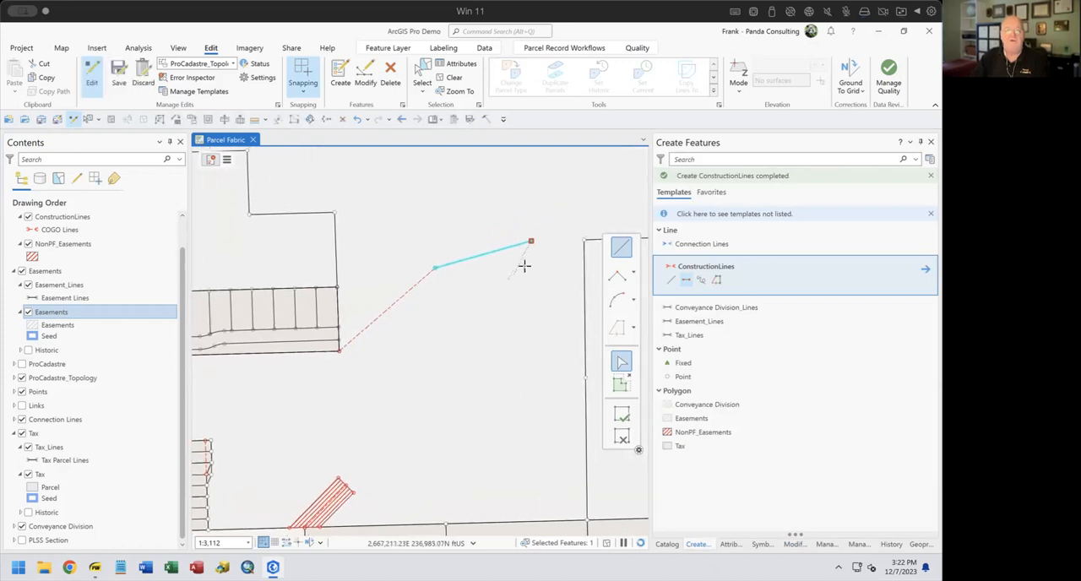
click(583, 240)
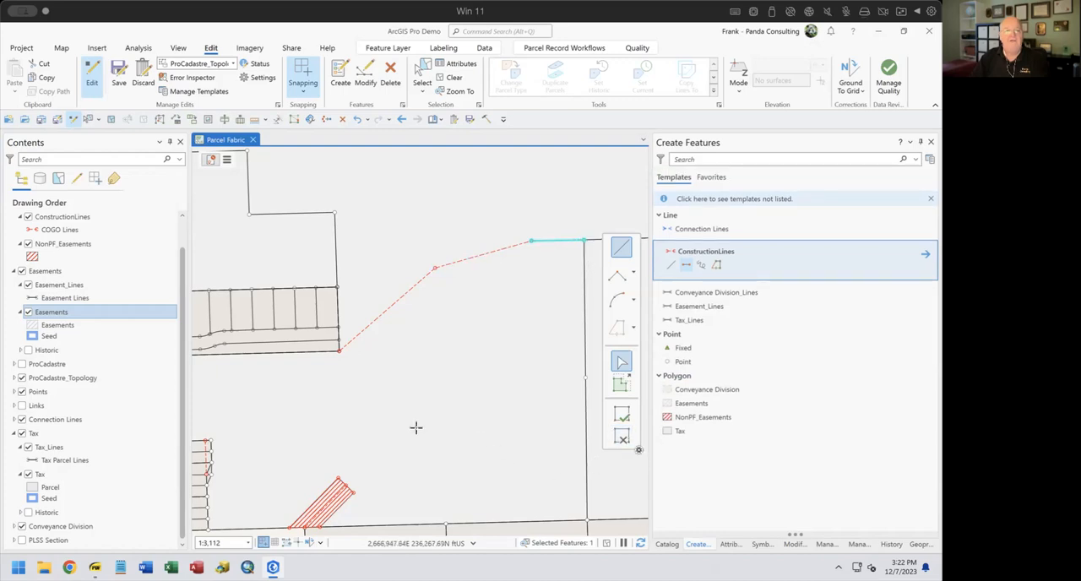
click(449, 78)
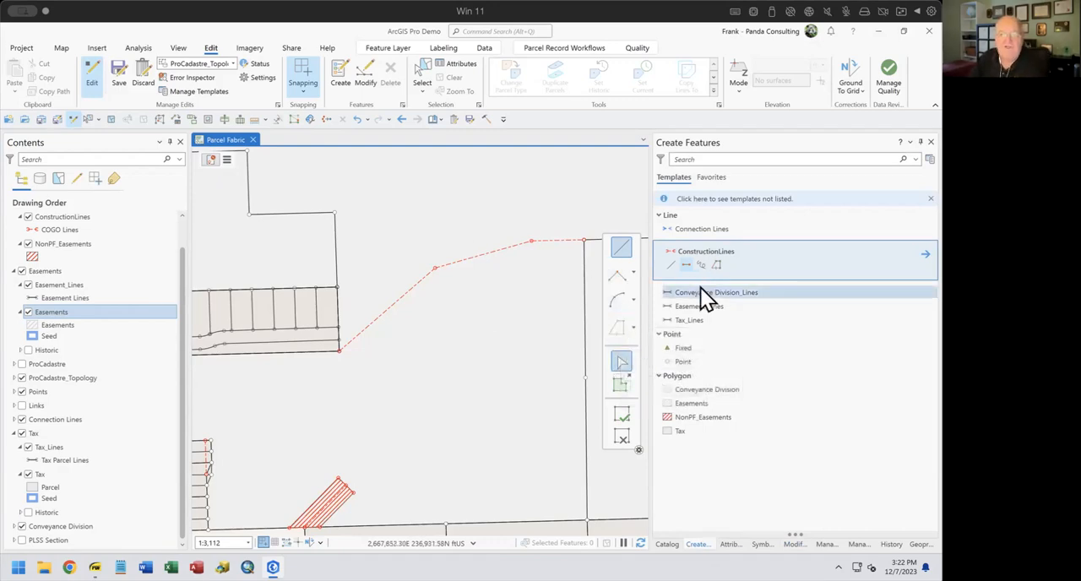
click(684, 265)
mouse_move(616, 338)
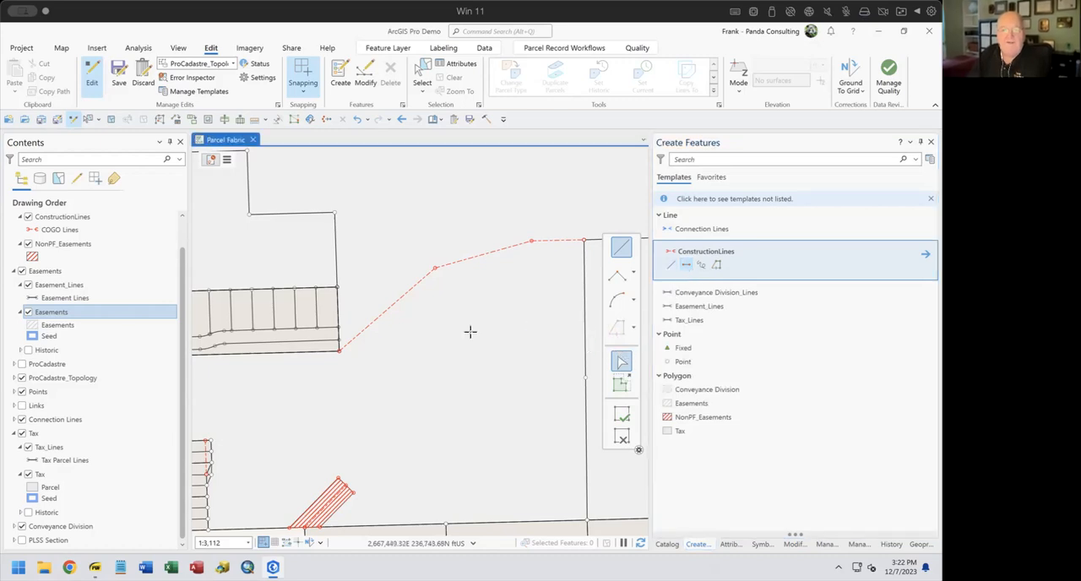
click(340, 350)
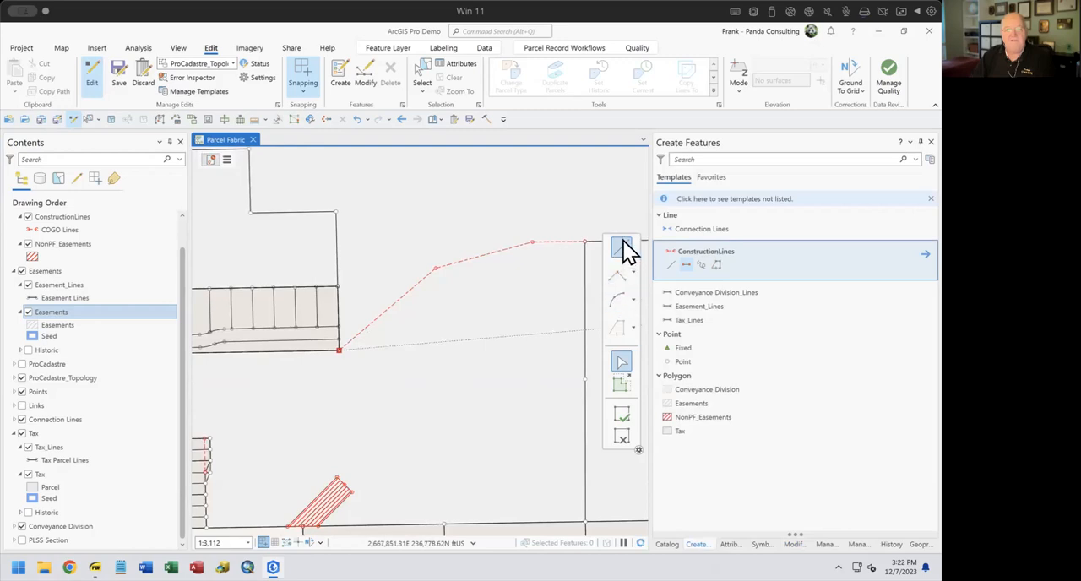
Try to select the three new construction lines, and clear the selection
click(421, 75)
drag(397, 248, 555, 280)
drag(524, 231, 558, 257)
drag(387, 294, 406, 319)
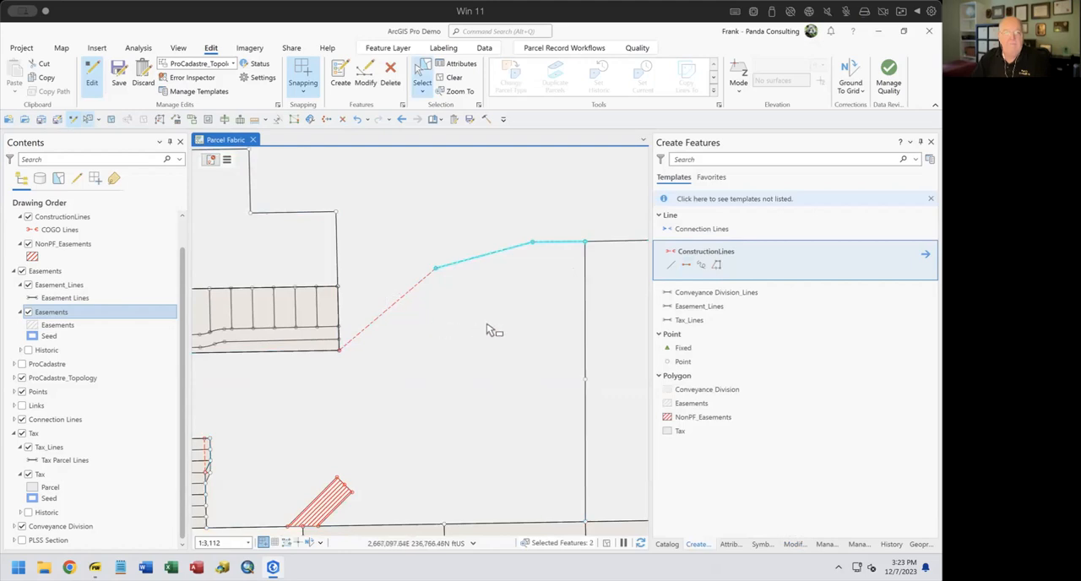
shift+click(412, 289)
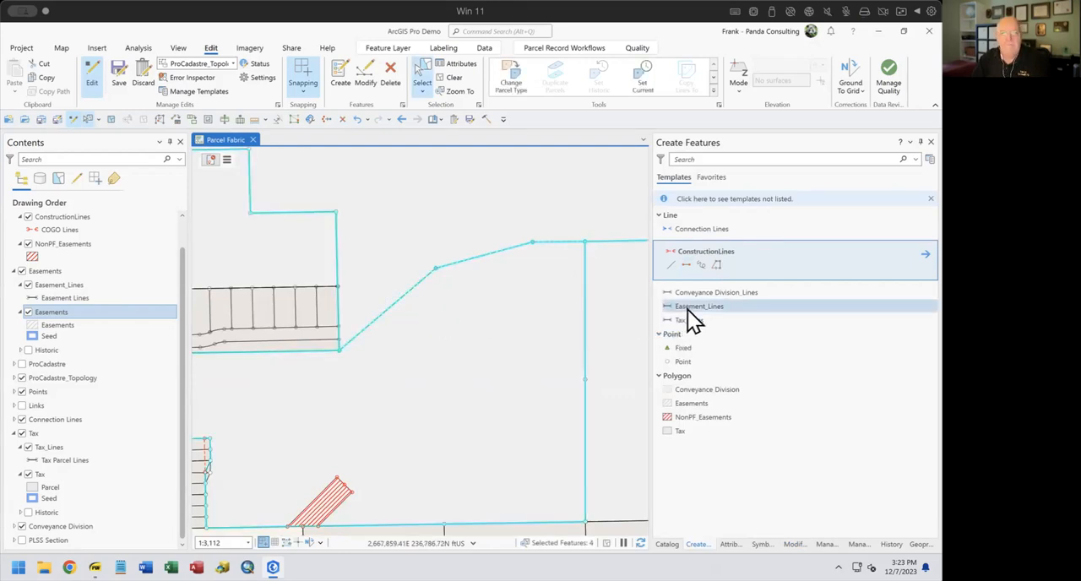
click(689, 265)
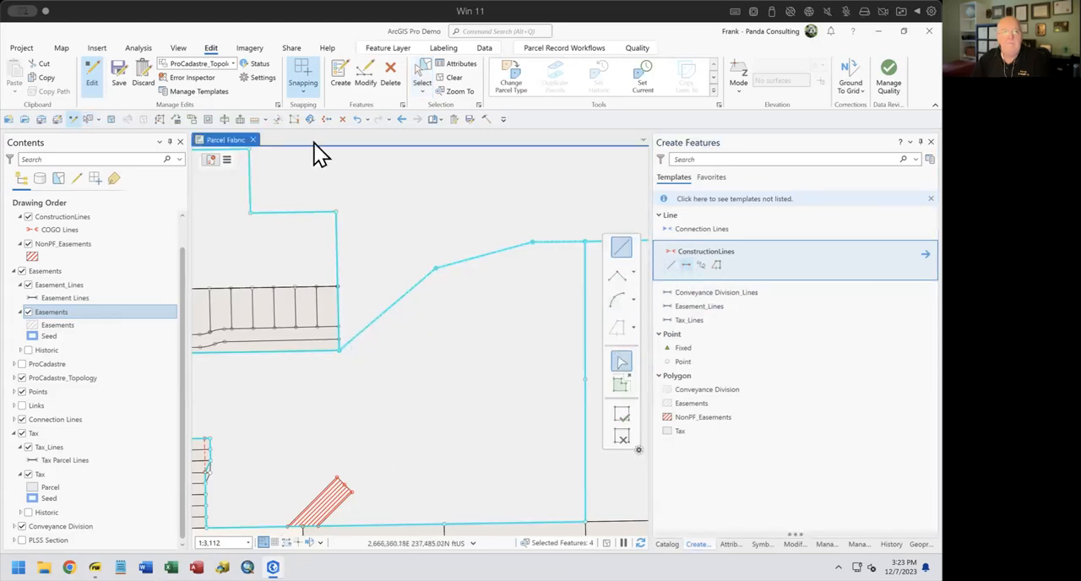
click(454, 79)
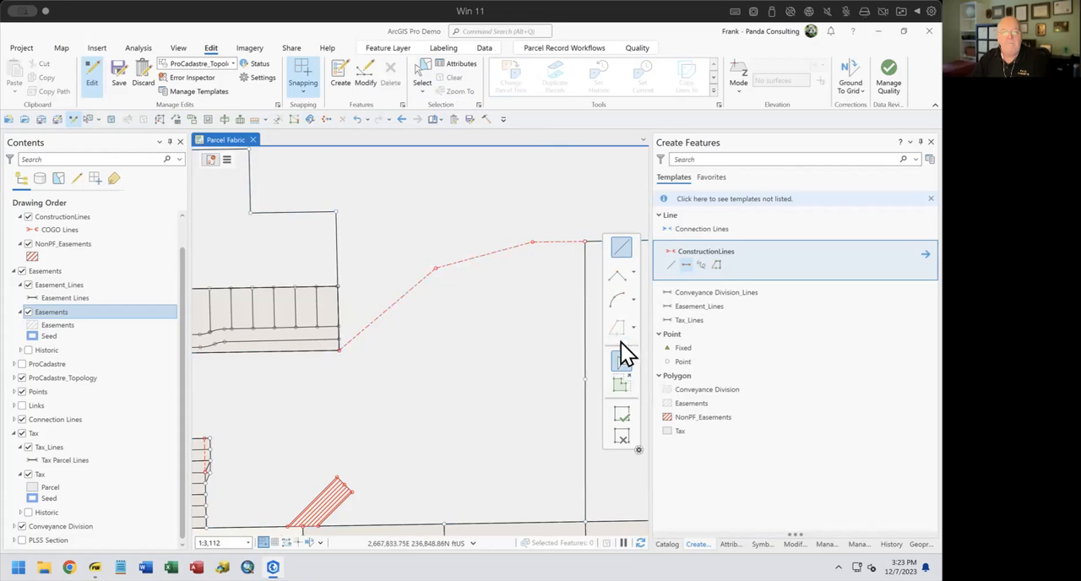
mouse_move(632, 327)
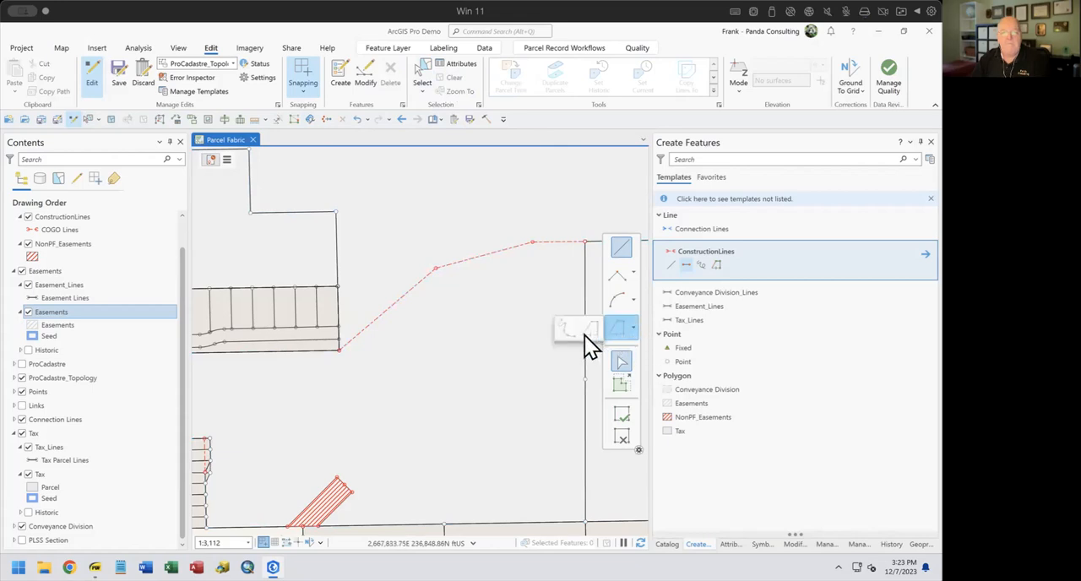
click(688, 260)
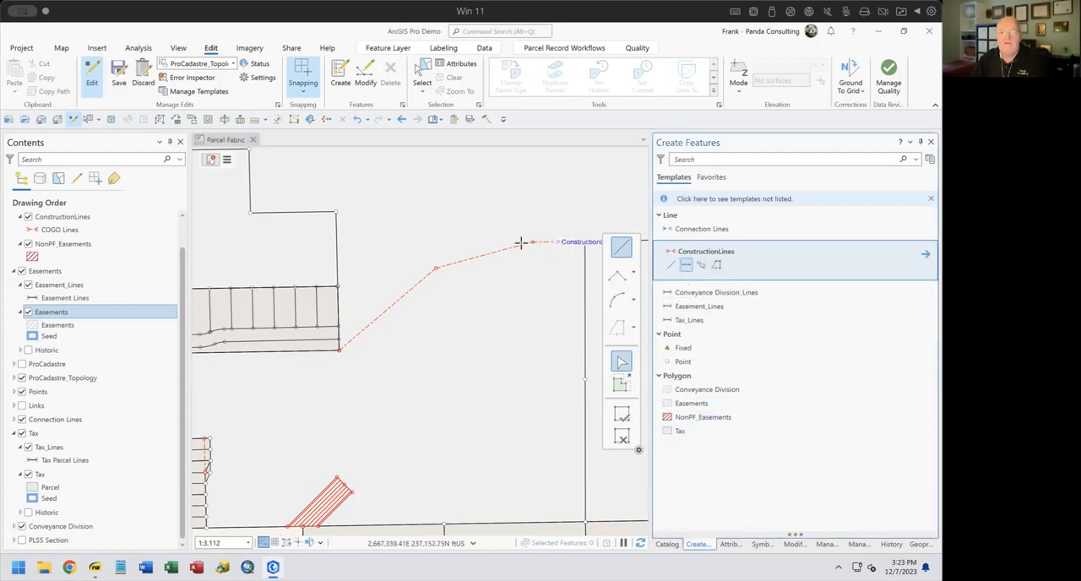
click(632, 327)
click(586, 326)
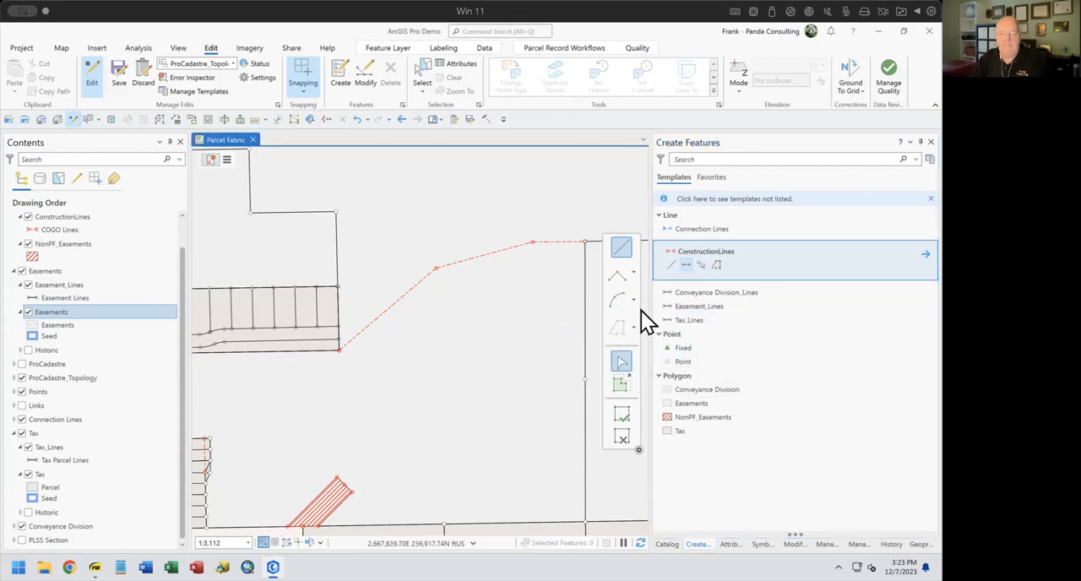
click(614, 331)
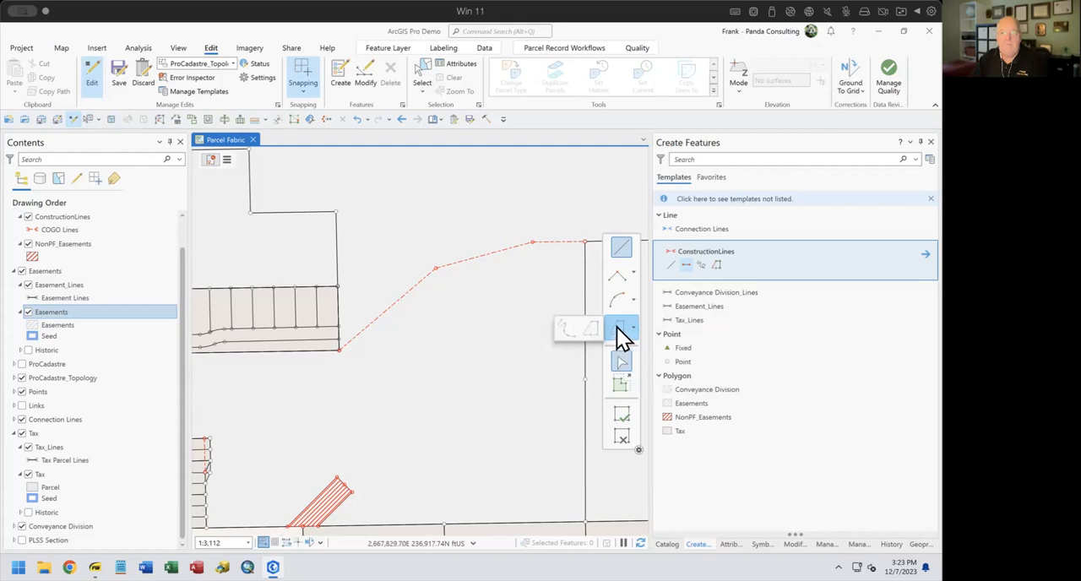
Trace the northwest side of the three-segment centerline as a ConstructionLines feature at the 50 ft offset, from the subdivision corner to the neighbouring parcel corner
click(715, 263)
click(716, 265)
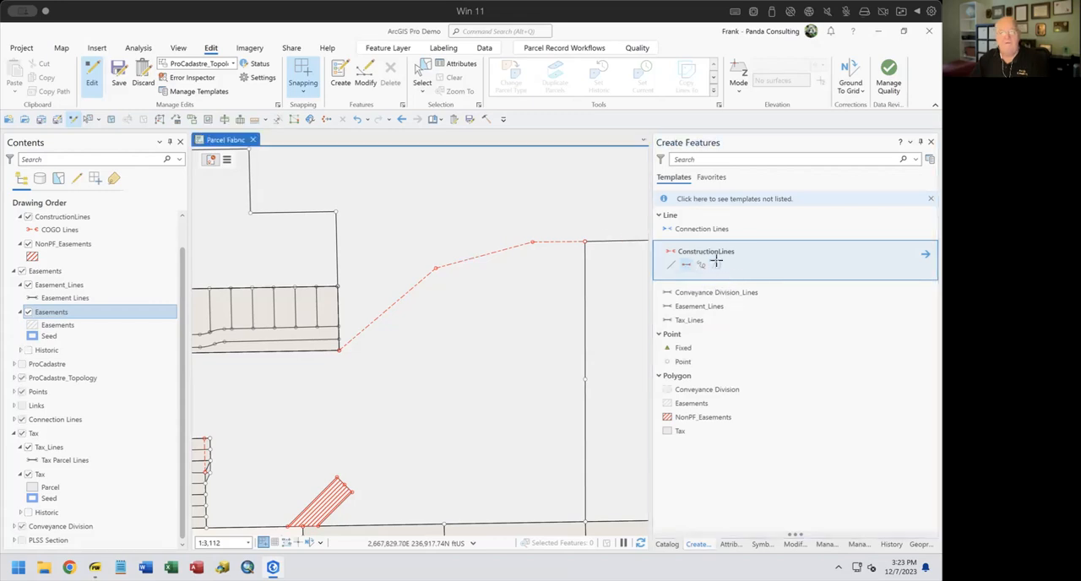
click(340, 349)
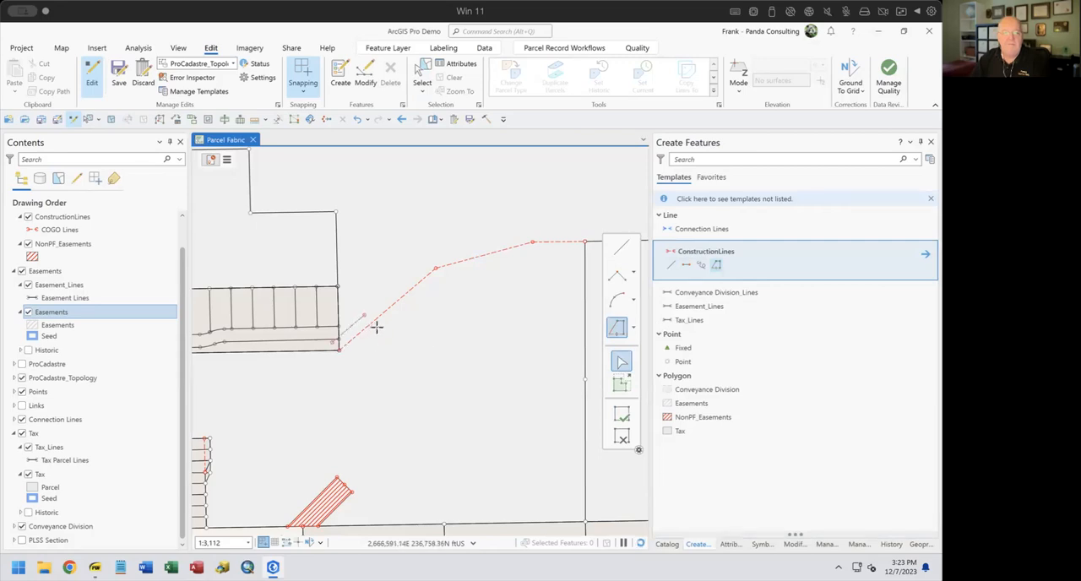
key(o)
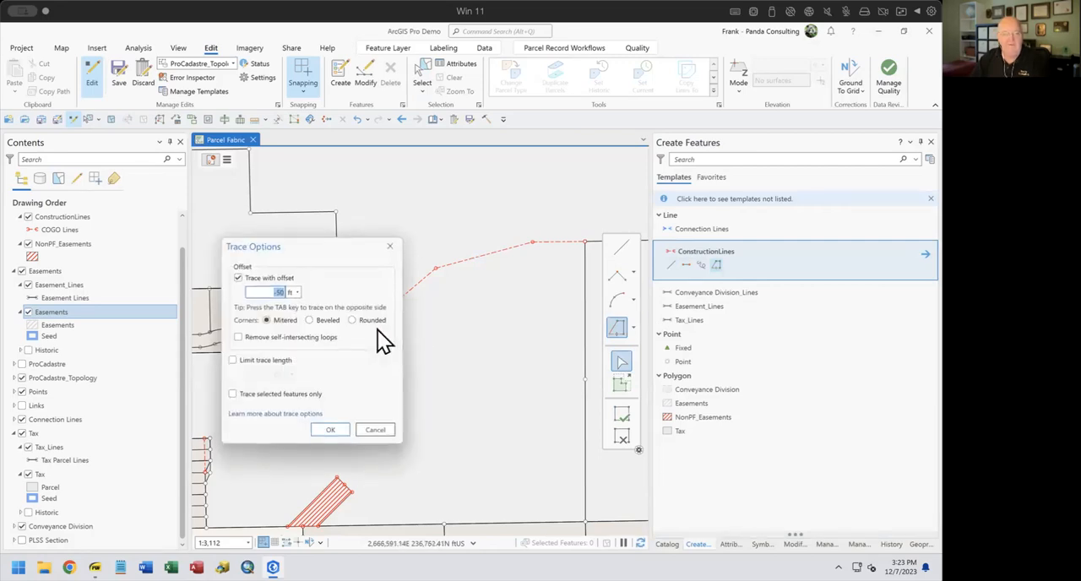
click(368, 433)
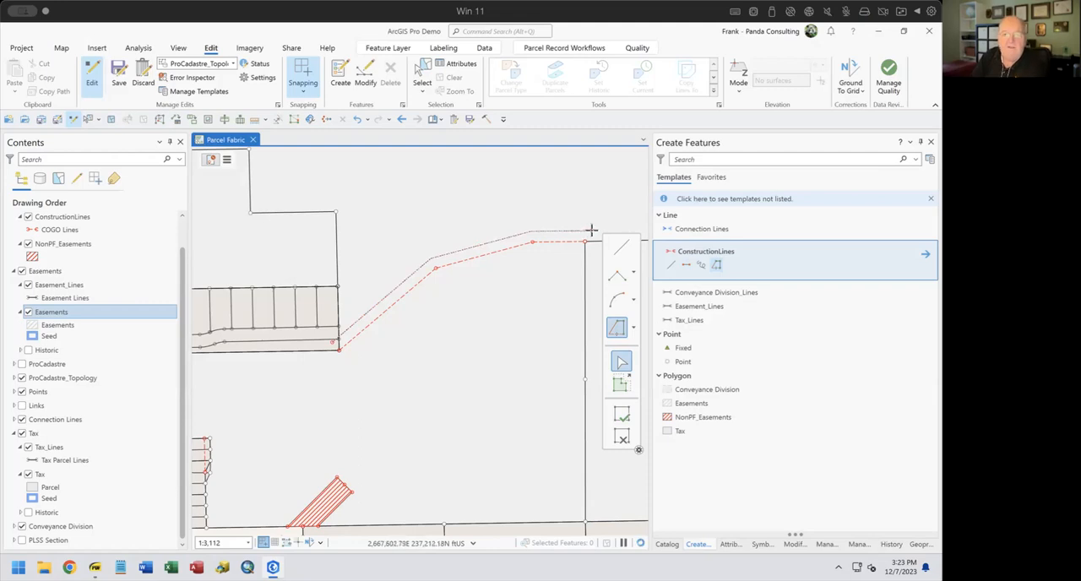
click(589, 230)
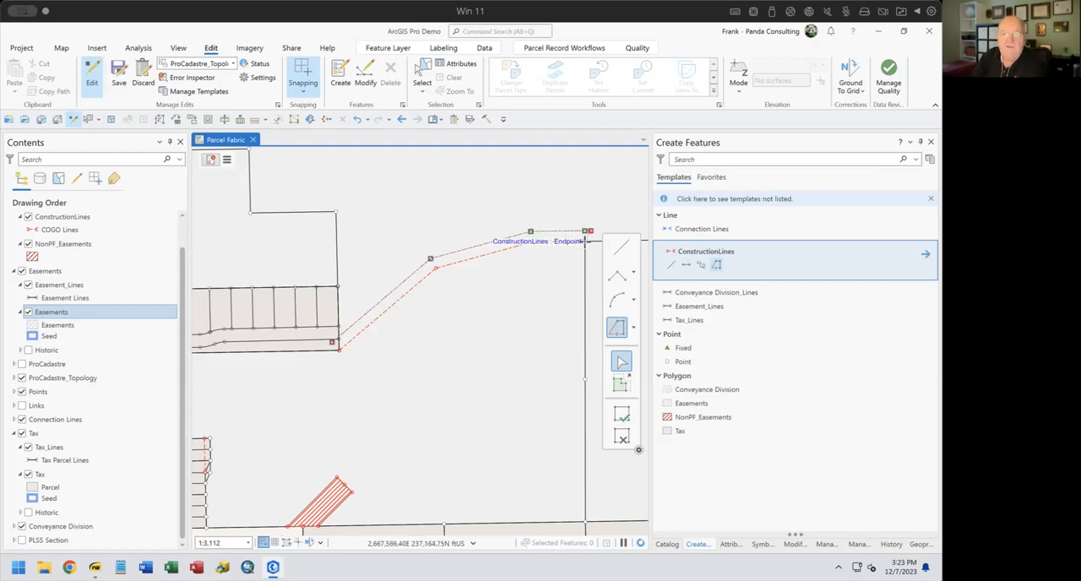
Trace back along the centerline's southeast side at the same offset to the subdivision corner, and finish the construction line
click(584, 242)
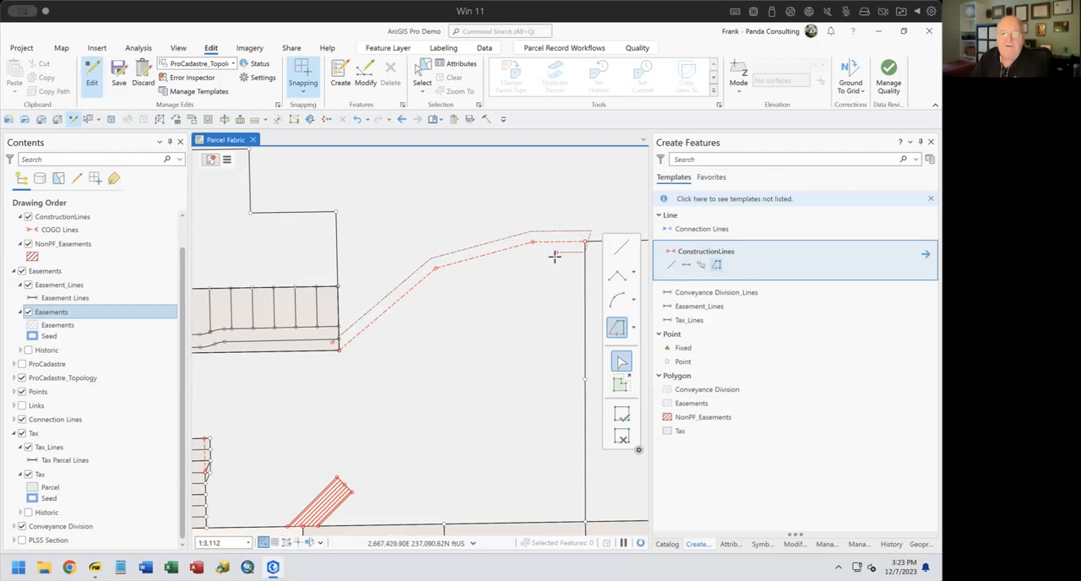
click(587, 242)
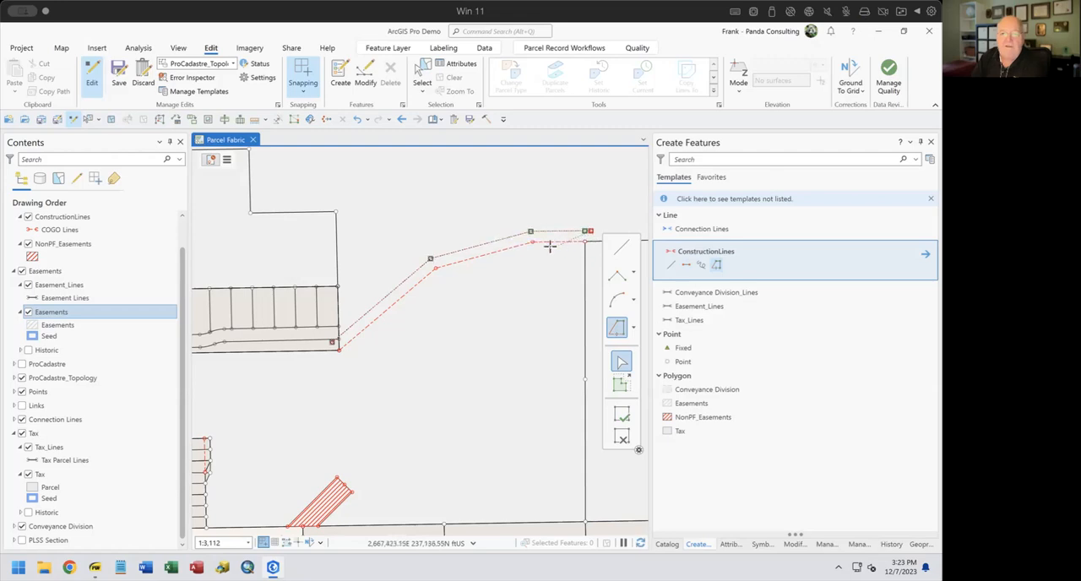
click(585, 241)
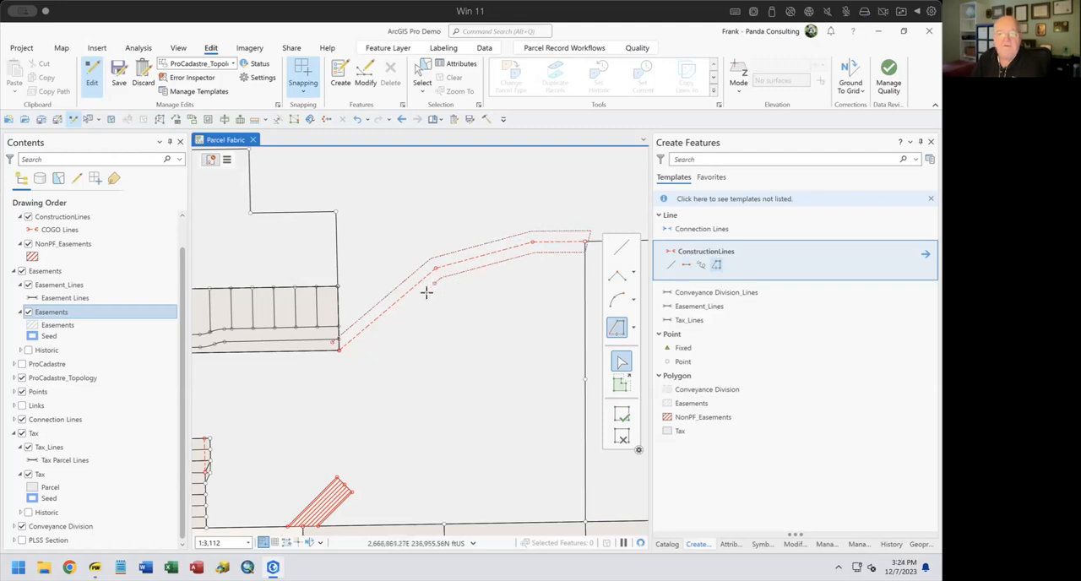
click(329, 365)
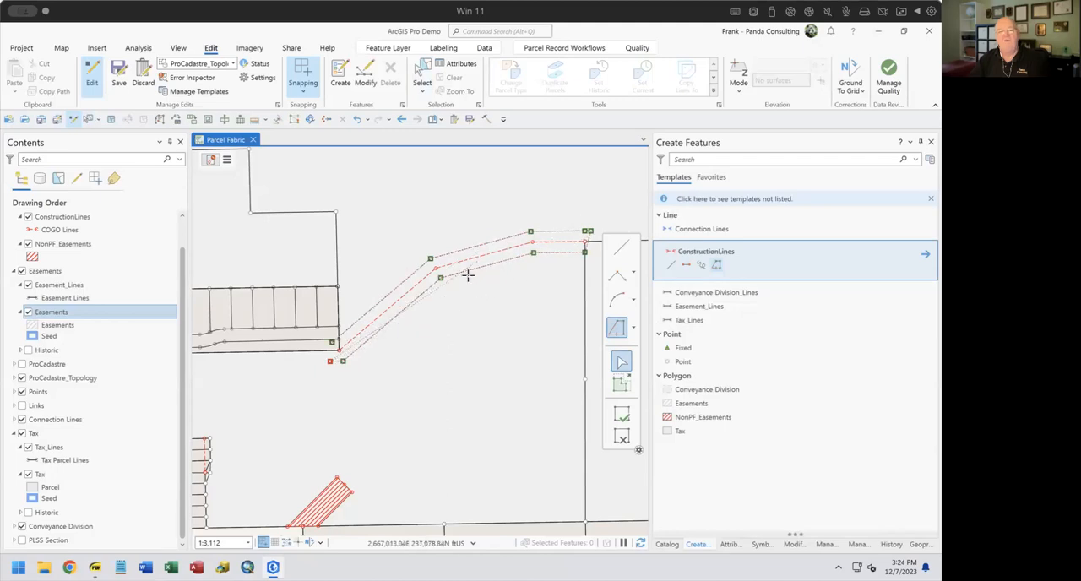
click(622, 415)
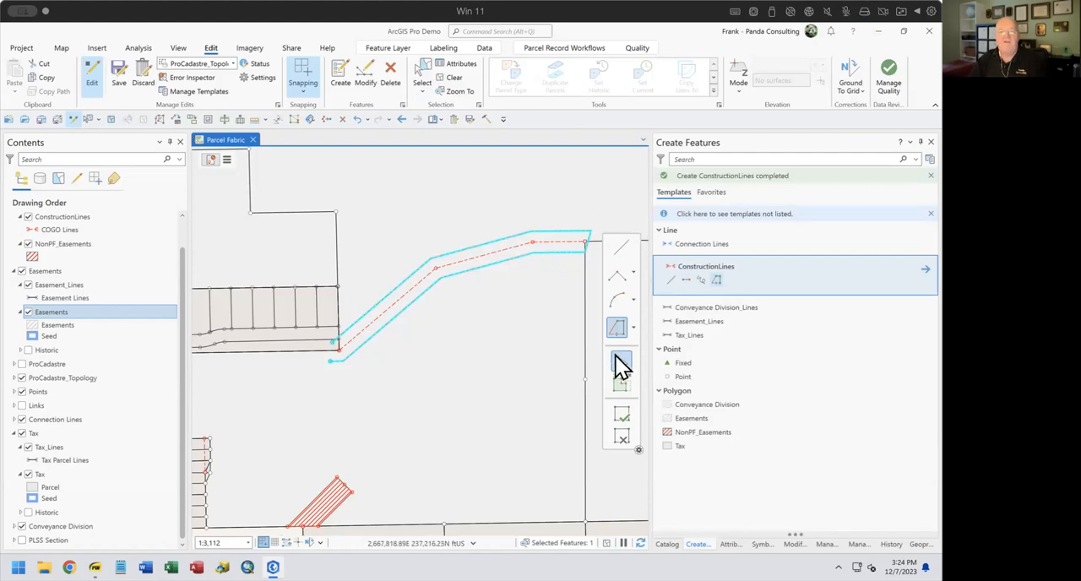
Draw a straight construction line parallel to the north-south tax line, crossing both offset lines at the centerline's northeast end
click(622, 248)
scroll(592, 238, up, 3)
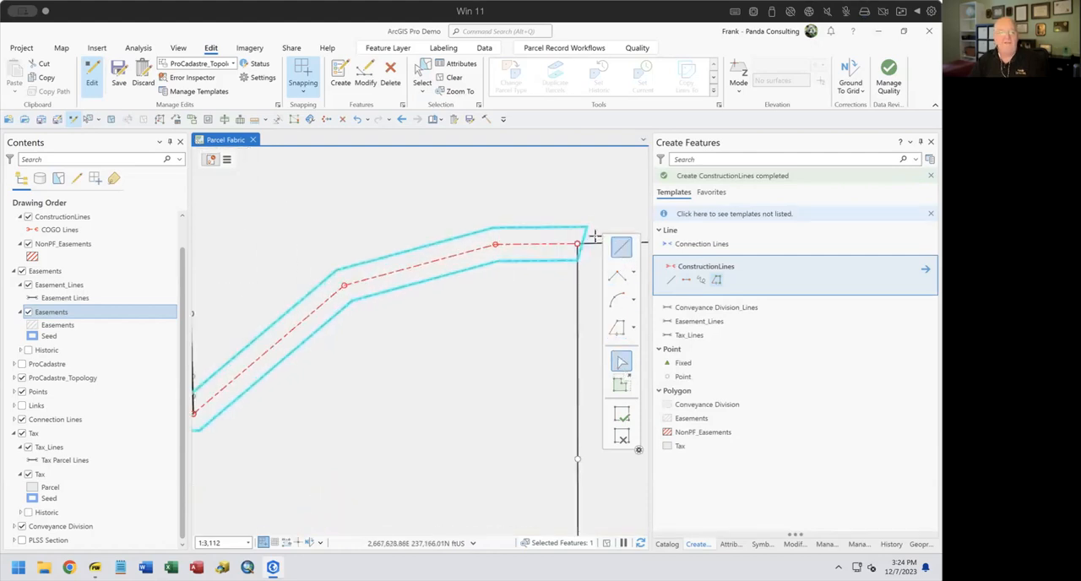
scroll(593, 238, up, 2)
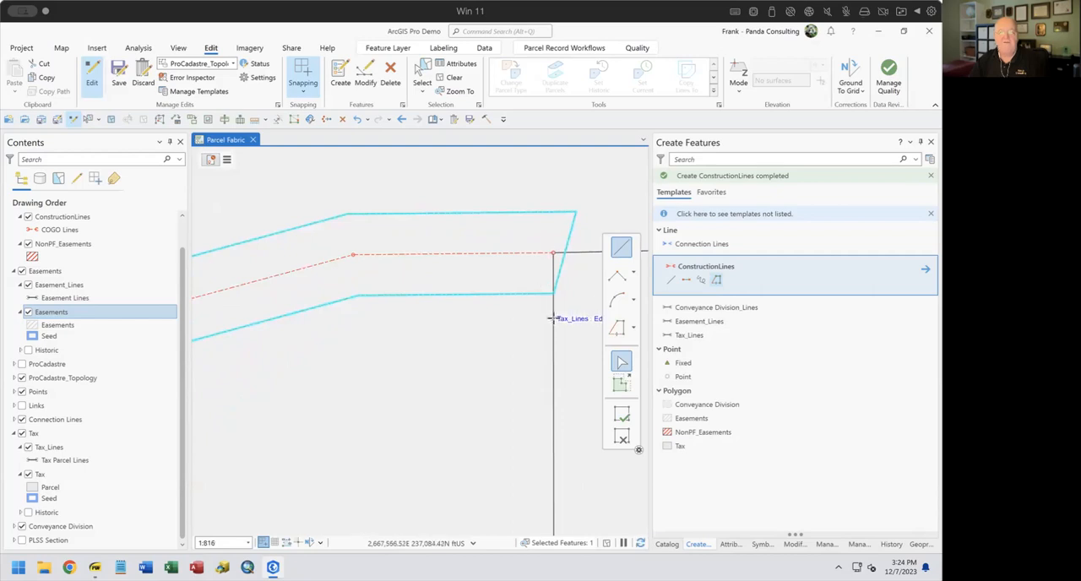
click(553, 318)
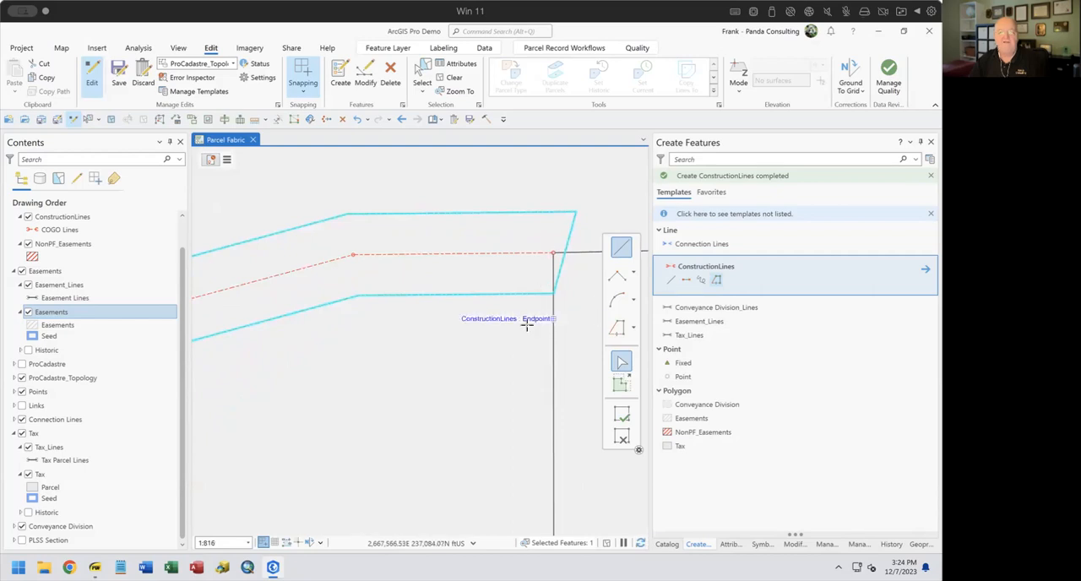
right_click(553, 264)
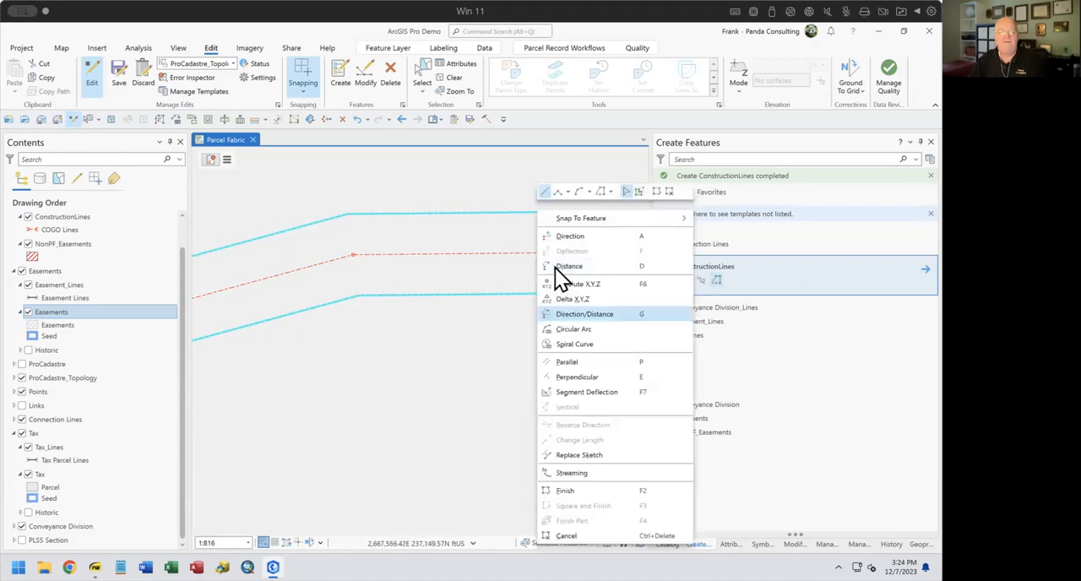
click(568, 362)
click(551, 195)
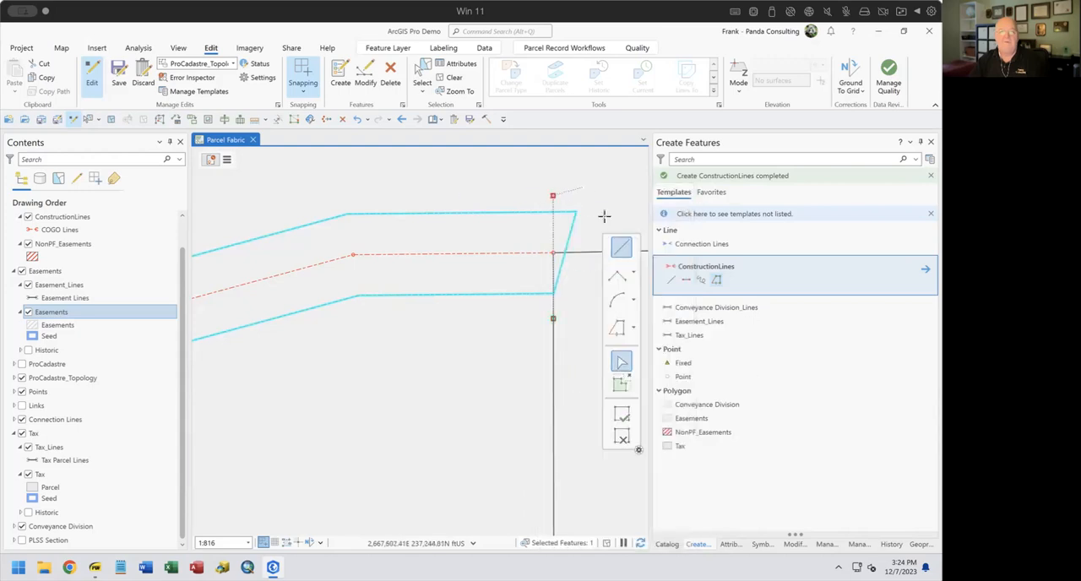
click(624, 413)
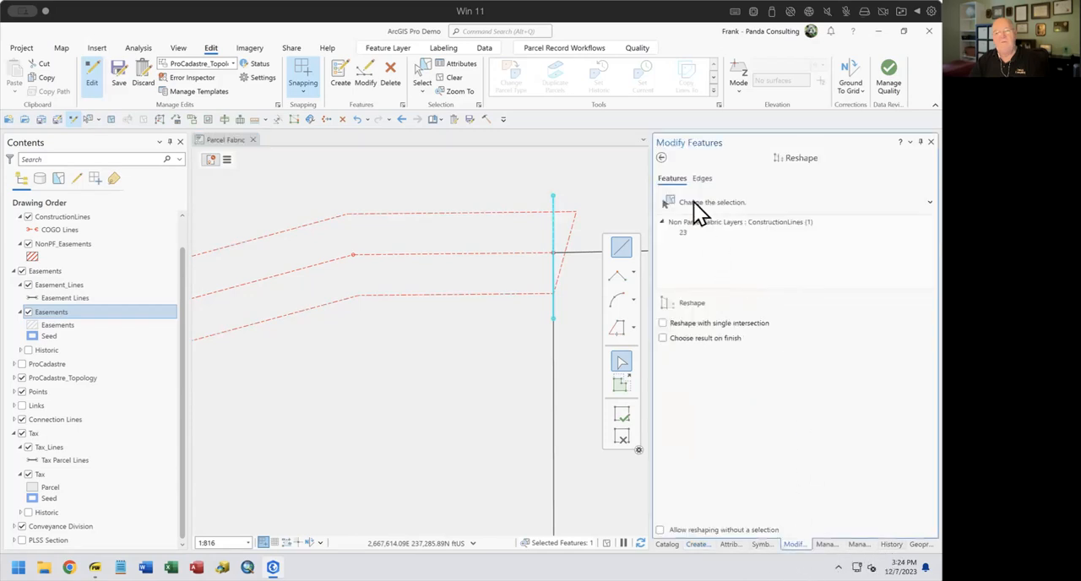
Hide the Tax layer and use Extend or Trim to remove the traced outline's overhang beyond the crossing line at the northeast end
click(663, 157)
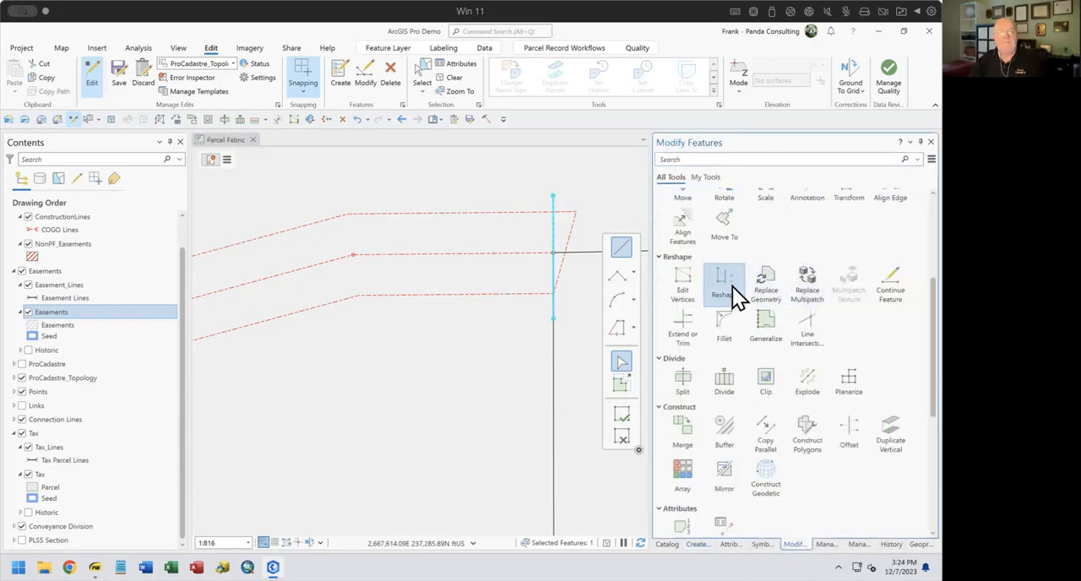
click(672, 322)
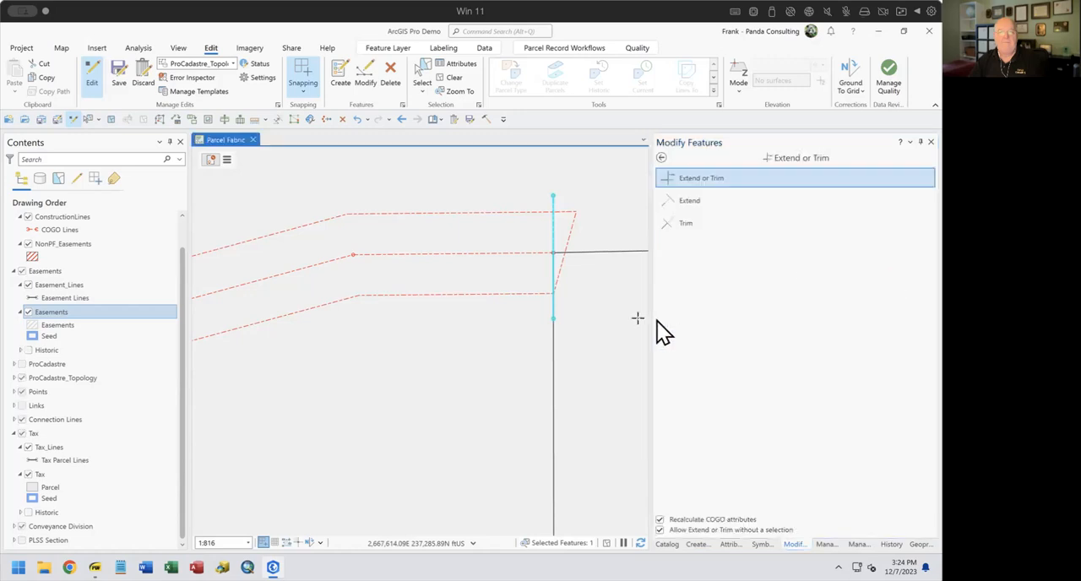
click(21, 433)
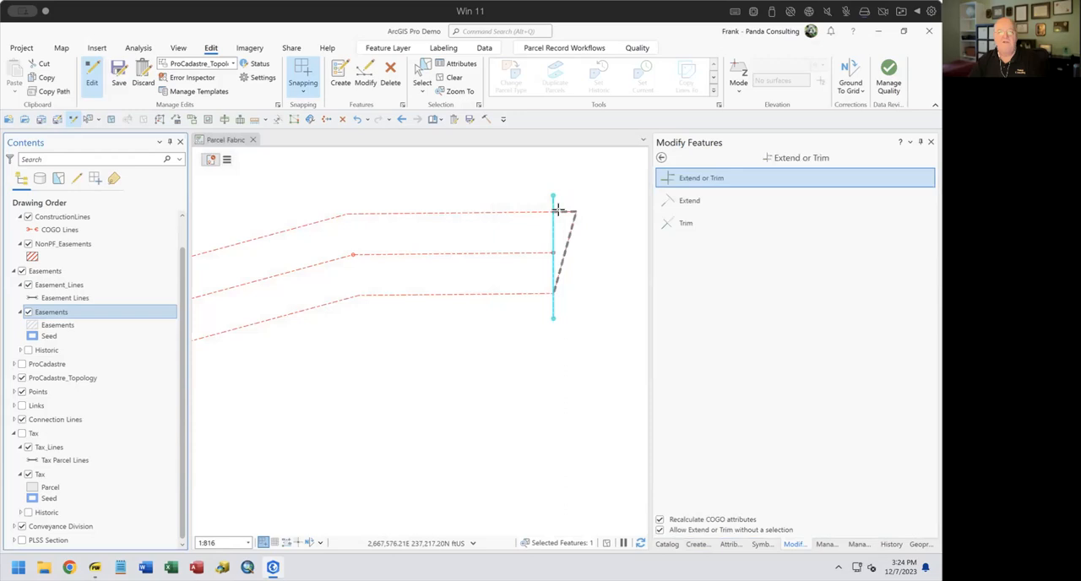
click(565, 210)
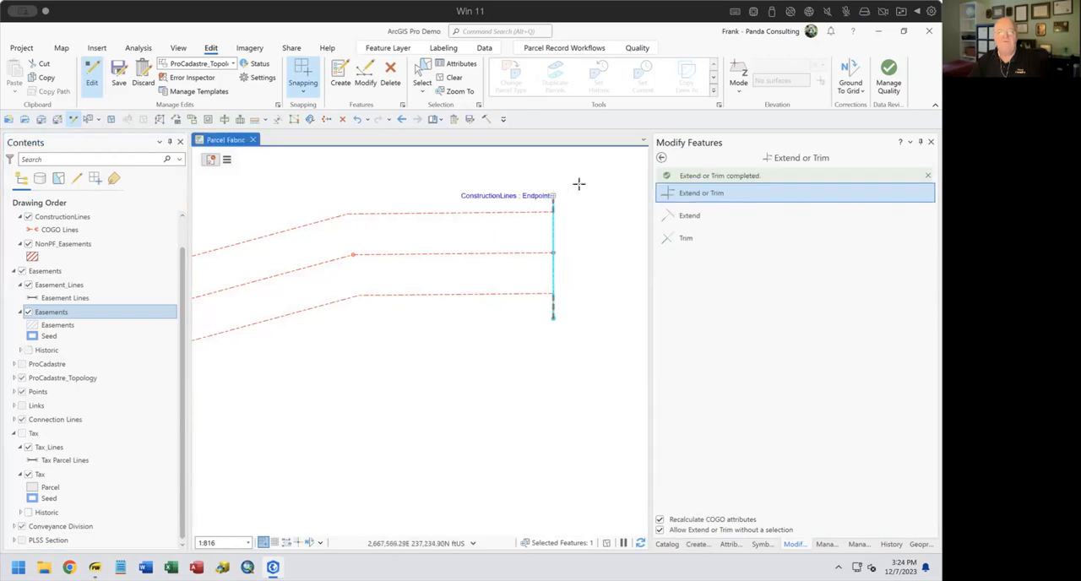
Draw a two-point construction line parallel to the subdivision's east boundary, through its southeast corner and across both offset lines
drag(356, 390, 650, 330)
drag(296, 402, 581, 268)
drag(400, 410, 500, 286)
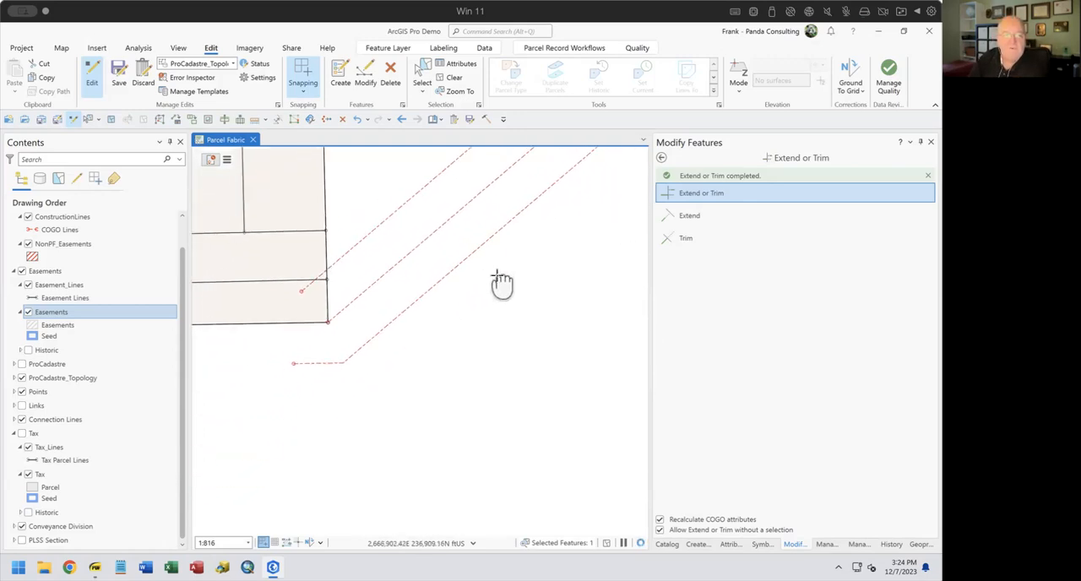
click(698, 544)
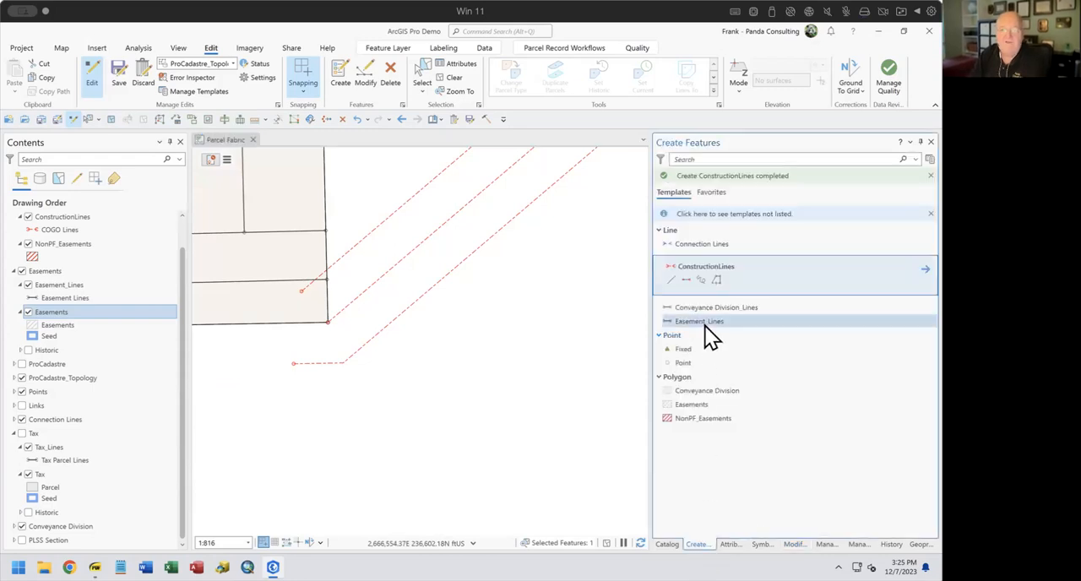
click(687, 279)
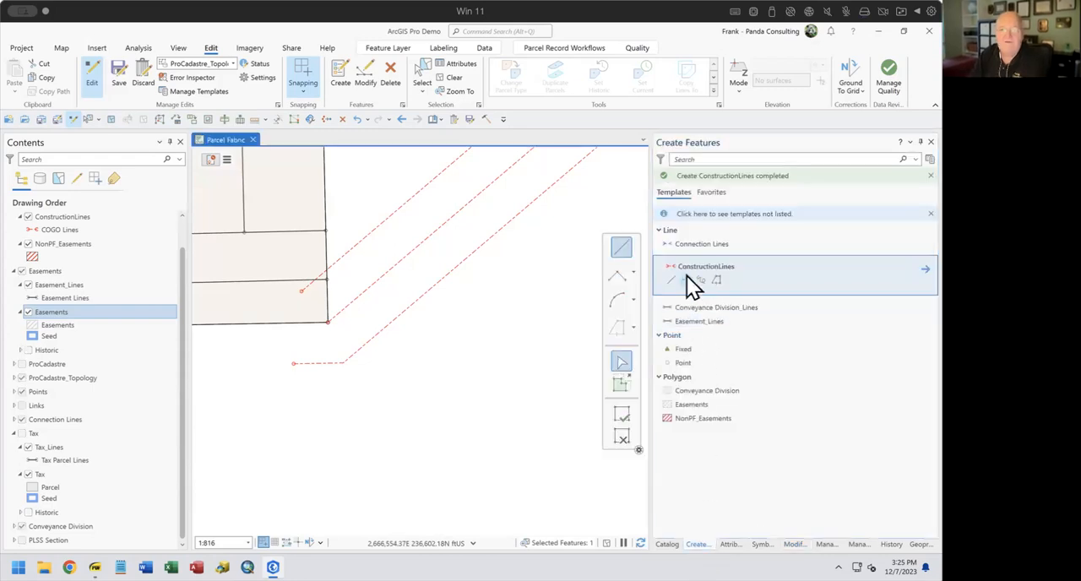
click(325, 246)
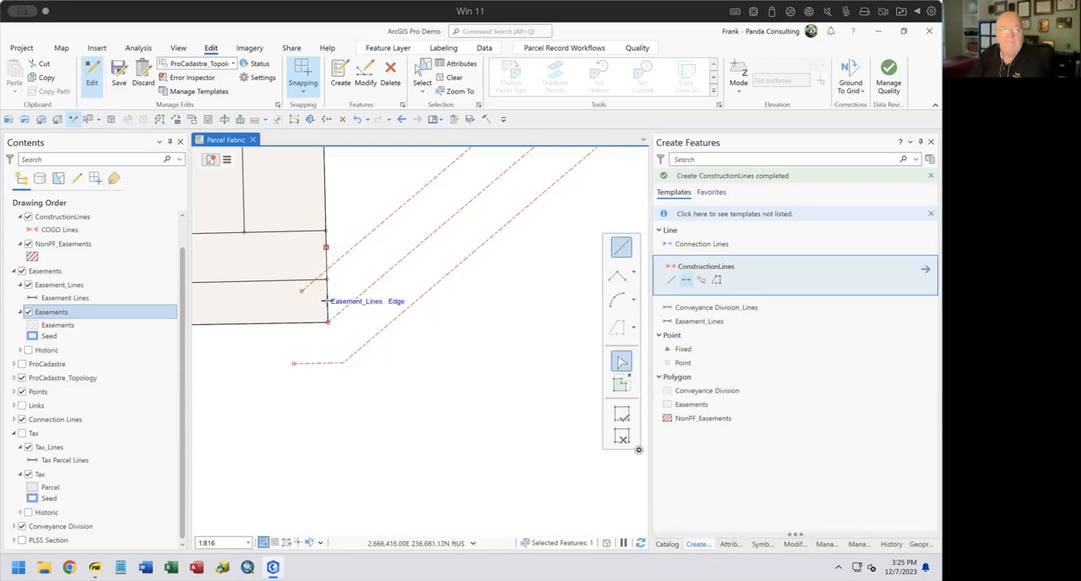
right_click(329, 304)
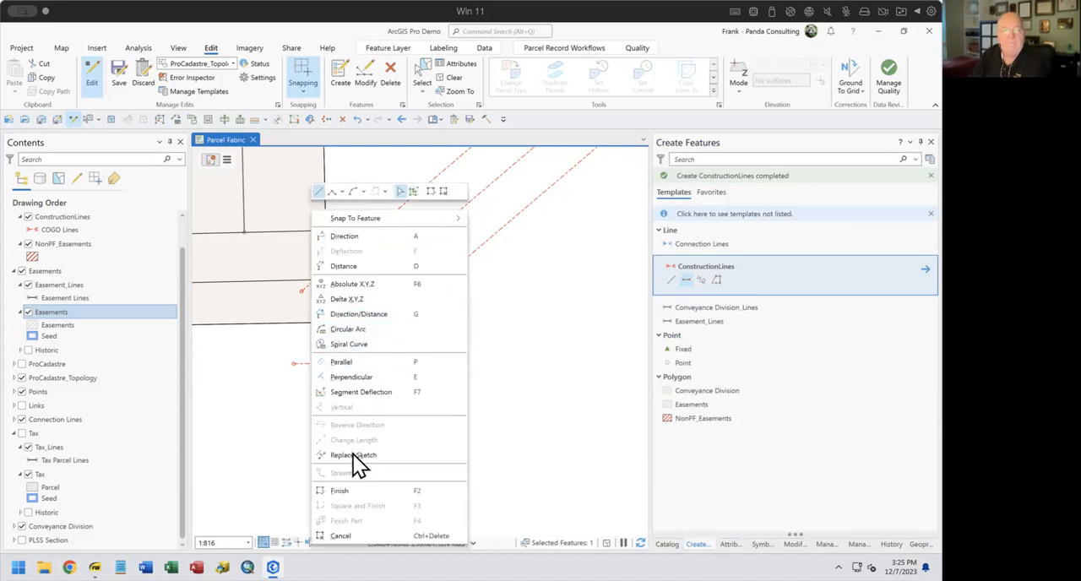
click(349, 363)
click(328, 409)
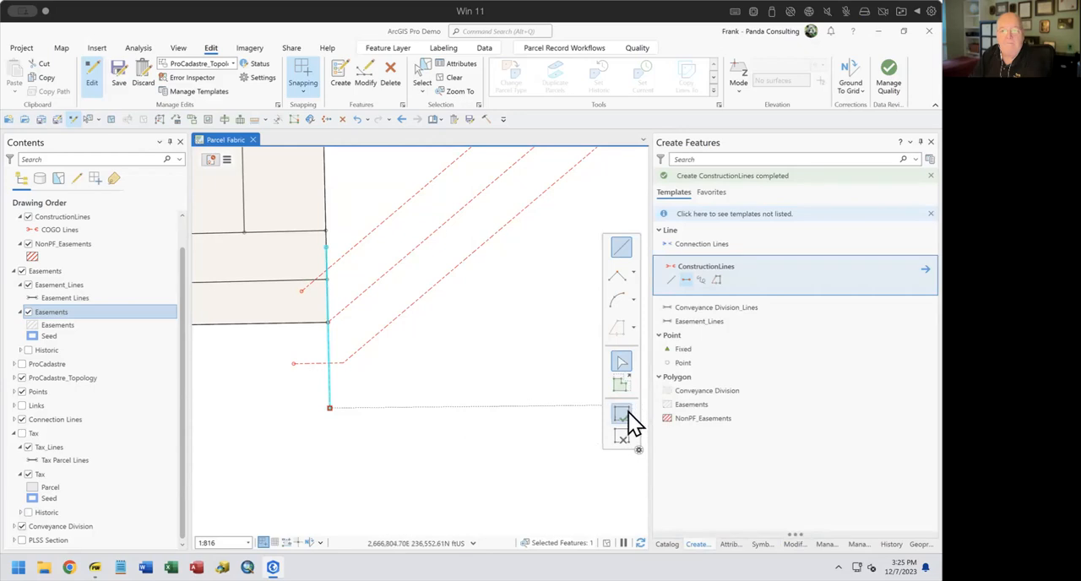
click(623, 413)
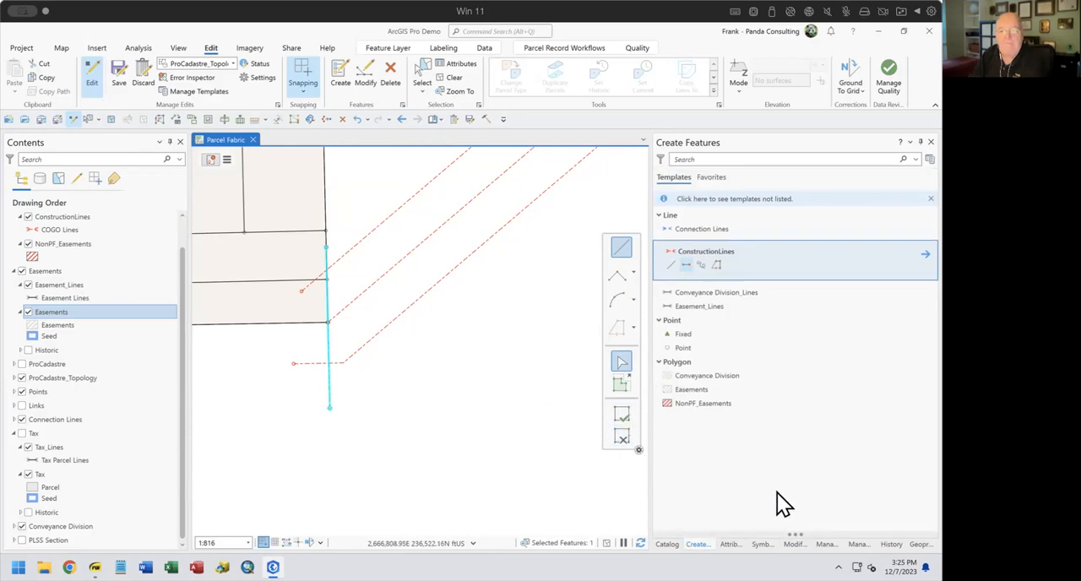
Hide the Conveyance Division layer and trim the offset lines and crossing line to their intersections at the southwest end
click(795, 544)
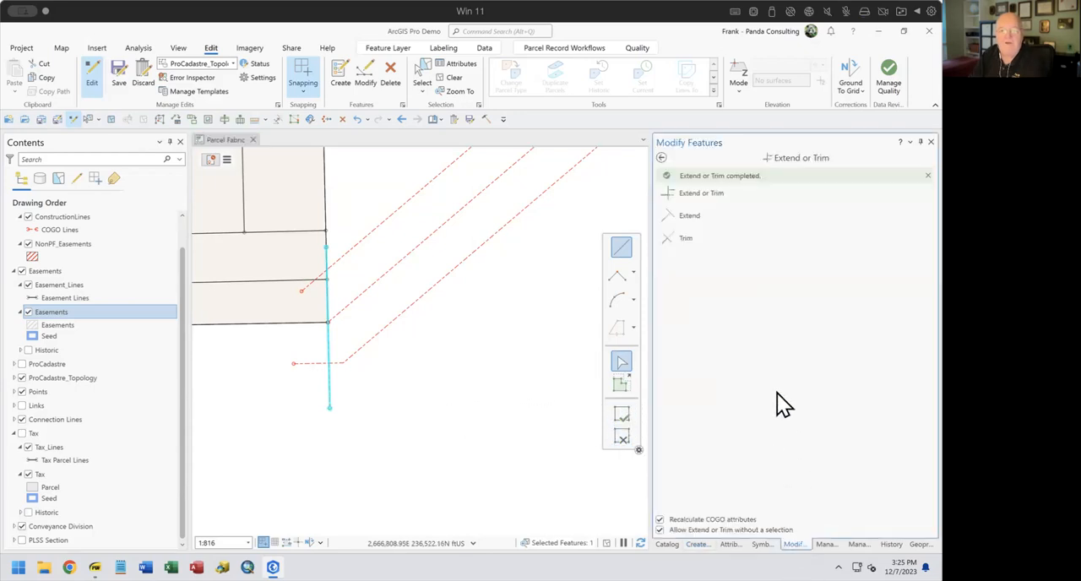
click(697, 195)
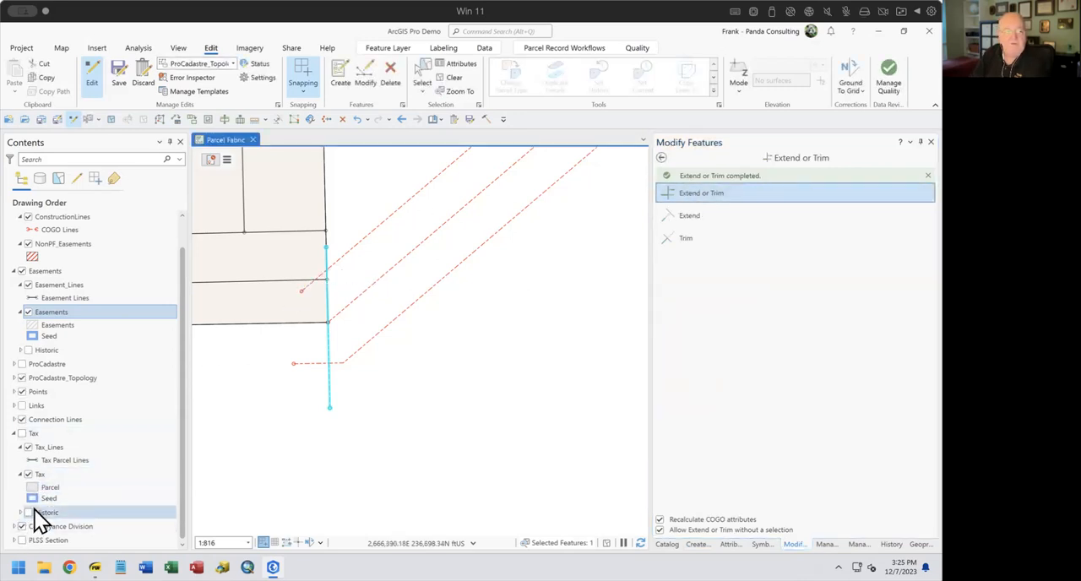
click(23, 527)
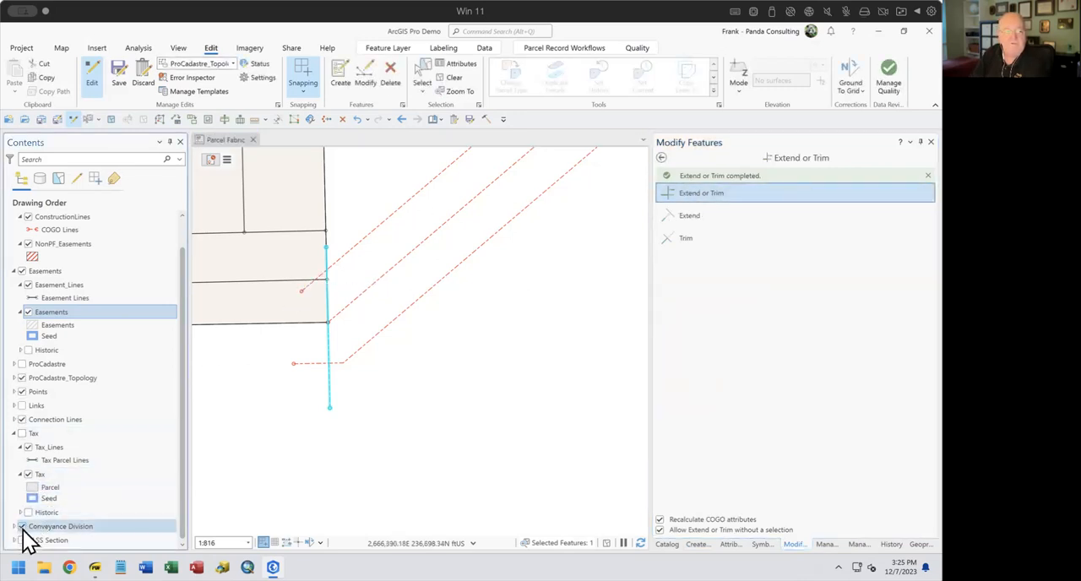
click(316, 281)
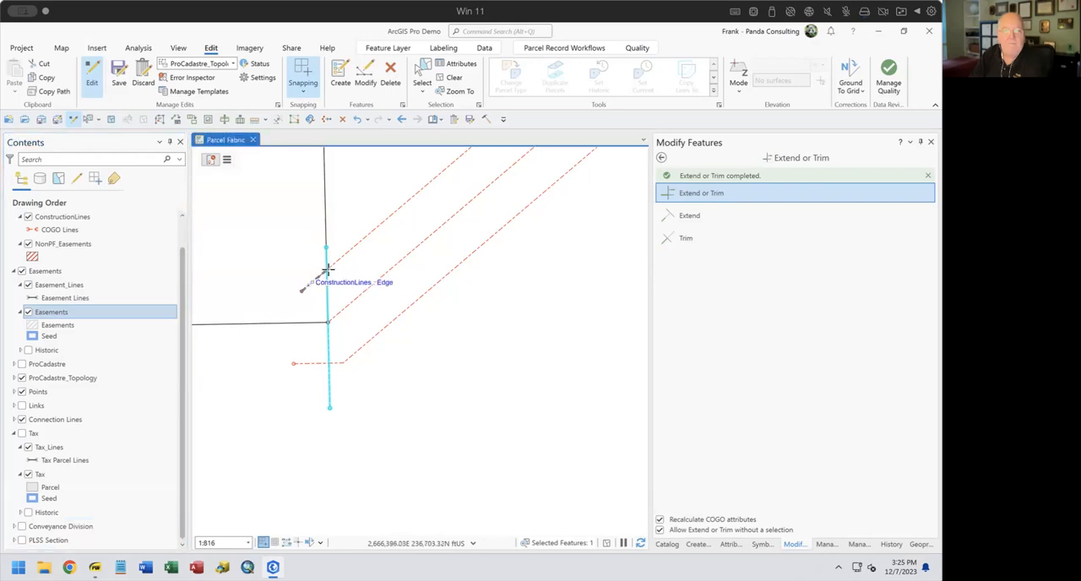
click(304, 365)
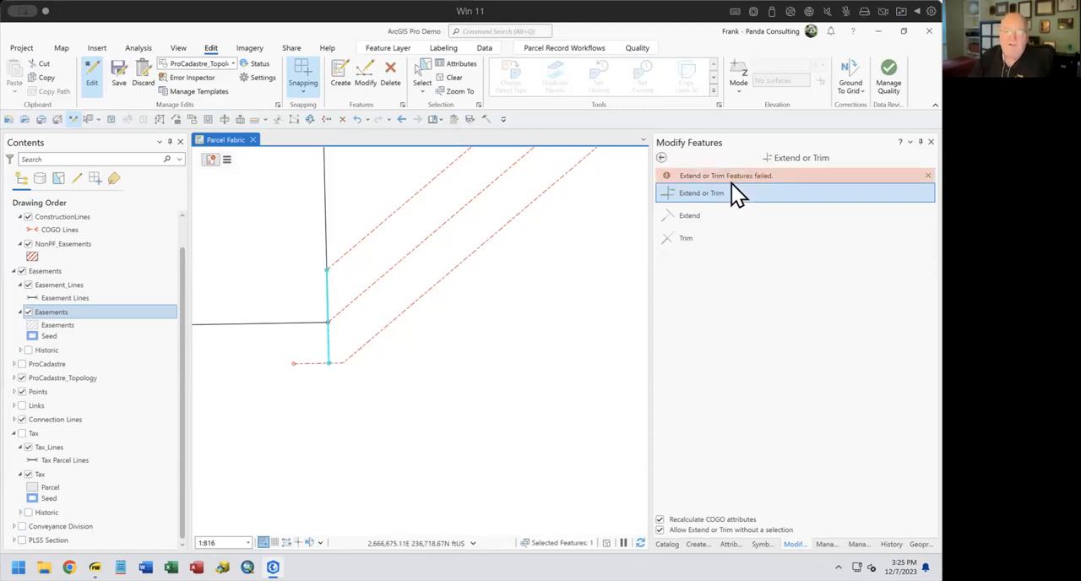
click(671, 239)
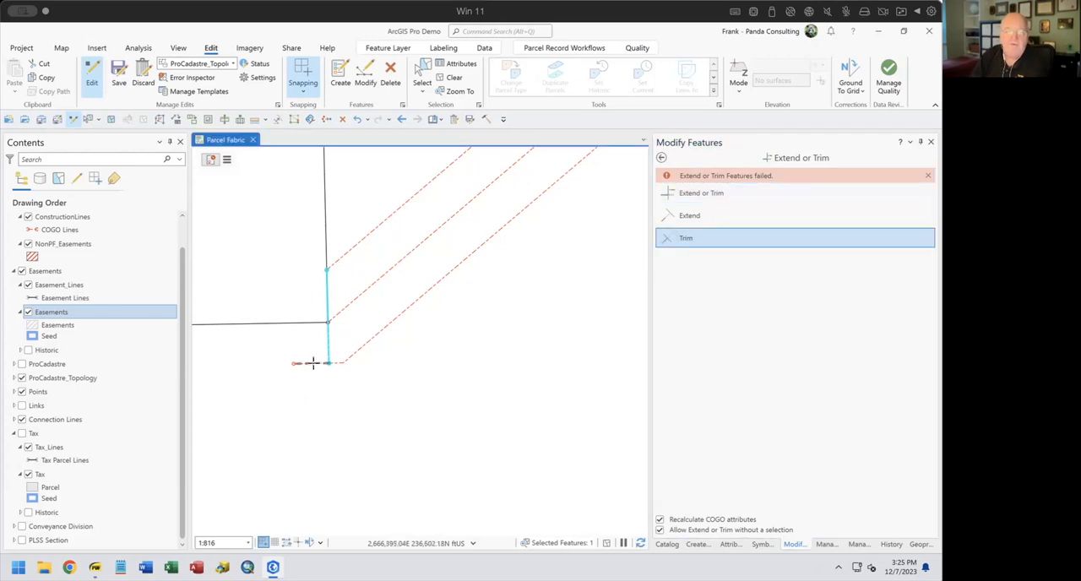
click(307, 388)
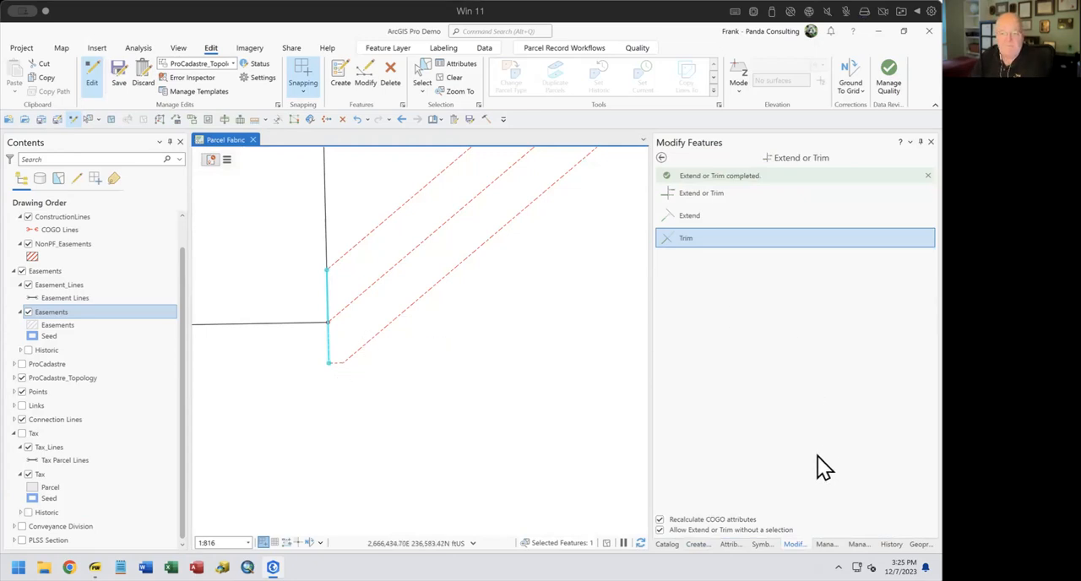
Try to join the crossing line and the lower offset line at the southwest end with Line Intersection
click(661, 158)
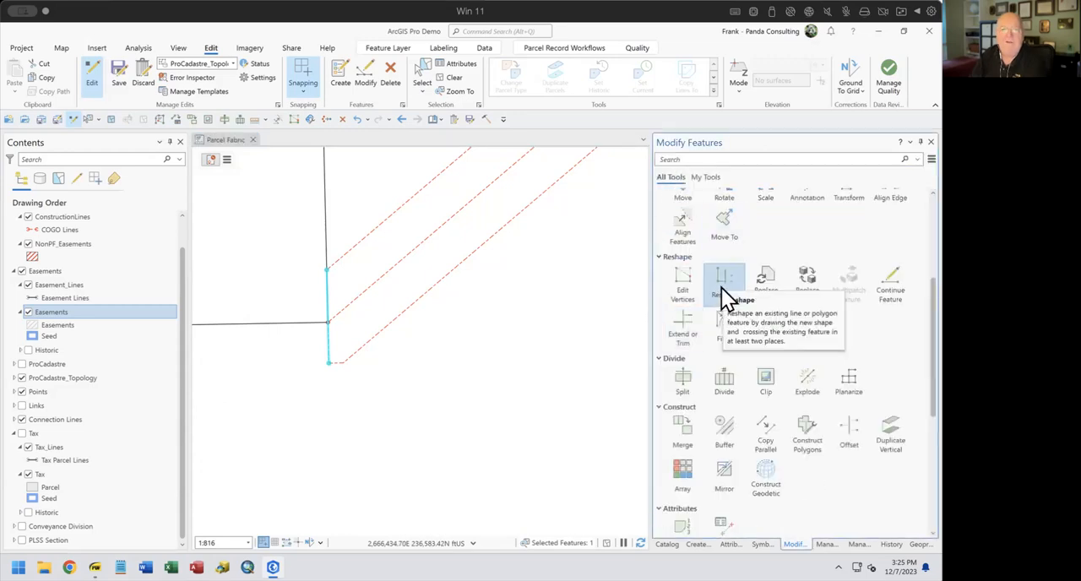
scroll(734, 319, up, 2)
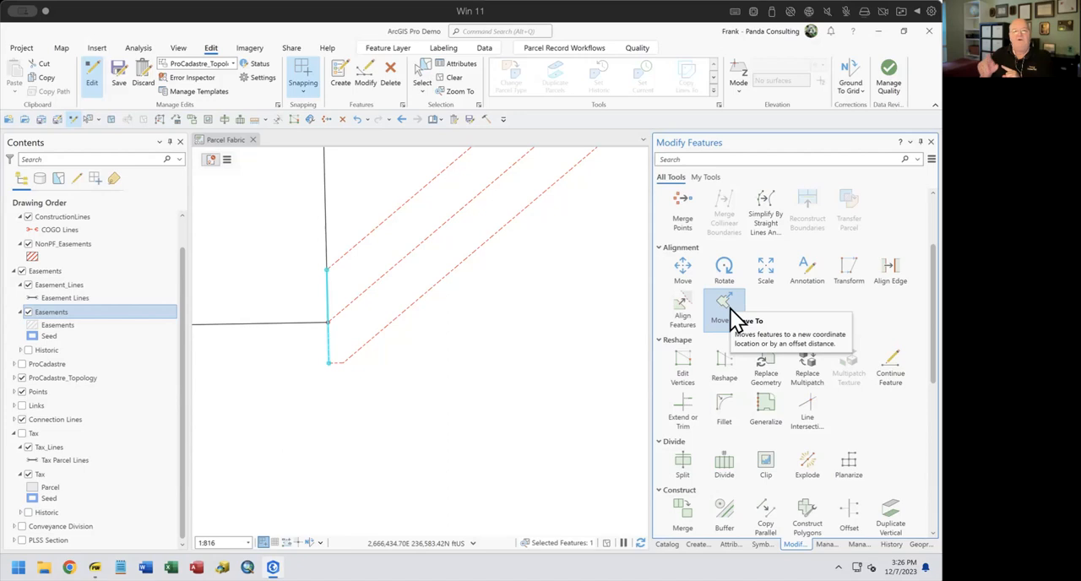
click(807, 411)
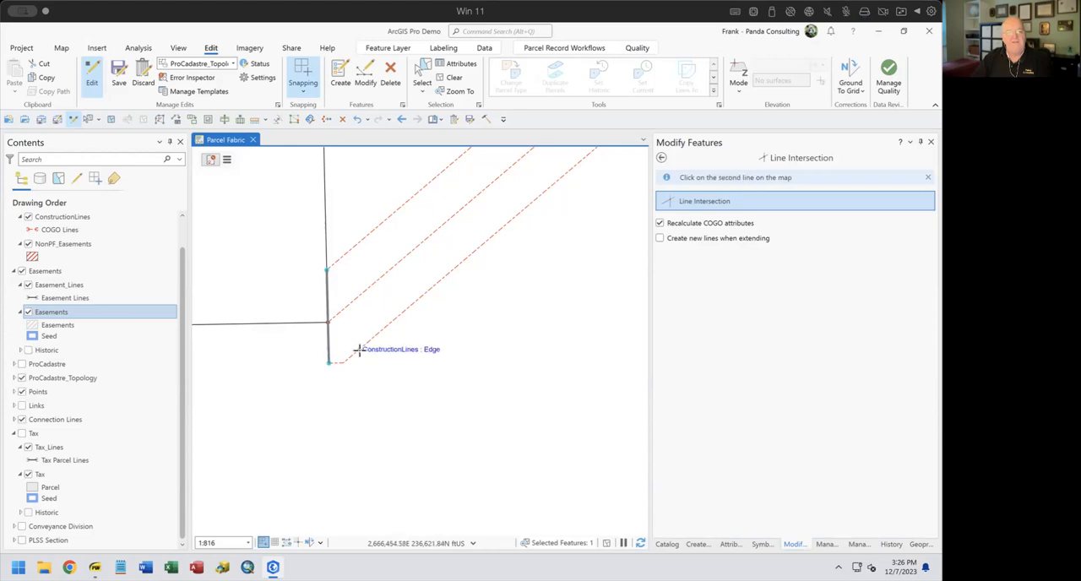
click(358, 350)
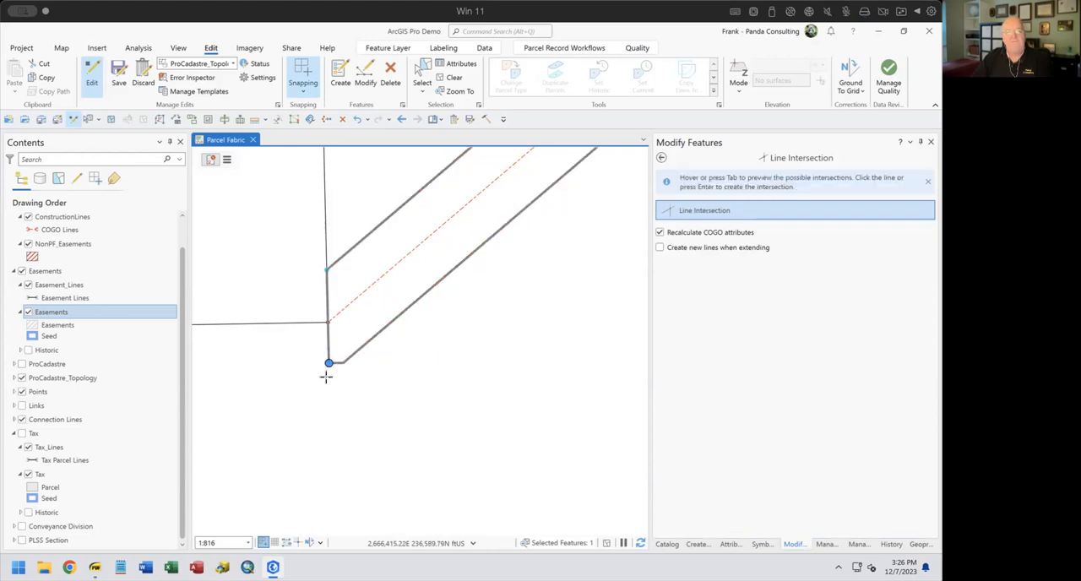
click(456, 77)
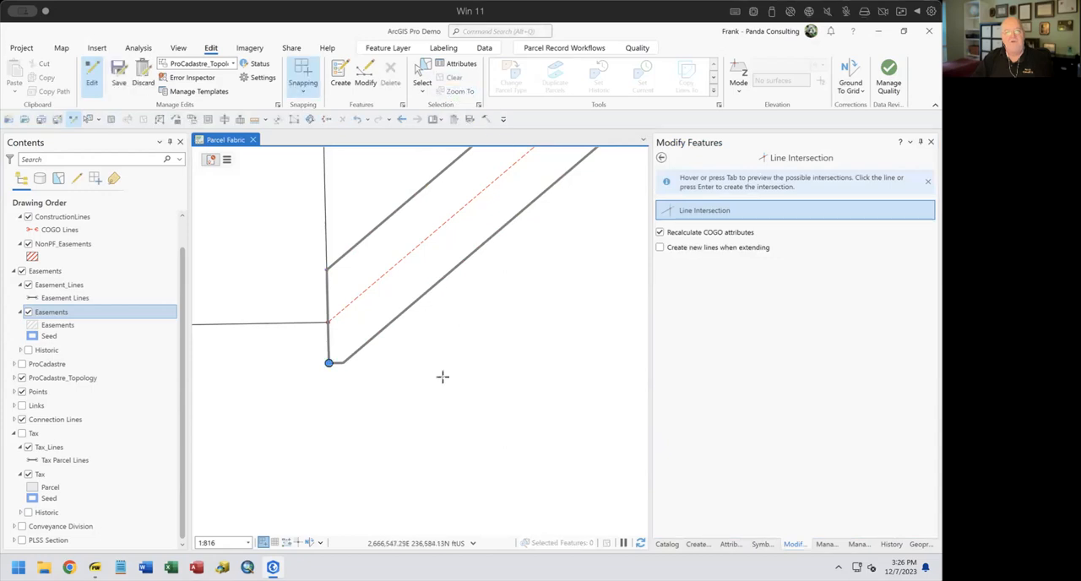
click(504, 326)
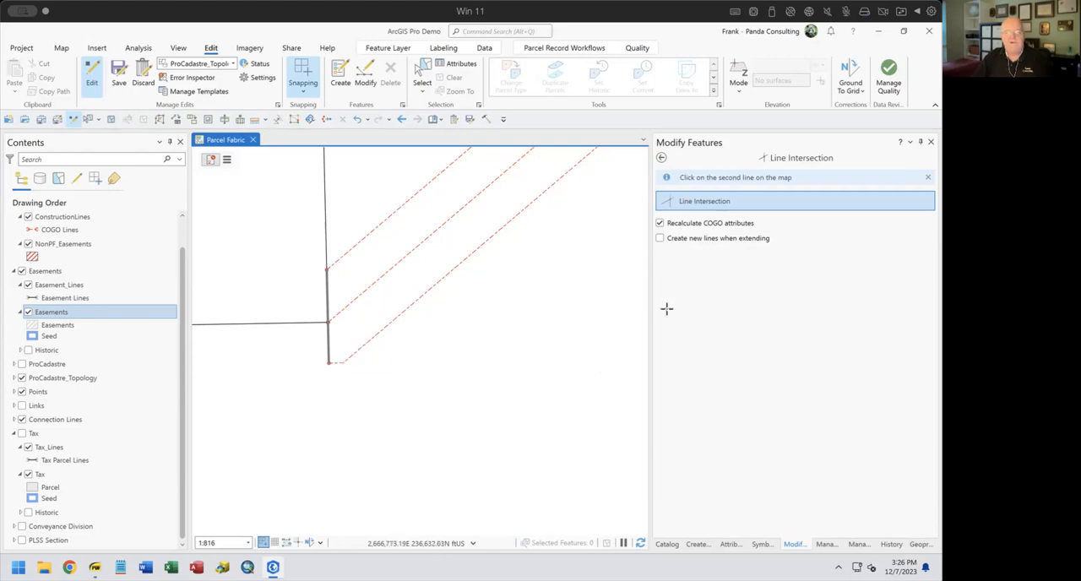
Draw a two-point construction line from the lower offset line's last bend southwest past the crossing line, parallel to the diagonal offset segment
click(699, 543)
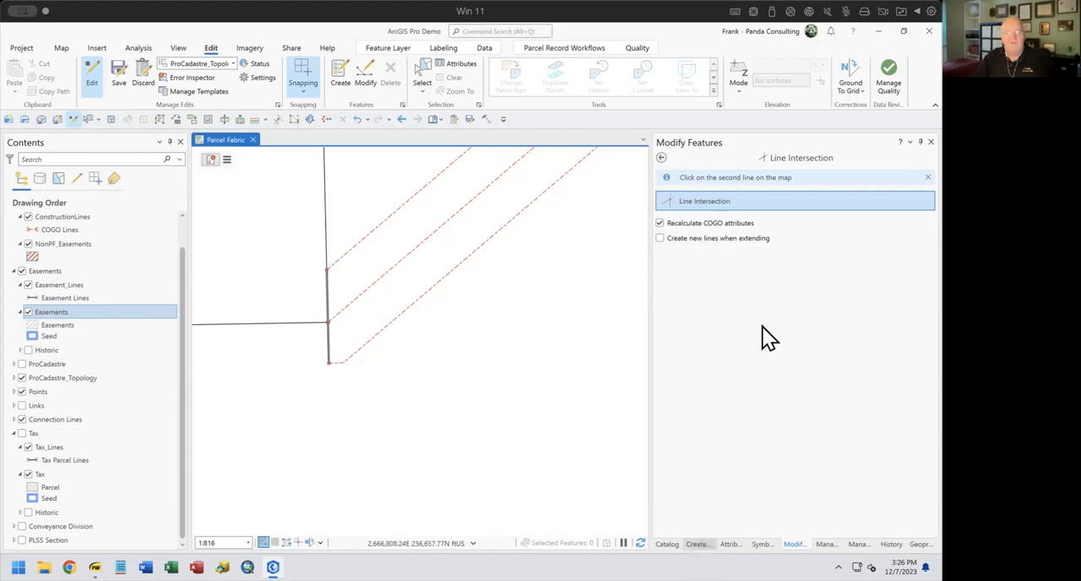
click(670, 266)
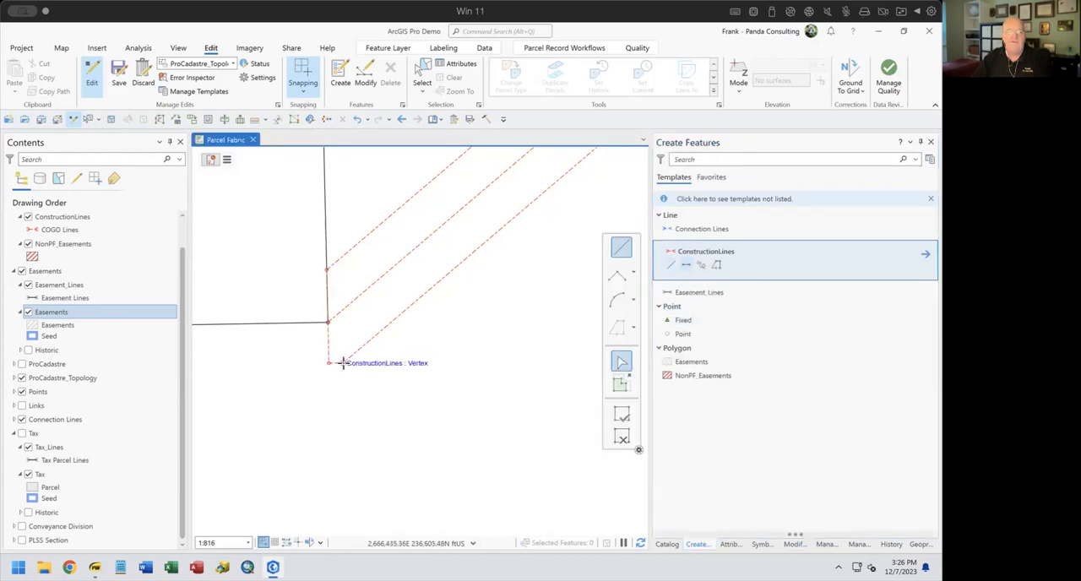
click(343, 363)
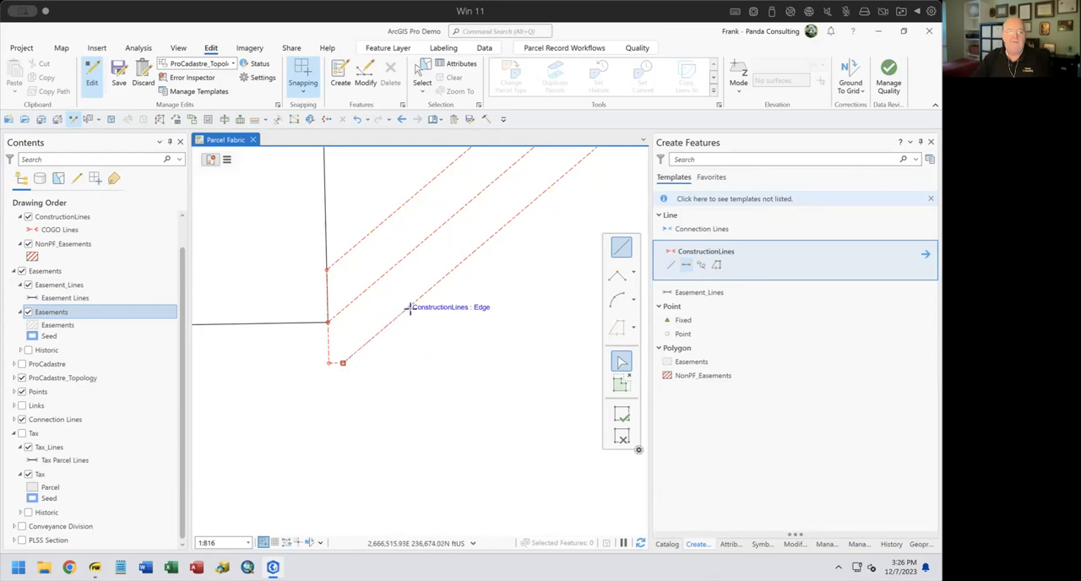
right_click(410, 308)
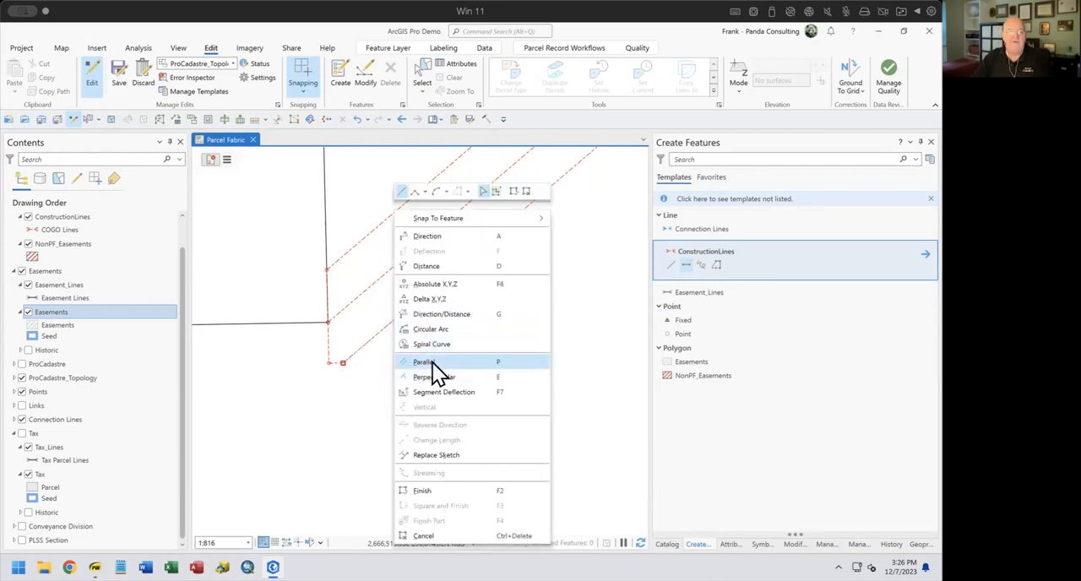
click(433, 365)
click(359, 374)
click(321, 396)
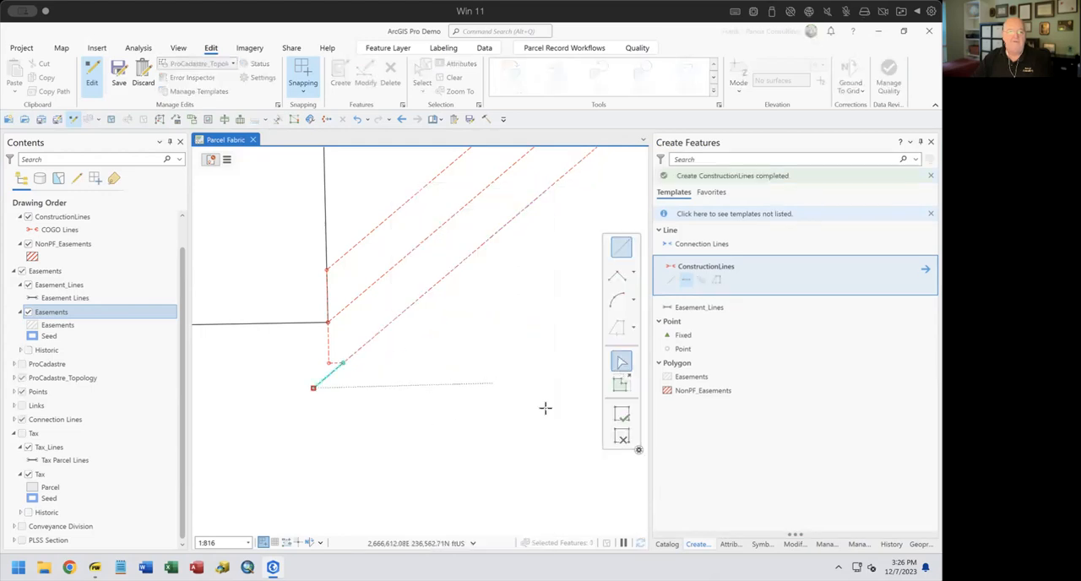
click(619, 438)
Use Line Intersection to extend the crossing line to the new short construction line and split that line where they meet
click(795, 546)
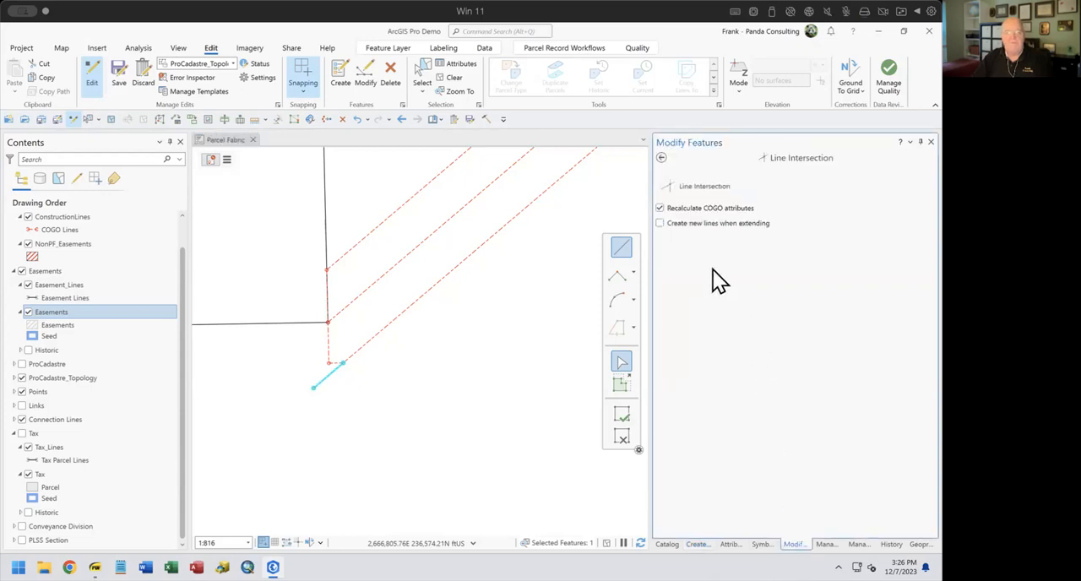
click(667, 184)
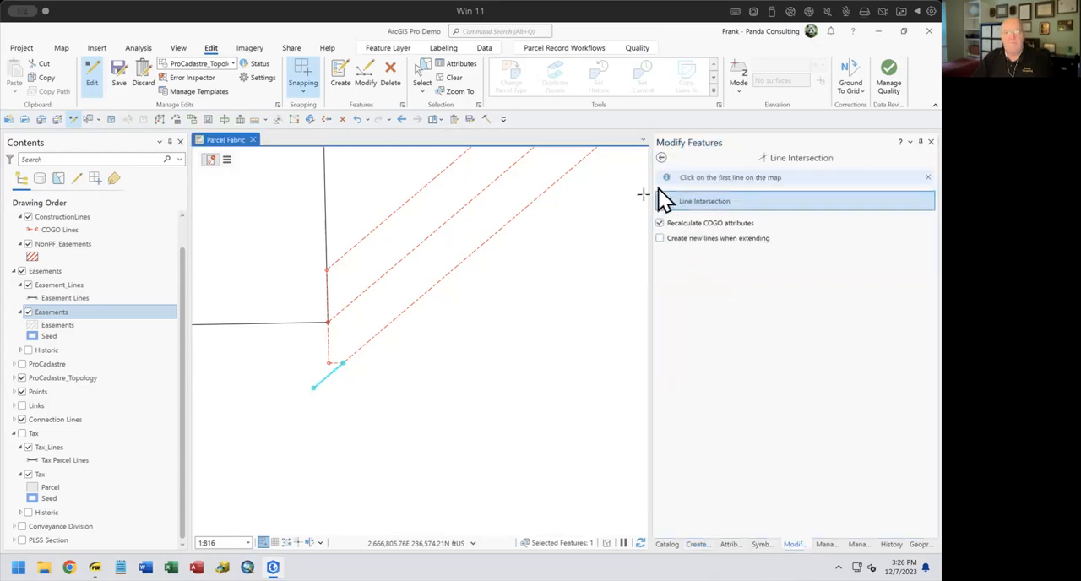
click(321, 380)
click(327, 351)
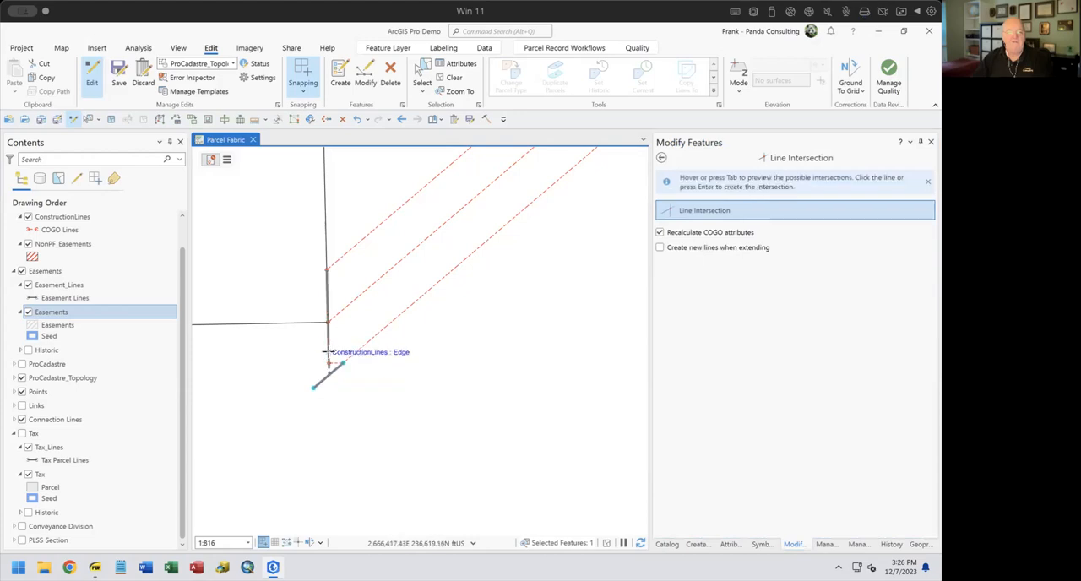
click(316, 378)
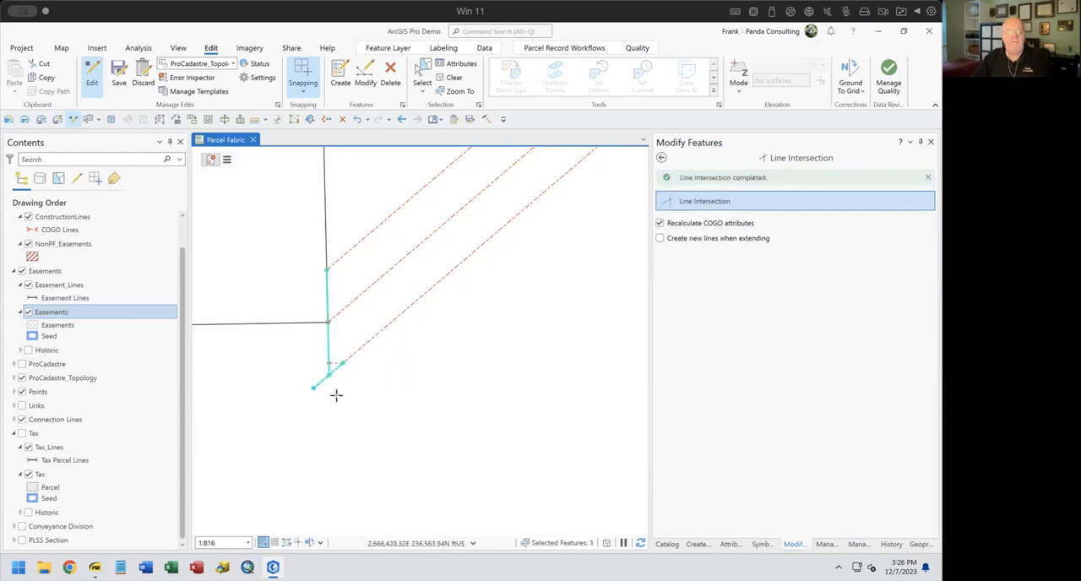
Delete the short line's leftover piece beyond its intersection with the crossing line
click(423, 93)
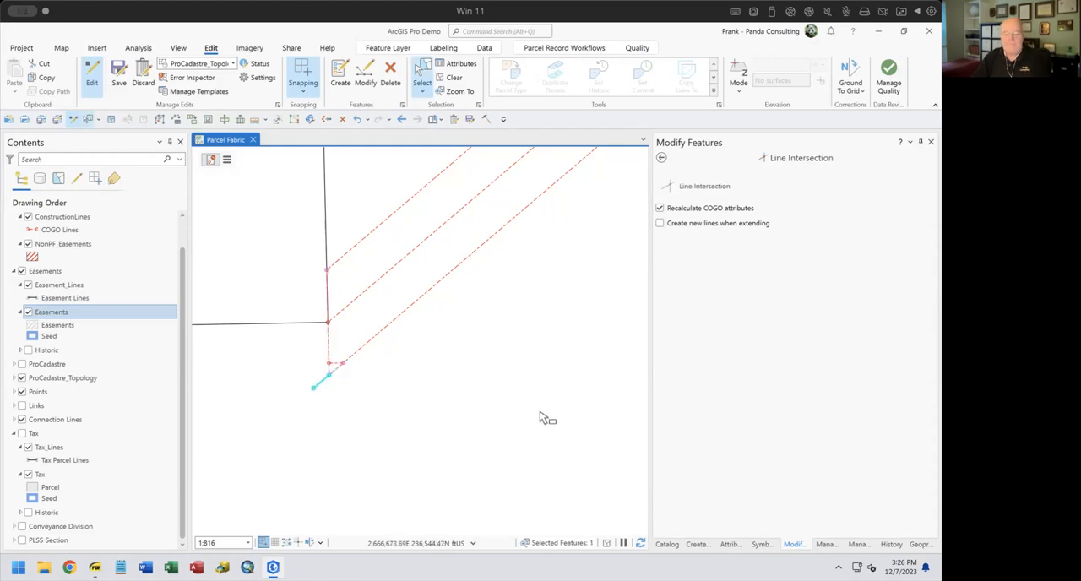
key(Delete)
click(475, 340)
Split the lower offset line at its bend vertex, separating the short horizontal stub at the southwest end
scroll(339, 375, down, 2)
scroll(338, 370, up, 3)
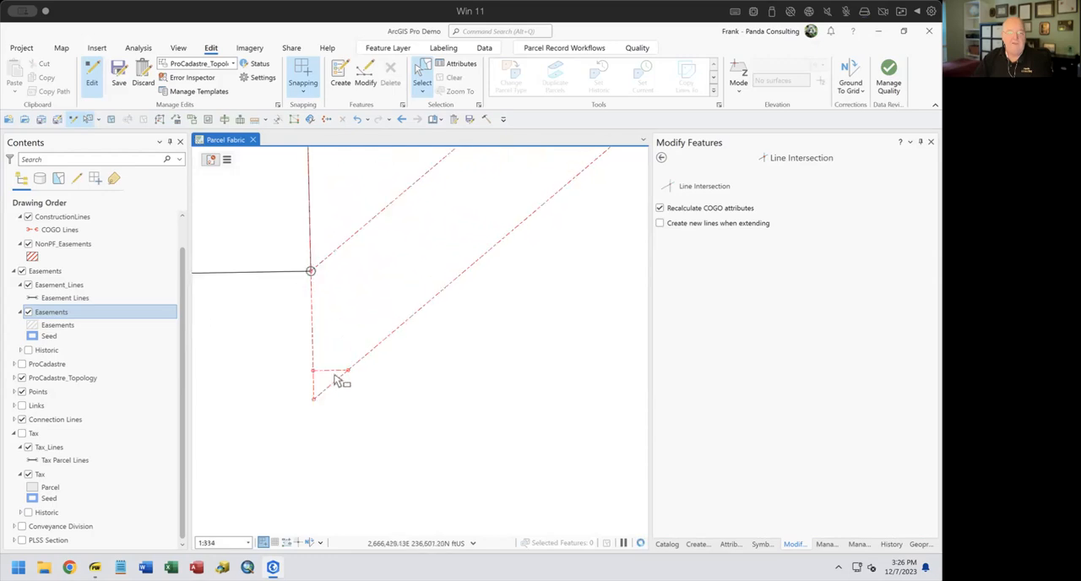
click(336, 372)
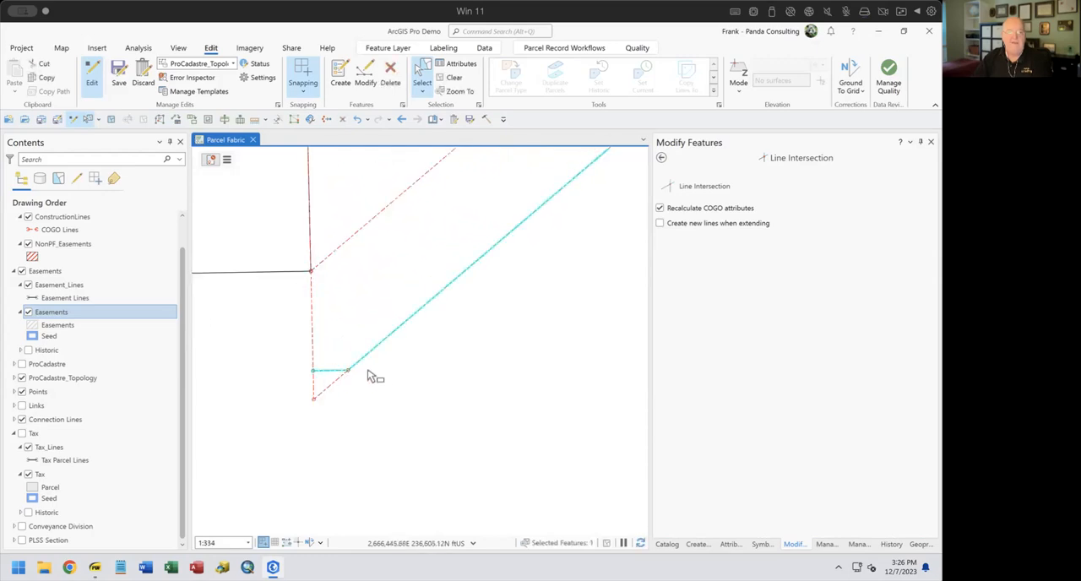
click(224, 119)
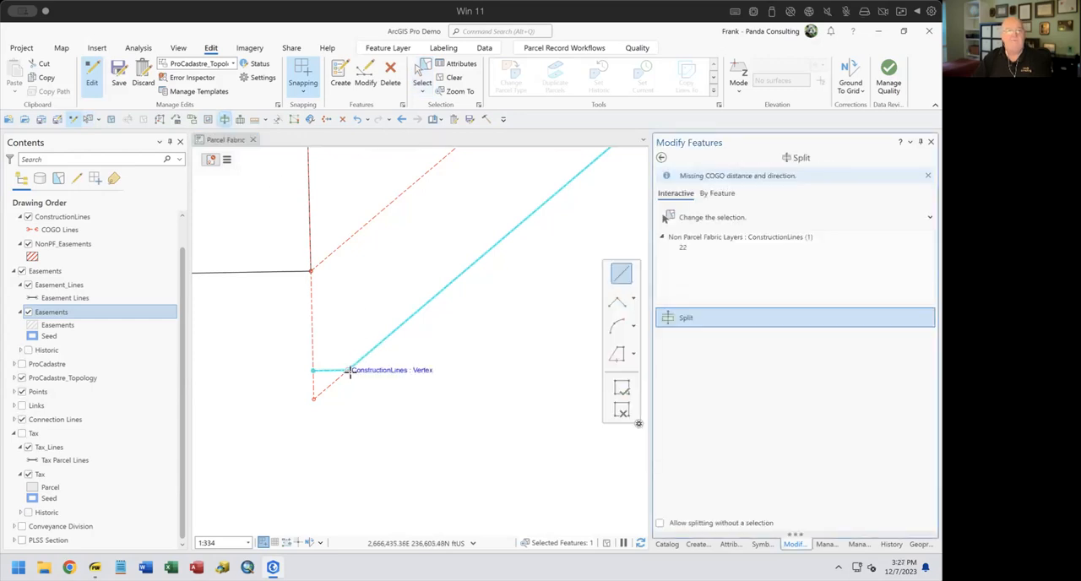
click(351, 371)
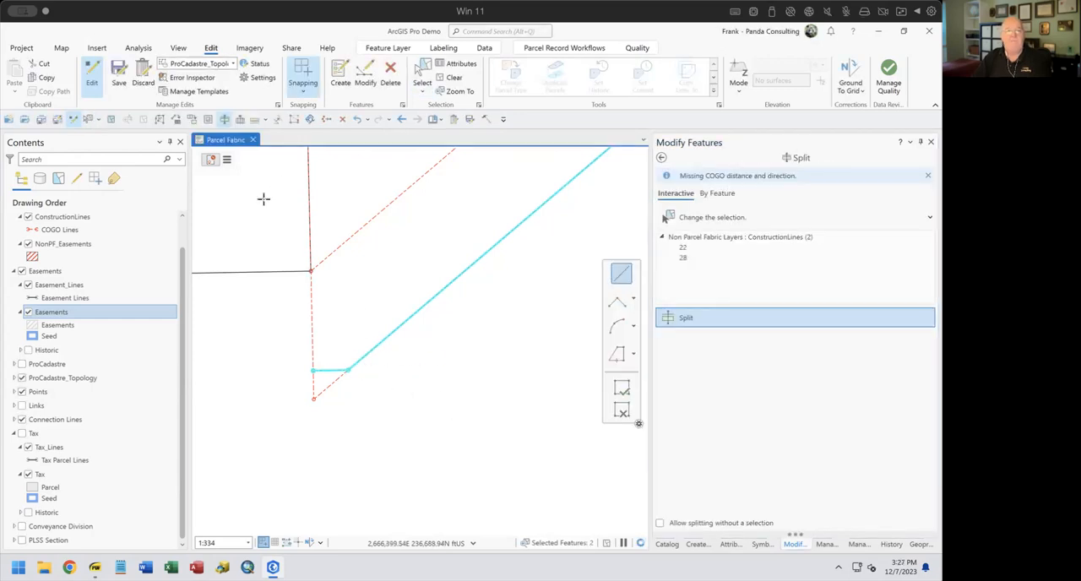
Select only the short horizontal stub at the southwest end and delete it
click(428, 66)
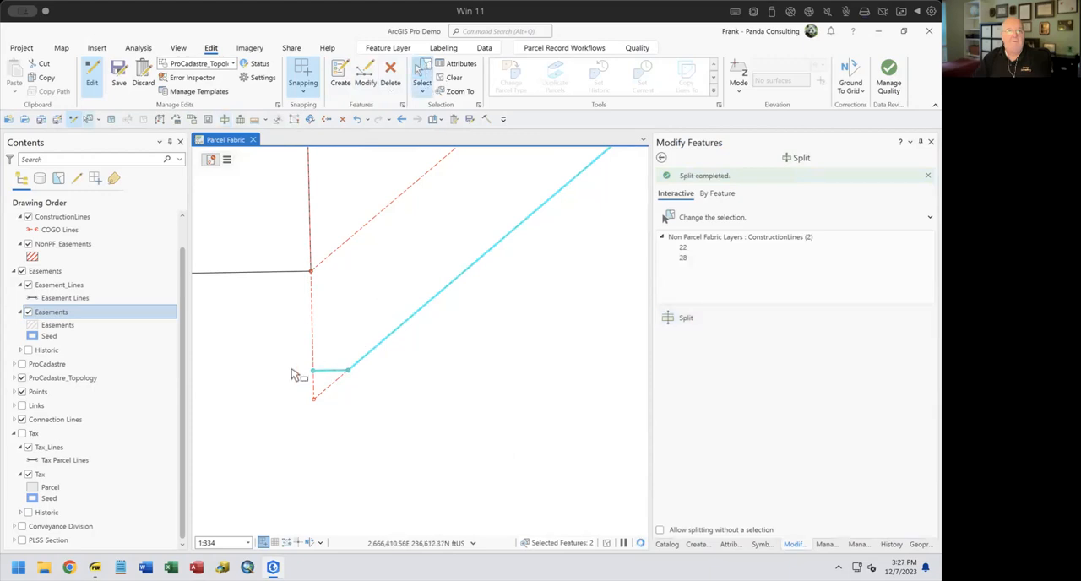
click(336, 375)
key(Delete)
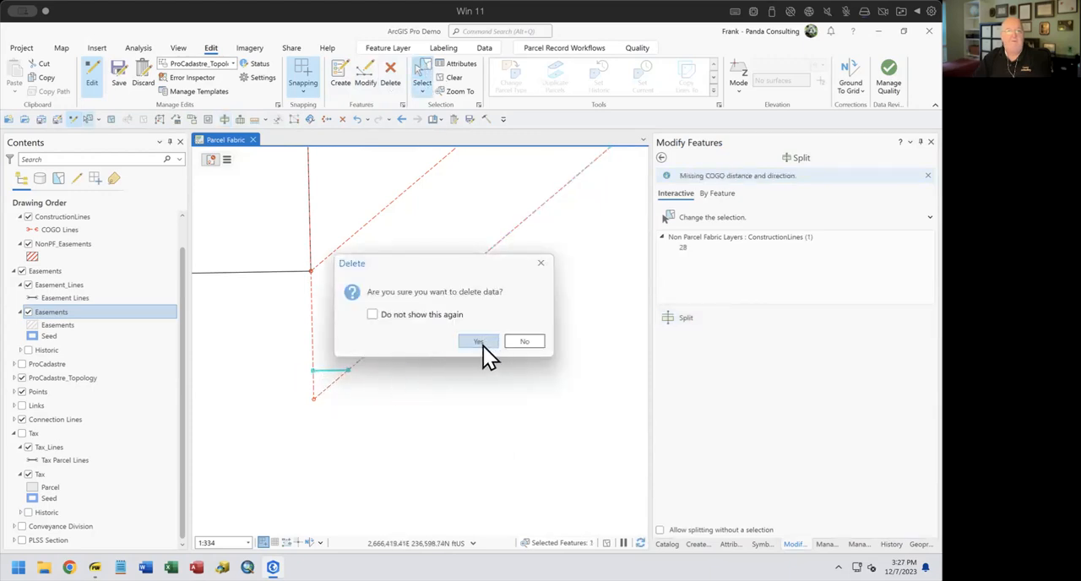
click(481, 343)
Start tracing a NonPF_Easements polygon from the upper offset line's southwest end, with Trace with offset turned off
scroll(550, 357, down, 10)
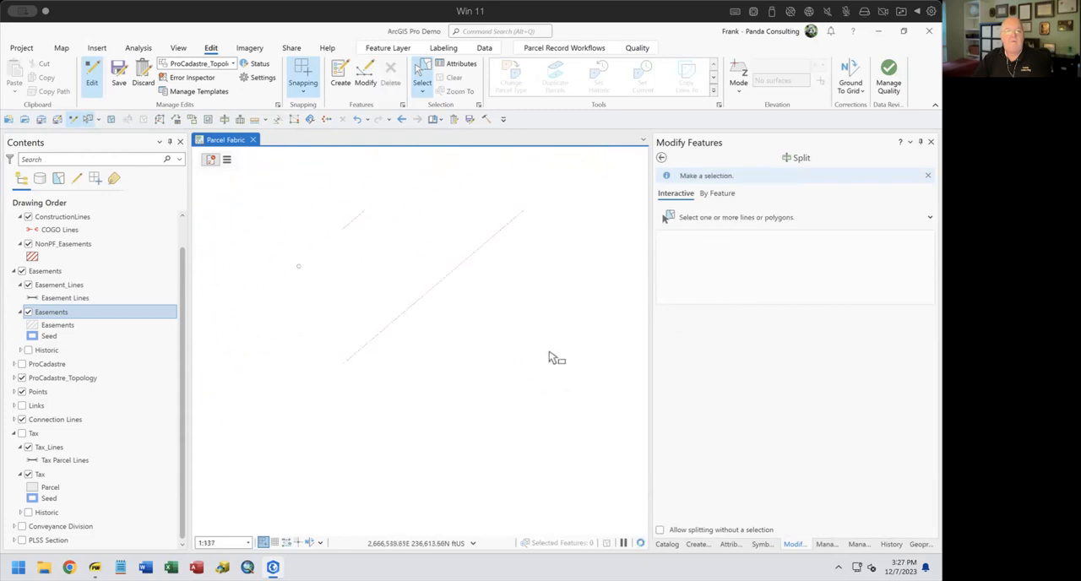
drag(559, 342, 279, 437)
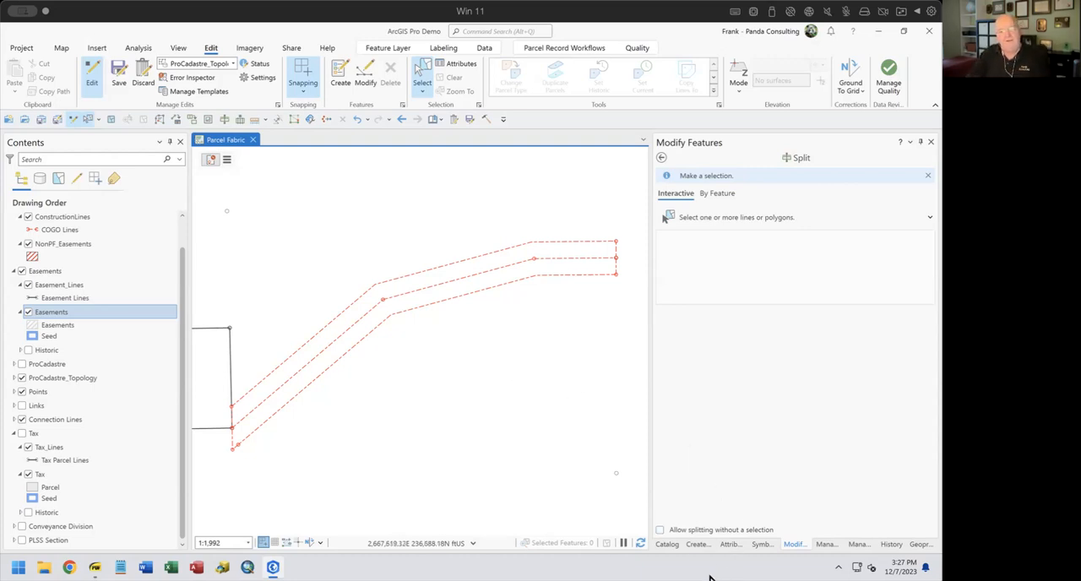
click(699, 544)
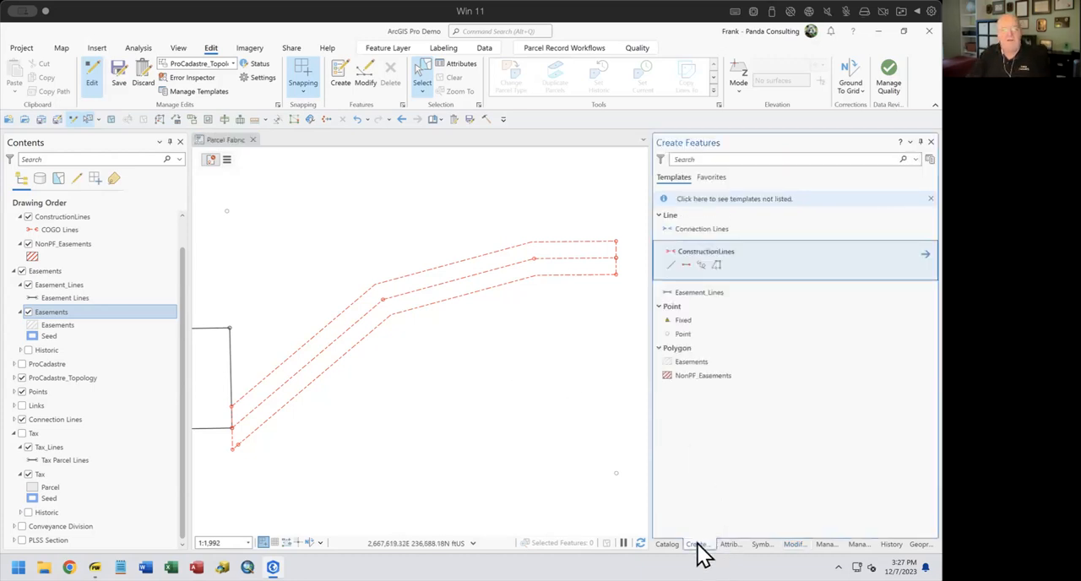
click(675, 381)
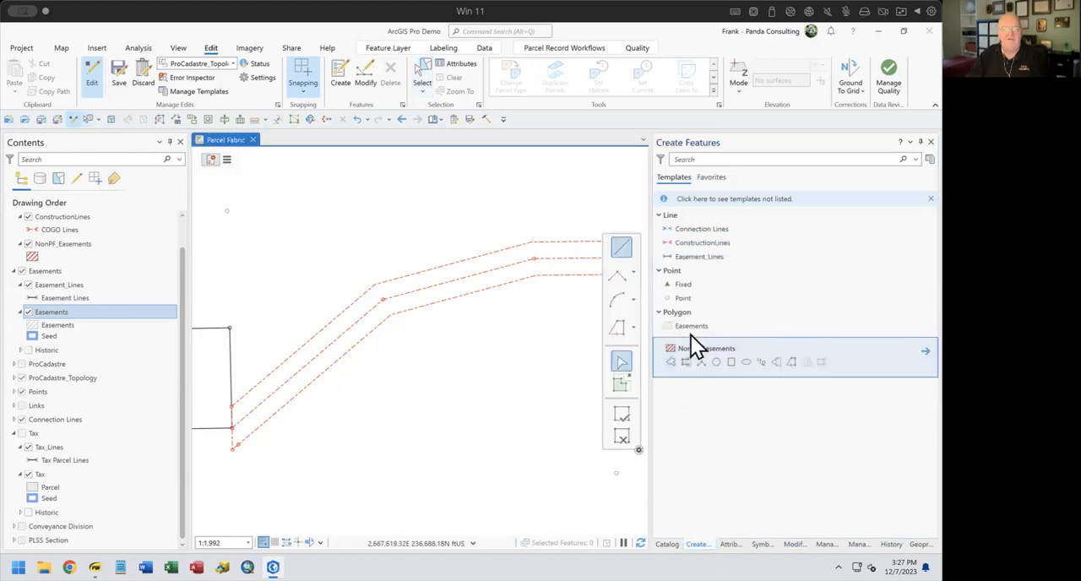
click(616, 326)
click(232, 406)
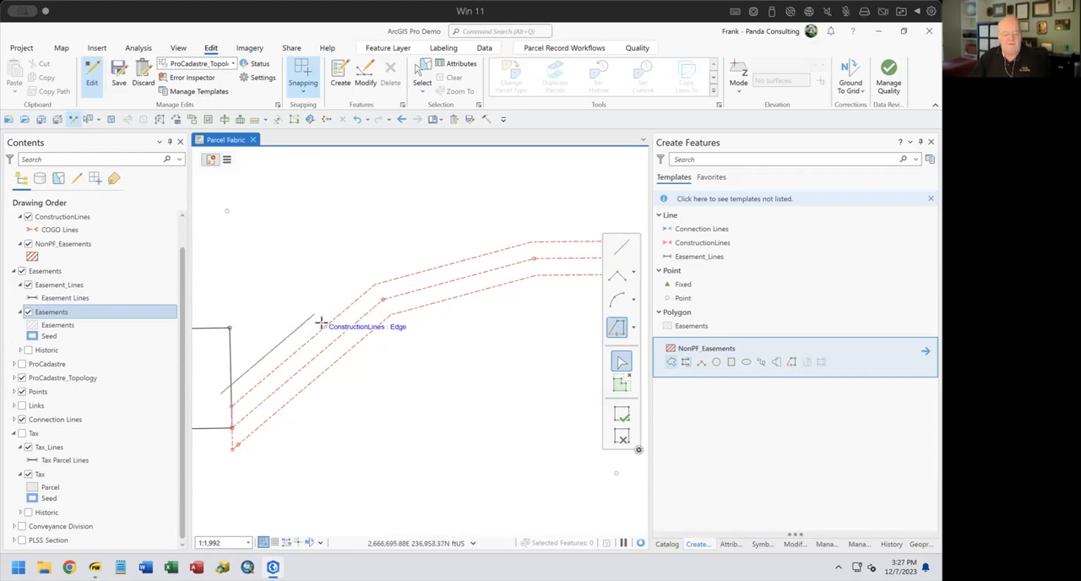
key(o)
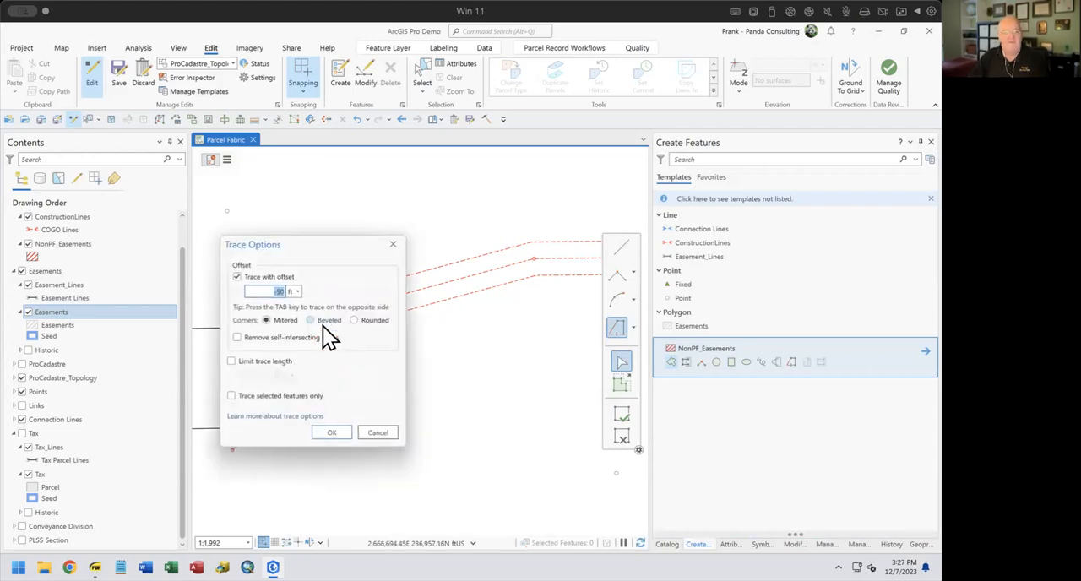
click(237, 278)
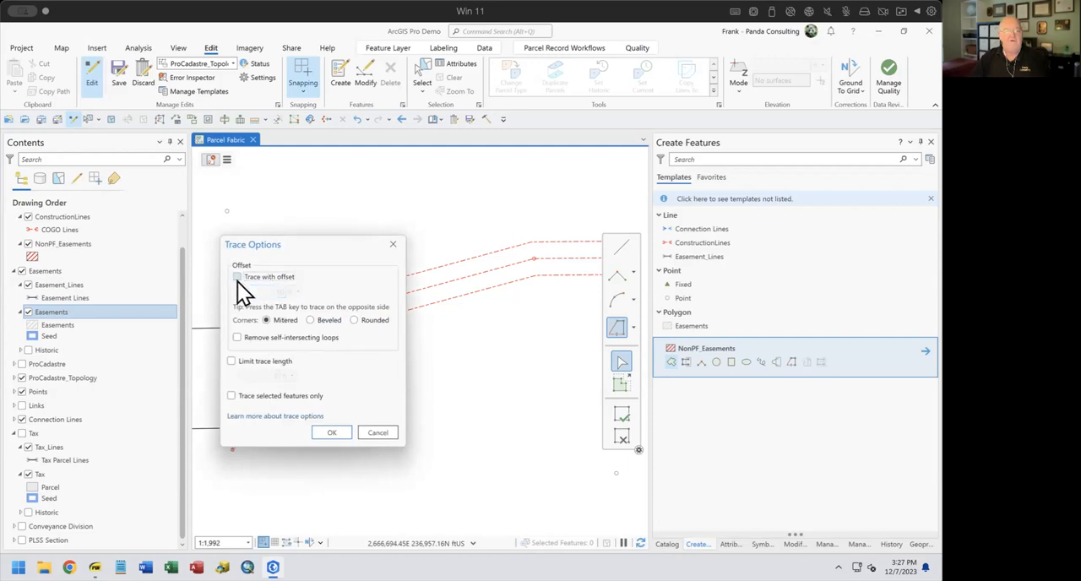
click(331, 433)
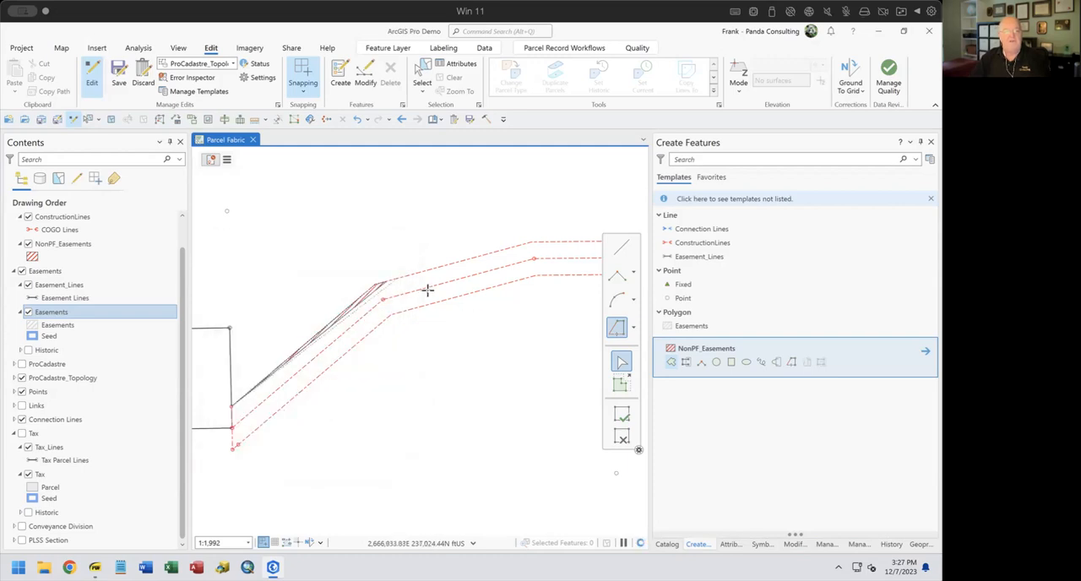
Trace around the northeast end and back along the lower offset line to the southwest corner endpoint, and finish the easement polygon
mouse_move(568, 272)
mouse_down()
mouse_move(517, 294)
mouse_move(515, 281)
mouse_up()
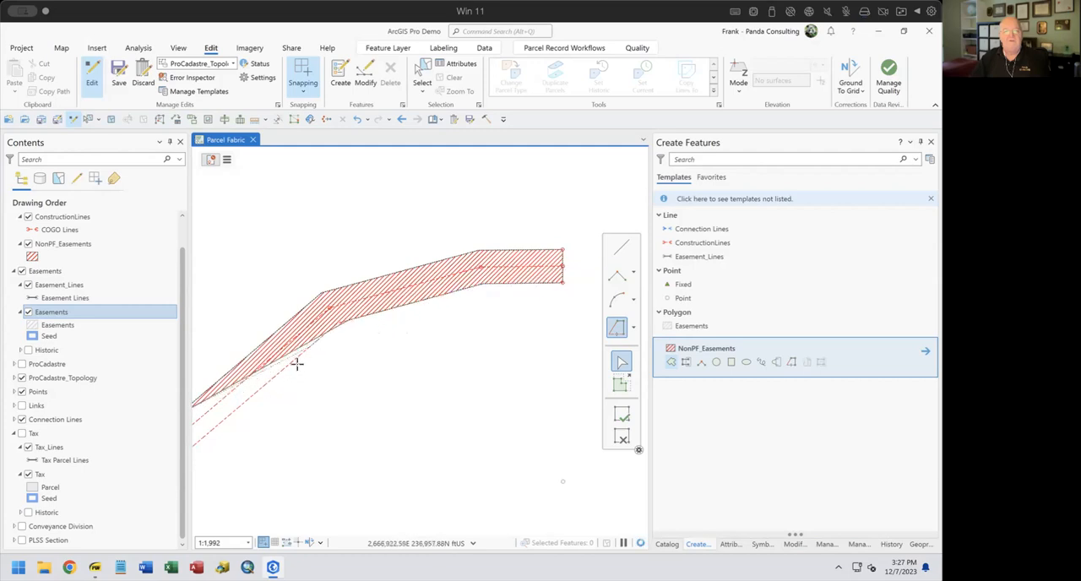
drag(276, 425, 441, 356)
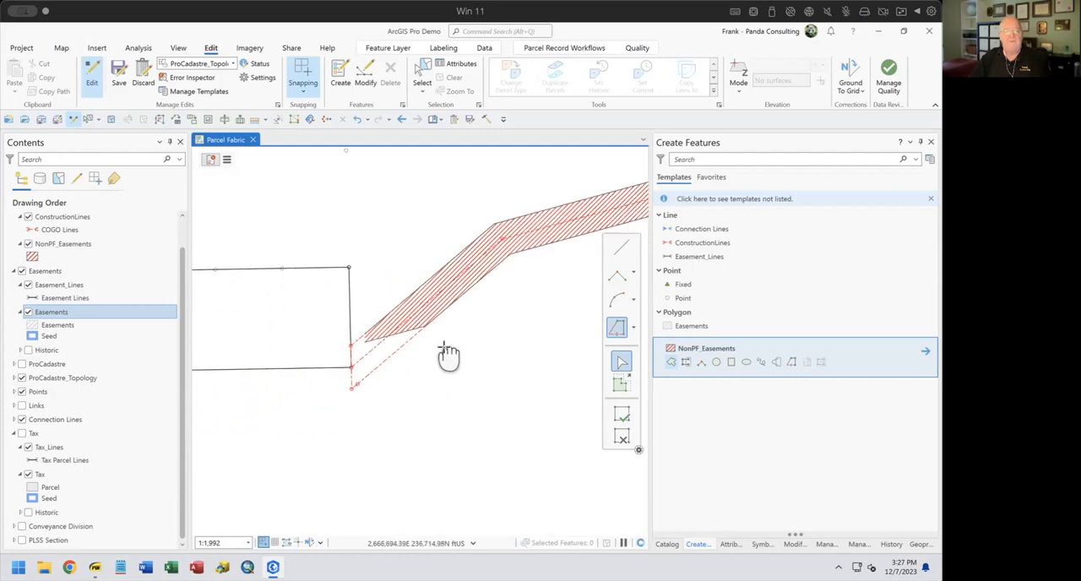
click(352, 387)
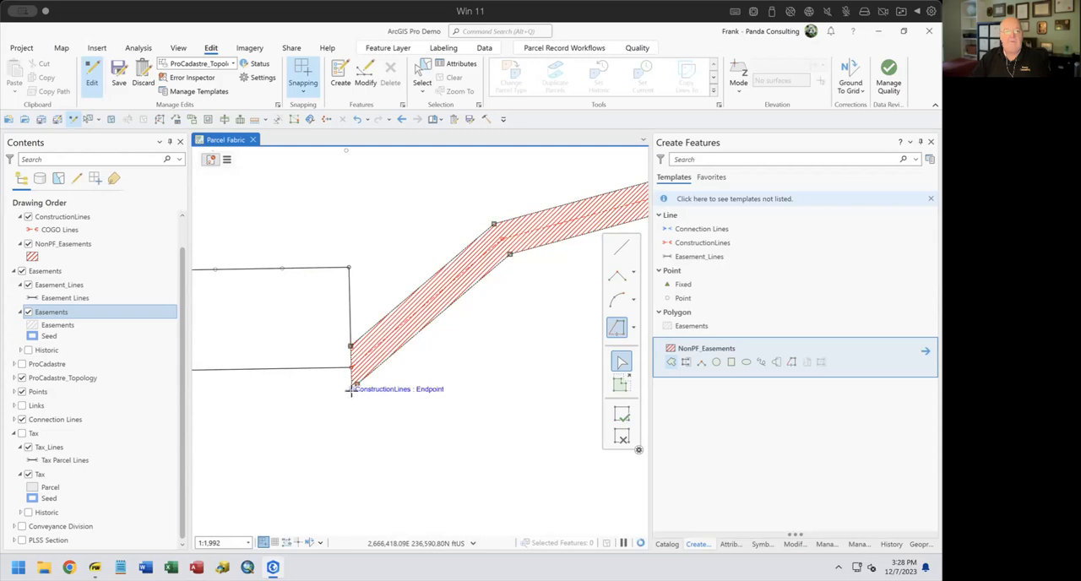
click(620, 417)
Turn the Tax layer on to show the finished easement against the surrounding tax parcels
scroll(522, 417, down, 3)
drag(427, 406, 396, 379)
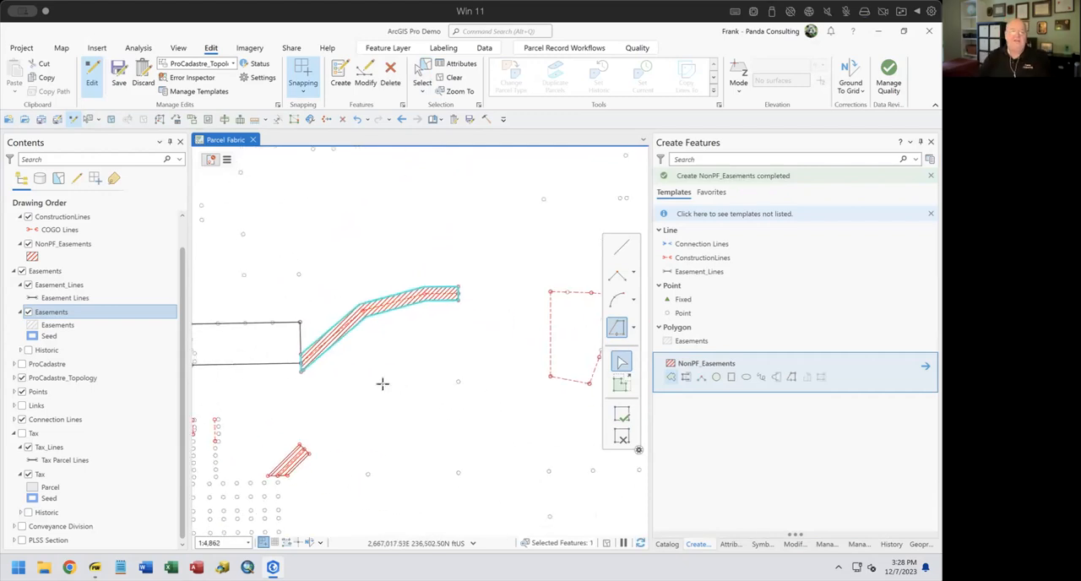
click(22, 434)
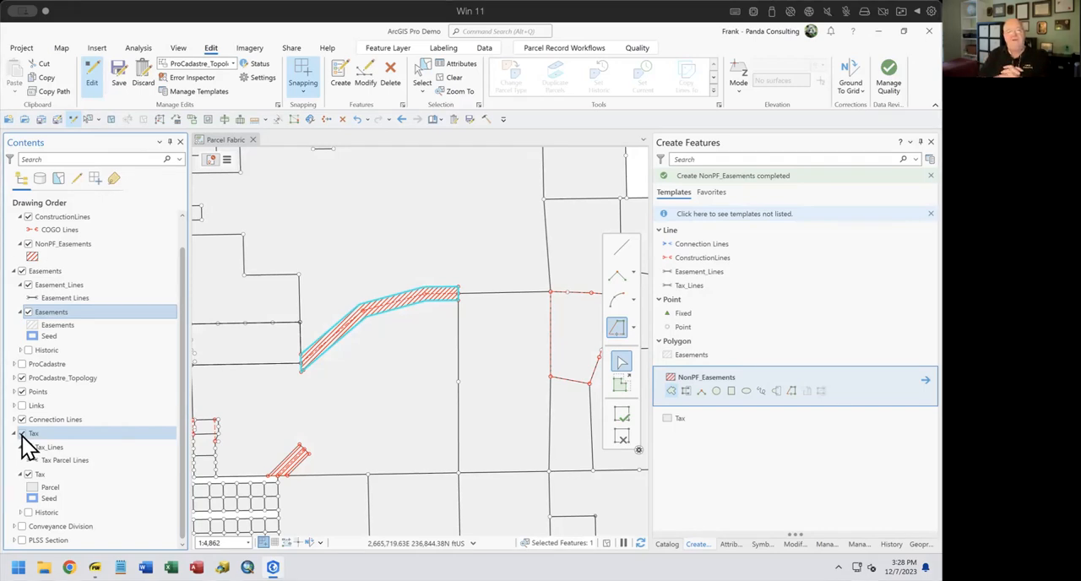
Select the L-shaped tax parcel just west of the newly created easement
click(22, 434)
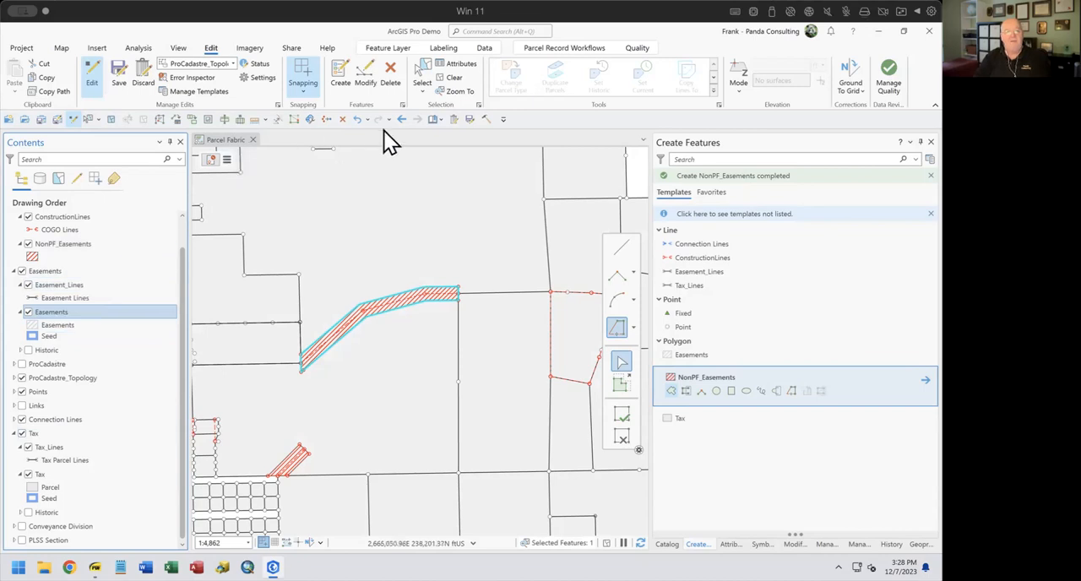
click(427, 80)
click(266, 291)
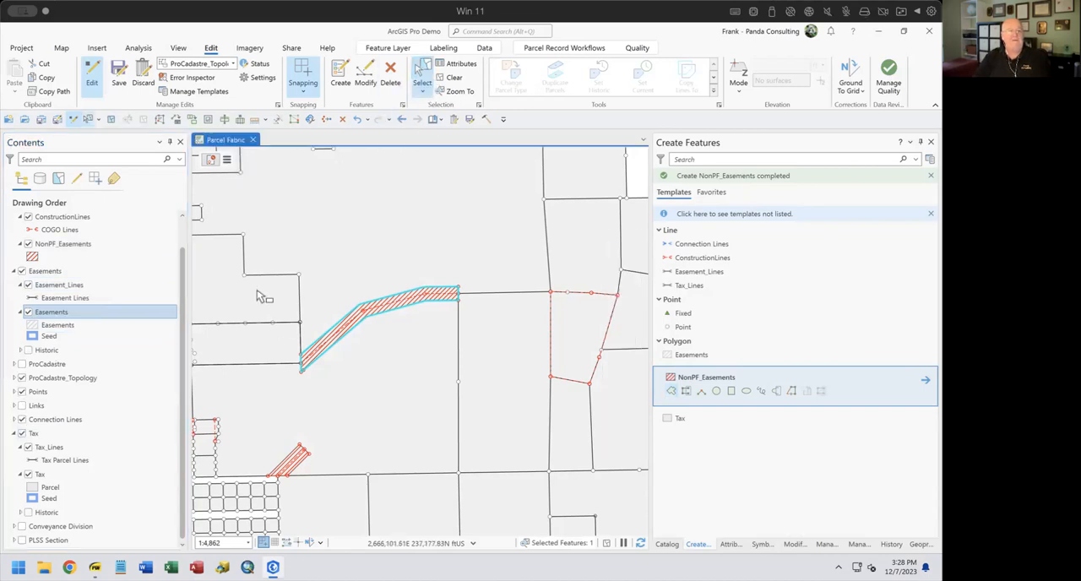
drag(283, 344, 374, 362)
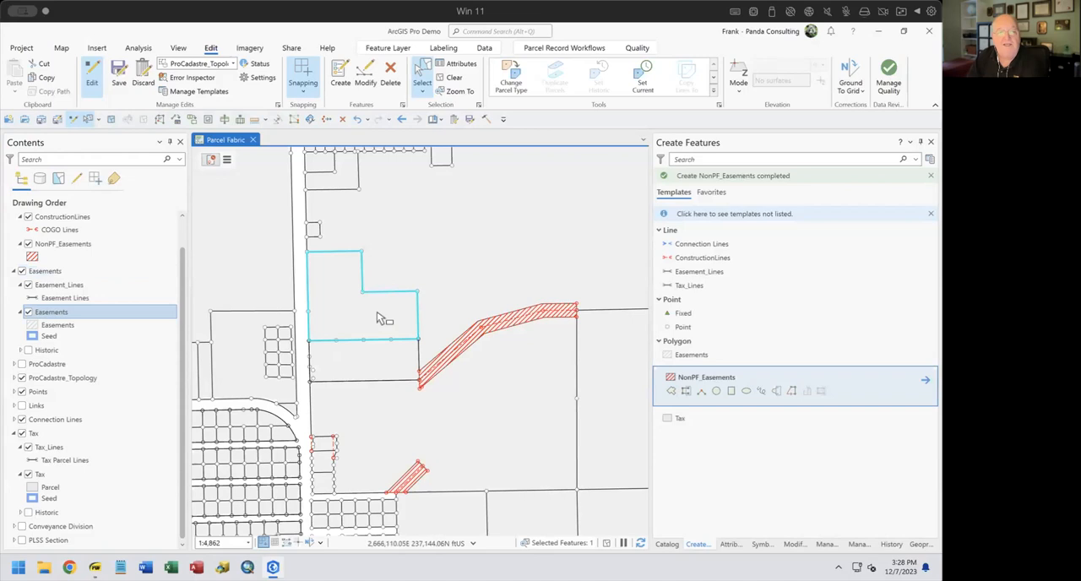
Copy the selected tax parcel and paste it with Paste Special into the NonPF_Easements template
click(40, 77)
click(14, 90)
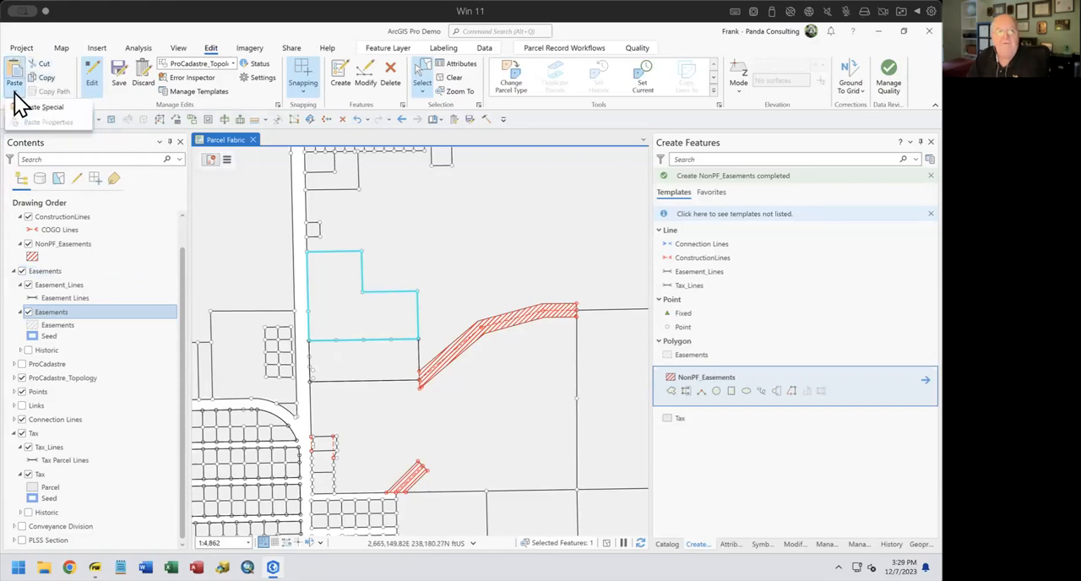
click(39, 108)
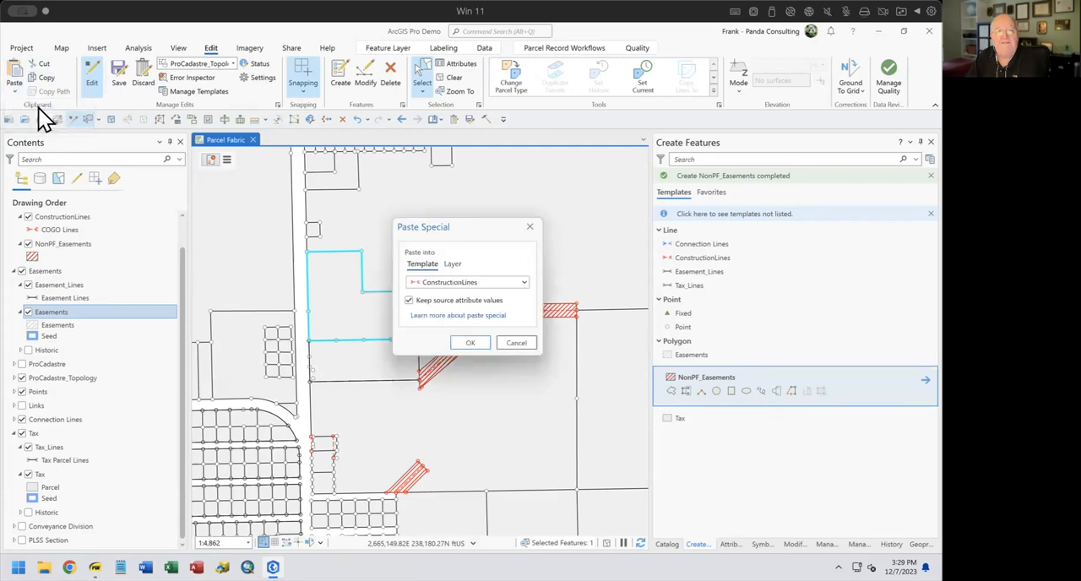
click(462, 281)
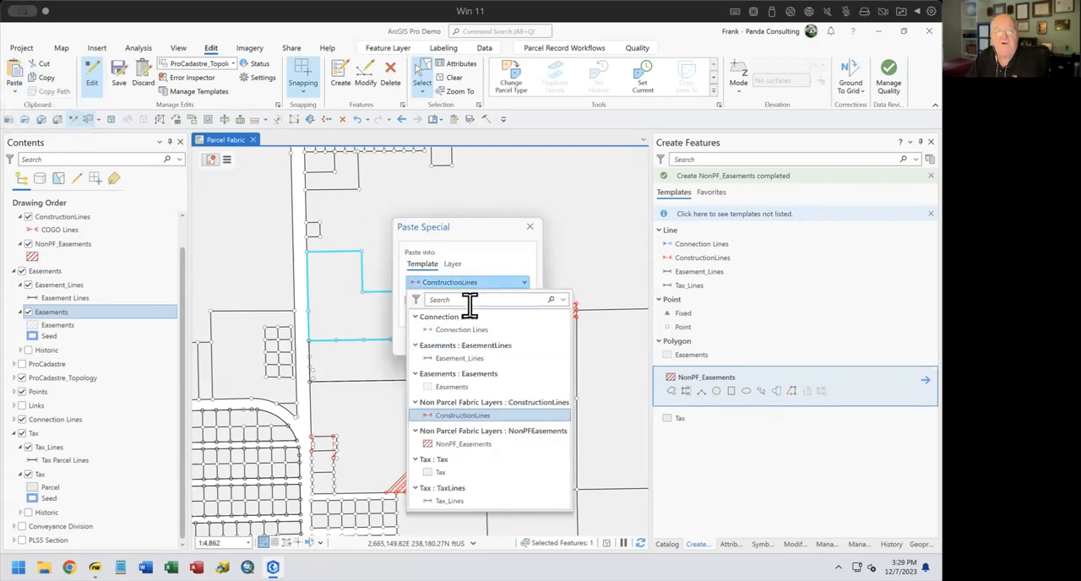
click(446, 442)
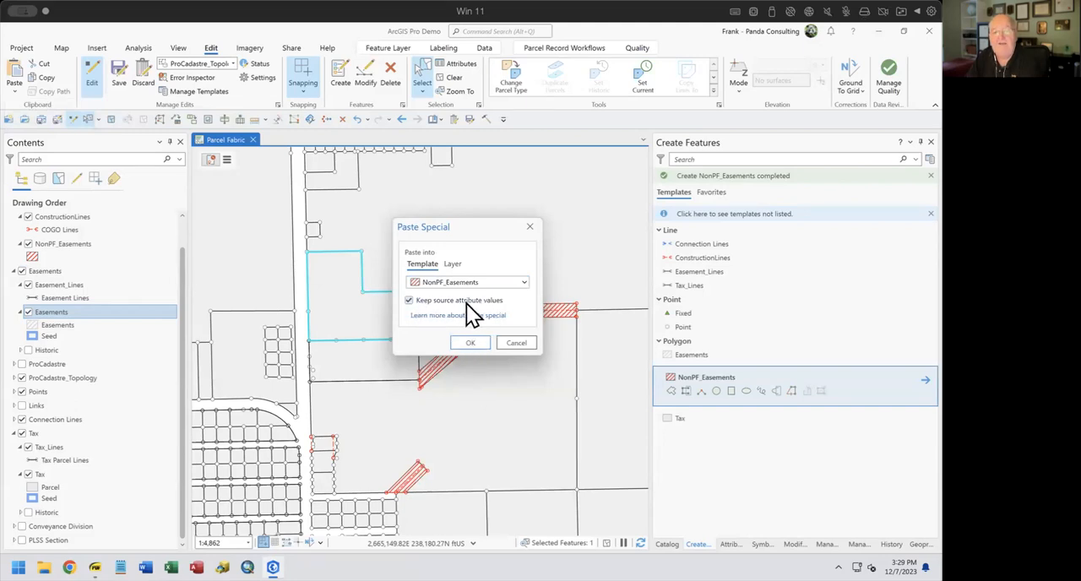
click(426, 301)
click(473, 341)
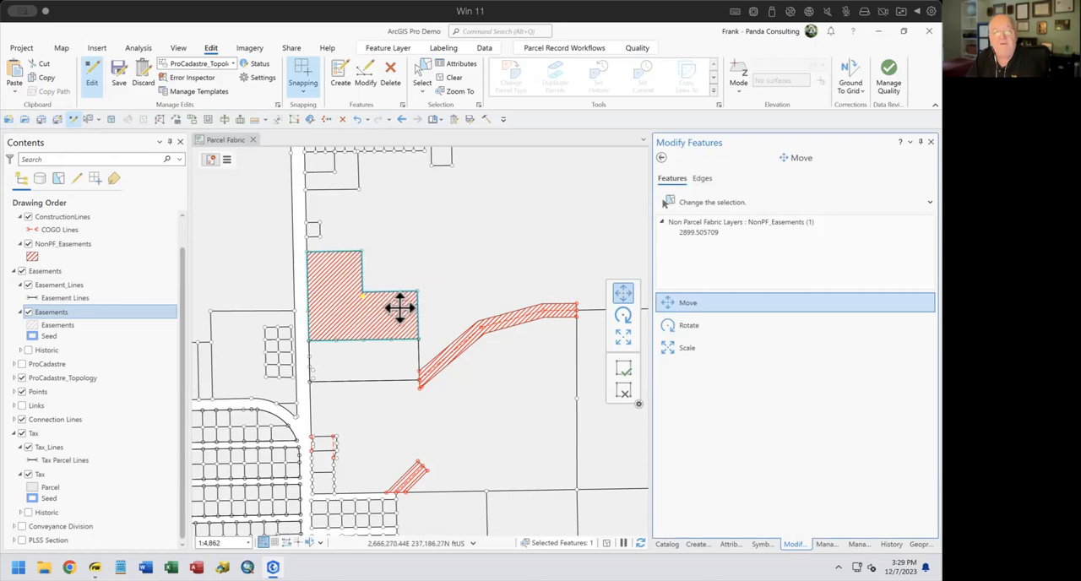
Turn off the editing option that activates the Move tool after all paste operations, and return to the map
click(21, 47)
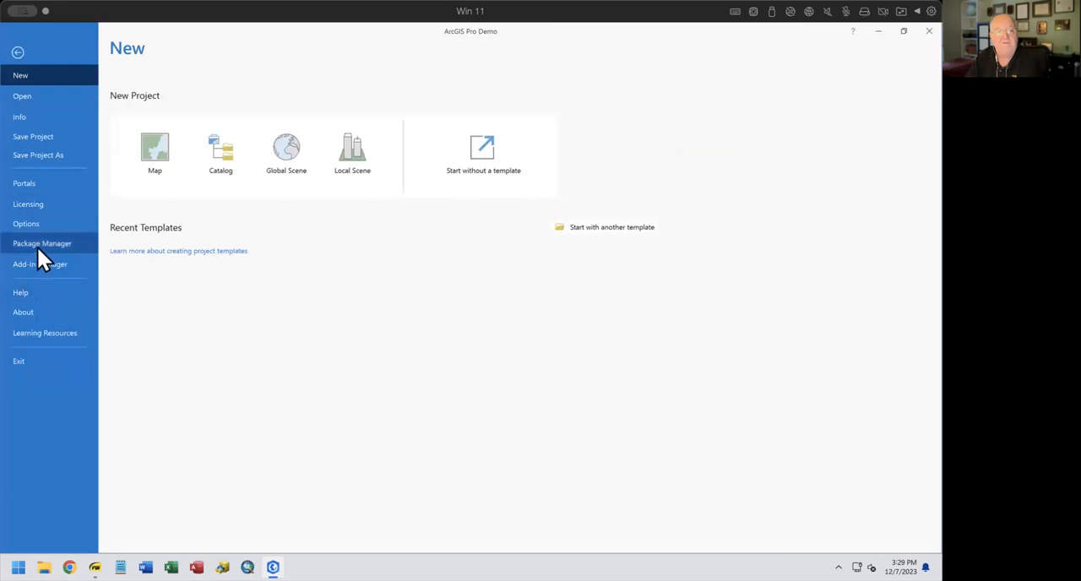
click(39, 221)
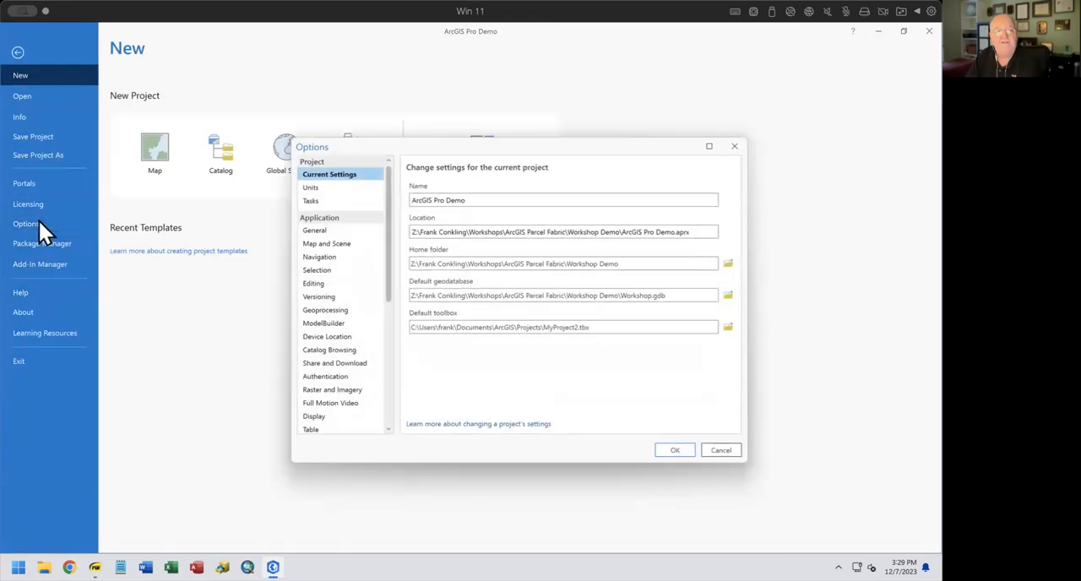
click(326, 279)
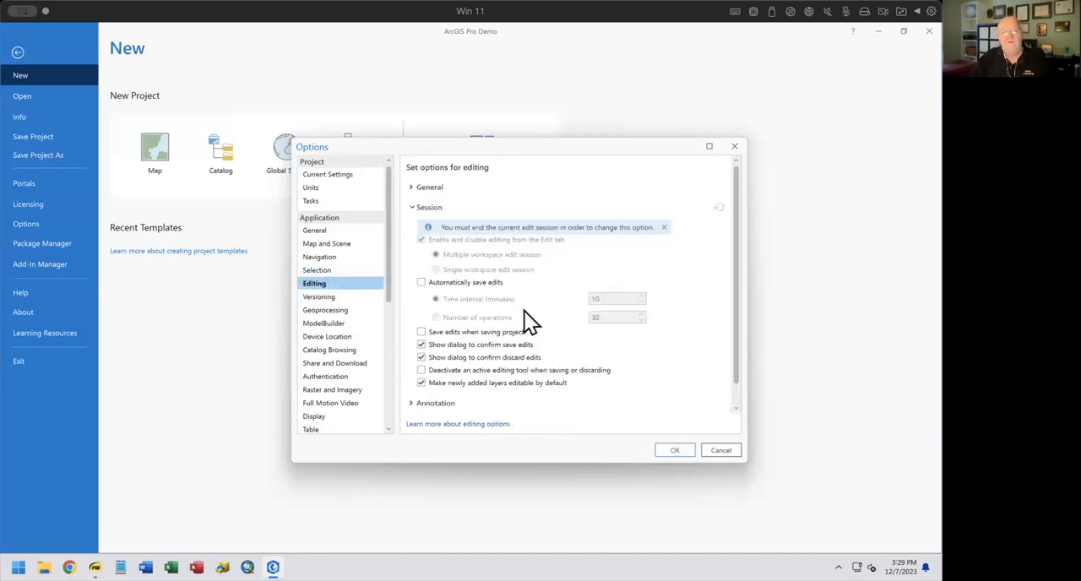
scroll(523, 324, down, 1)
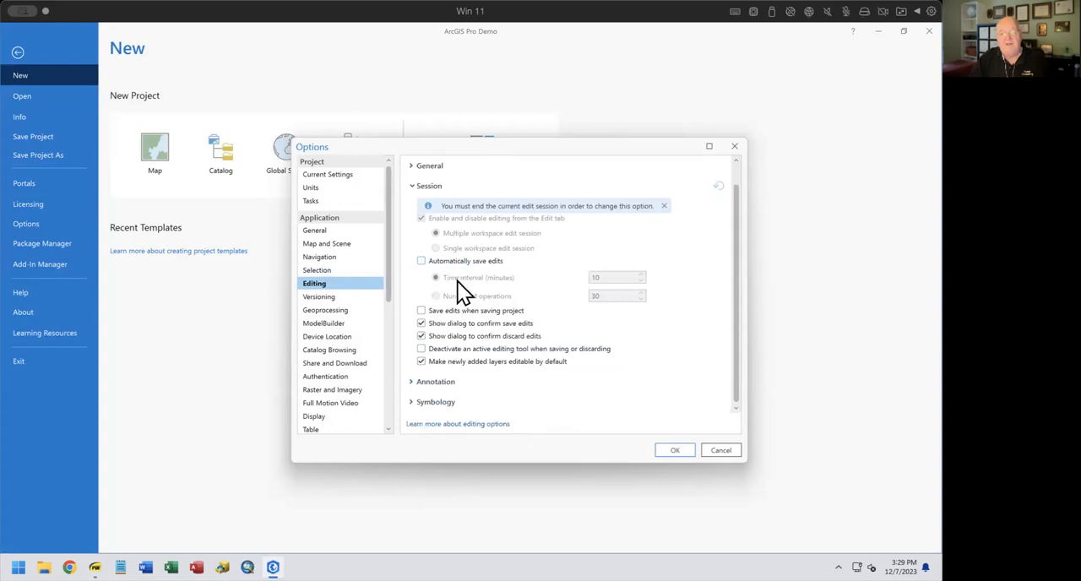
scroll(455, 355, up, 1)
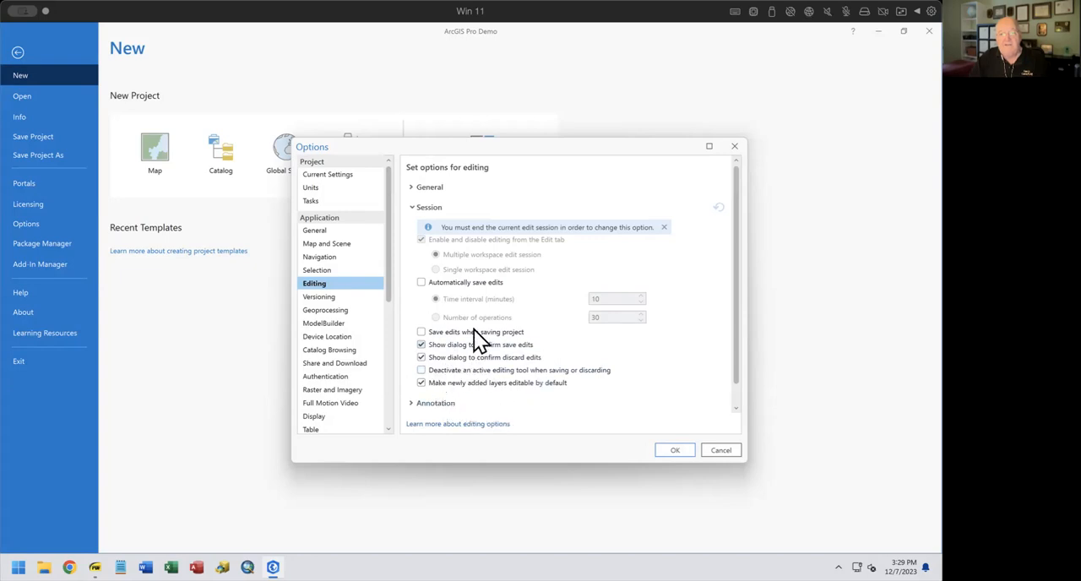
click(411, 187)
scroll(515, 292, down, 2)
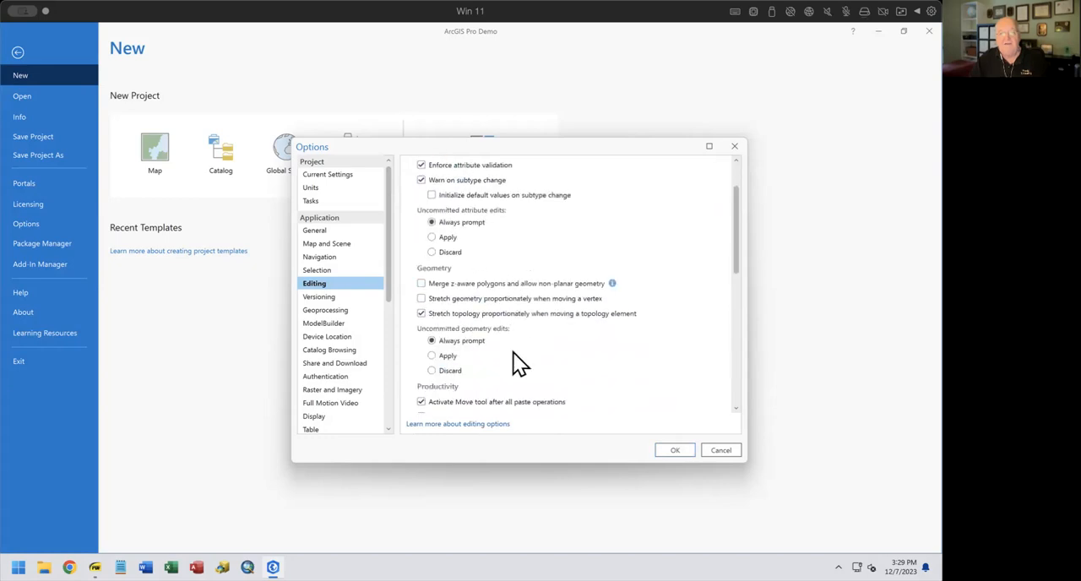
scroll(504, 366, down, 3)
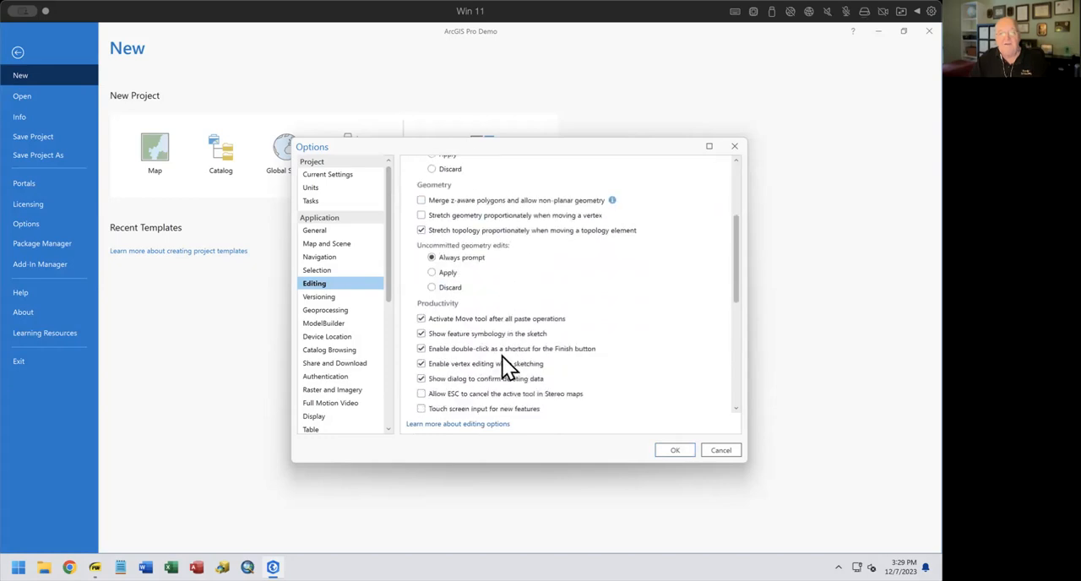
click(422, 321)
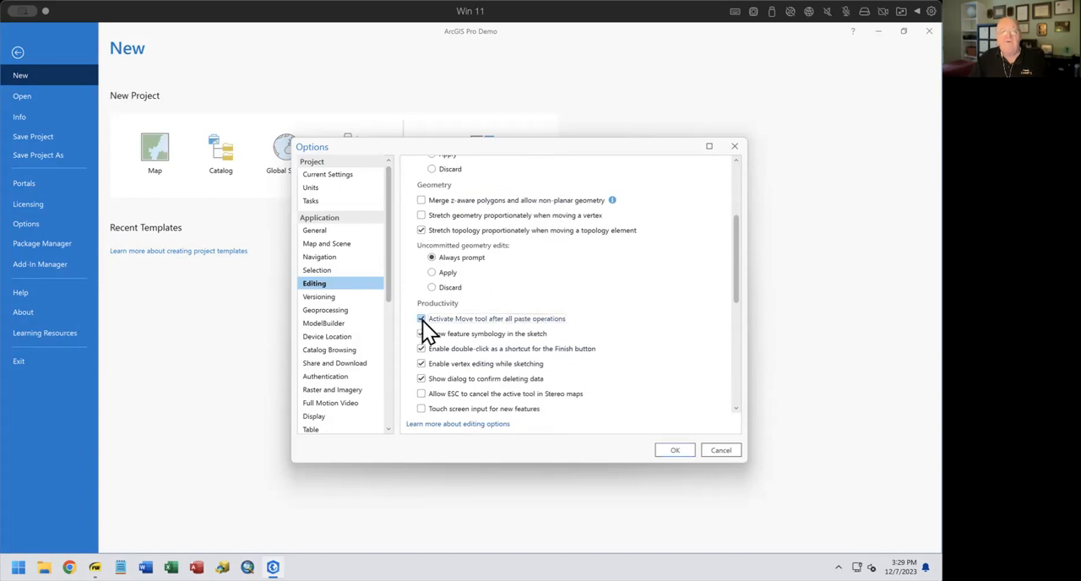
click(676, 450)
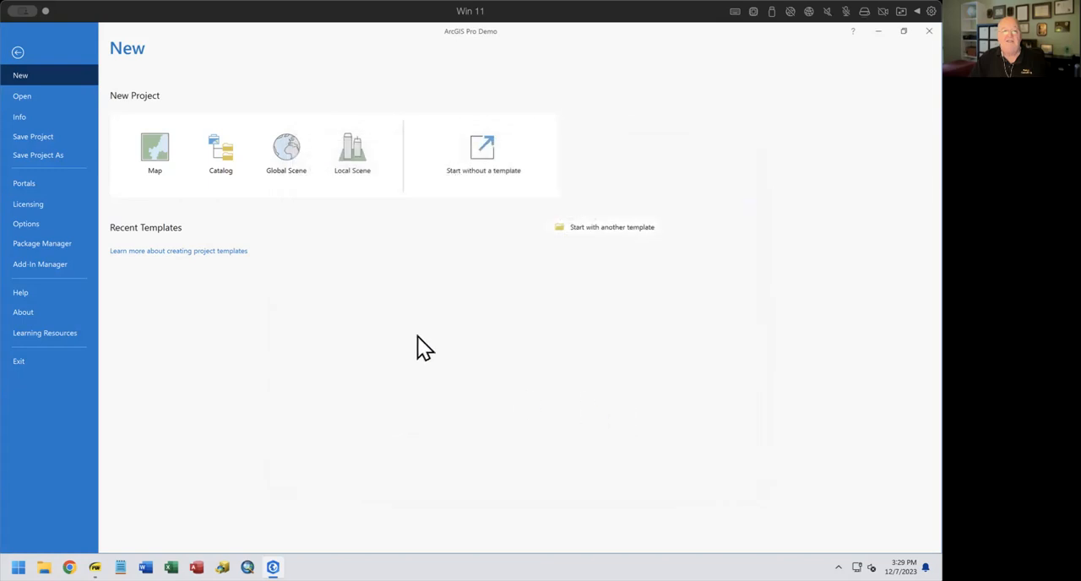
click(16, 52)
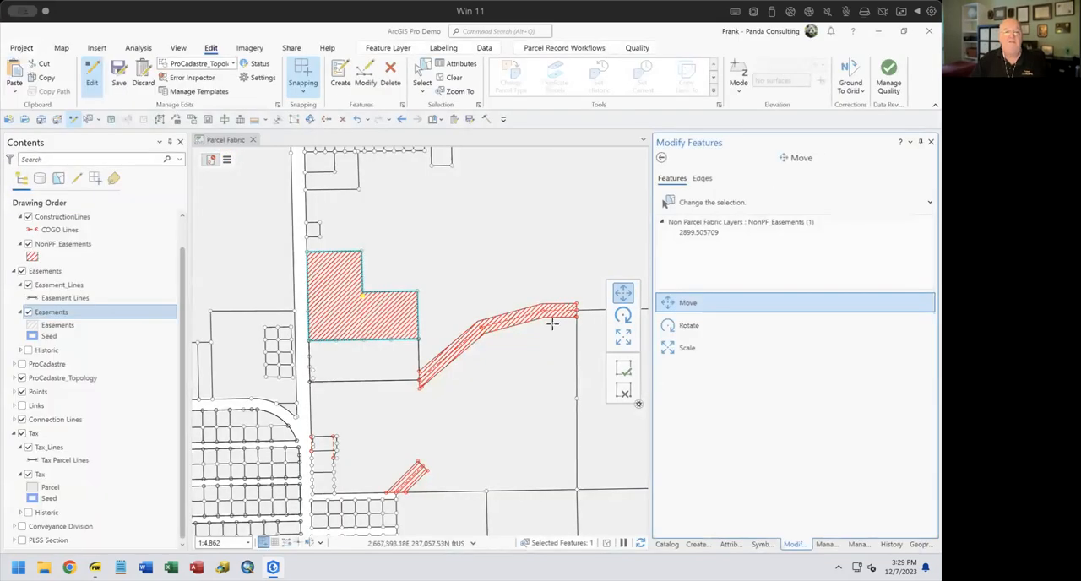
Start Divide on the pasted easement polygon using the Equal Width method with a width of 50 ft
click(661, 156)
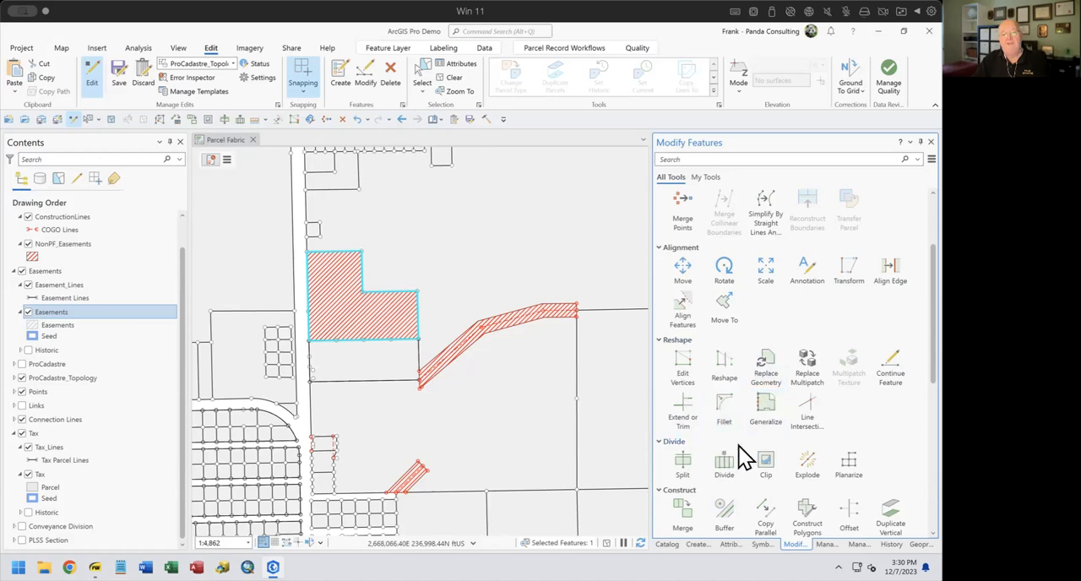
click(716, 457)
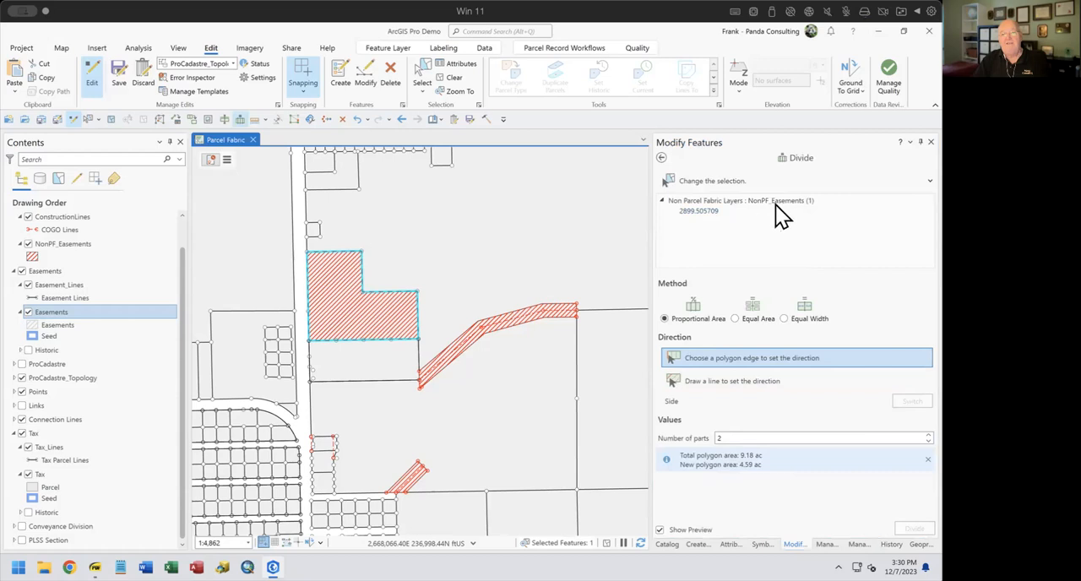
click(785, 319)
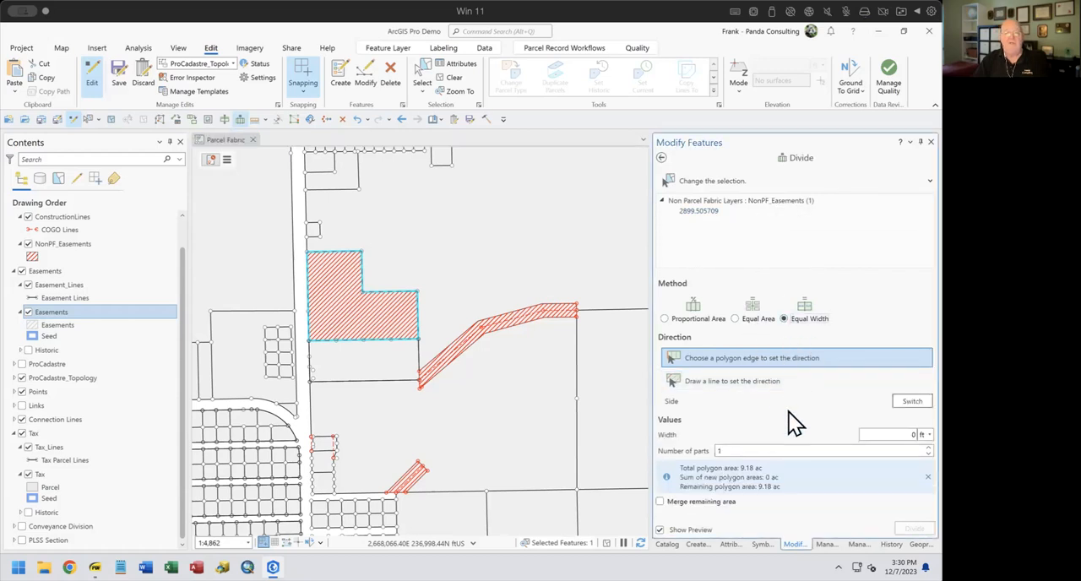
click(900, 434)
text(50)
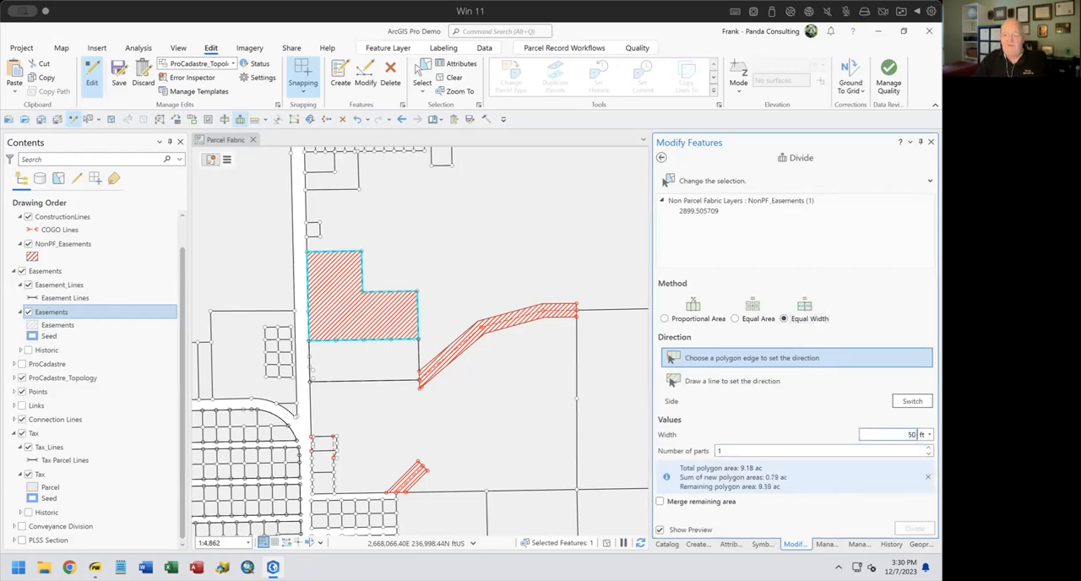
Choose the polygon's east edge as the direction and divide off one 50 ft strip along it
click(673, 355)
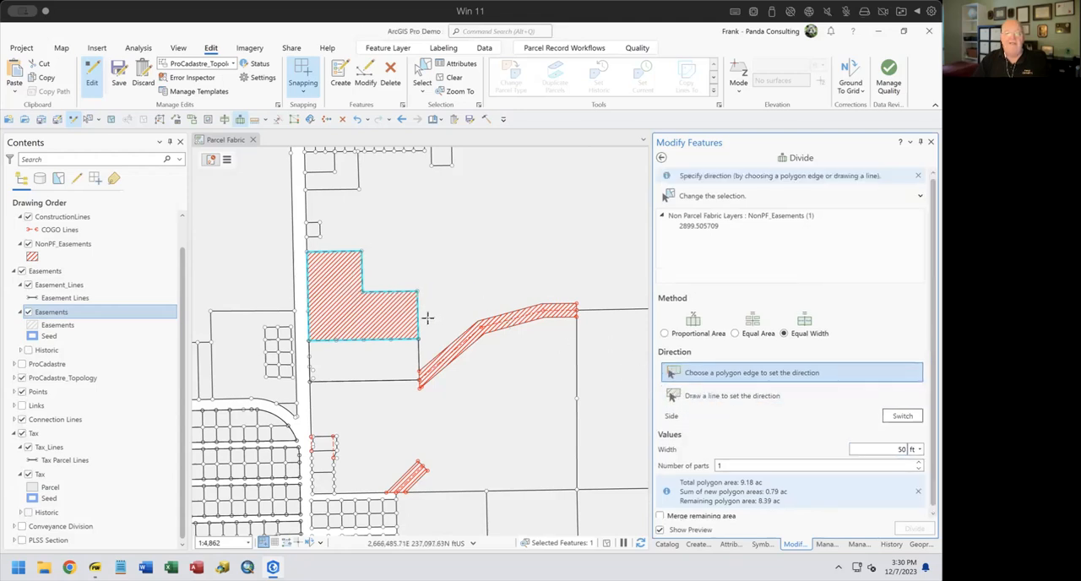
click(417, 317)
scroll(414, 327, down, 2)
scroll(413, 327, up, 5)
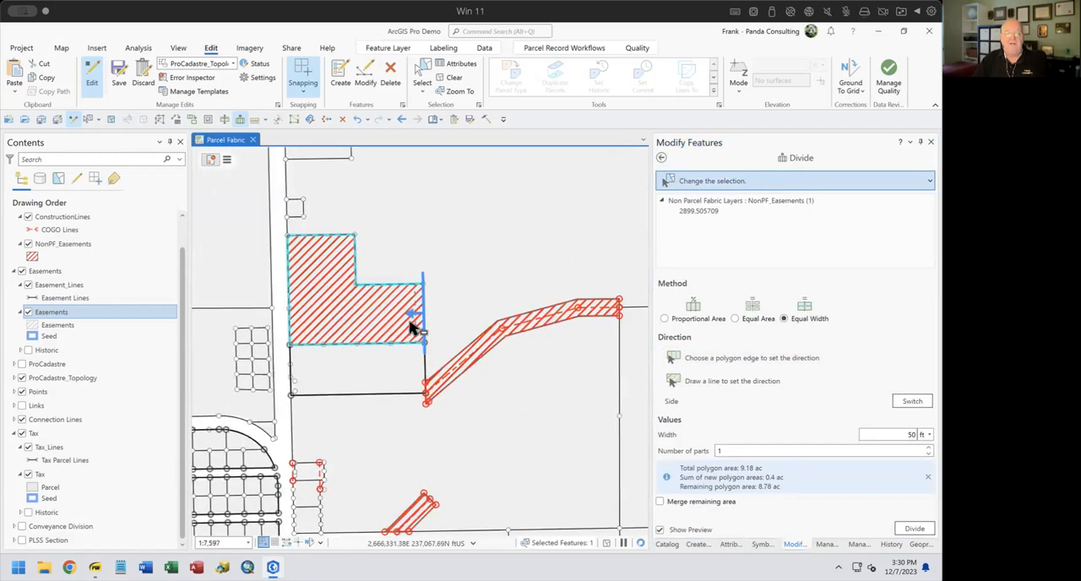
scroll(409, 322, down, 1)
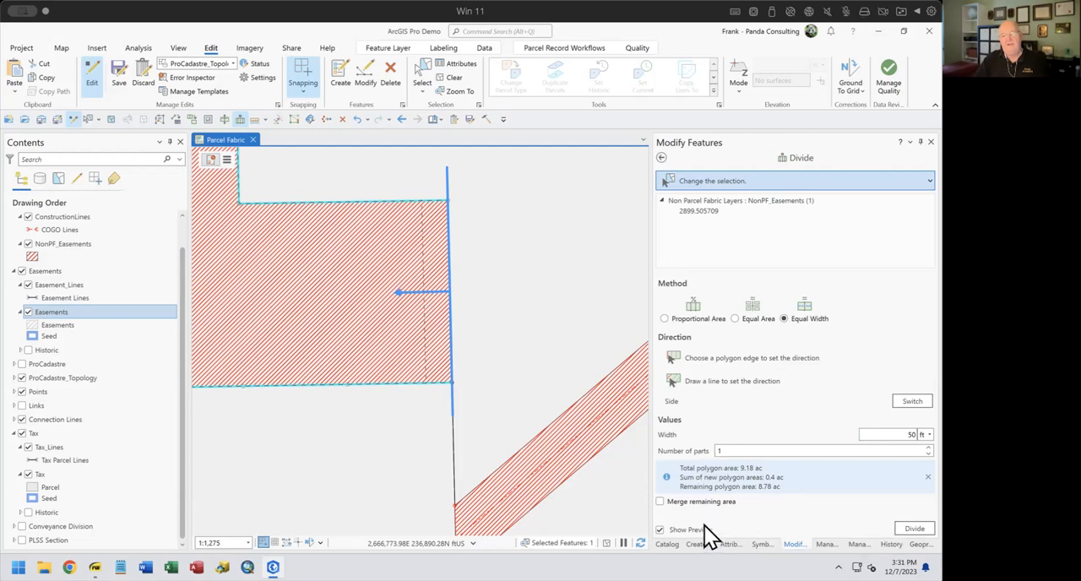
click(912, 530)
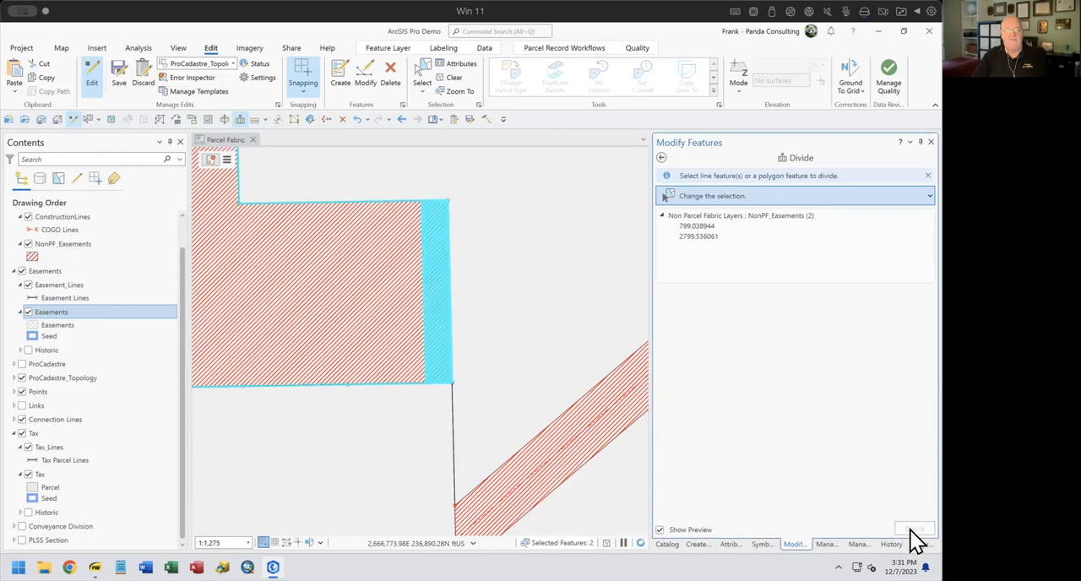
Delete the large remainder polygon so only the east strip is kept, and undo that deletion
click(728, 544)
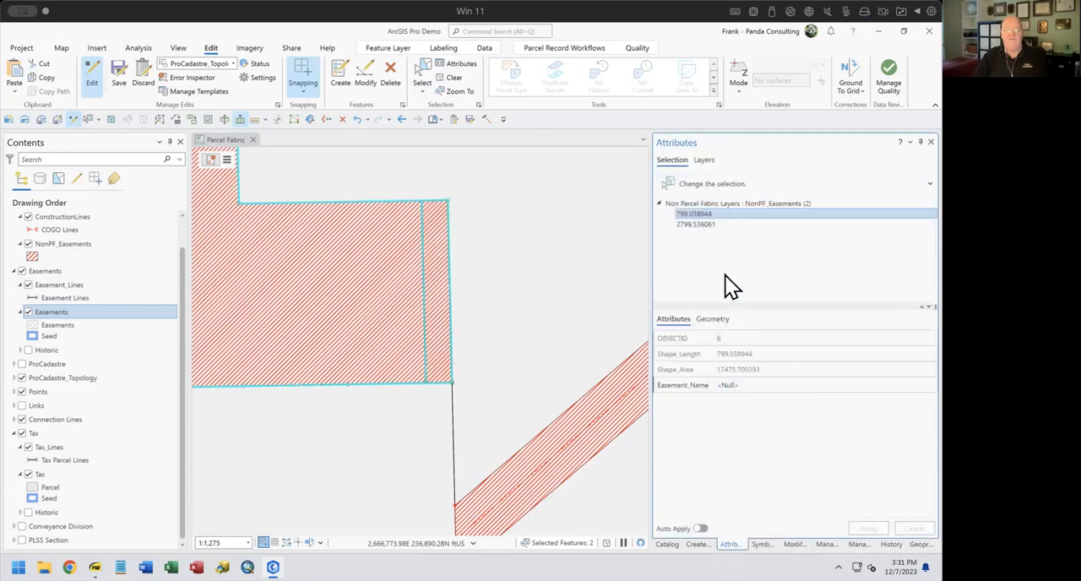
click(698, 225)
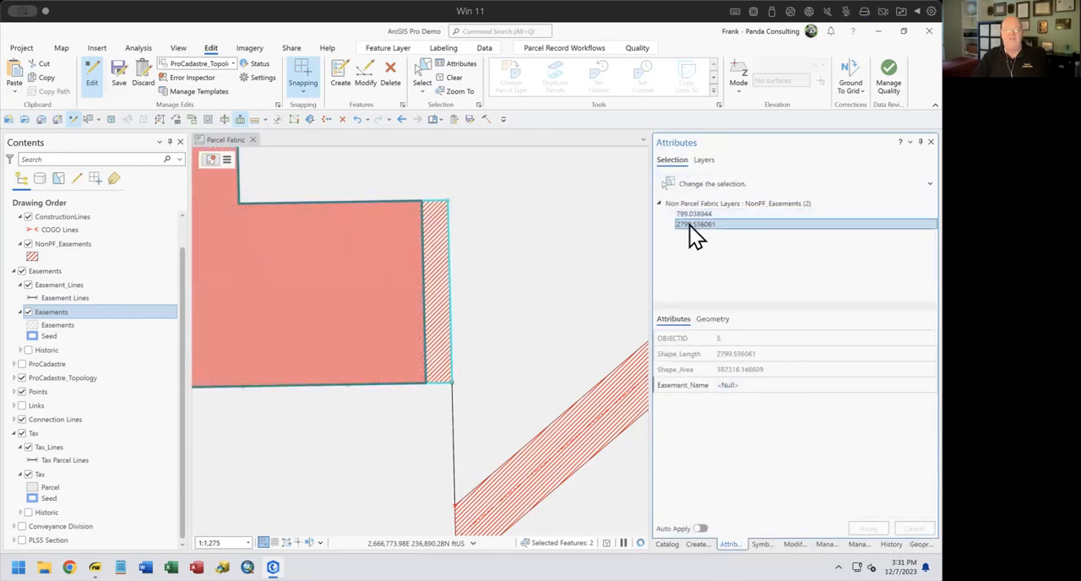
right_click(688, 225)
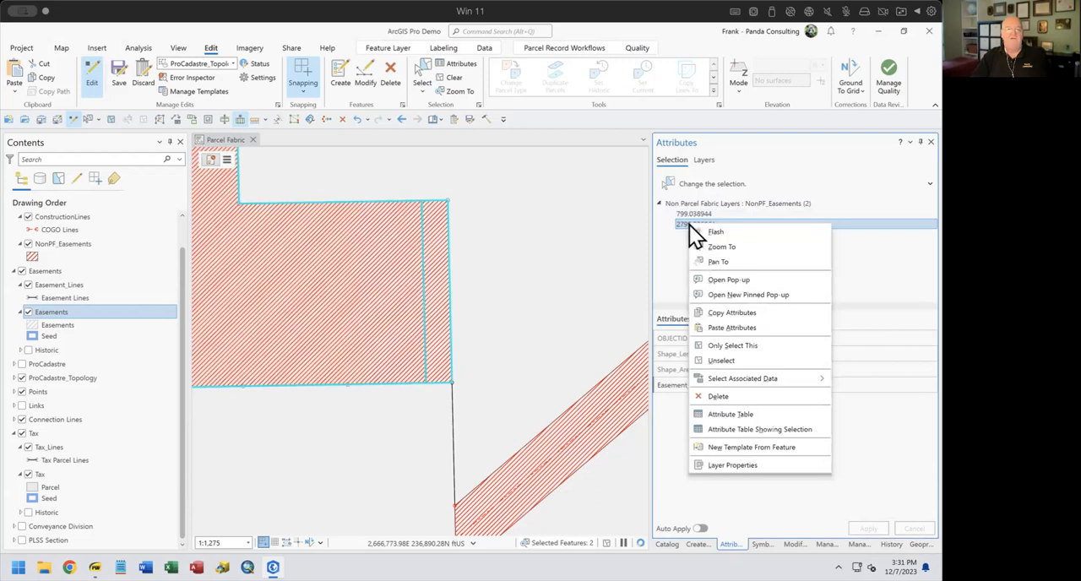
click(720, 398)
click(477, 341)
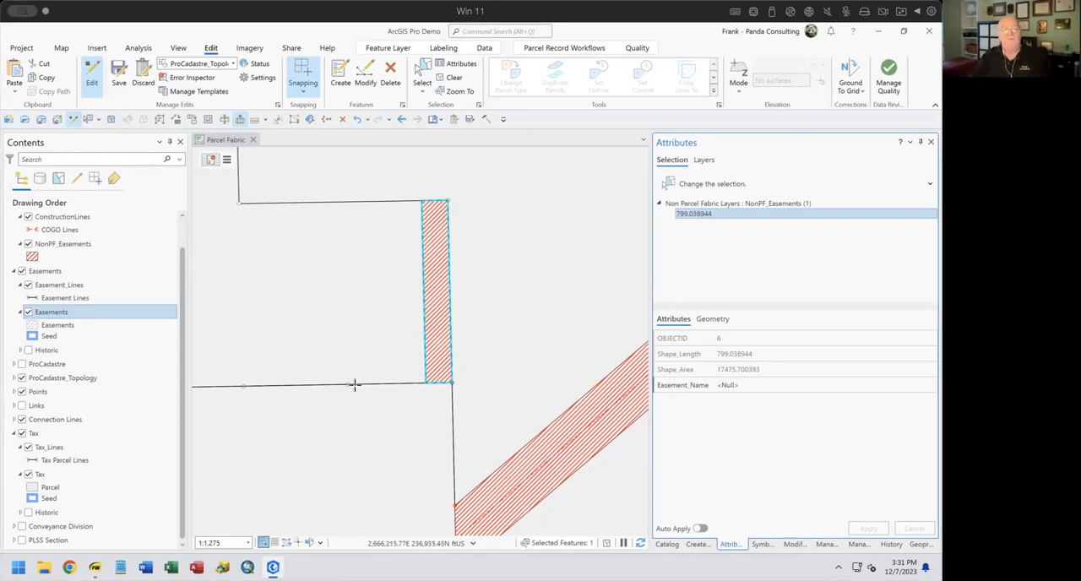
drag(354, 385, 584, 403)
drag(486, 330, 473, 401)
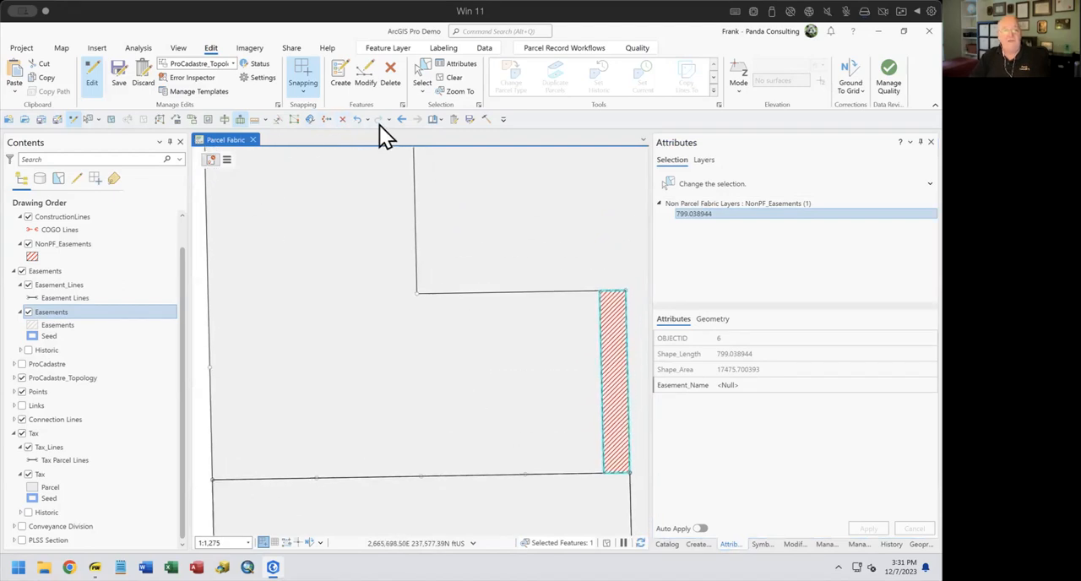
click(357, 120)
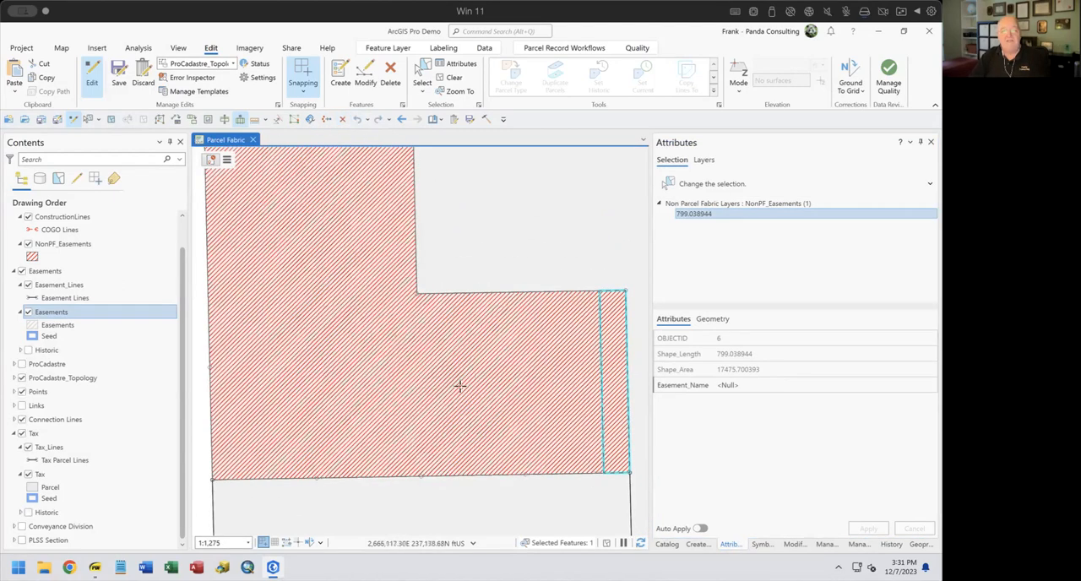
Select only the large remainder NonPF_Easements polygon, unselecting the overlapping tax parcel, and reopen Divide for it
click(421, 76)
click(344, 333)
click(690, 237)
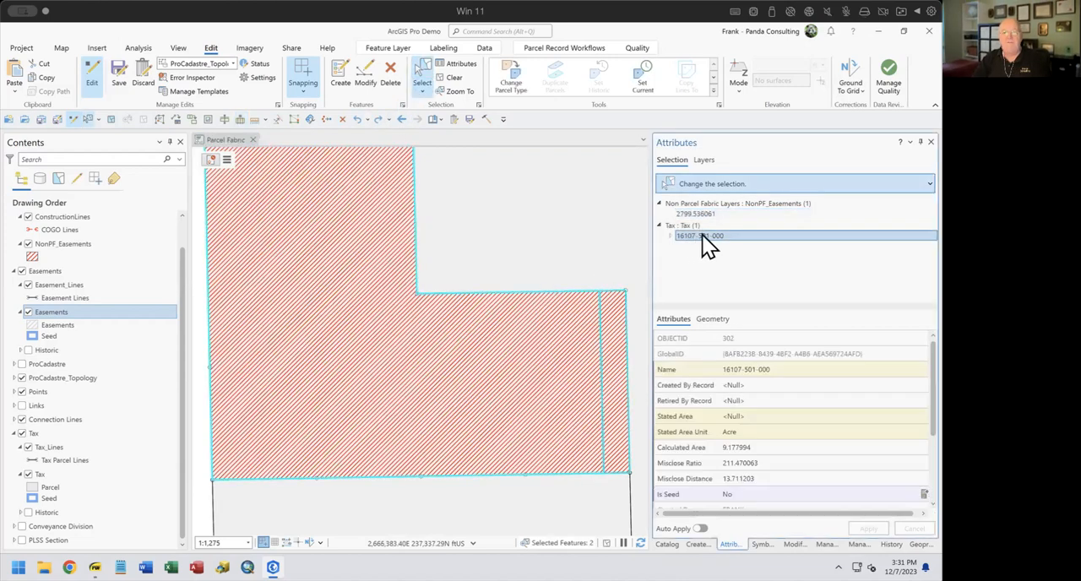
right_click(702, 236)
click(724, 194)
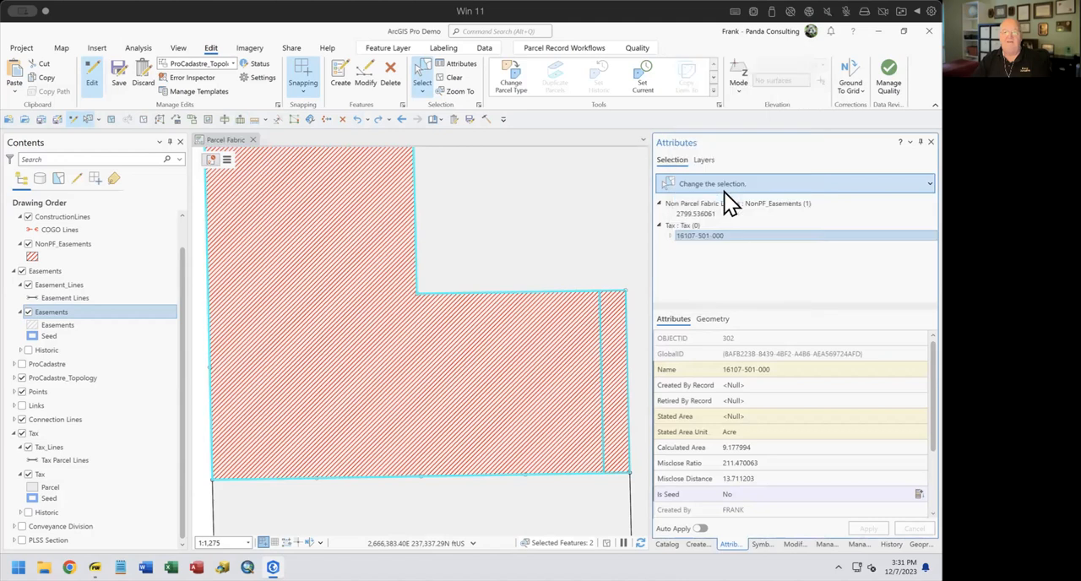
drag(422, 384, 445, 331)
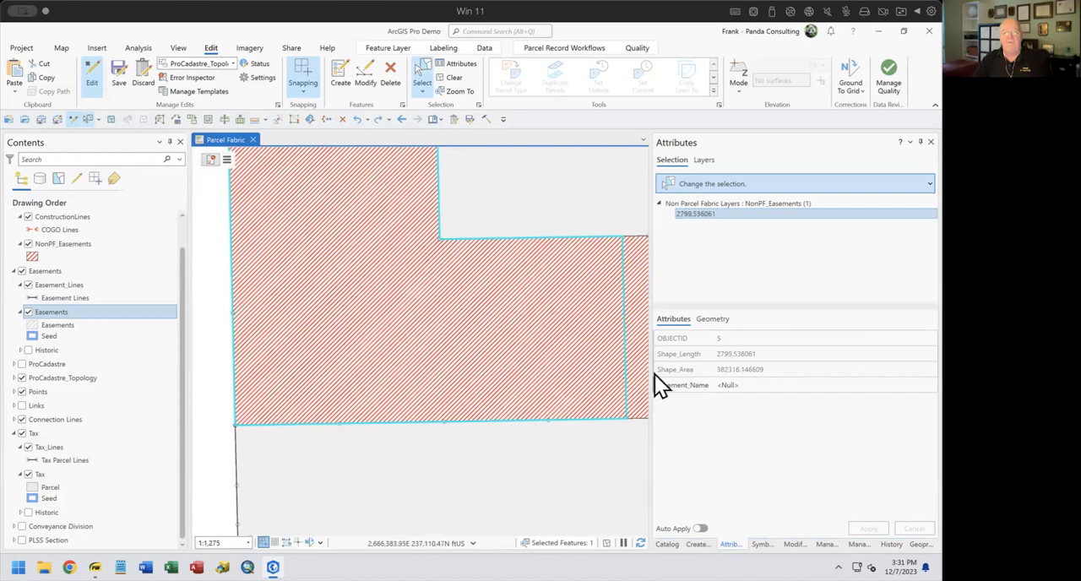
click(800, 557)
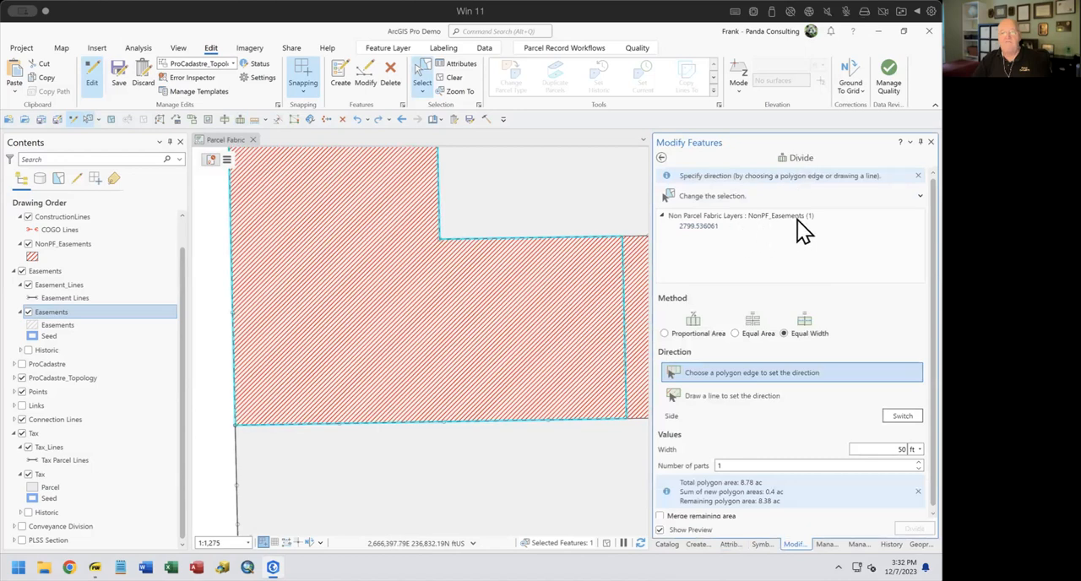
Set the equal width to 10 ft and divide off one strip along the large easement polygon's south edge
click(886, 447)
text(10)
click(574, 418)
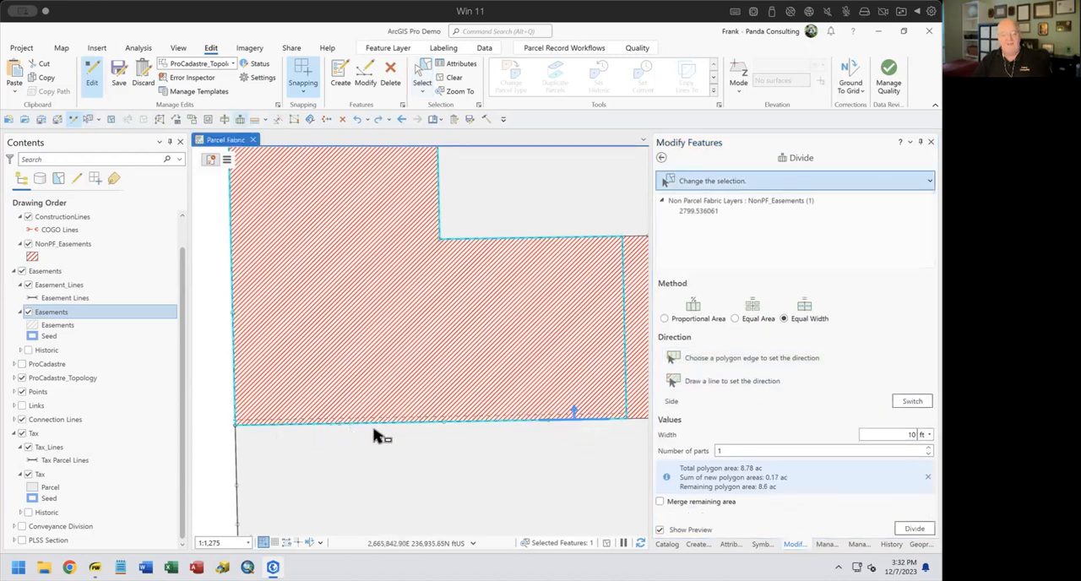
click(914, 528)
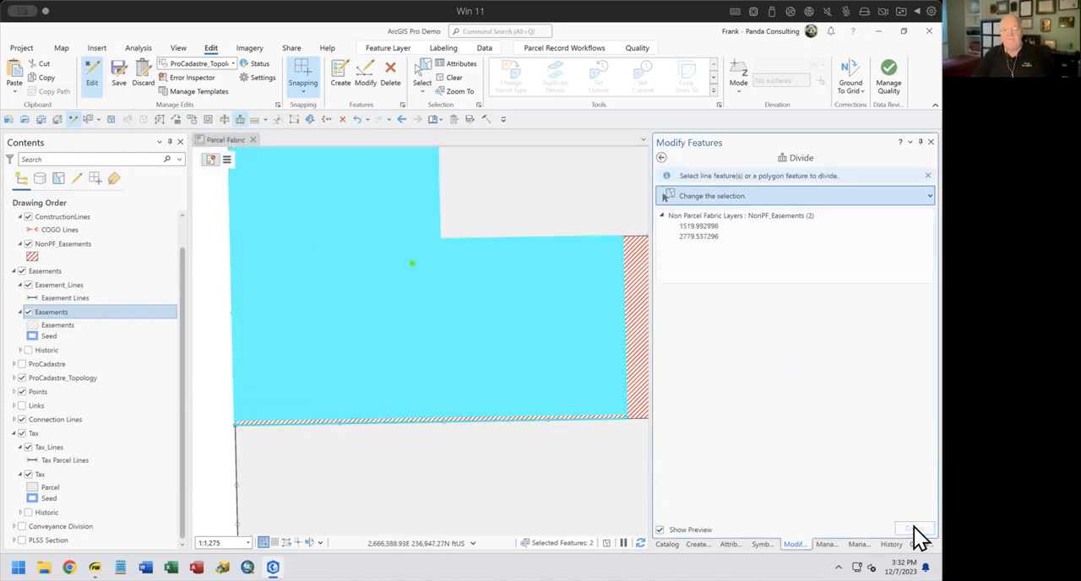
Delete the large remainder NonPF_Easements polygon so only the strips are kept, and clear the selection
click(728, 544)
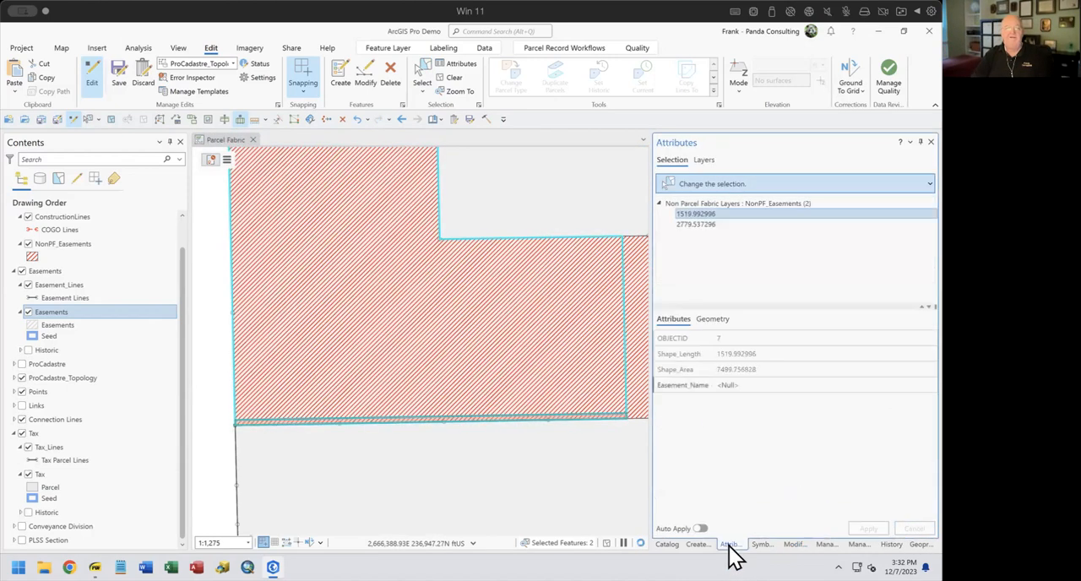
click(700, 224)
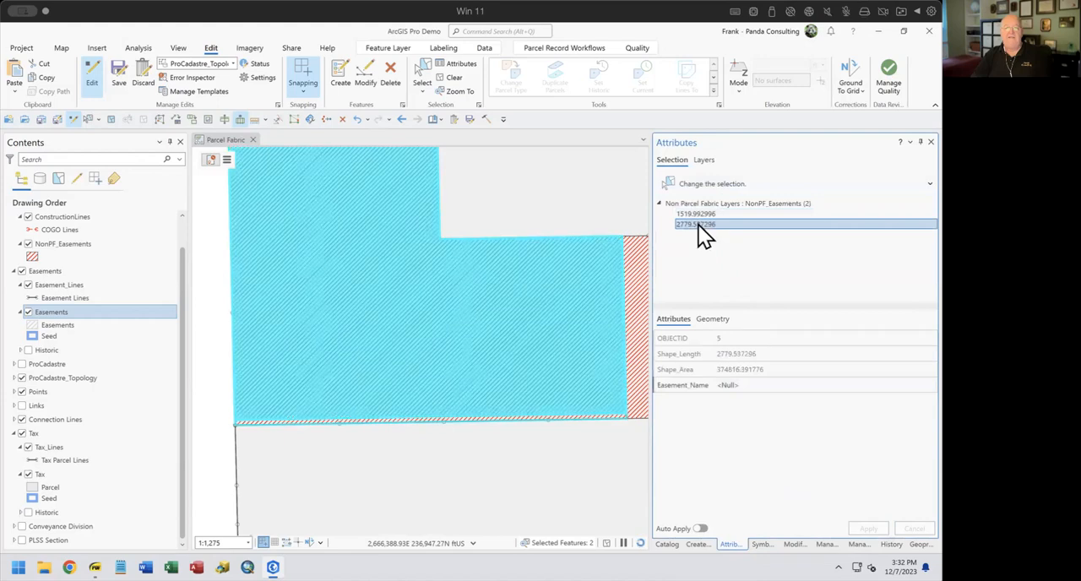
right_click(698, 224)
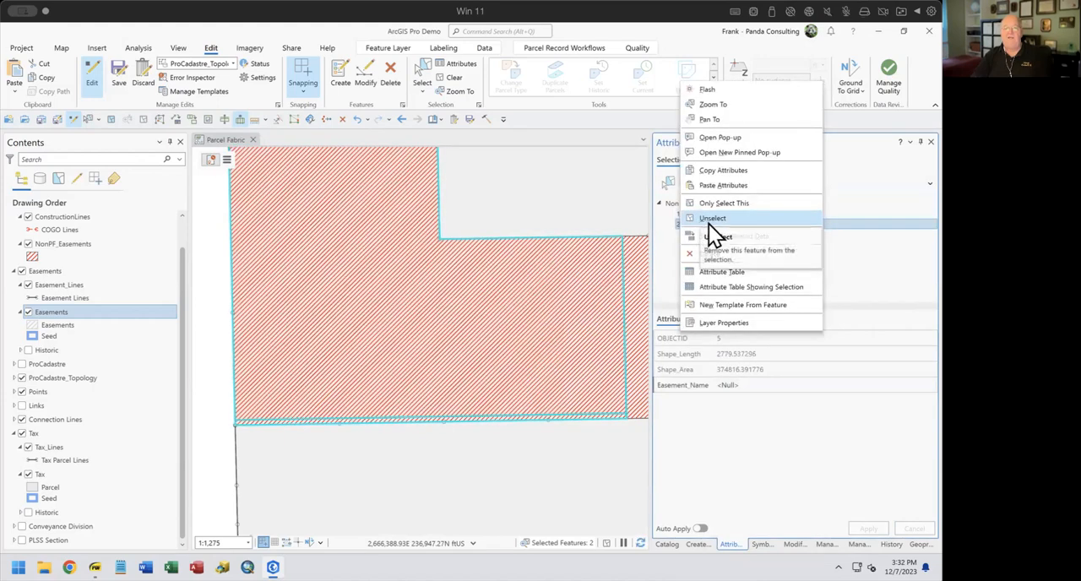
click(703, 252)
click(487, 339)
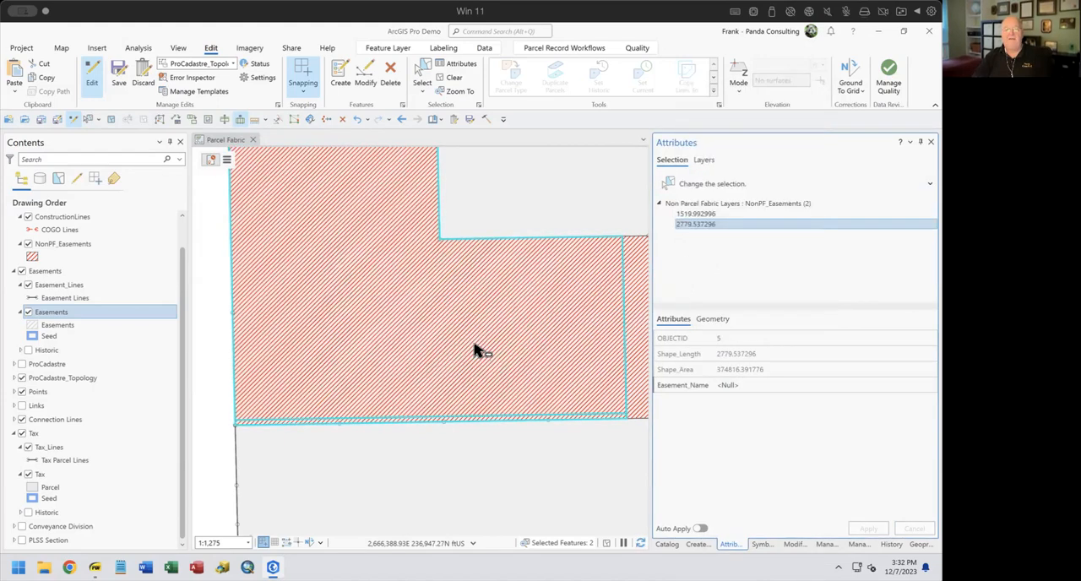
drag(542, 450, 485, 435)
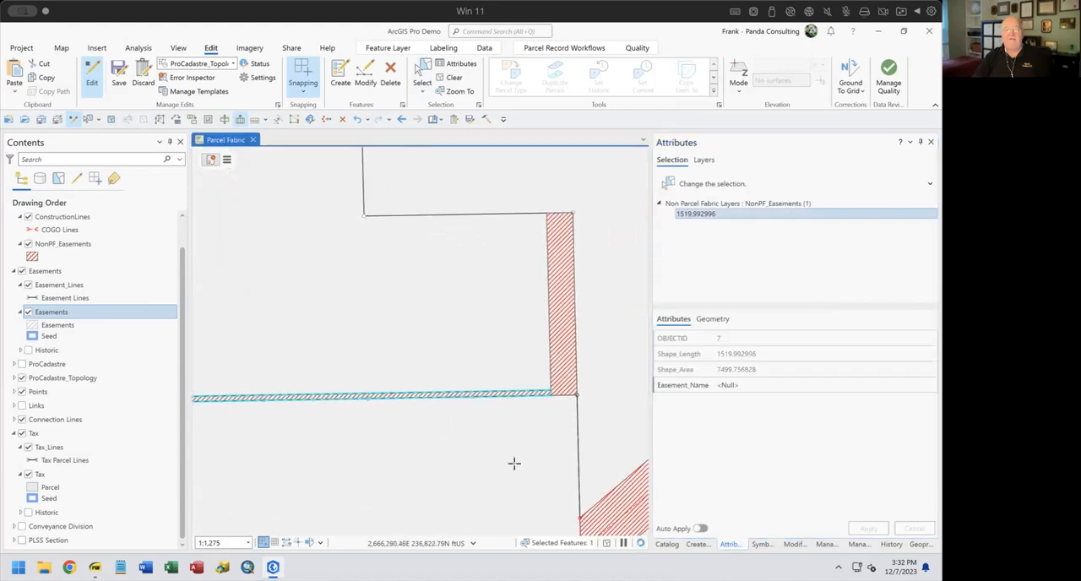
click(454, 76)
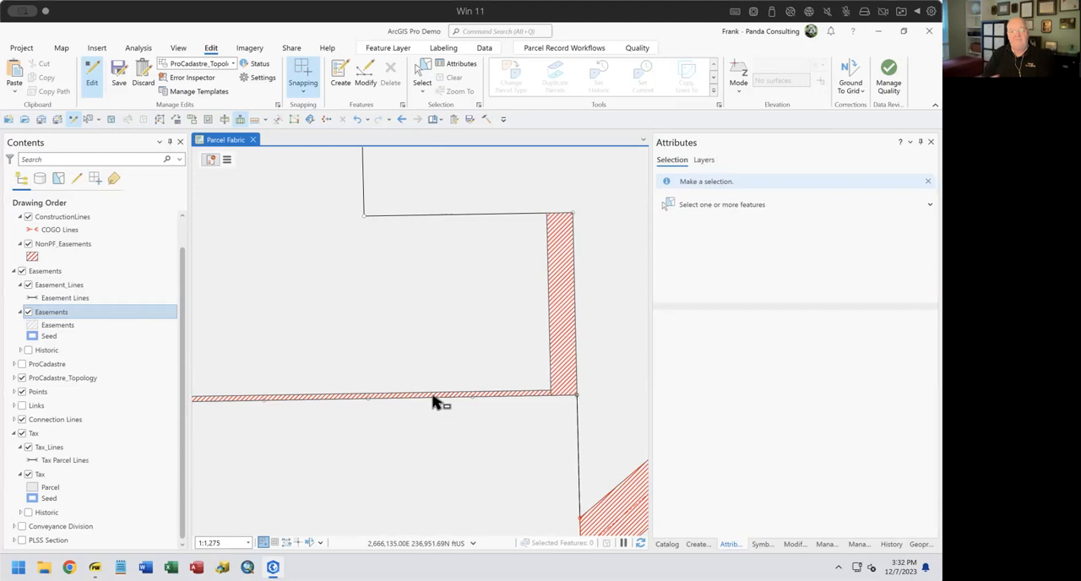
Select the 50 ft east strip and try entering "50 Ee" as its Easement_Name, discarding the entry
click(562, 307)
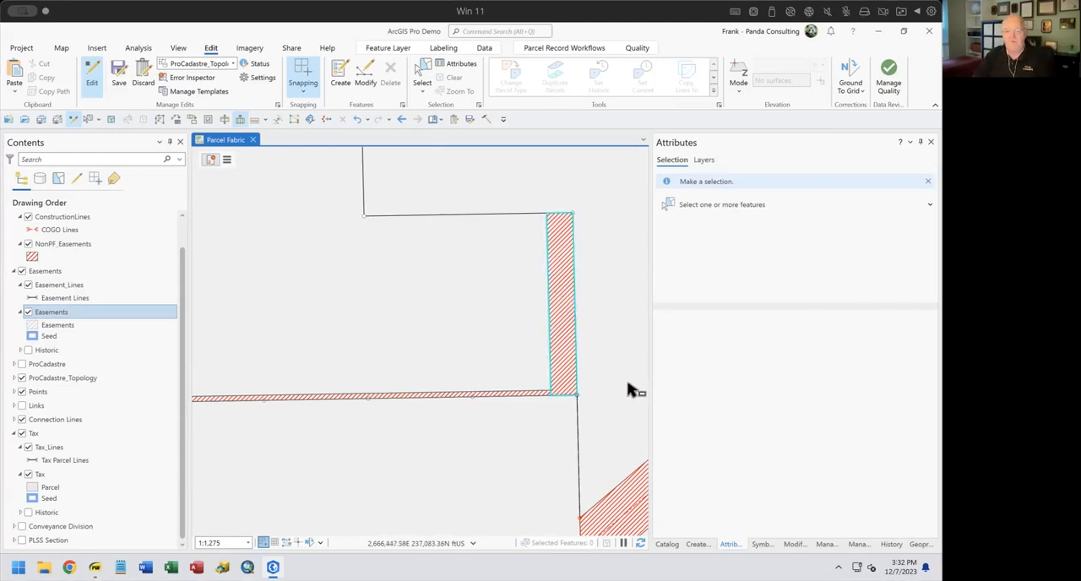
click(723, 544)
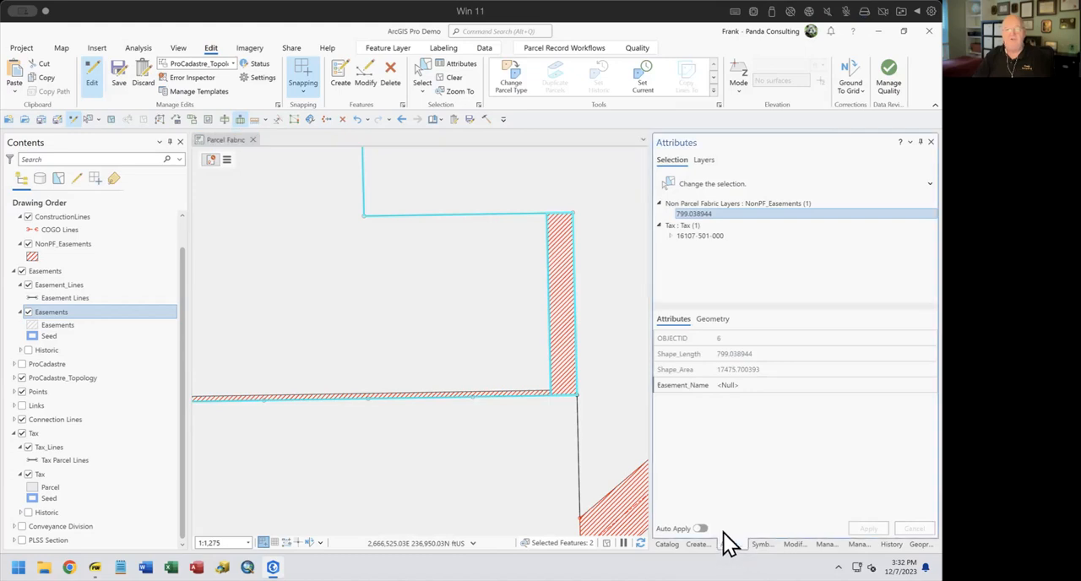
click(705, 205)
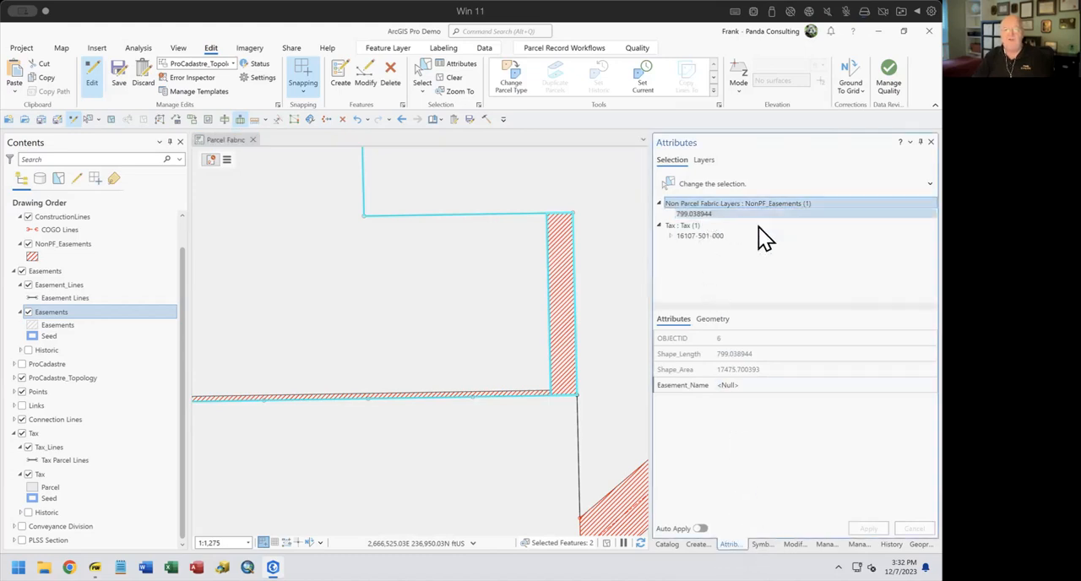
click(771, 377)
click(770, 384)
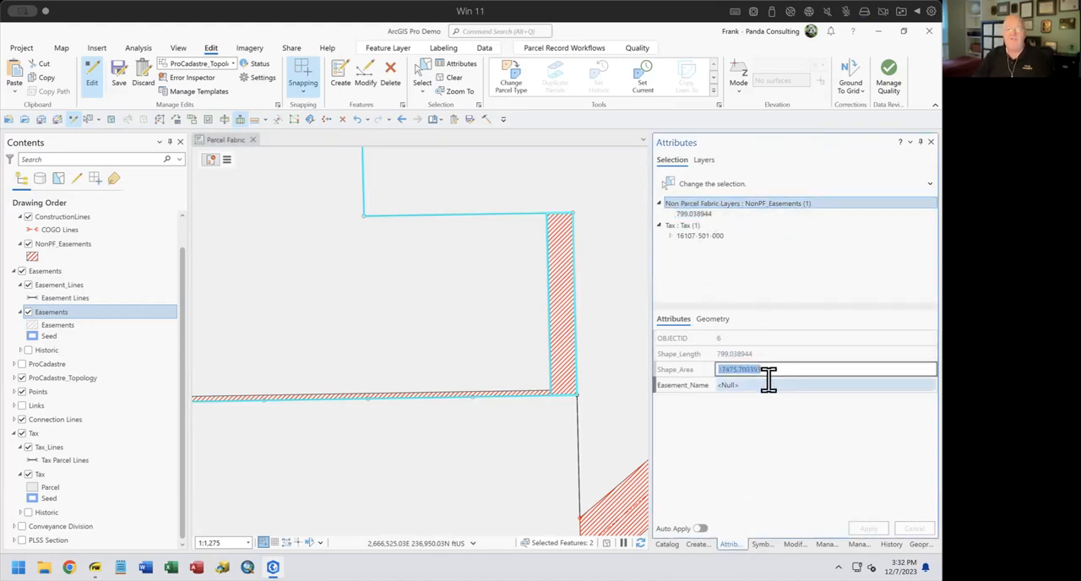
text(50 Eee)
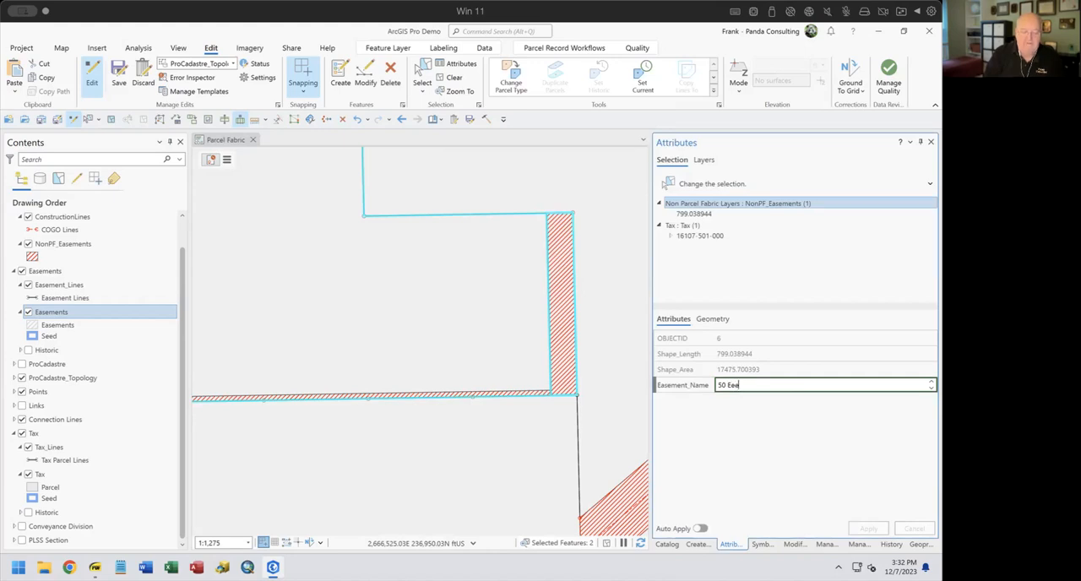
key(Escape)
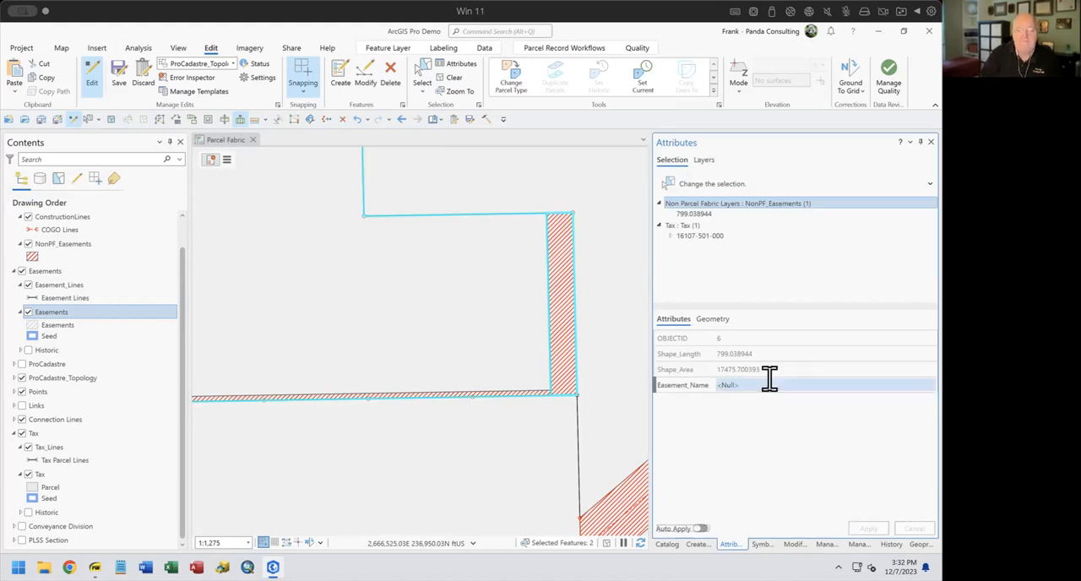
Select the 10 ft south strip and try entering "10 Ee" as its Easement_Name, discarding the entry
click(485, 394)
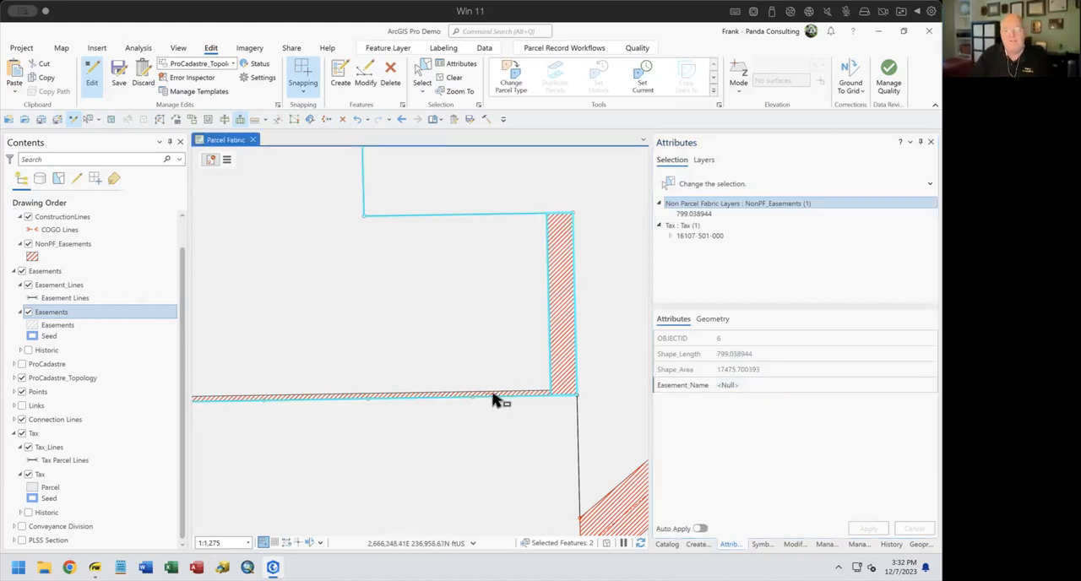
click(696, 214)
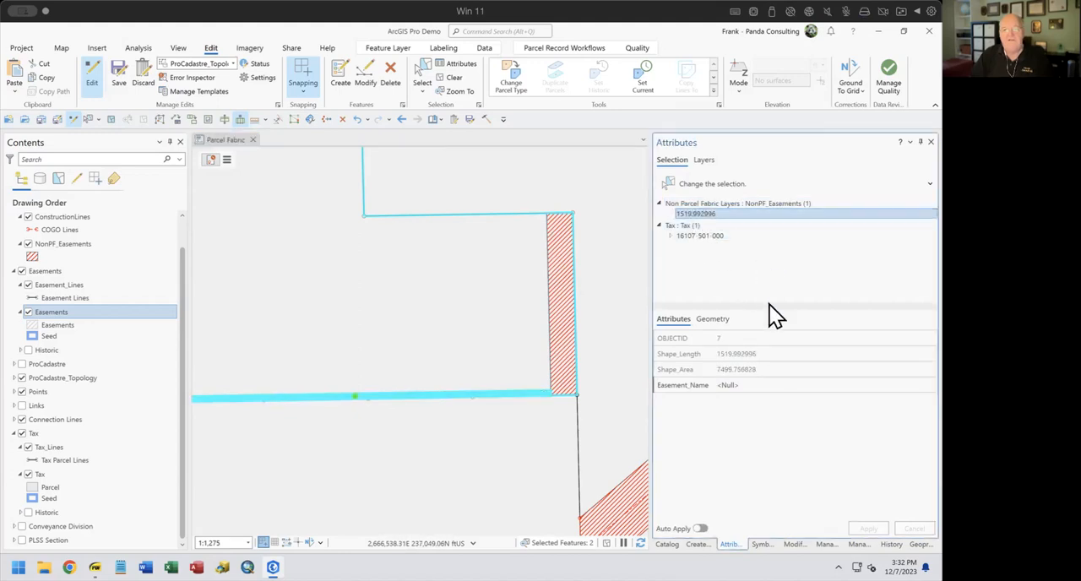
click(760, 382)
text(10 Ea)
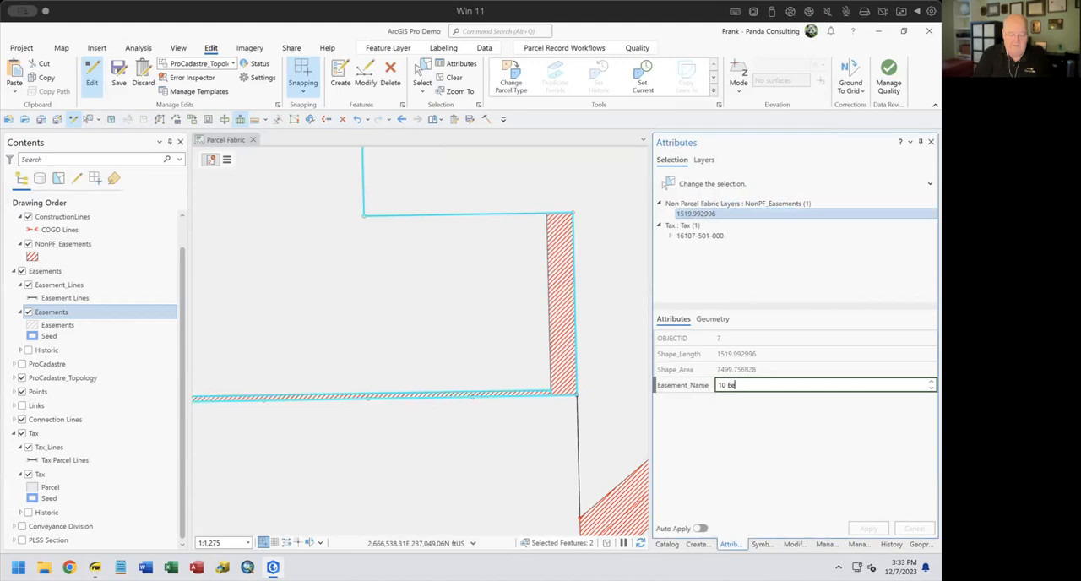
text( Eee)
key(Escape)
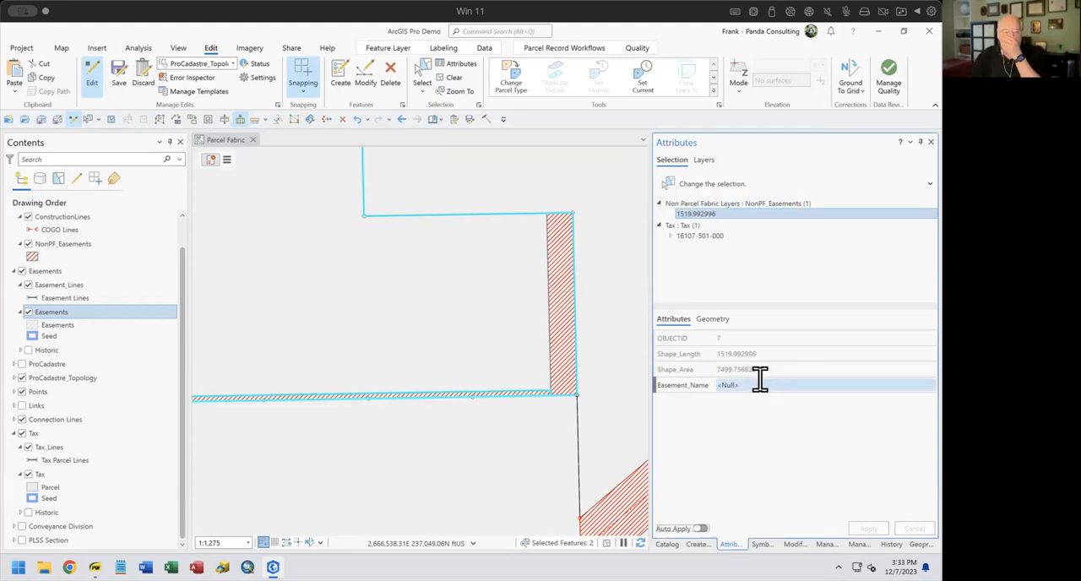
Turn on labels for the NonPF_Easements layer
click(48, 243)
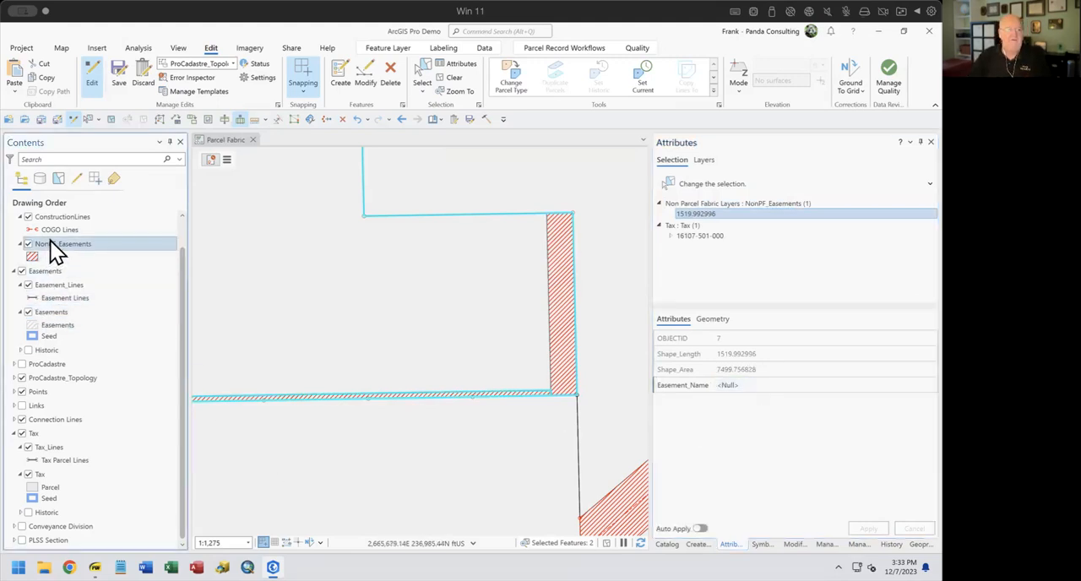
right_click(52, 243)
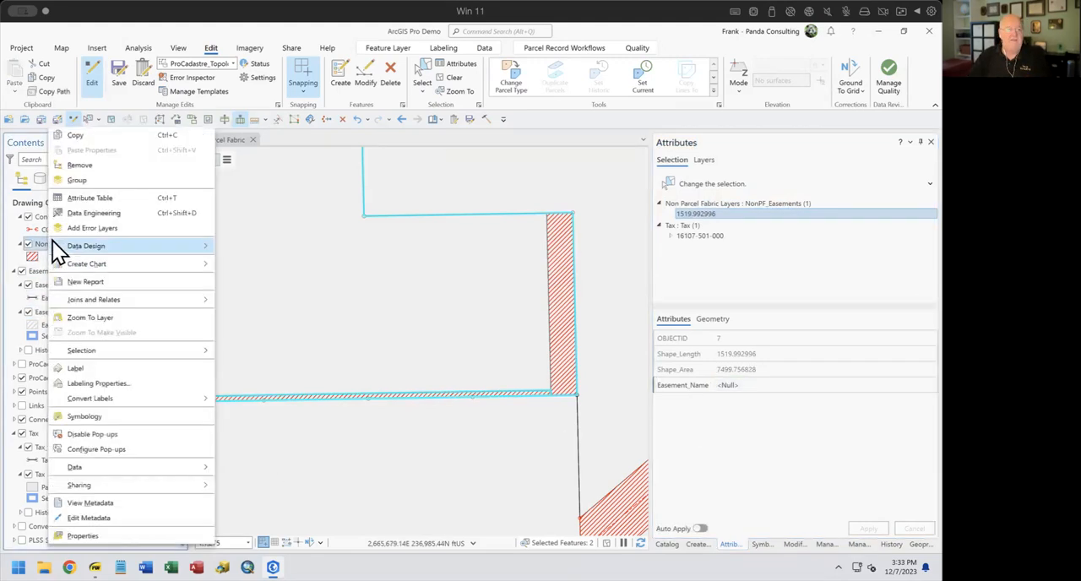
click(107, 369)
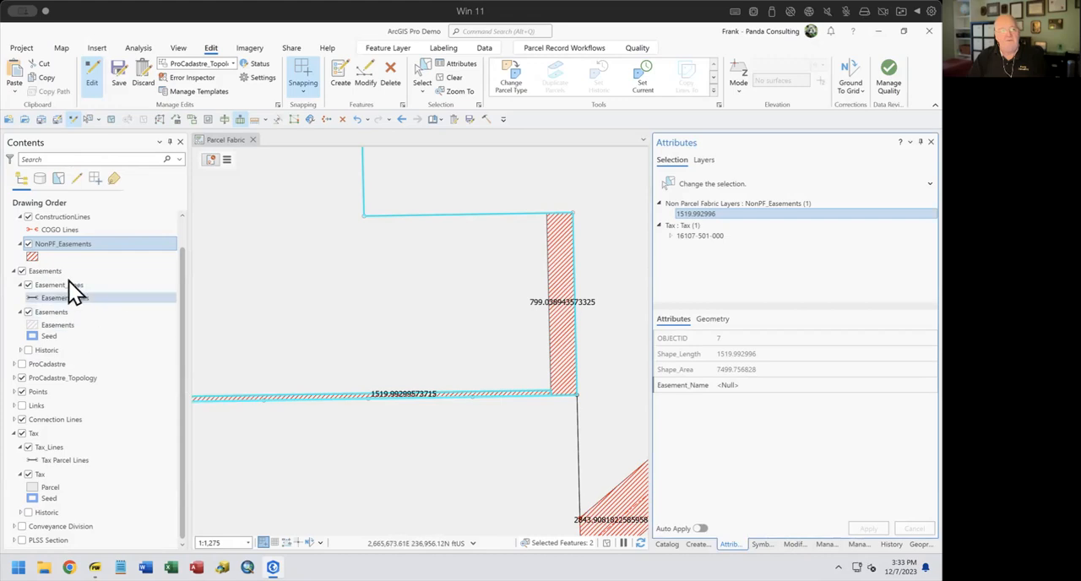
Replace the NonPF_Easements label expression with $feature.Easement_Name and apply it
right_click(69, 240)
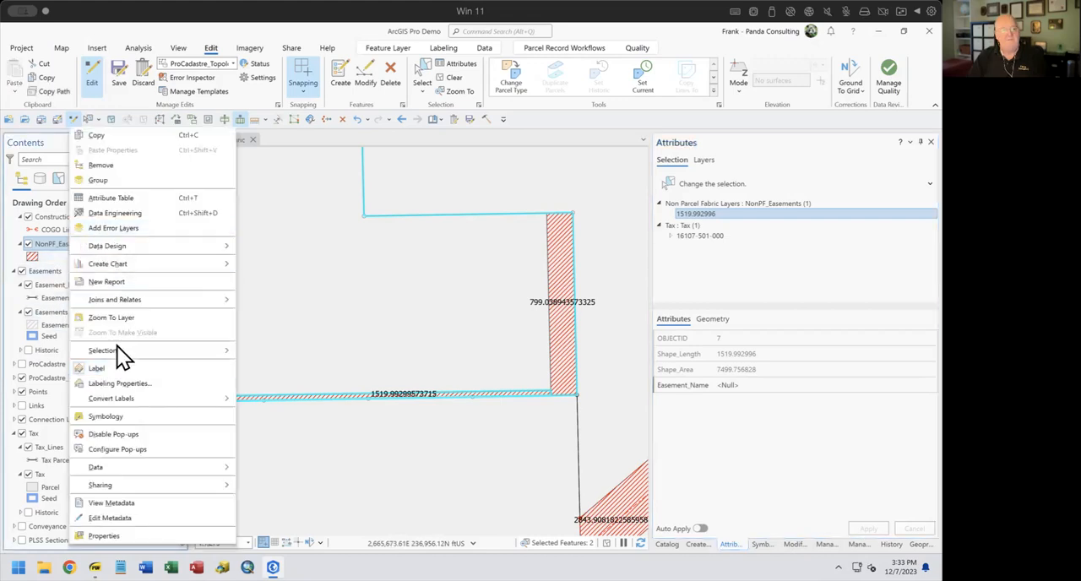
click(129, 384)
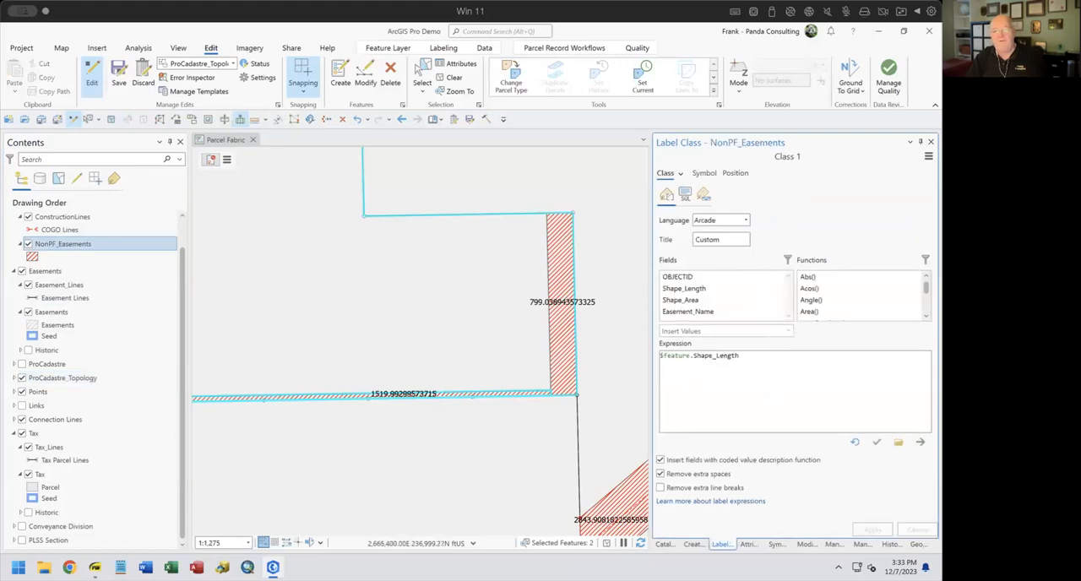
drag(772, 368, 598, 366)
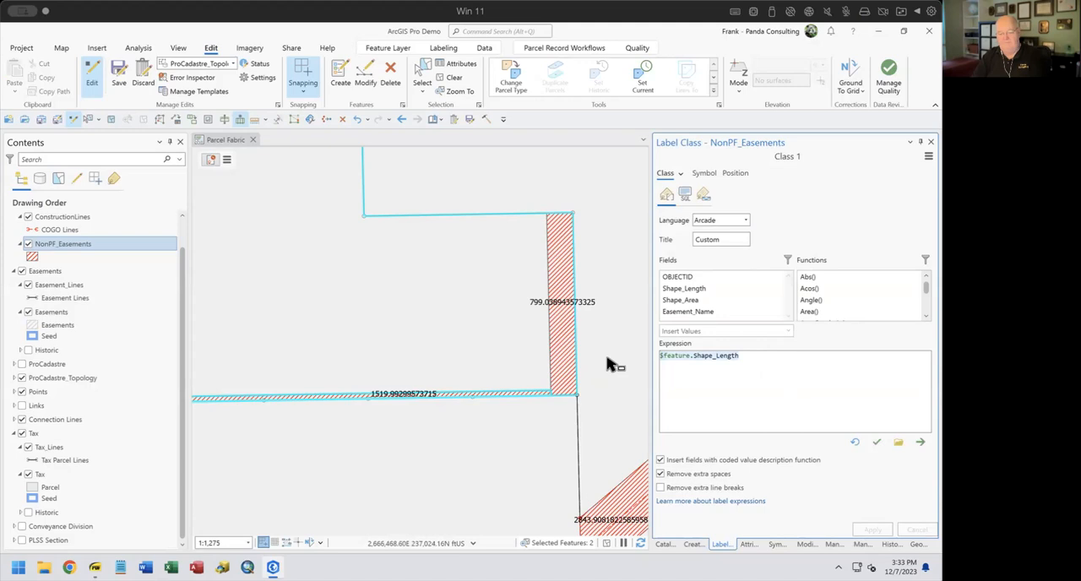
key(Delete)
double_click(707, 310)
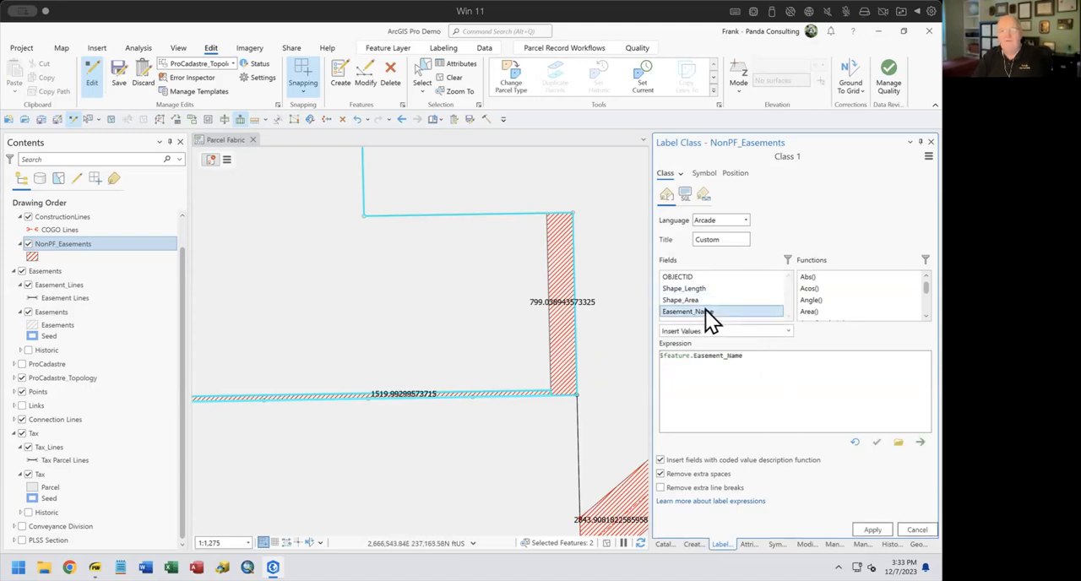
click(875, 529)
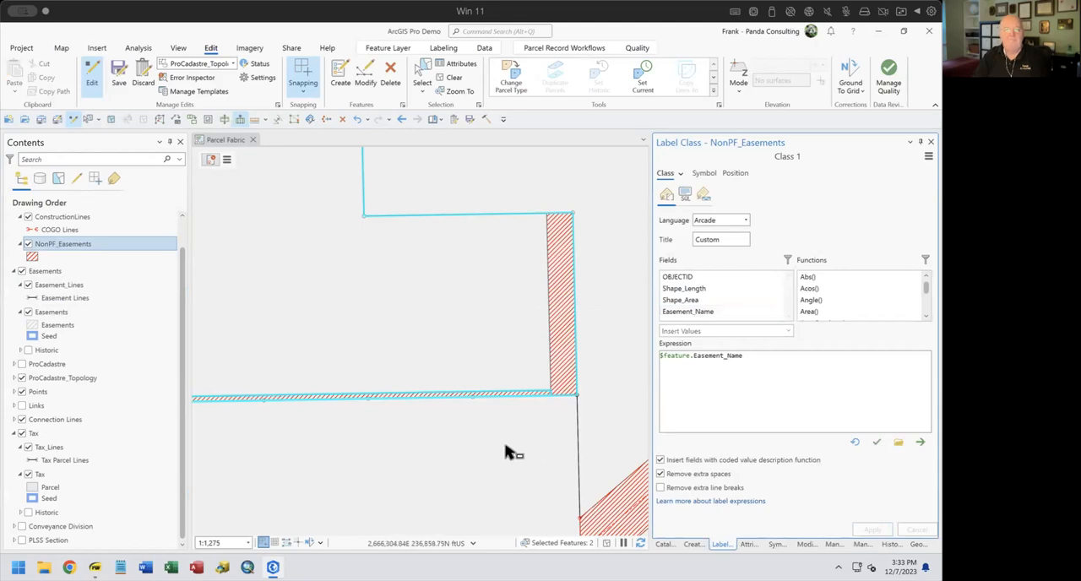
Set the label placement of NonPF_Easements Class 1 to Straight in polygon
drag(507, 426, 516, 400)
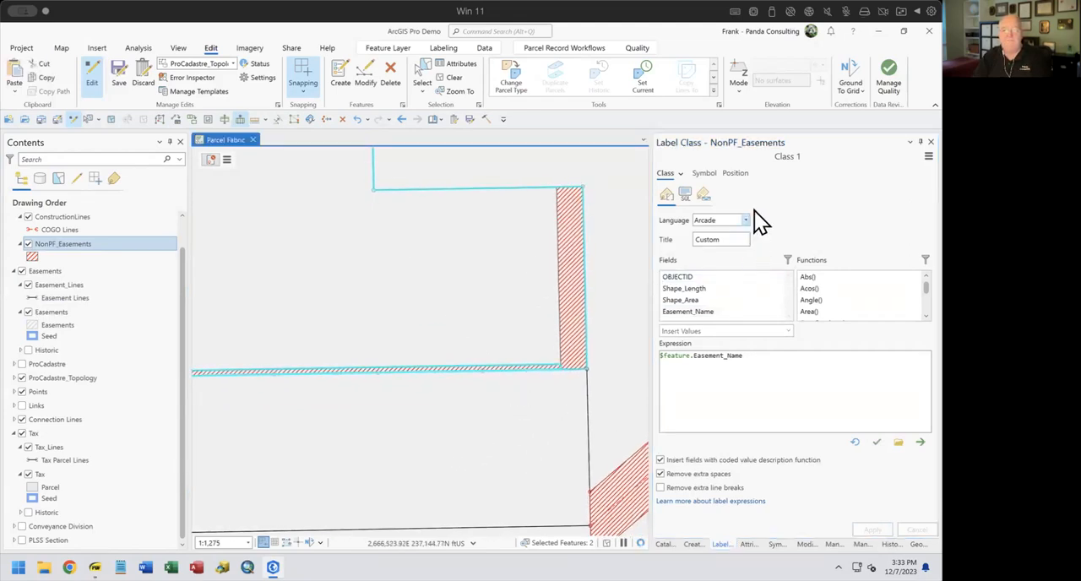
click(681, 171)
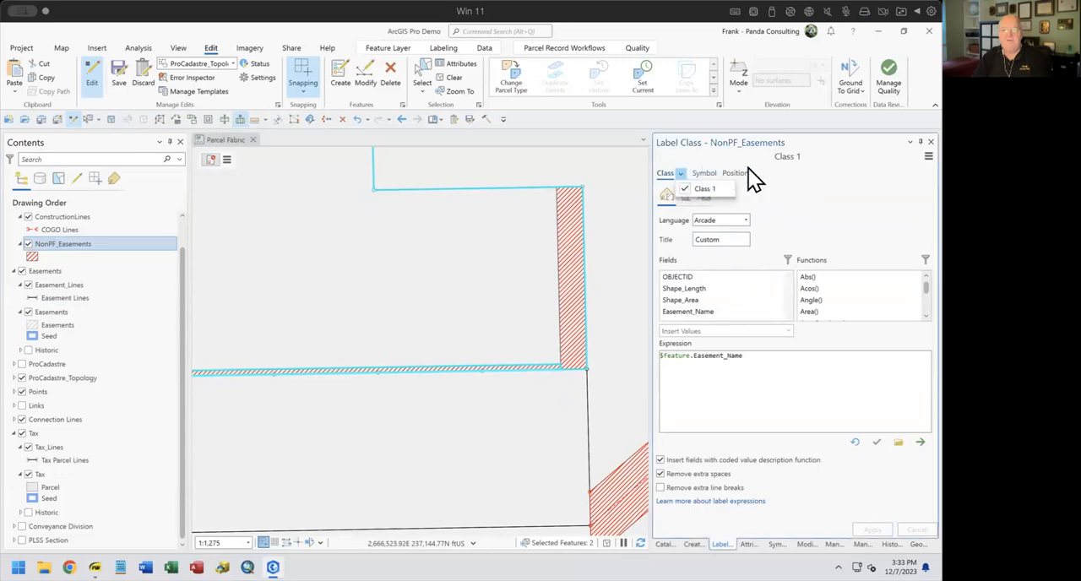
click(307, 268)
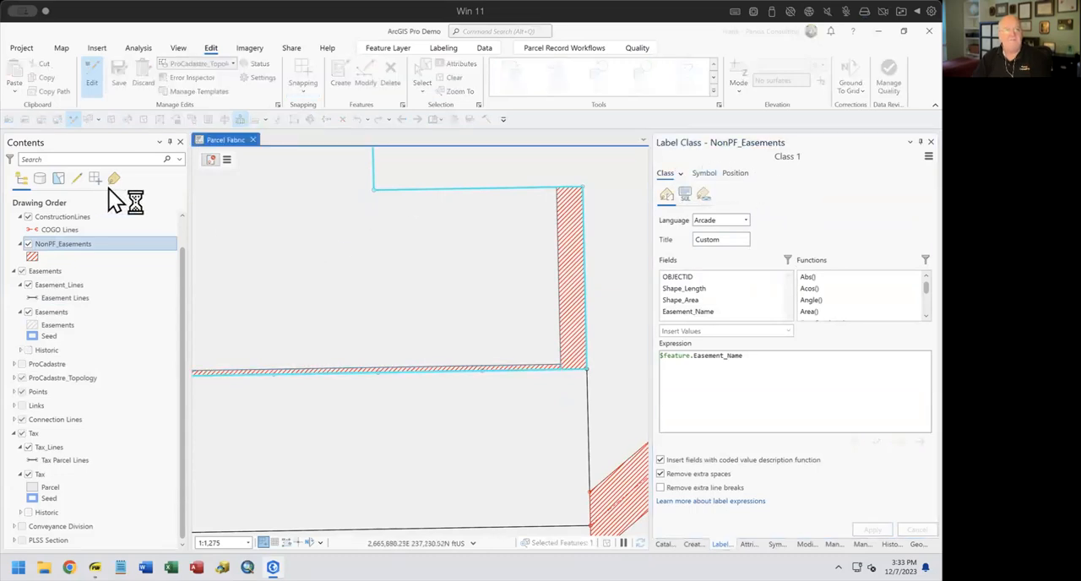
click(736, 173)
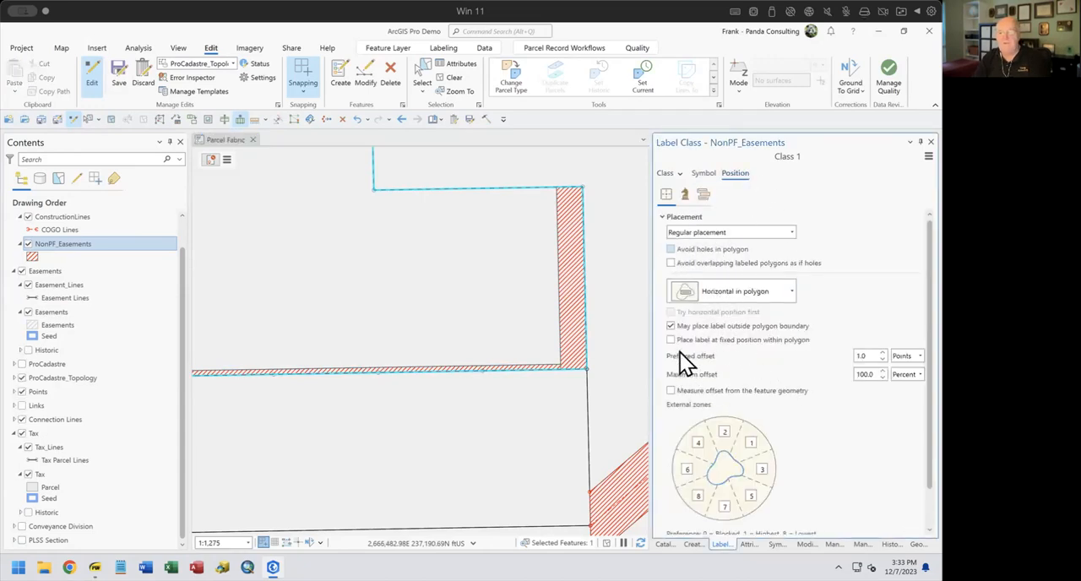
click(719, 287)
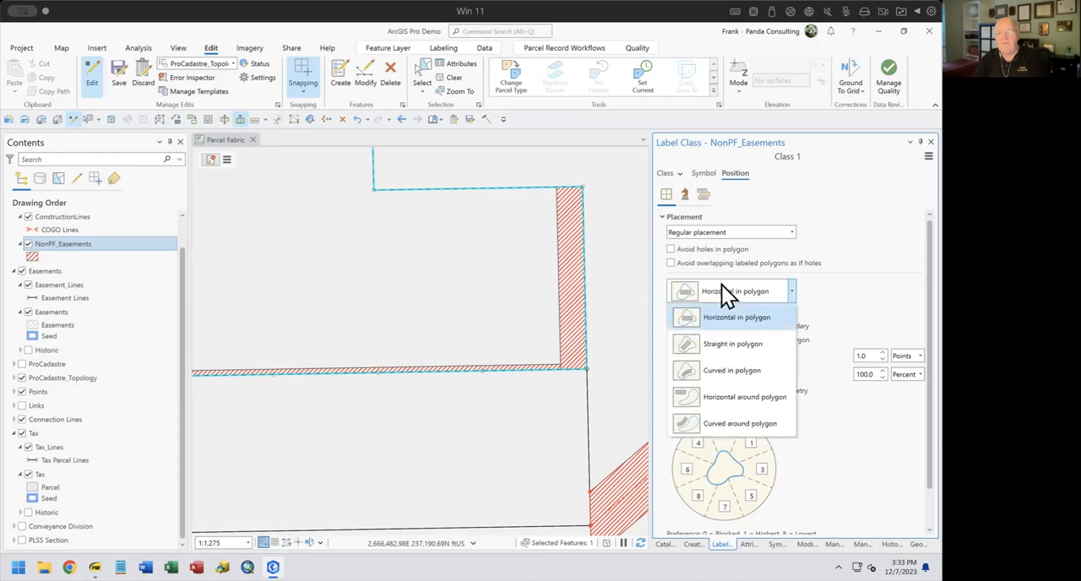
click(761, 339)
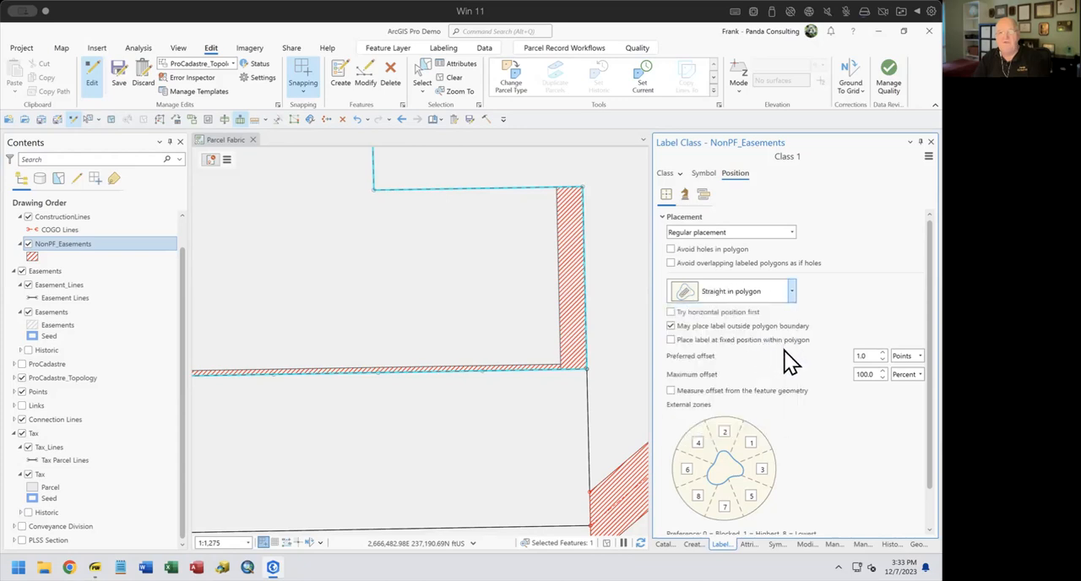
click(741, 289)
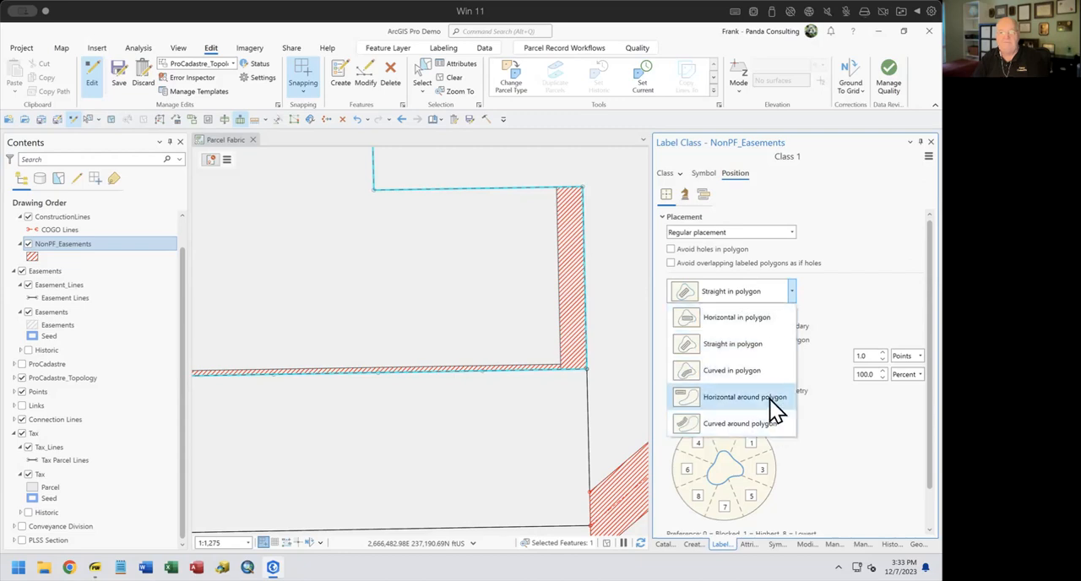
click(743, 344)
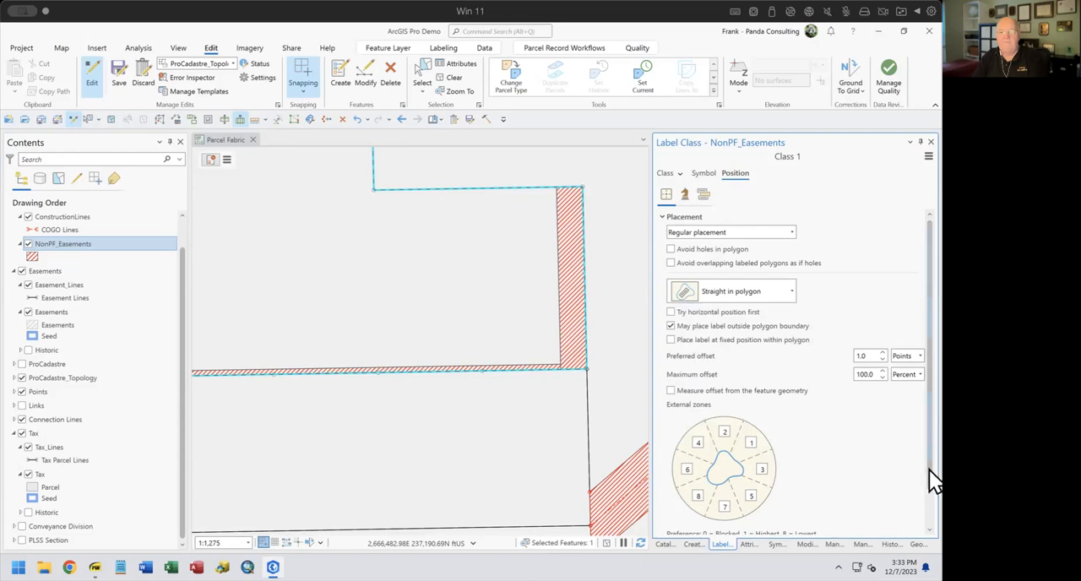
scroll(928, 469, down, 1)
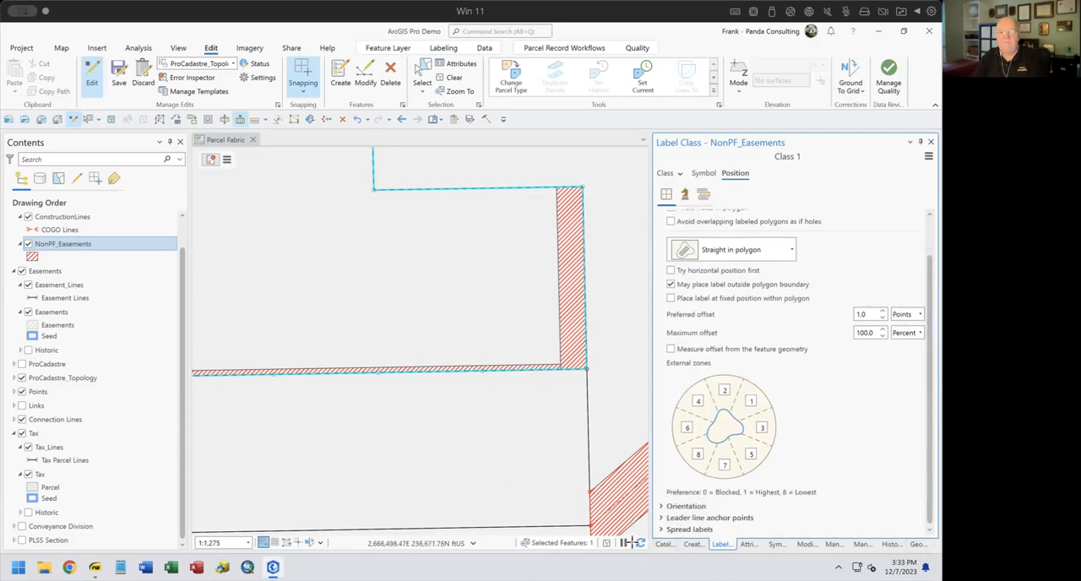
Refresh the map and check the NonPF_Easements labeling settings and label display on the east easement strip
click(639, 543)
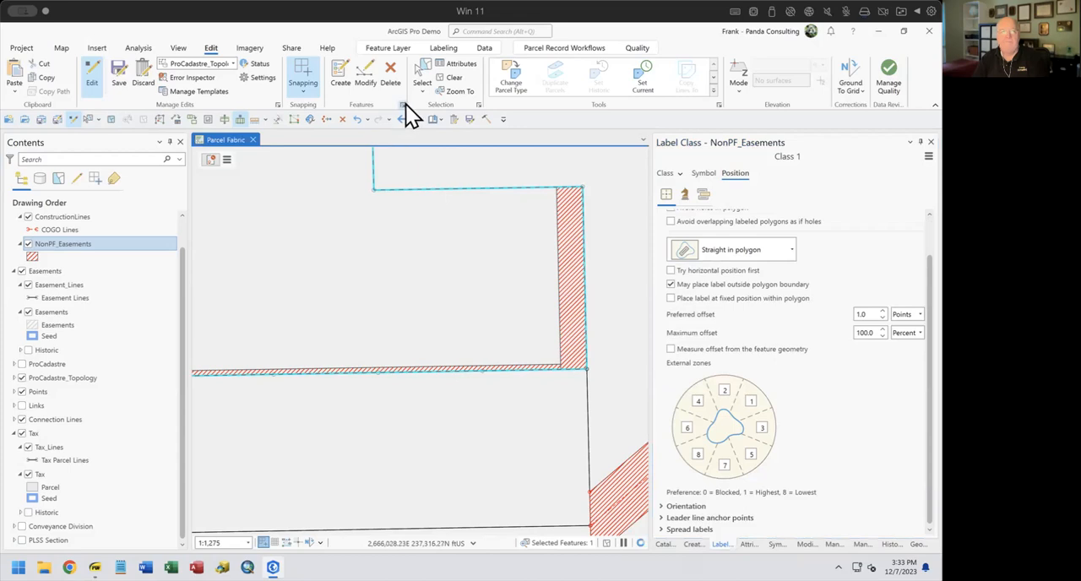
click(437, 49)
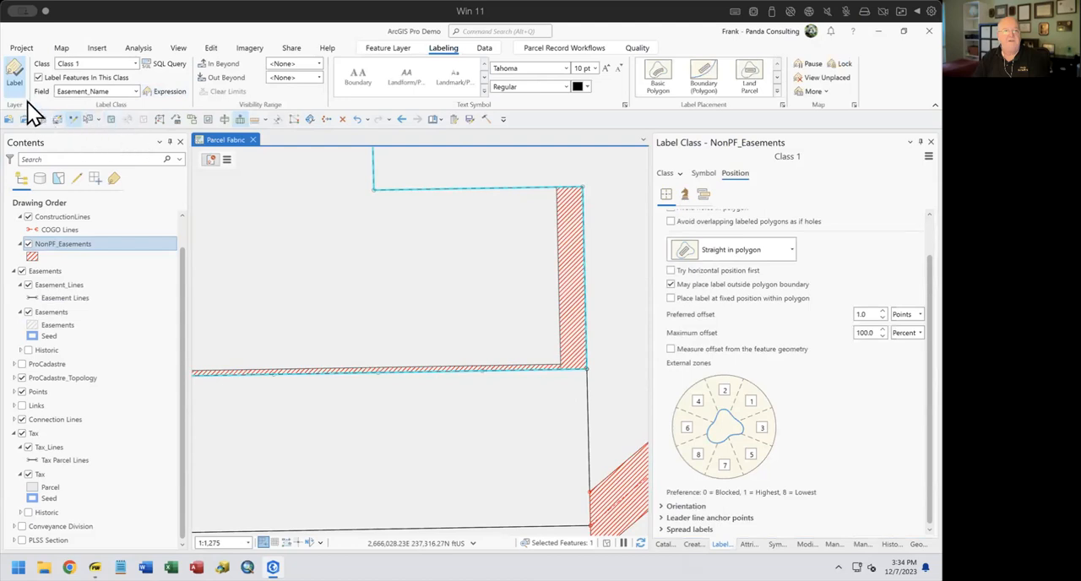
scroll(603, 256, up, 6)
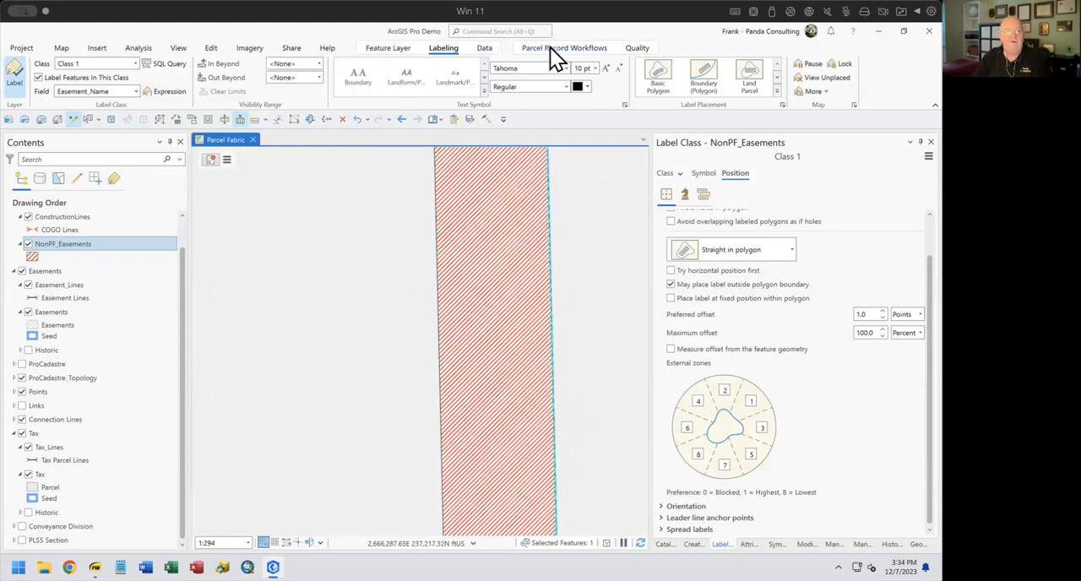
Clear the feature selection and display the Create Features templates
click(438, 119)
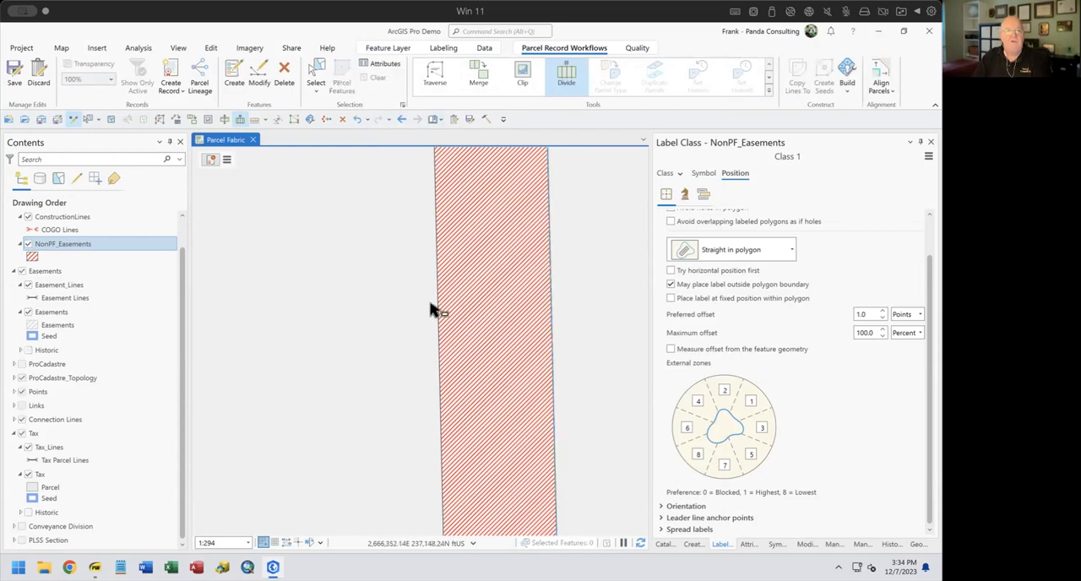
scroll(477, 345, down, 5)
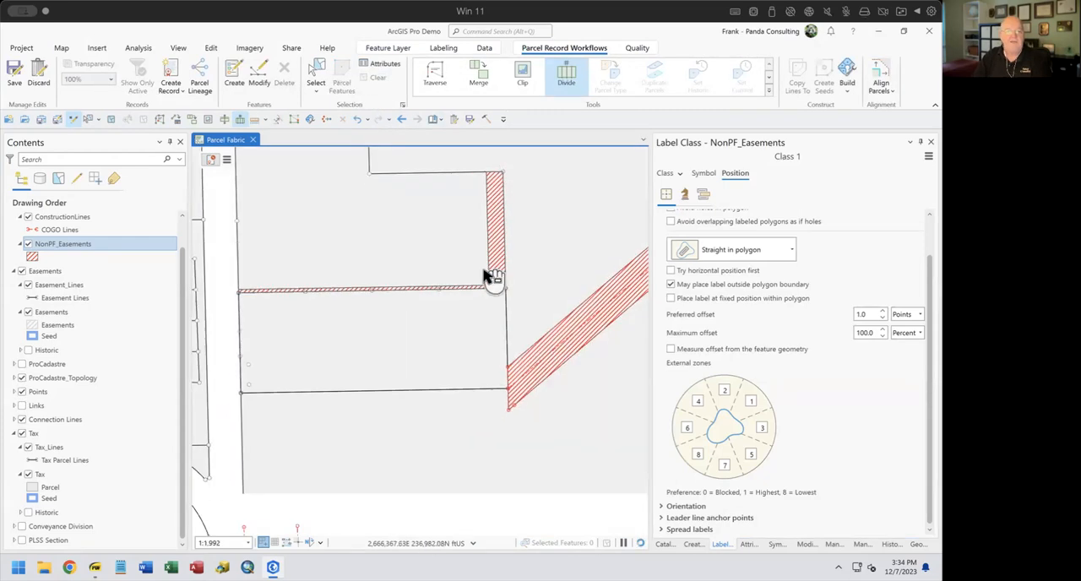
drag(515, 309, 500, 302)
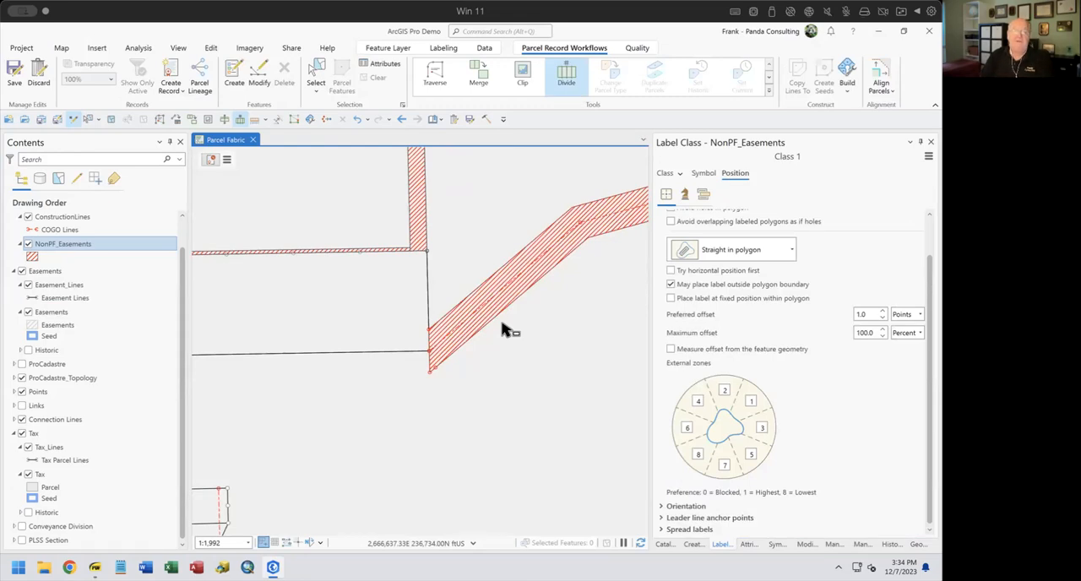
click(692, 545)
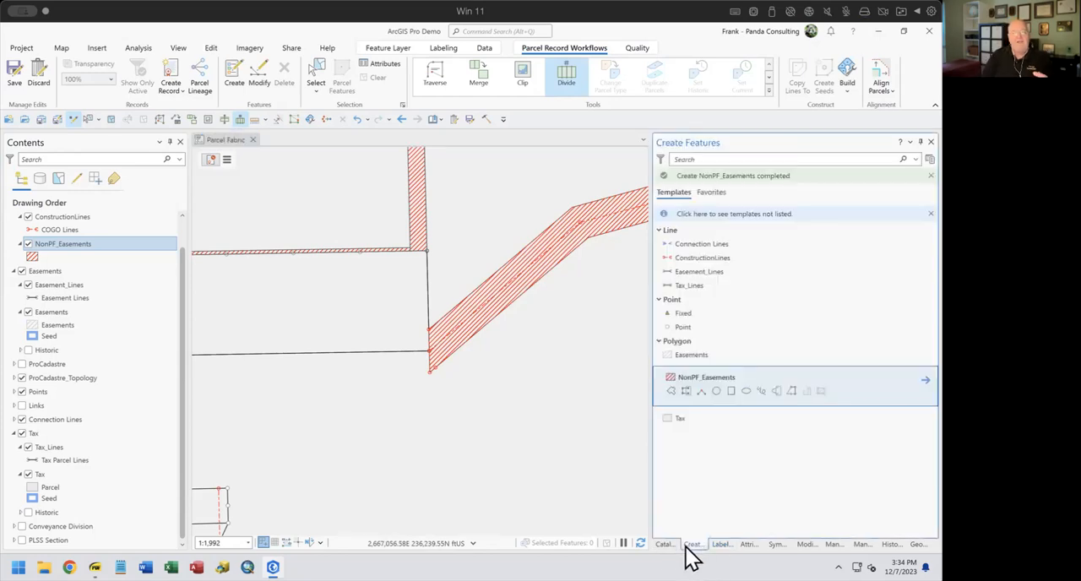
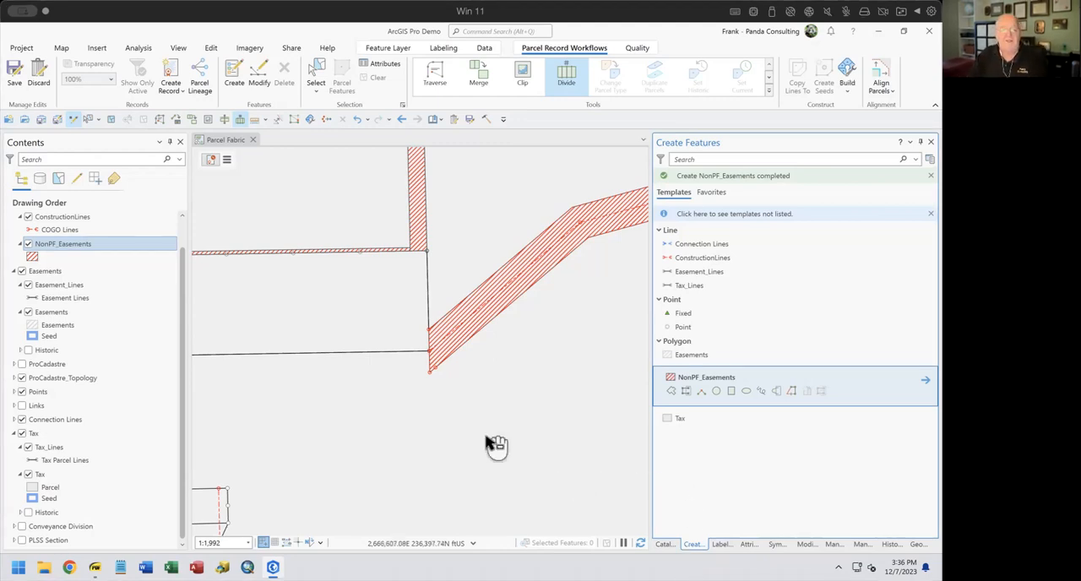
Turn on the Conveyance Division layer group so its lots display in the map
drag(487, 446, 303, 491)
scroll(464, 434, up, 2)
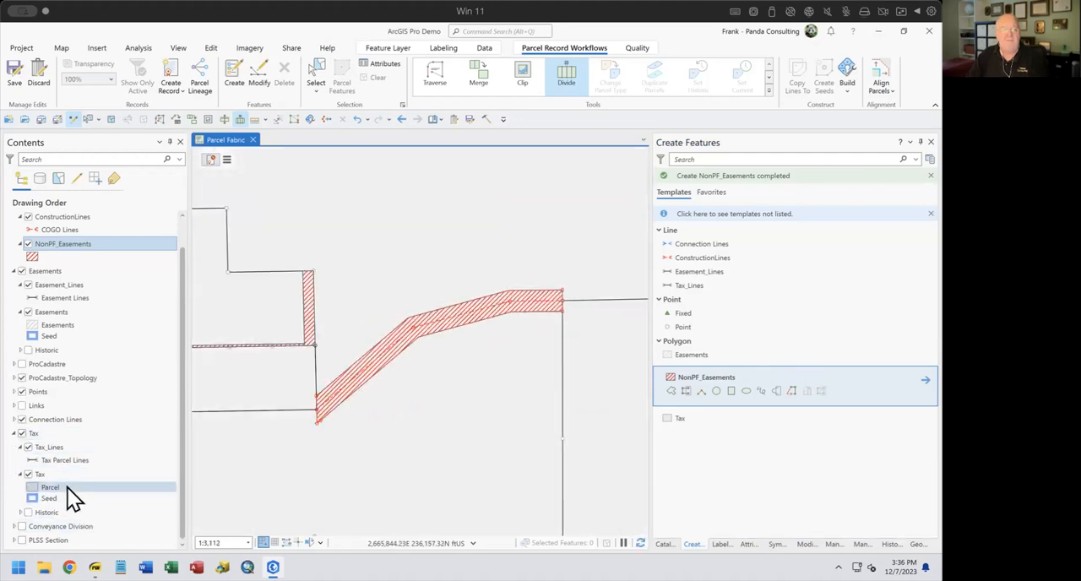
click(19, 526)
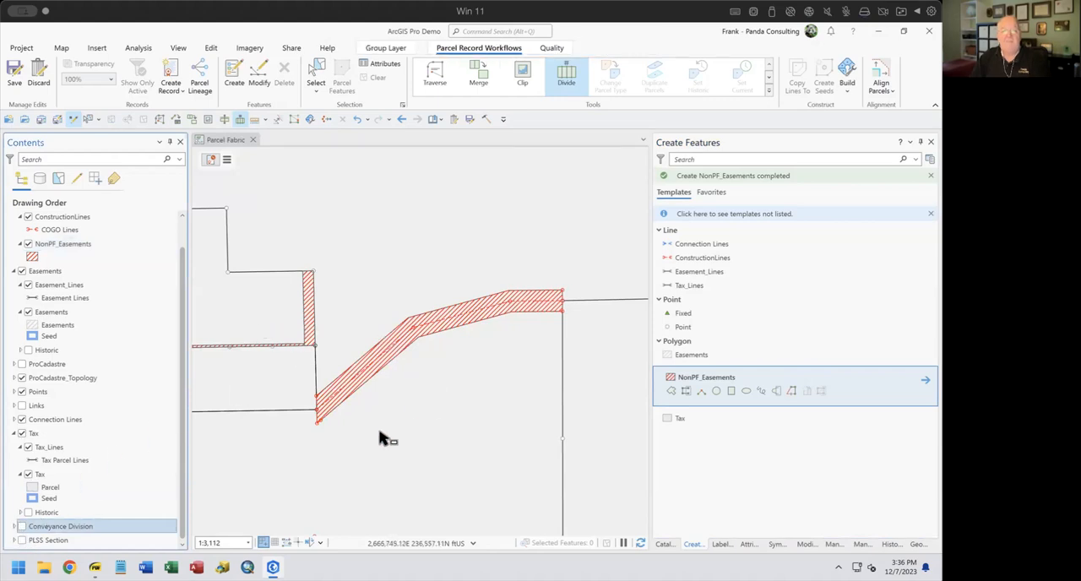
drag(385, 436, 540, 287)
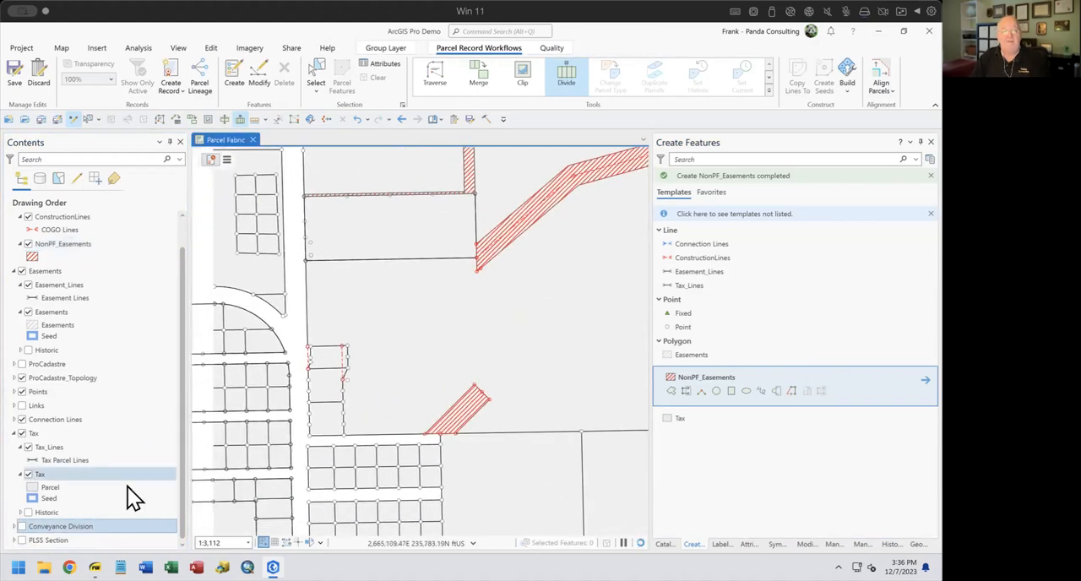
click(22, 526)
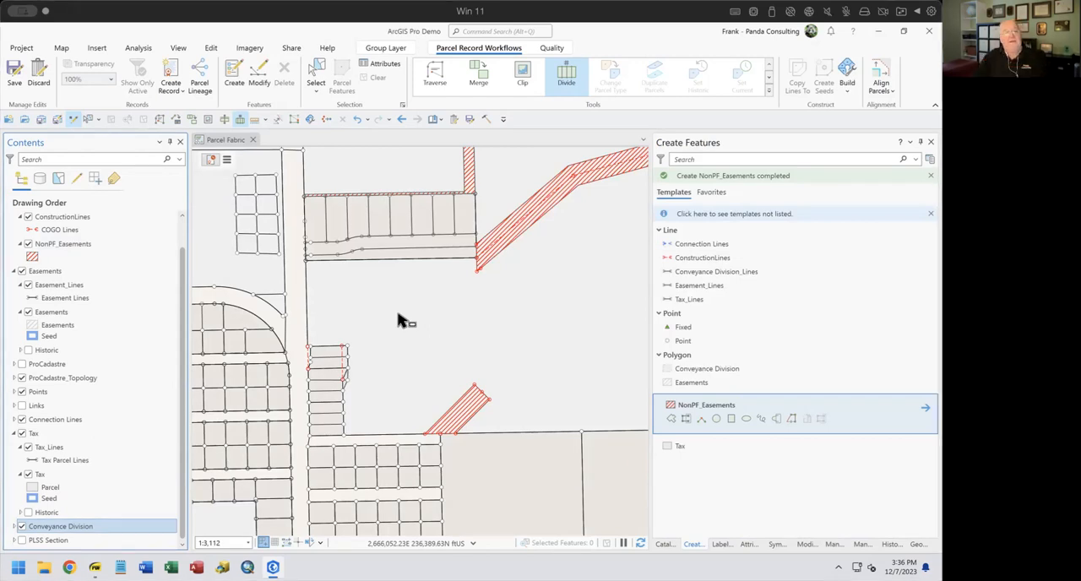
Select the large parcel surrounding the short diagonal easement strip, and clear the selection again
click(444, 374)
click(462, 427)
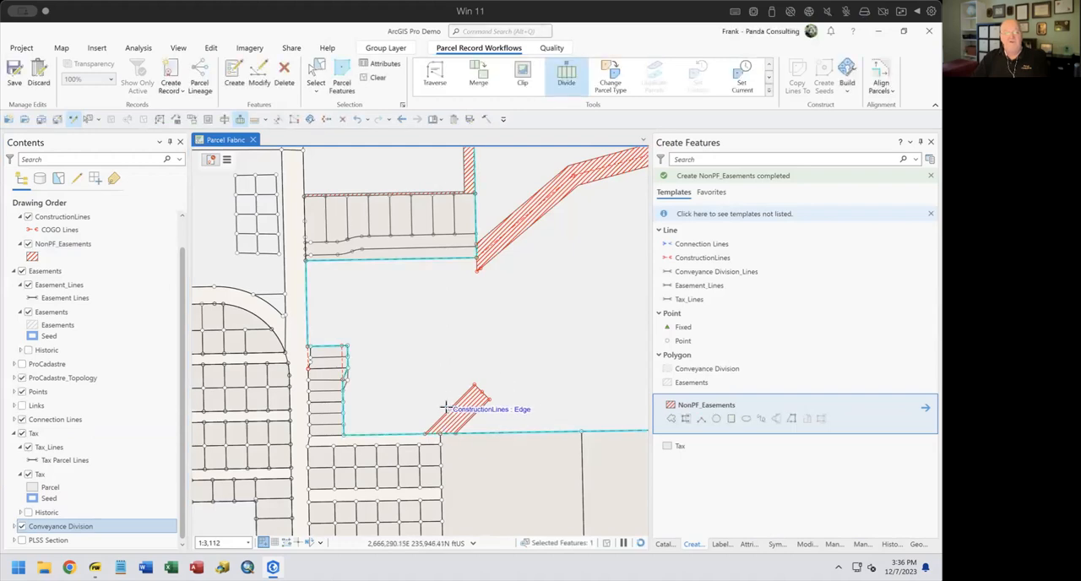
click(378, 79)
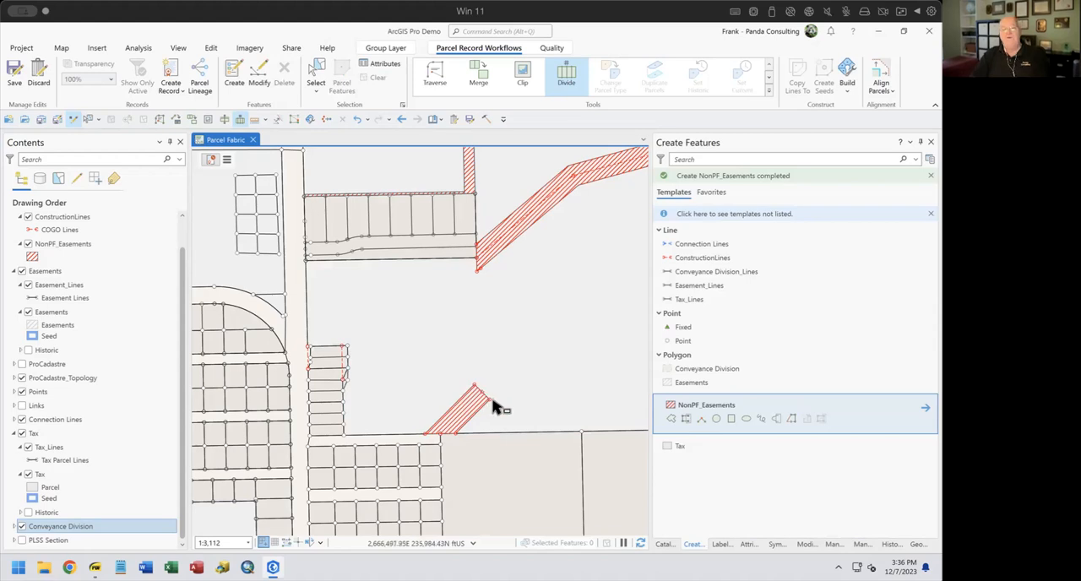
Create a parcel fabric record named Easement Demo
drag(537, 409, 441, 414)
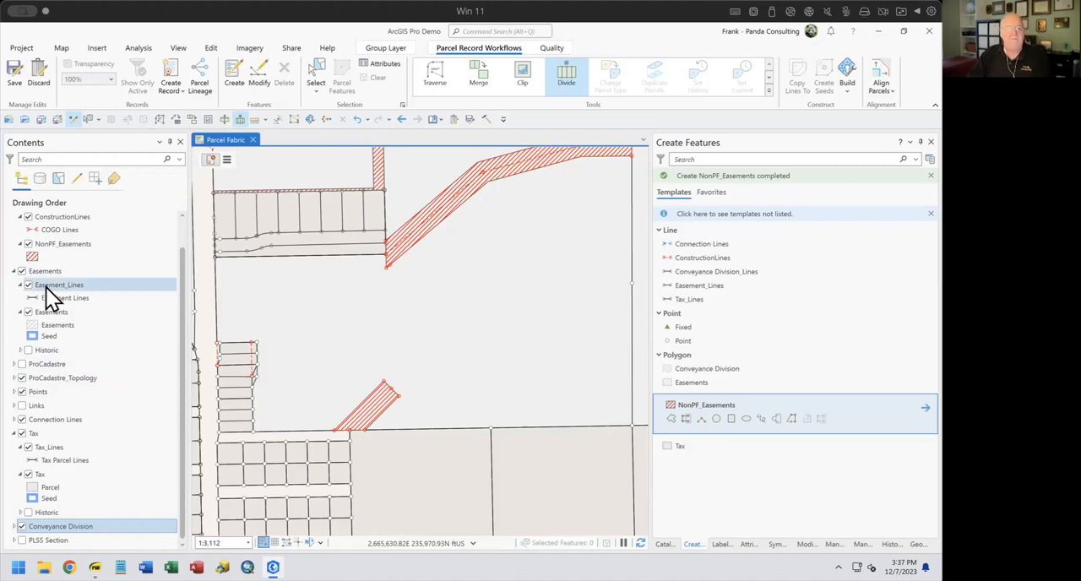
click(227, 160)
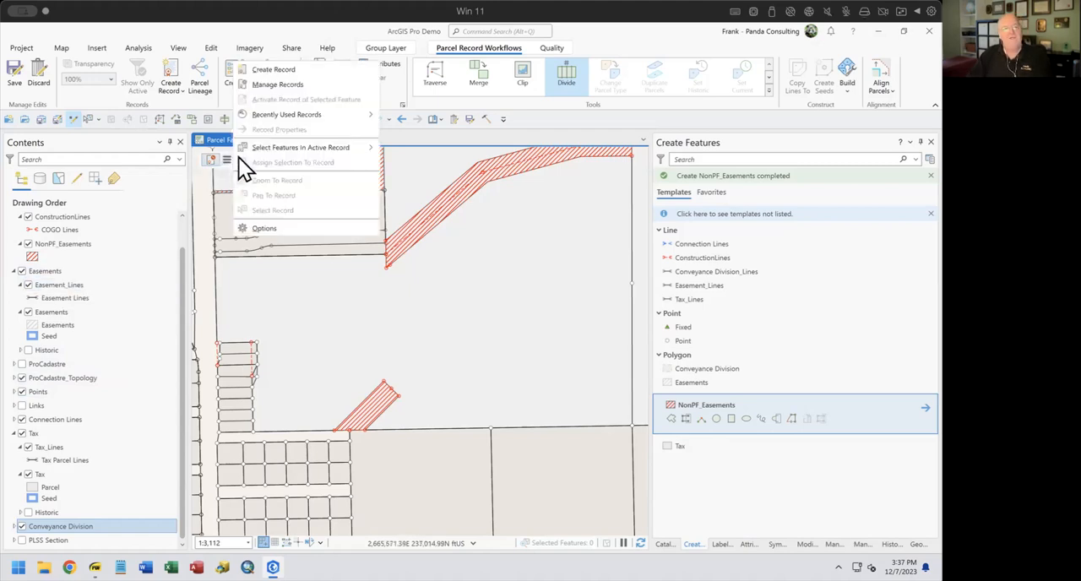
click(306, 67)
click(770, 166)
text(Ease)
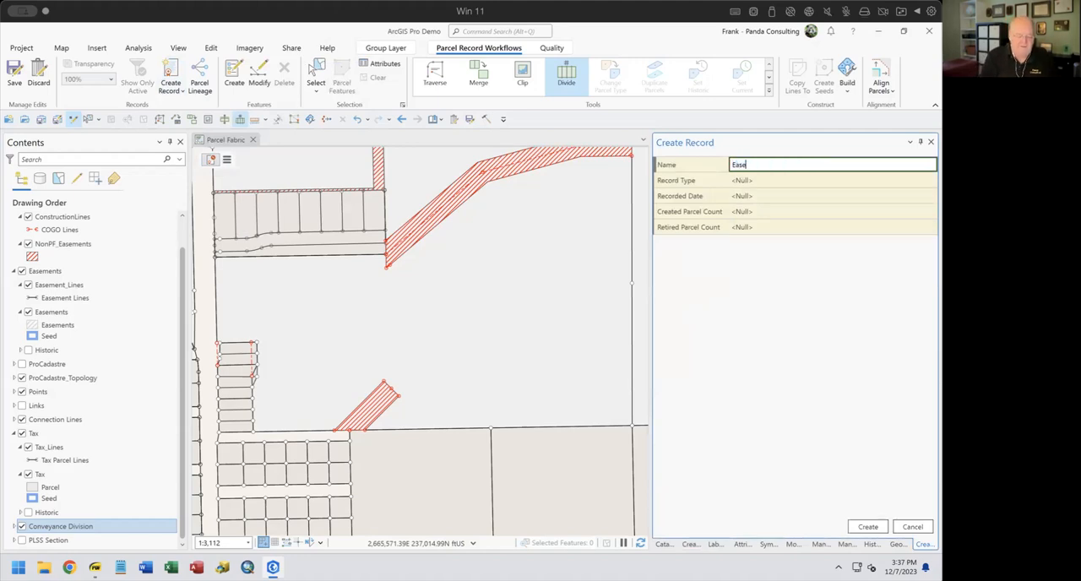
text(ment Demo)
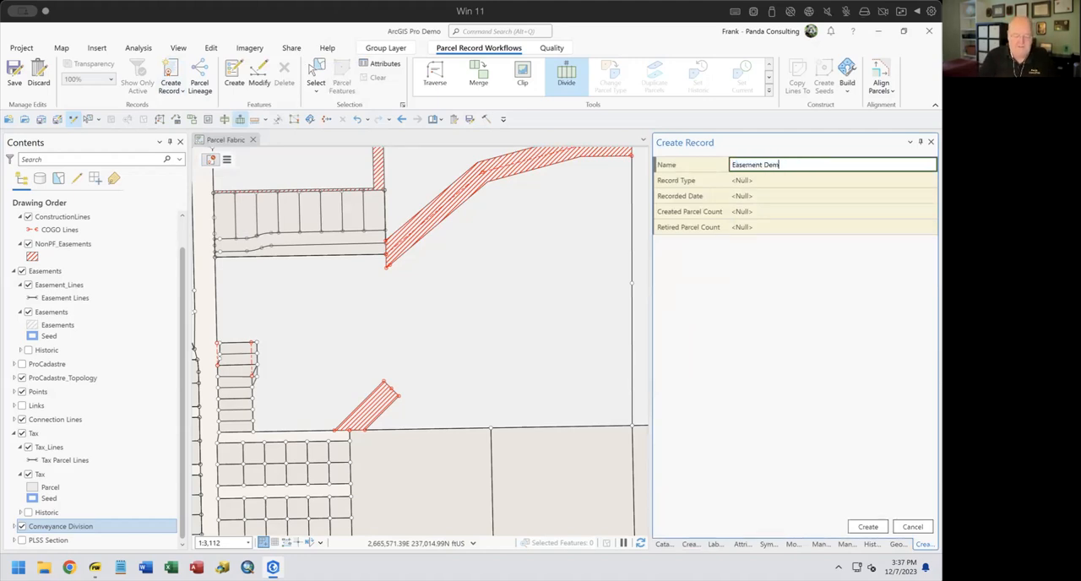
click(866, 526)
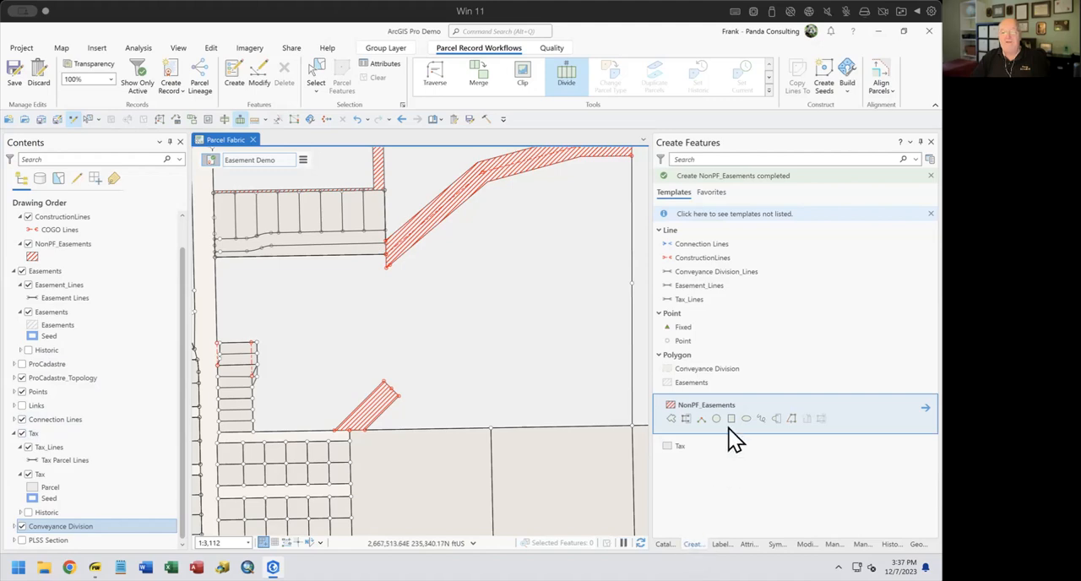
click(696, 245)
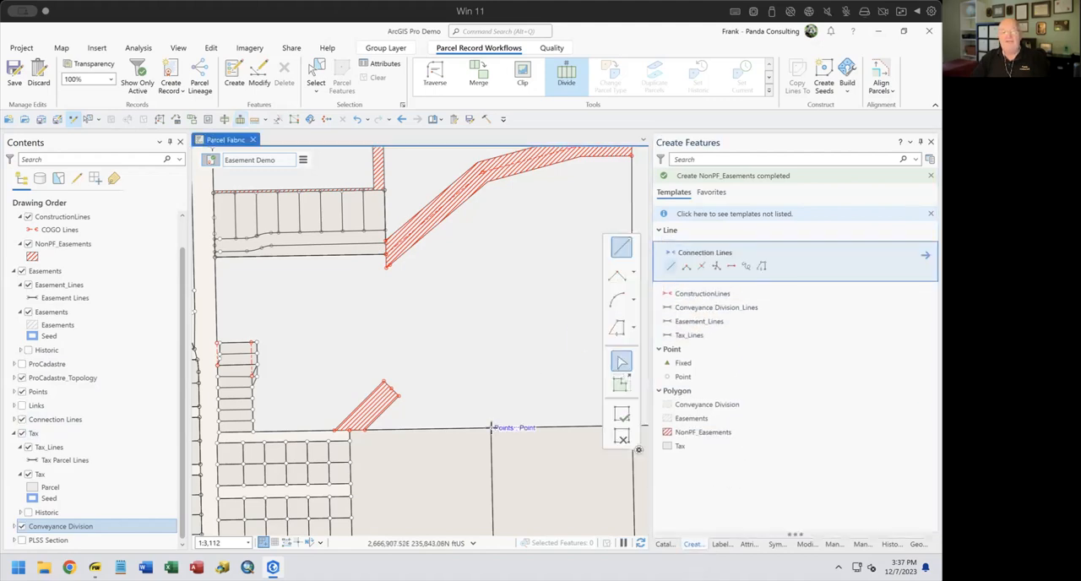
click(490, 427)
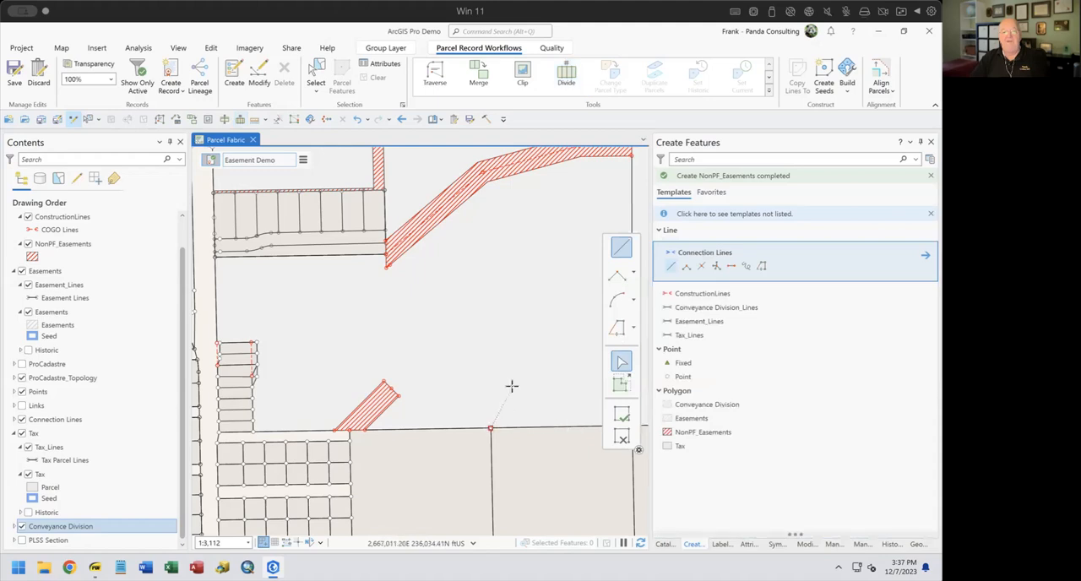
right_click(554, 371)
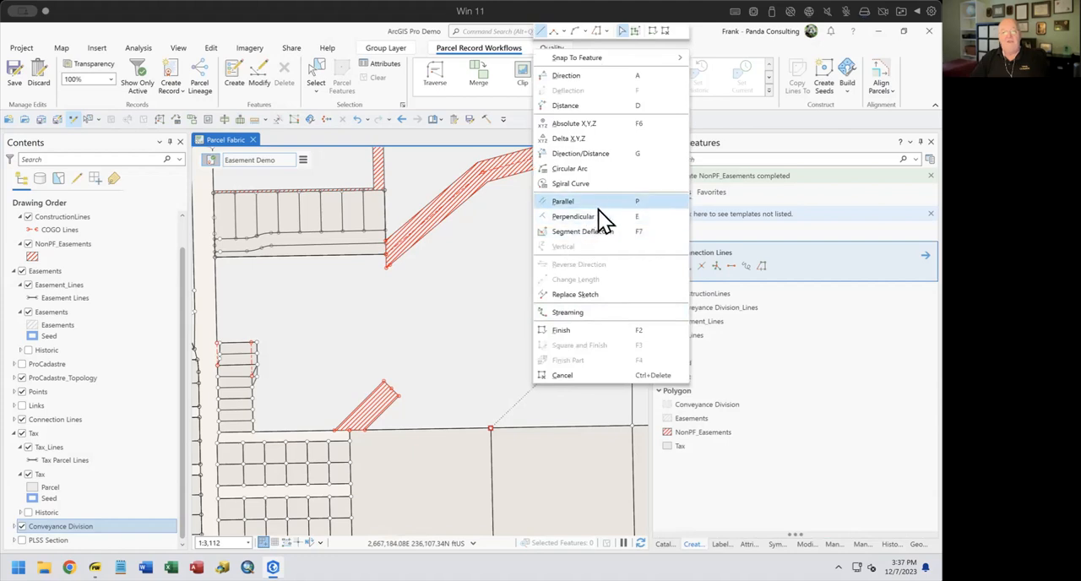
click(580, 154)
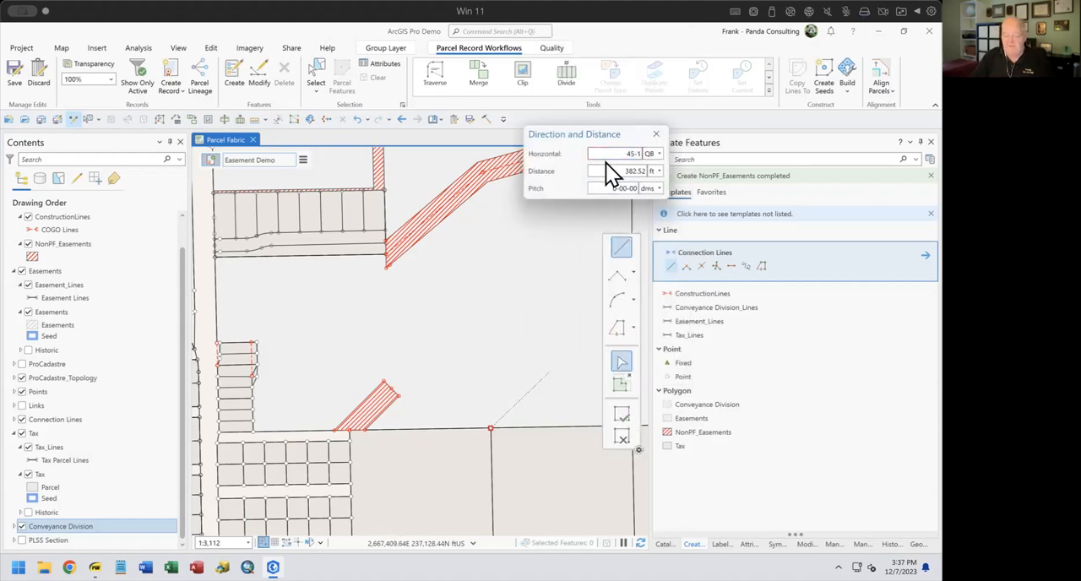
key(Tab)
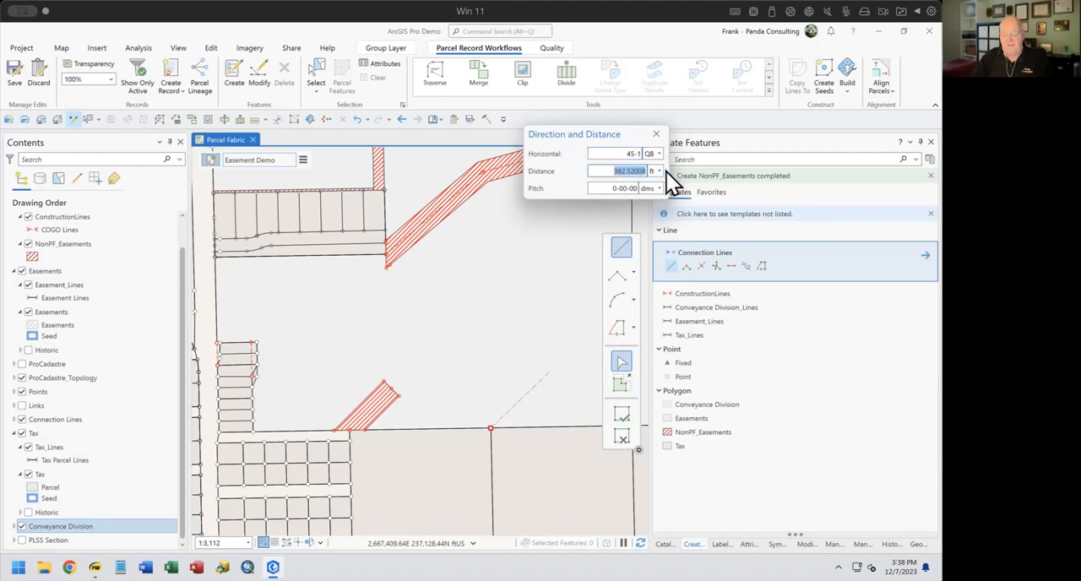
text(300)
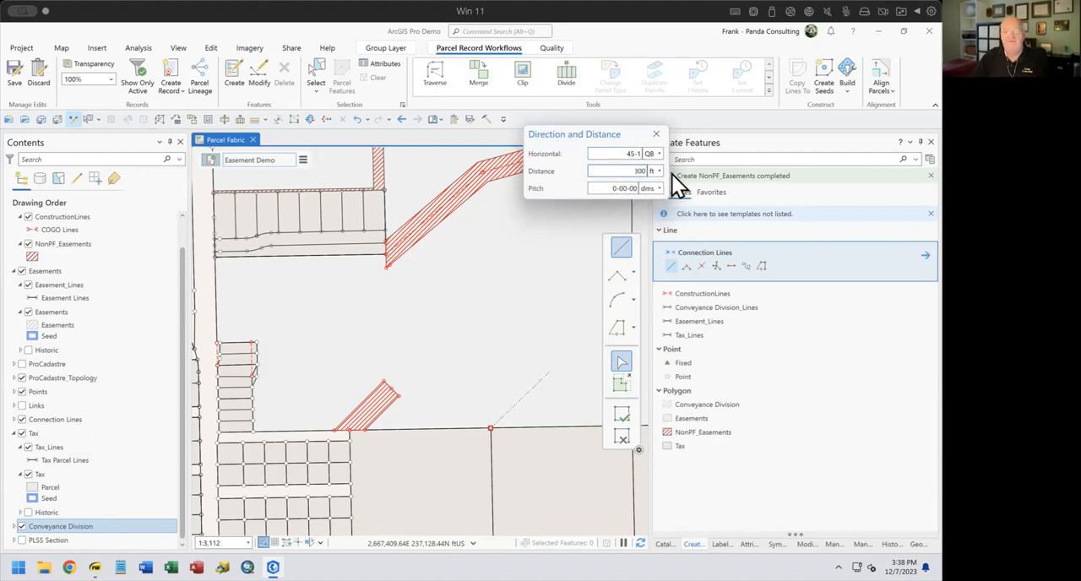
key(Return)
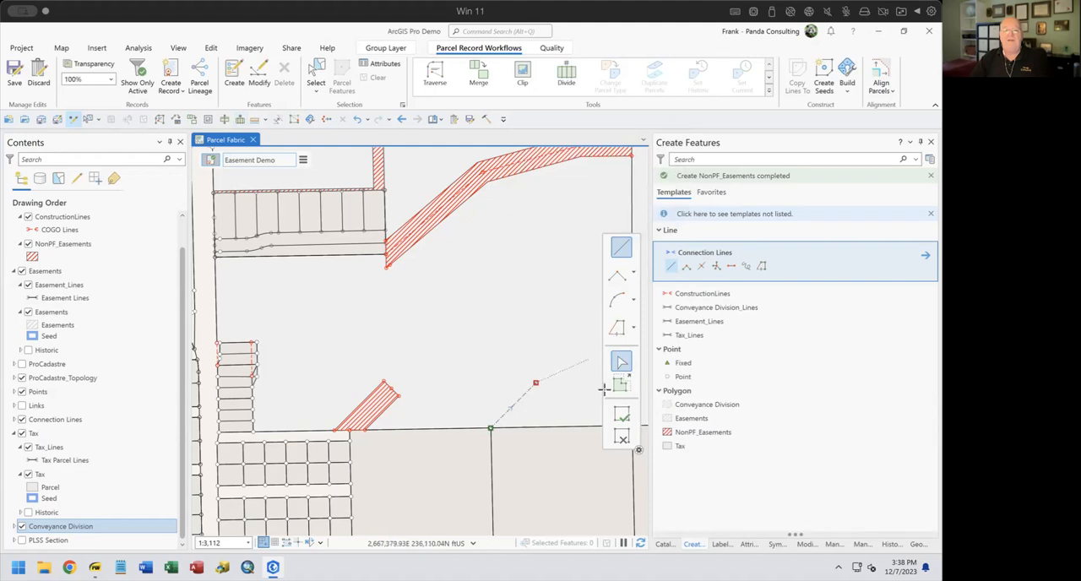
click(621, 436)
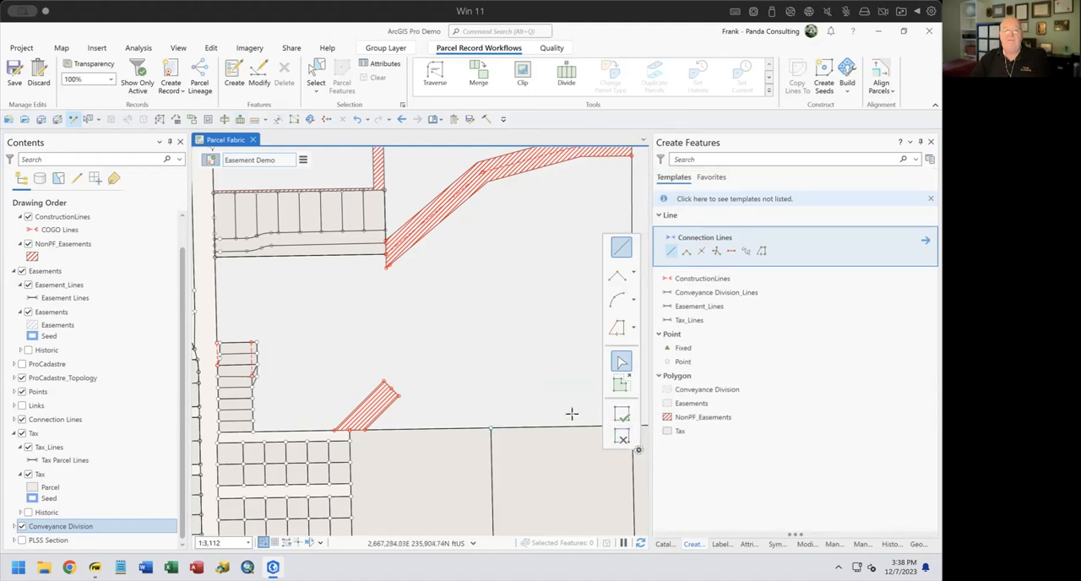
Draw a two-point connection line from the parcel corner on the large parcel's south boundary, with direction 45-1 and distance 300 ft
click(732, 251)
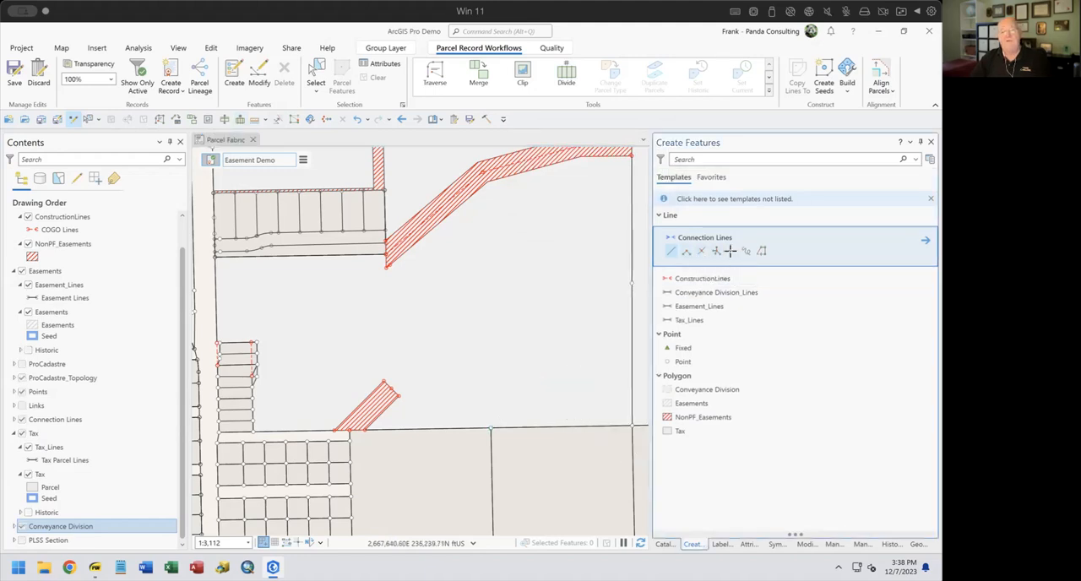
click(491, 428)
scroll(515, 388, down, 2)
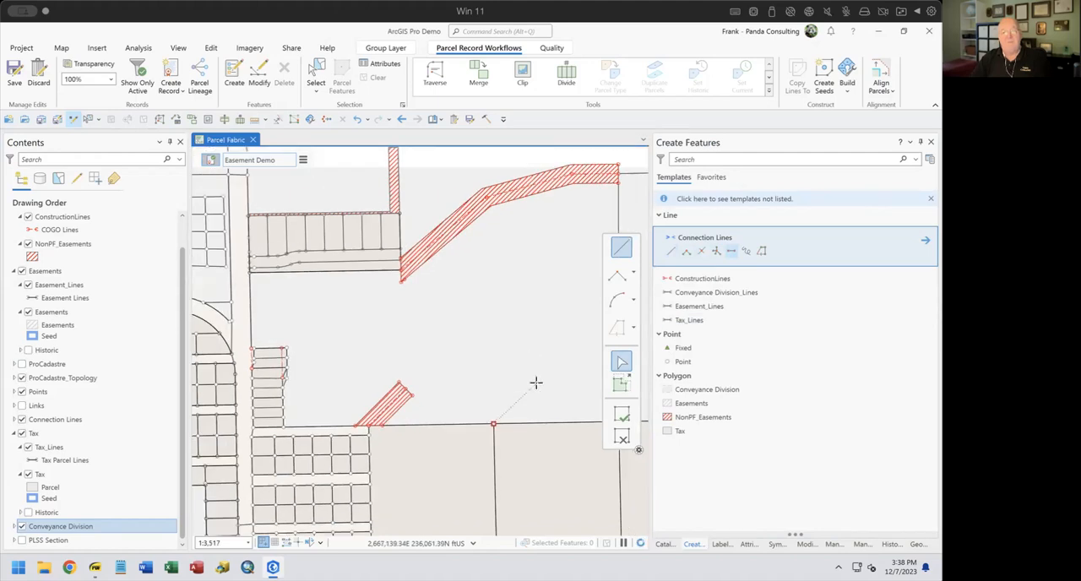
right_click(540, 378)
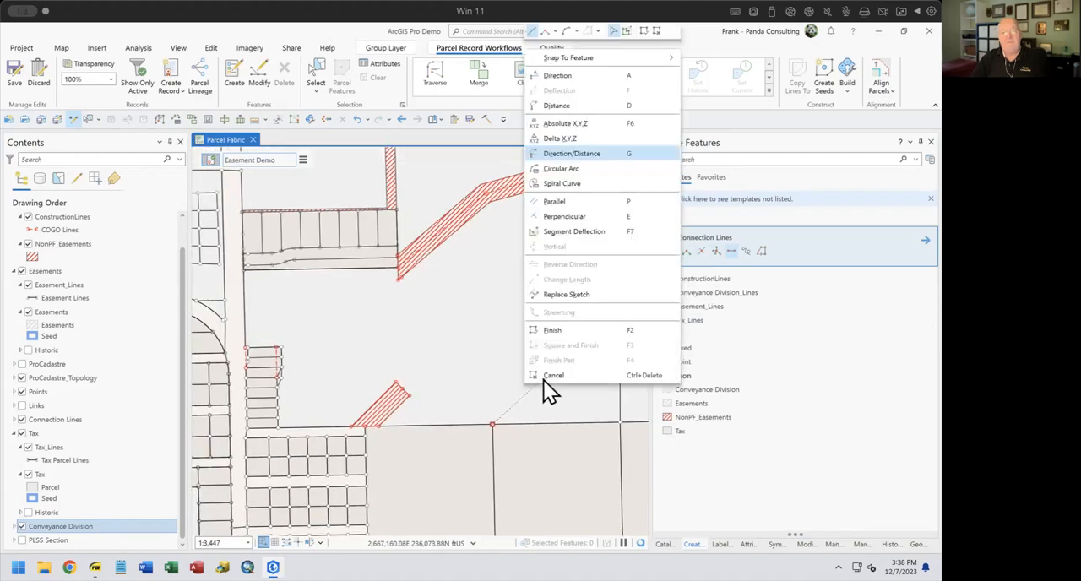
click(594, 150)
text(45-1)
click(598, 167)
text(300)
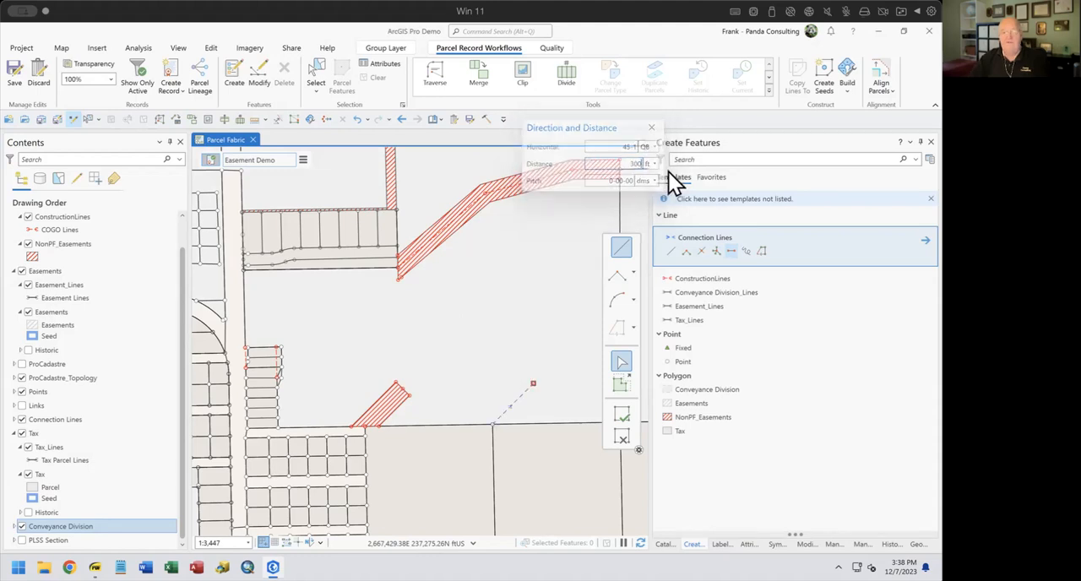
key(Return)
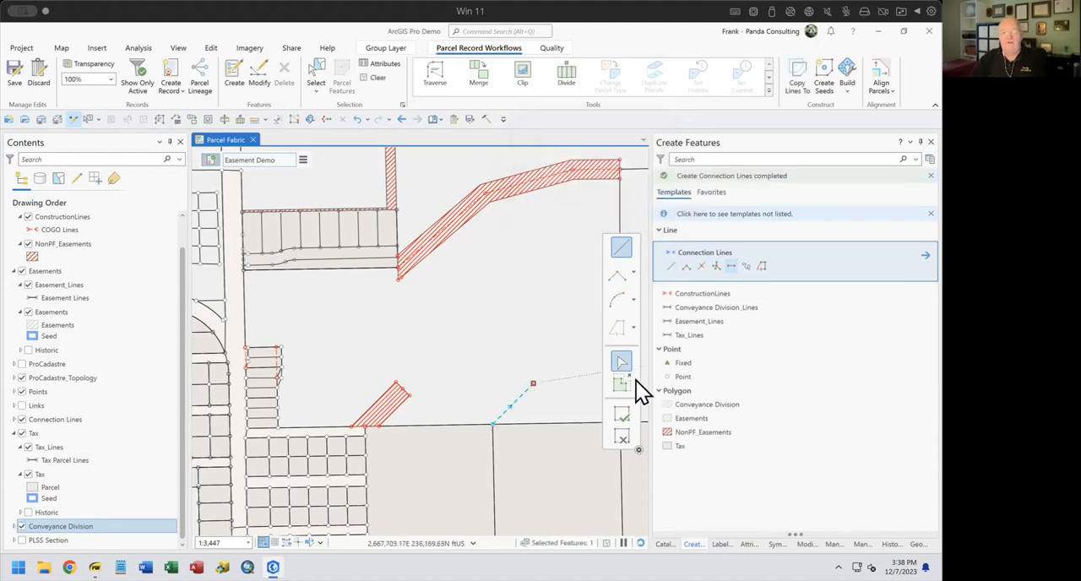
click(620, 437)
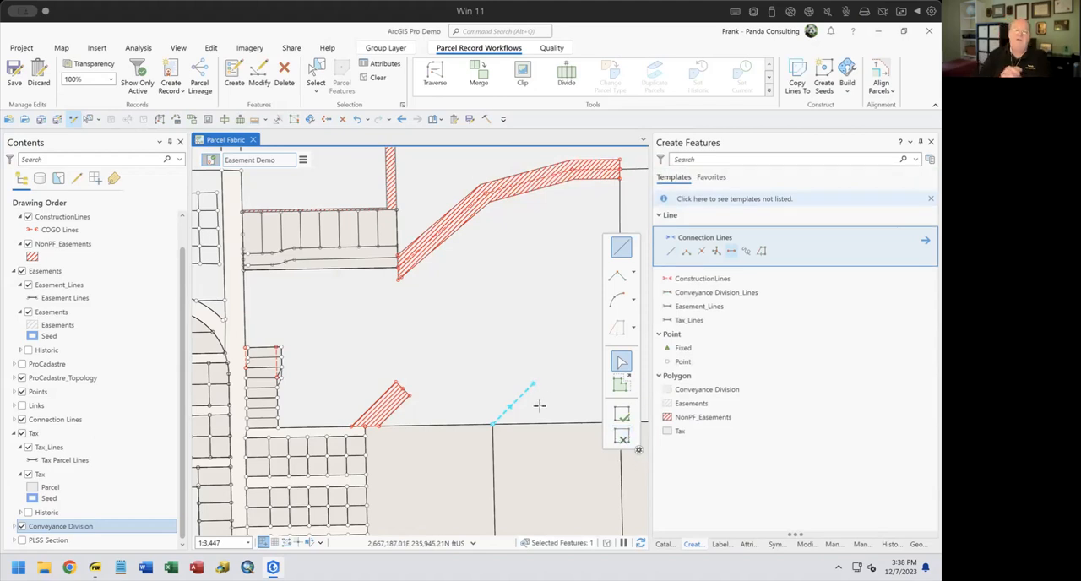
Copy the selected connection line parallel at 50 ft on both sides, using the Easement_Lines template
scroll(532, 426, up, 5)
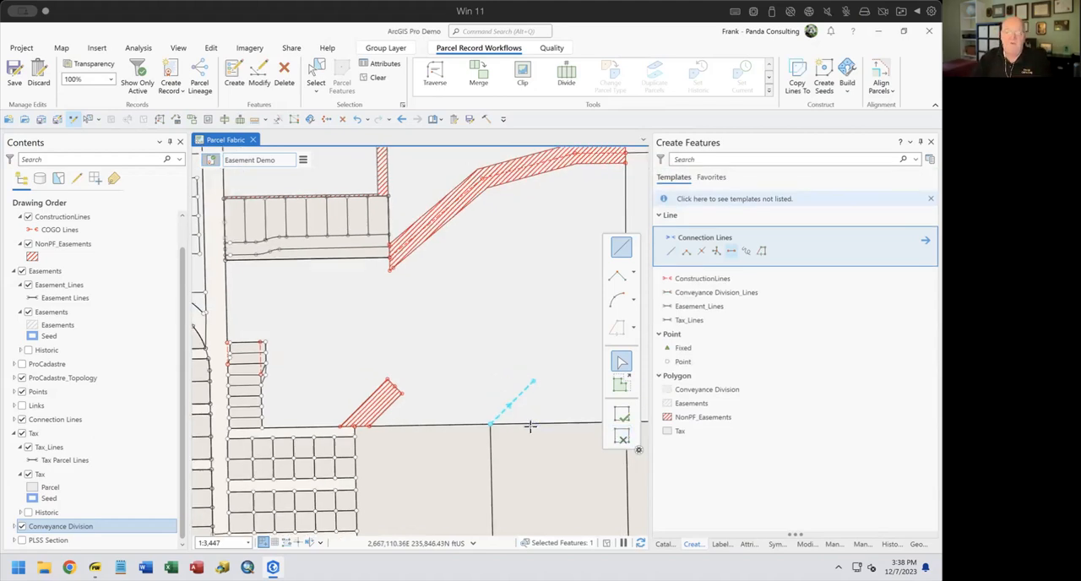
drag(524, 393, 477, 401)
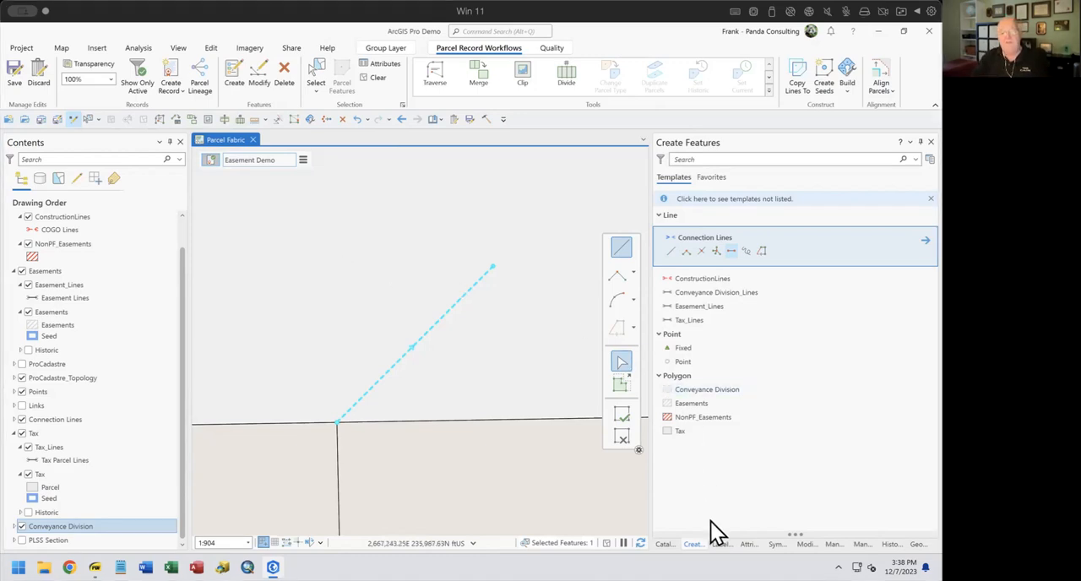
click(804, 545)
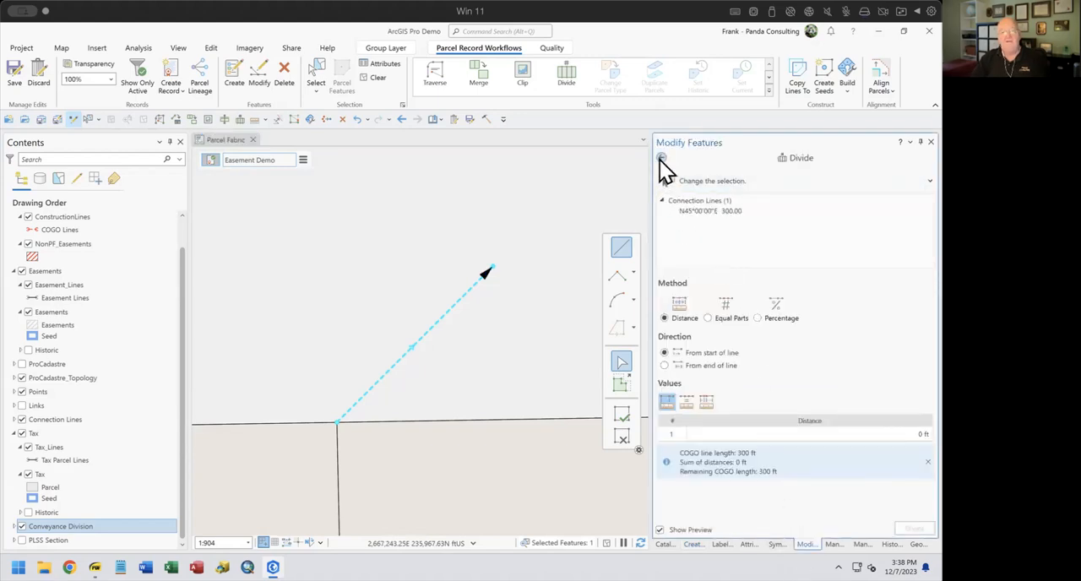
click(660, 158)
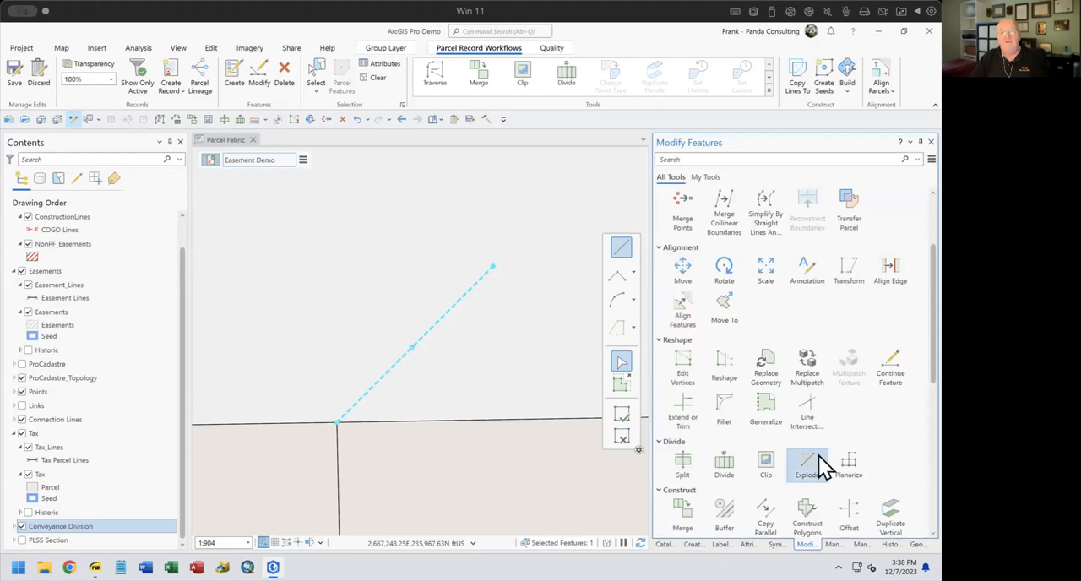
scroll(806, 481, down, 1)
click(764, 488)
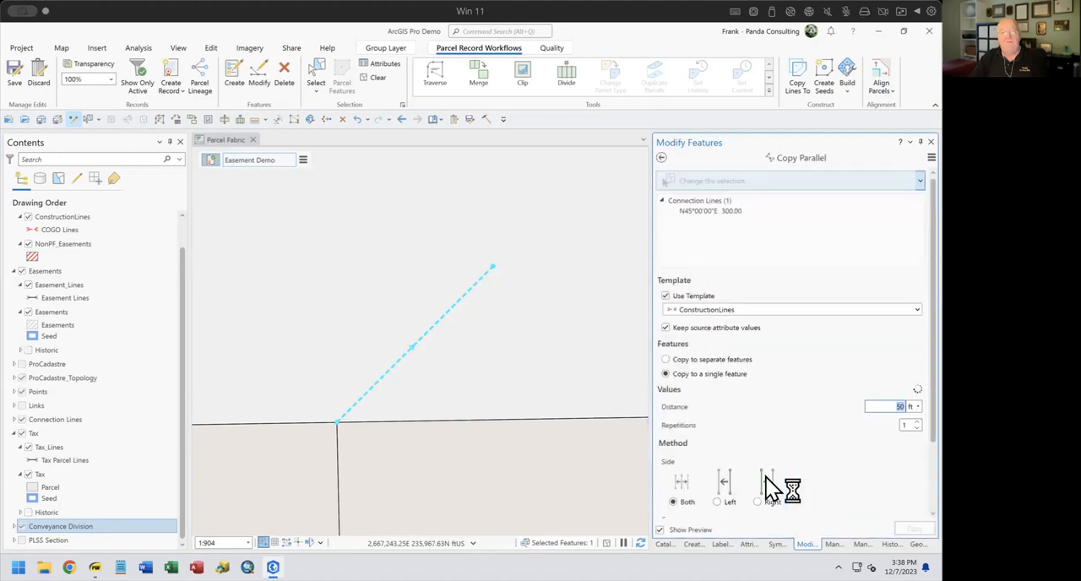
scroll(700, 304, down, 3)
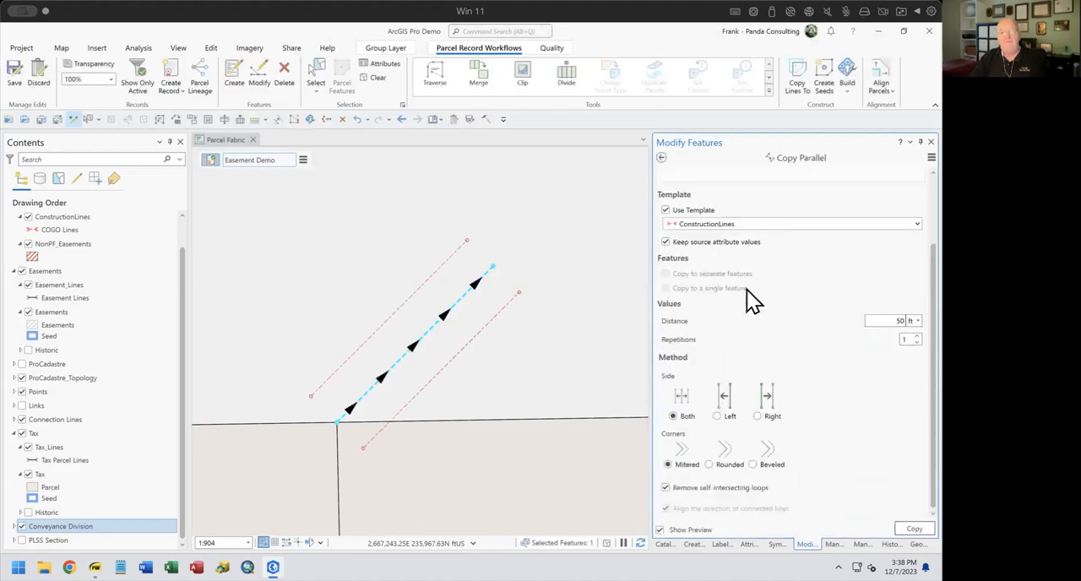
click(728, 224)
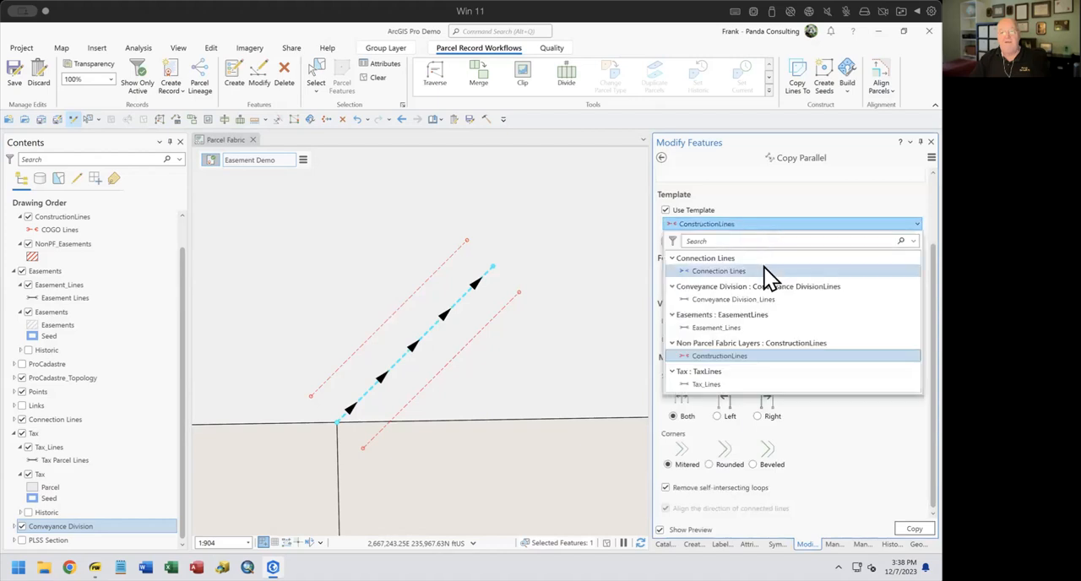
click(718, 330)
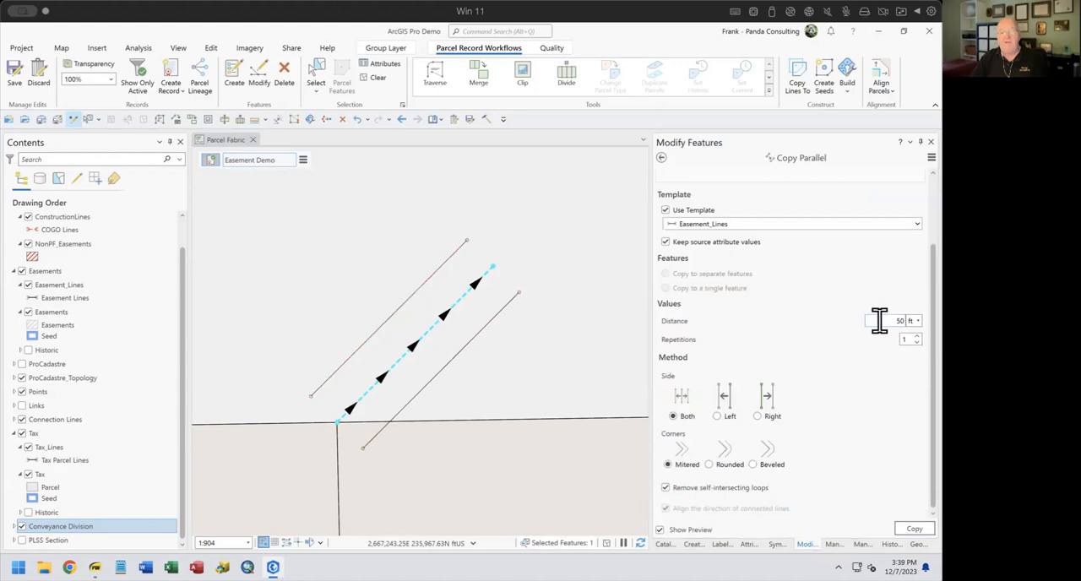
click(917, 530)
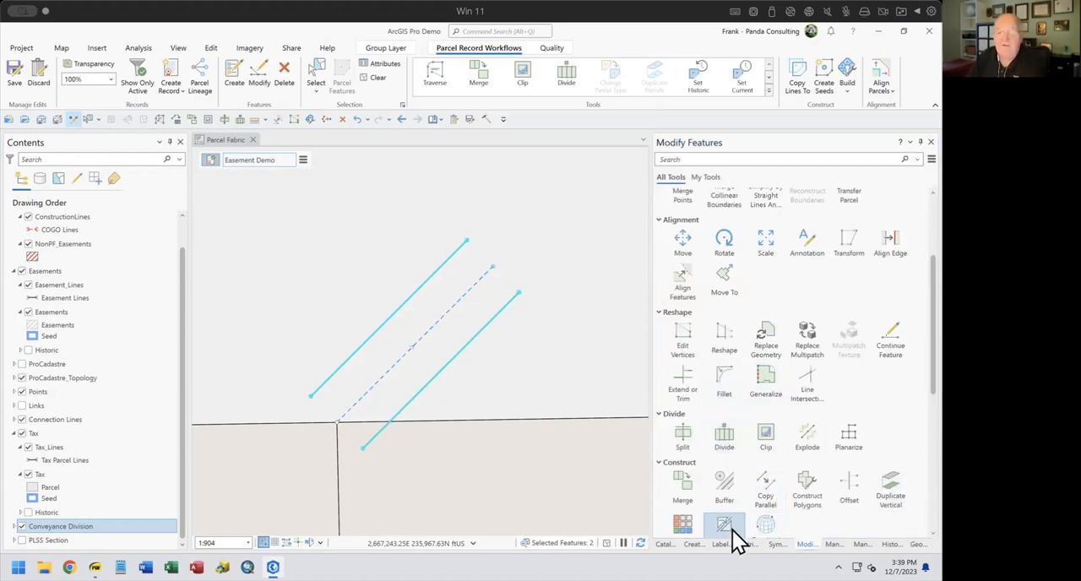
Draw a two-point line with the Easement_Lines template joining the northeast ends of the two offset lines
click(694, 543)
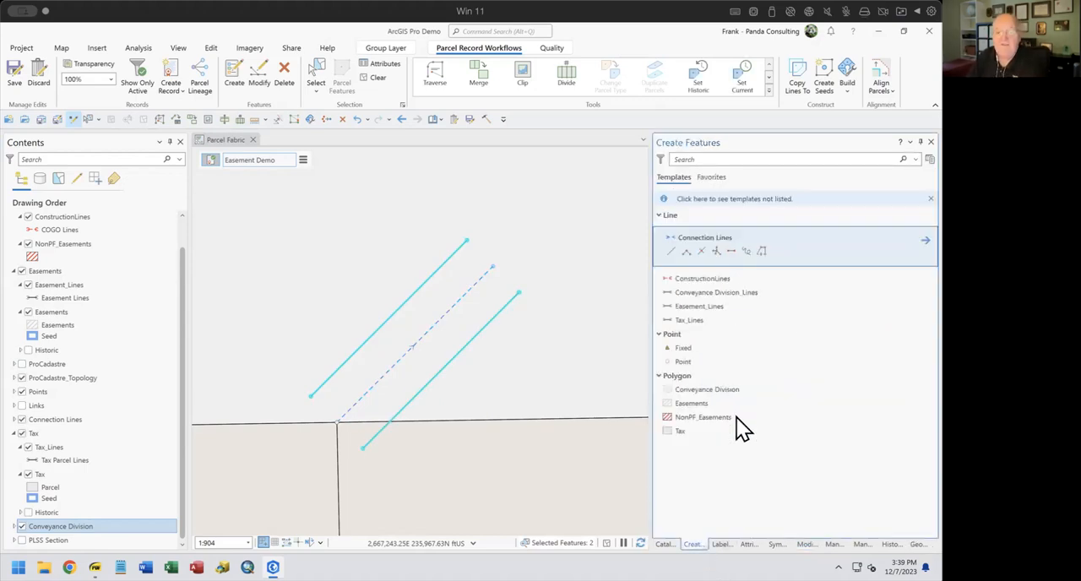
click(668, 308)
click(686, 294)
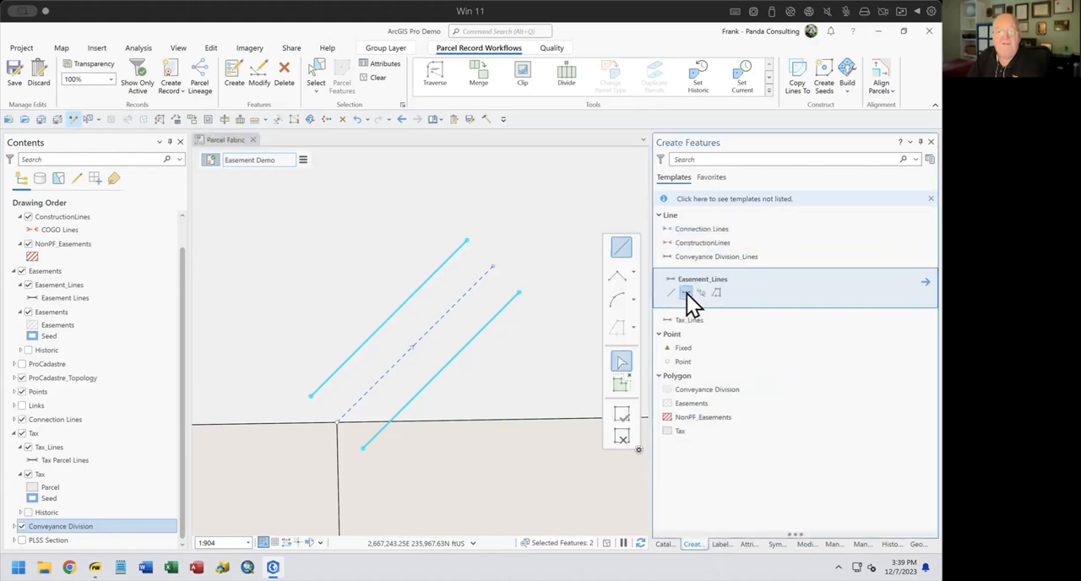
click(518, 293)
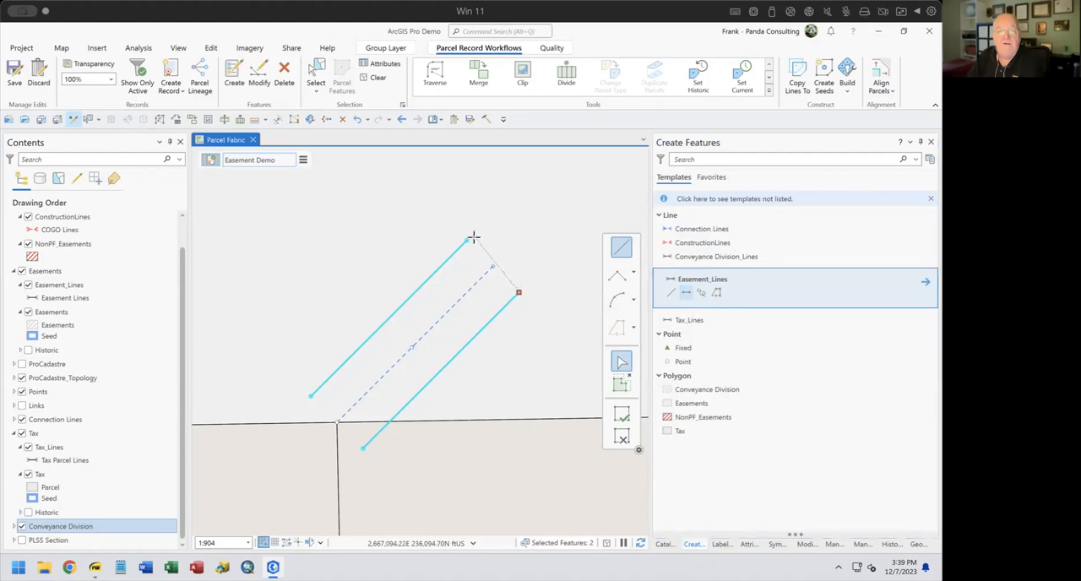
double_click(467, 240)
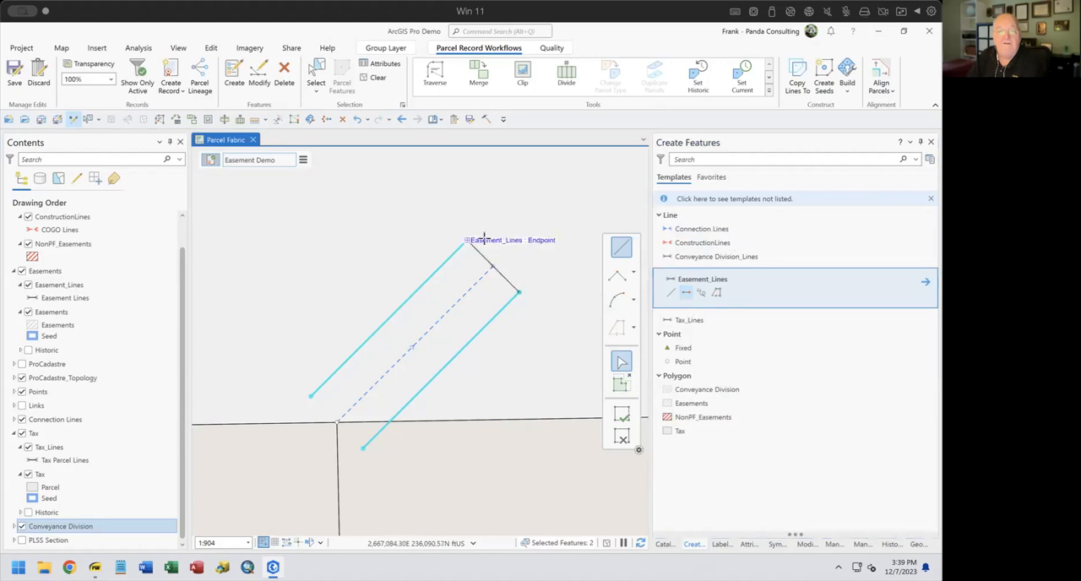
Draw two-point easement lines along the parcel boundary, east and west from the start of the connection line, long enough to meet both offset lines
click(686, 308)
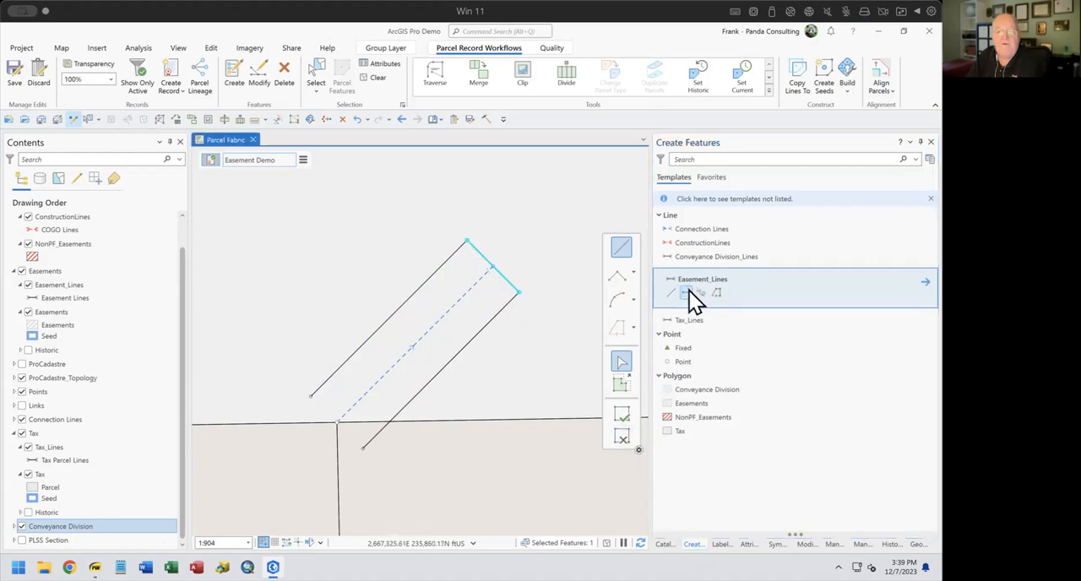
click(336, 422)
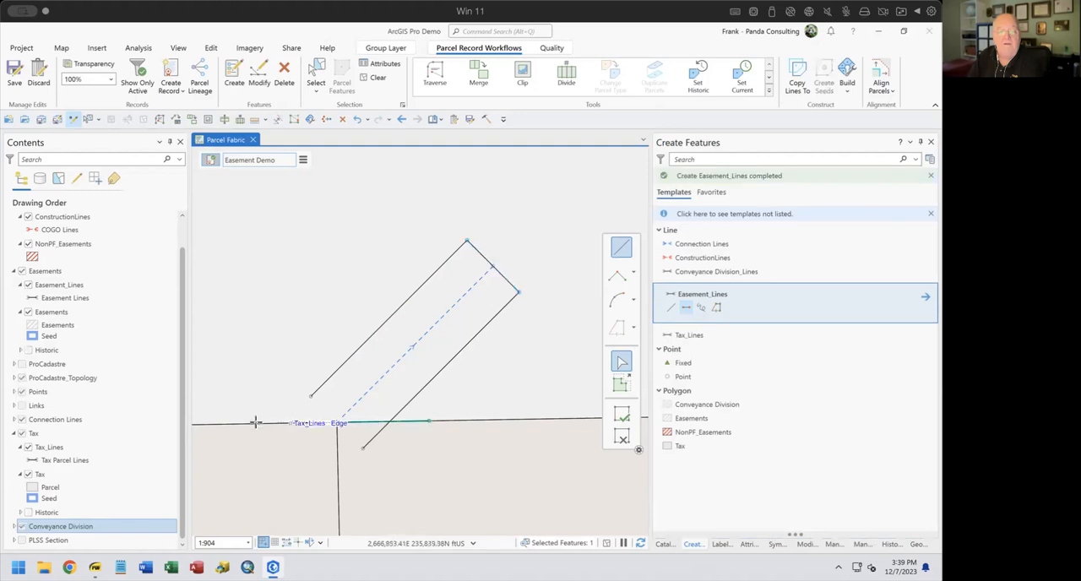
click(261, 422)
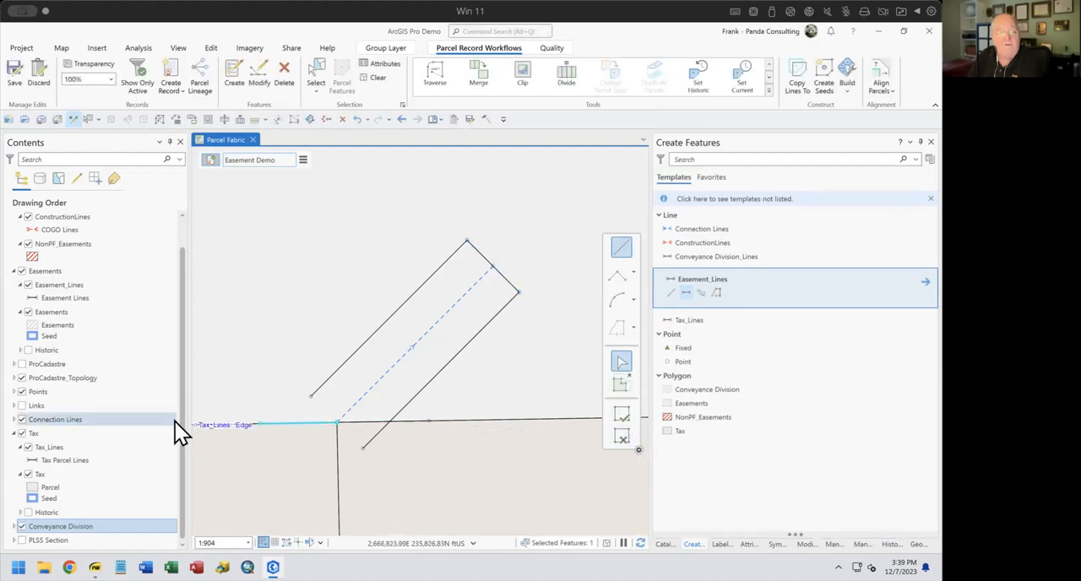
Hide the Conveyance Division and Tax layers, and intersect both offset lines with the easement lines on the parcel boundary using Line Intersection
click(22, 526)
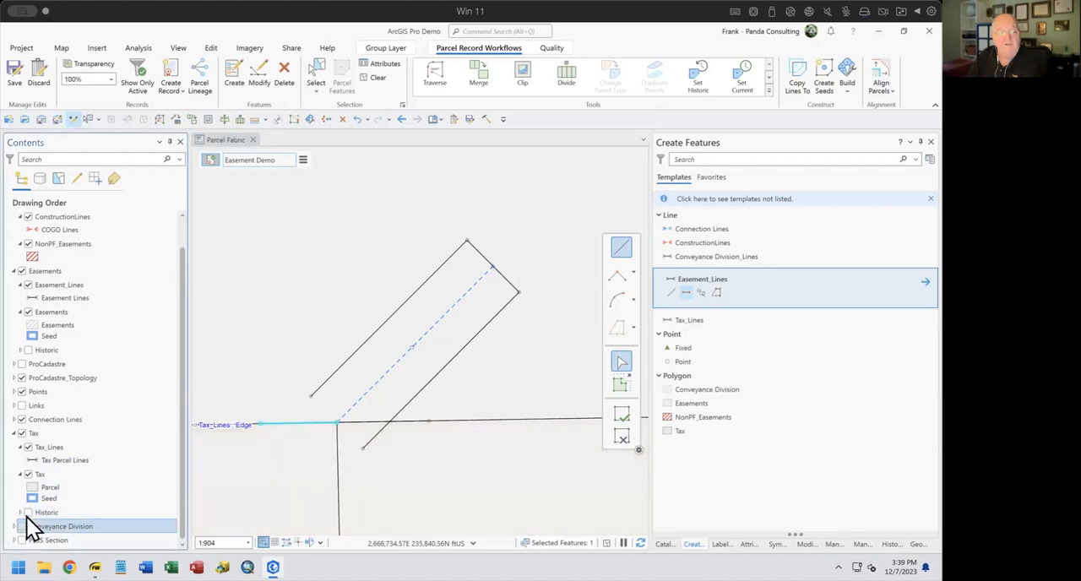
click(22, 433)
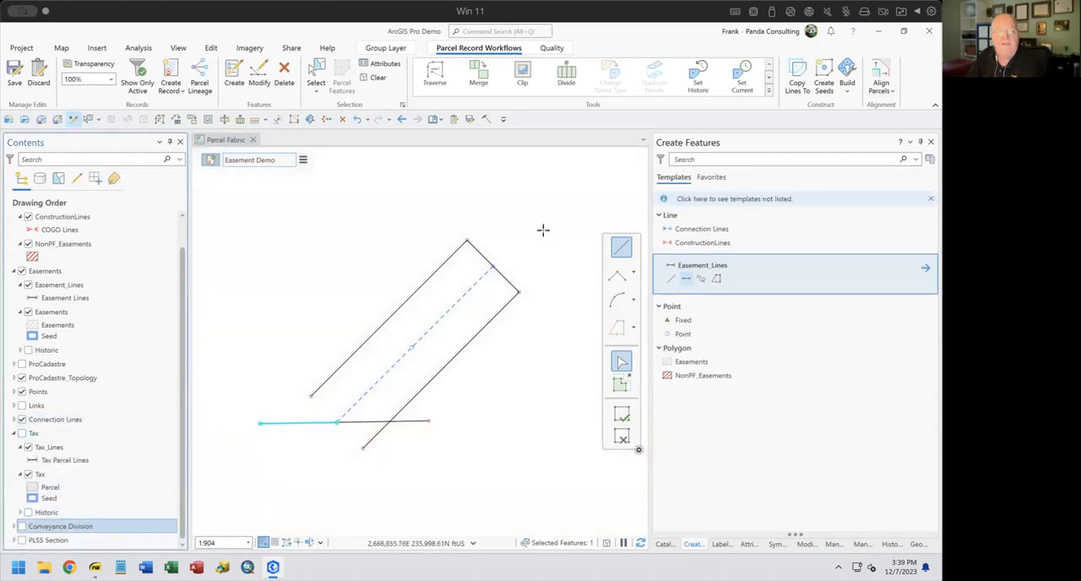
click(812, 544)
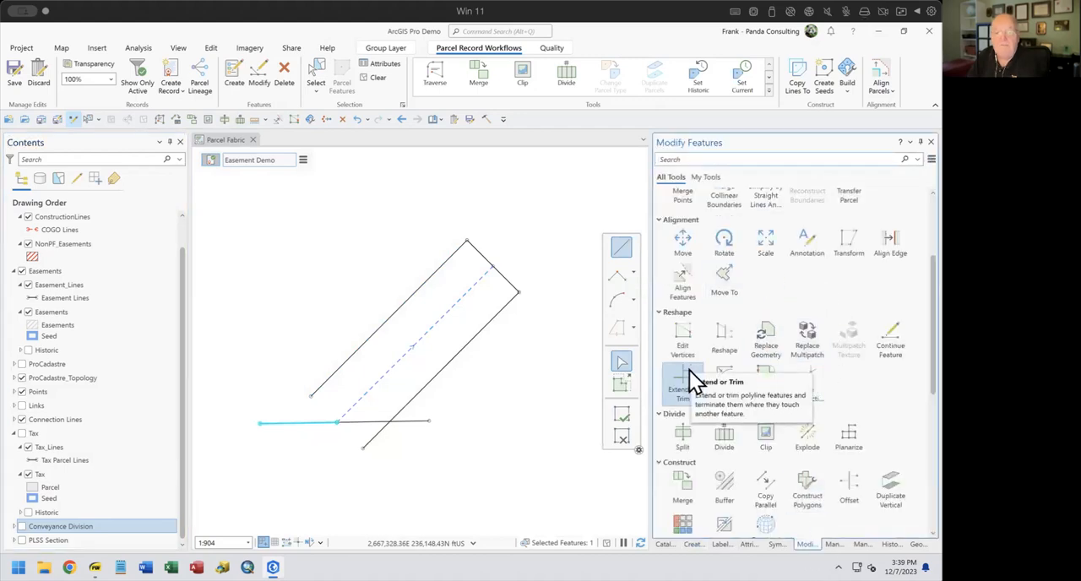
click(811, 381)
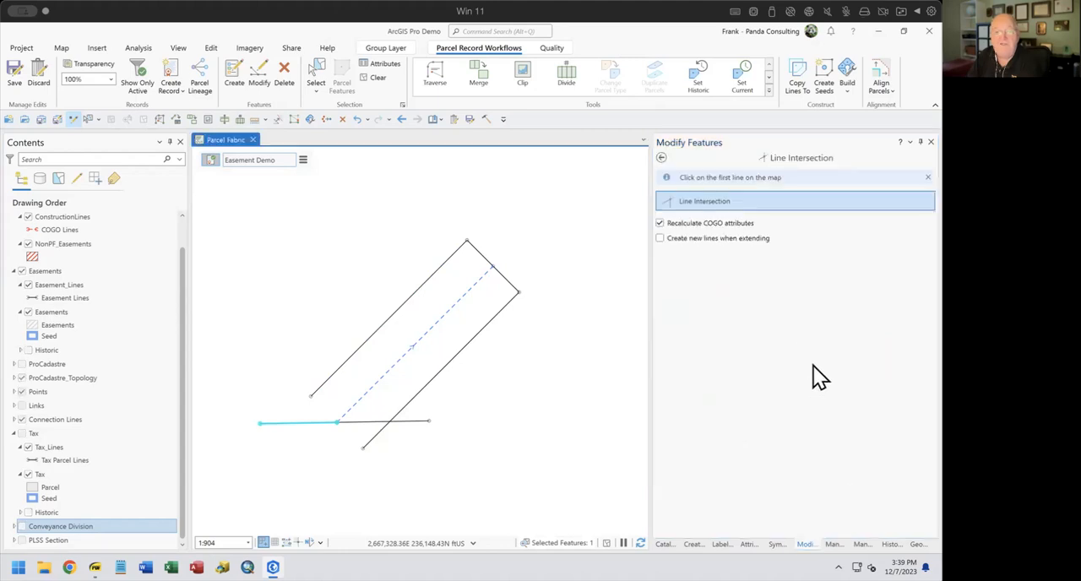
click(414, 421)
click(375, 432)
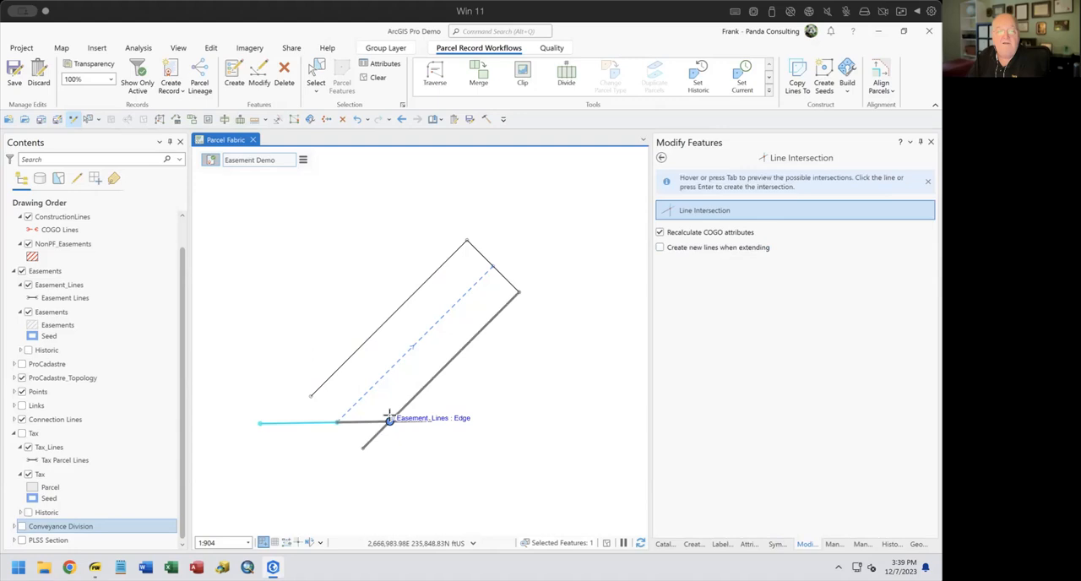
click(388, 423)
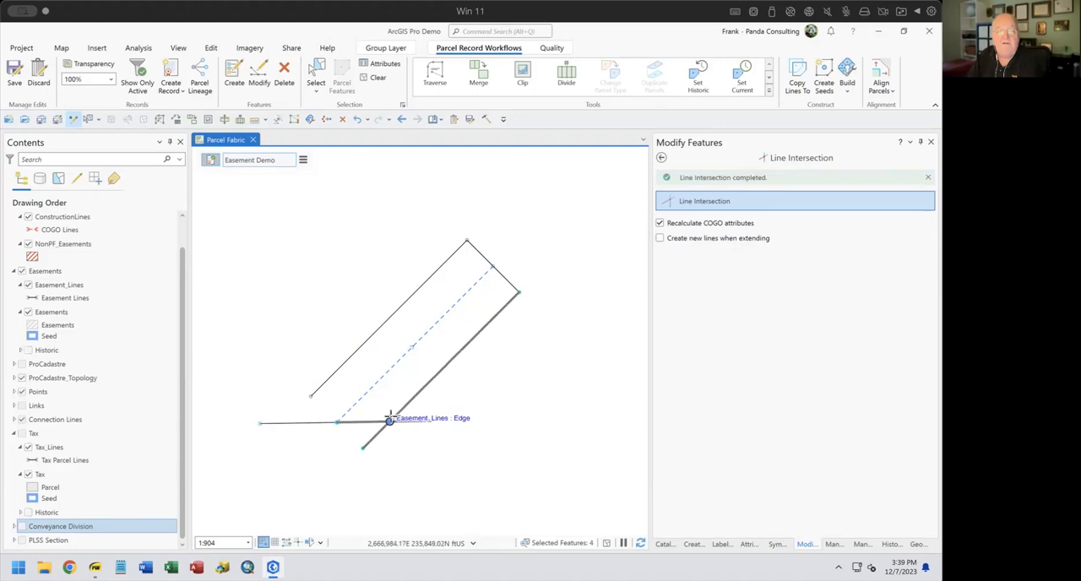
click(309, 392)
click(290, 415)
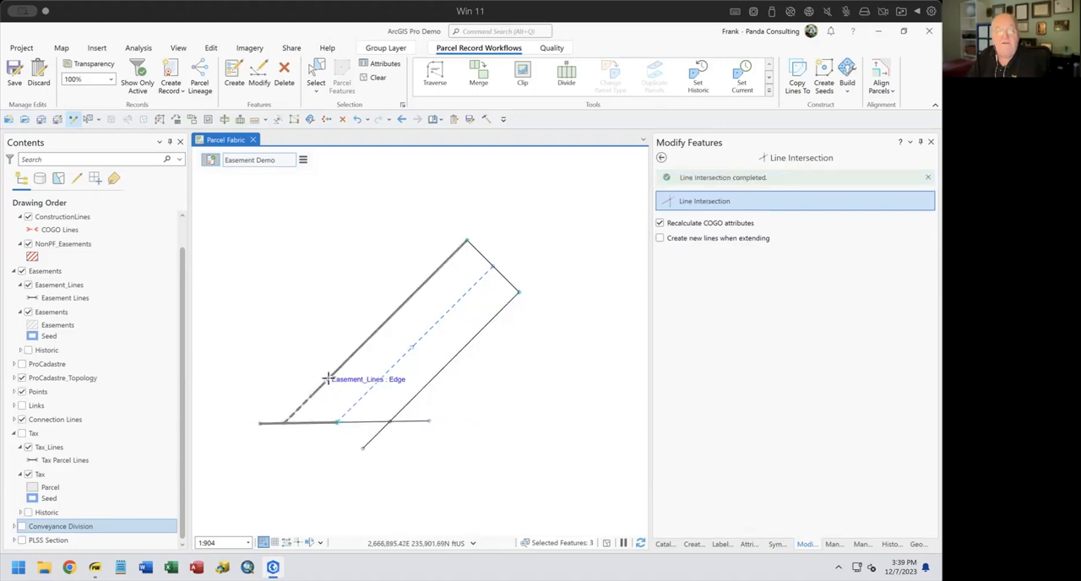
Delete the three leftover line segments extending beyond the easement's southwest and southeast corners
click(315, 82)
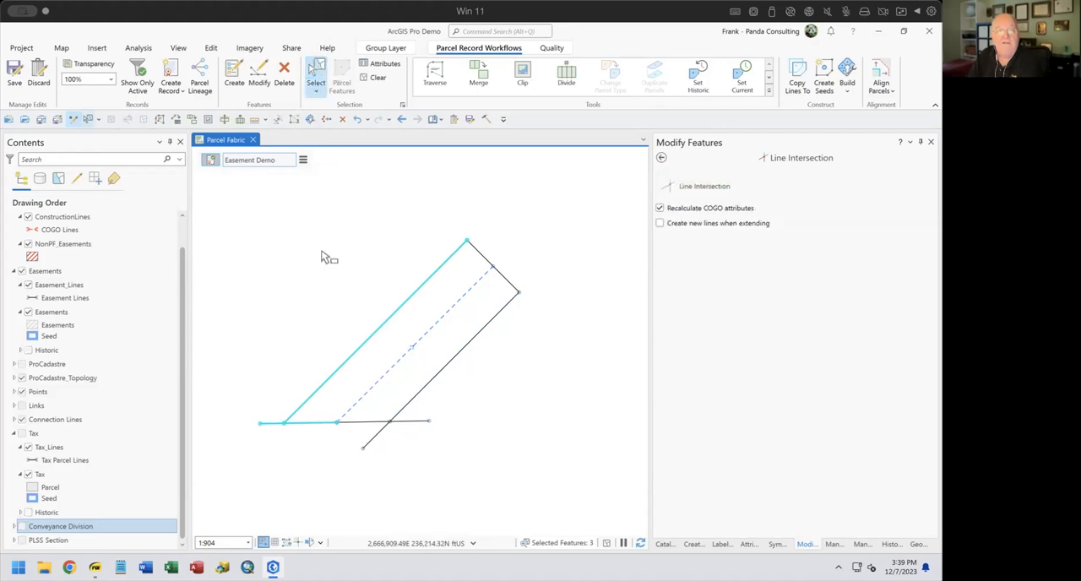
click(270, 424)
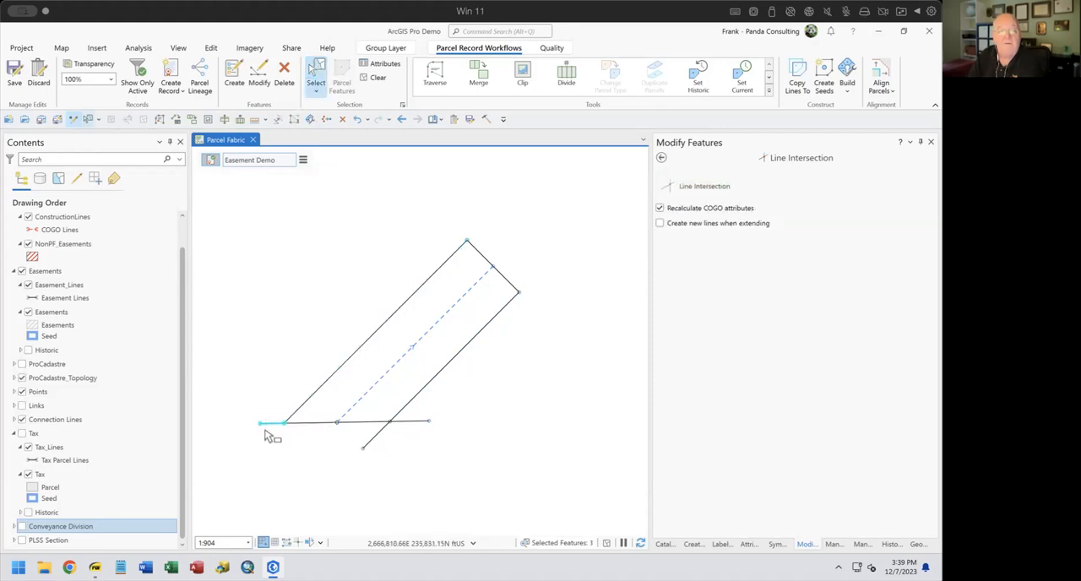
key(Delete)
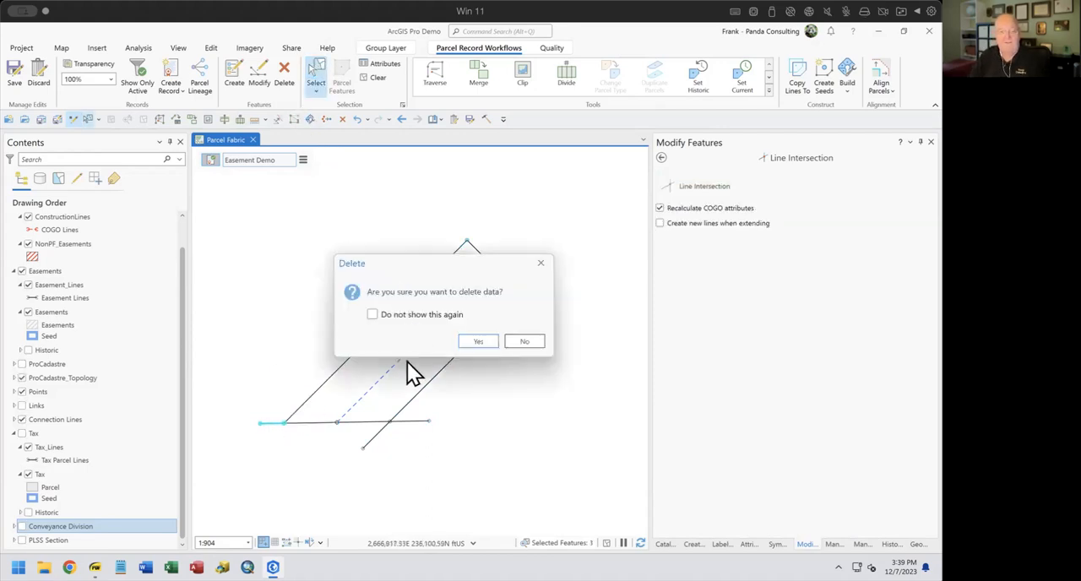
click(478, 341)
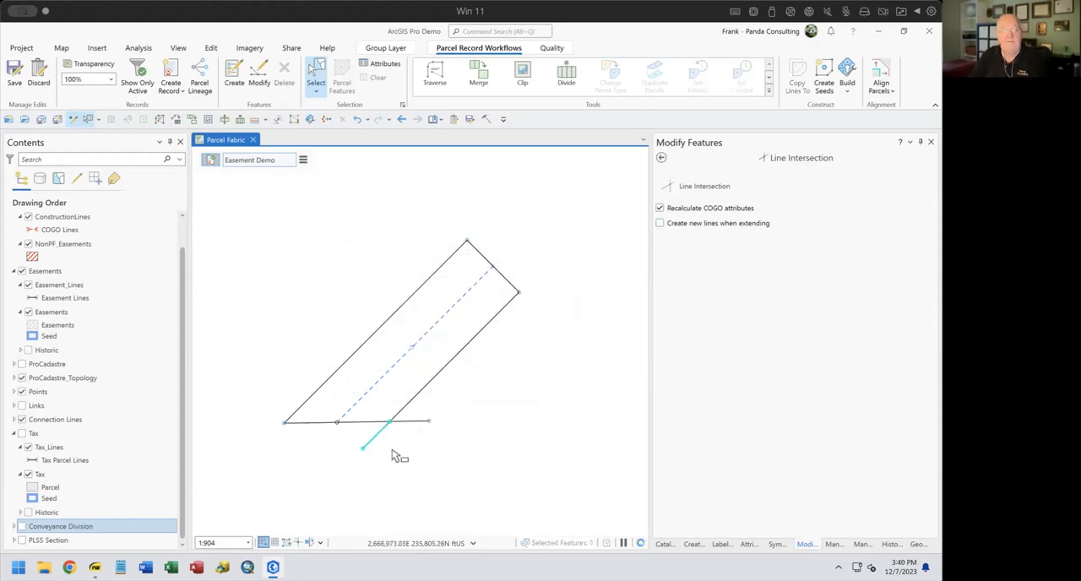
key(Delete)
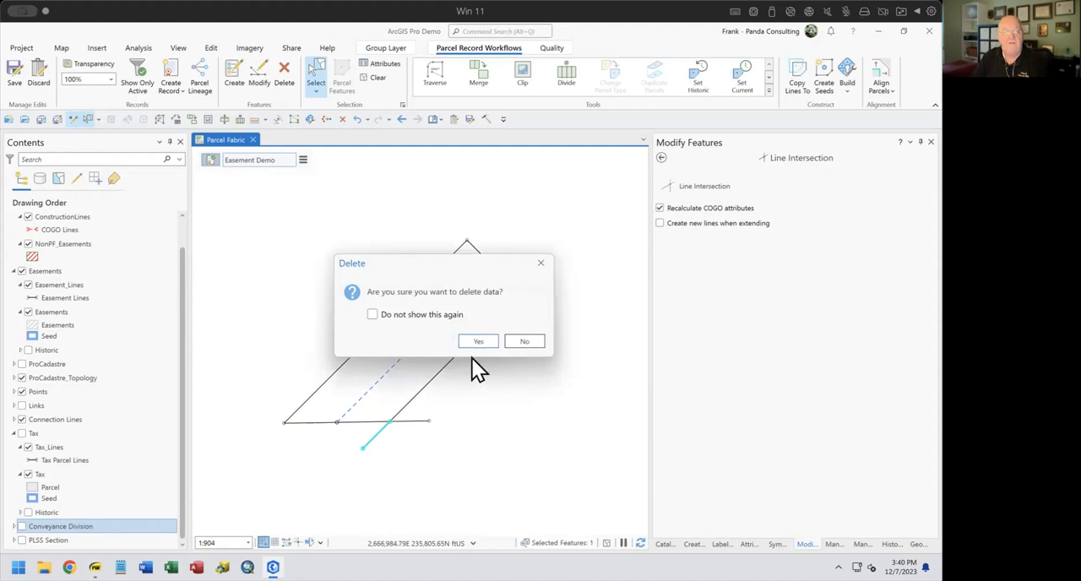
click(475, 342)
click(447, 423)
key(Delete)
click(473, 343)
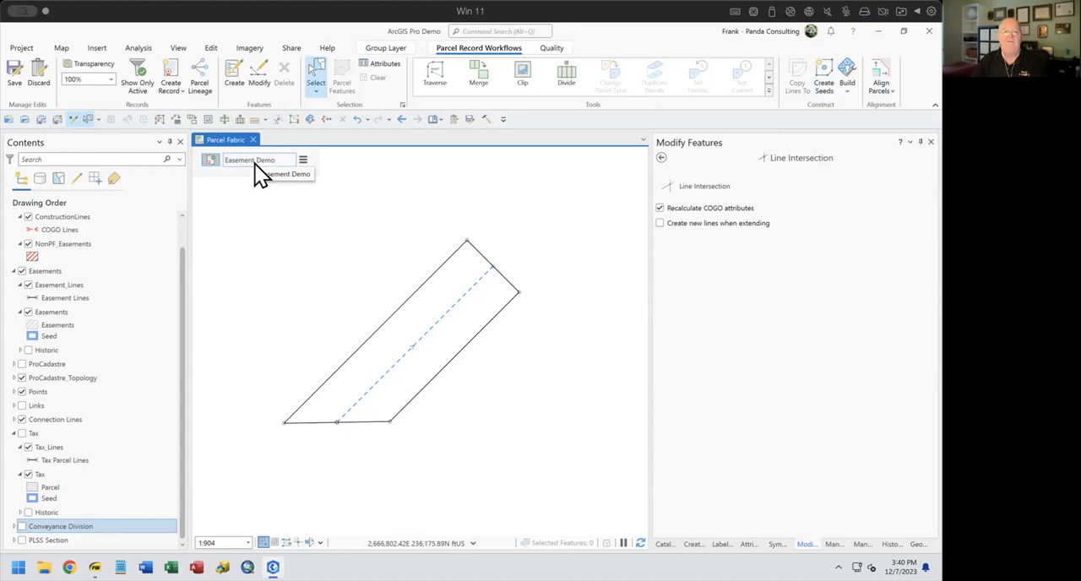
Create a seed inside the closed easement lines and build the active record into an easement polygon
click(824, 80)
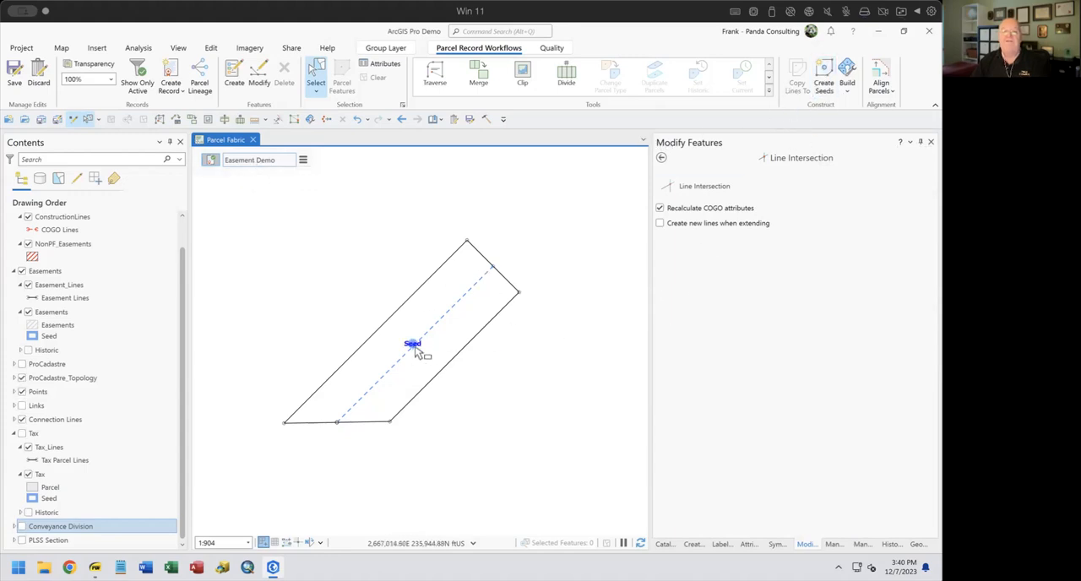
click(849, 91)
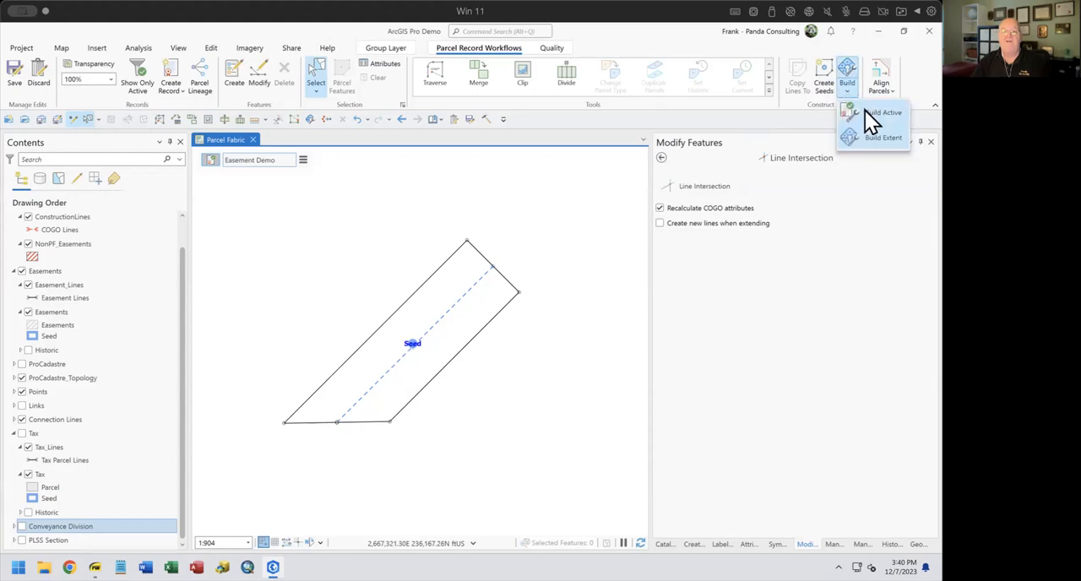
click(865, 110)
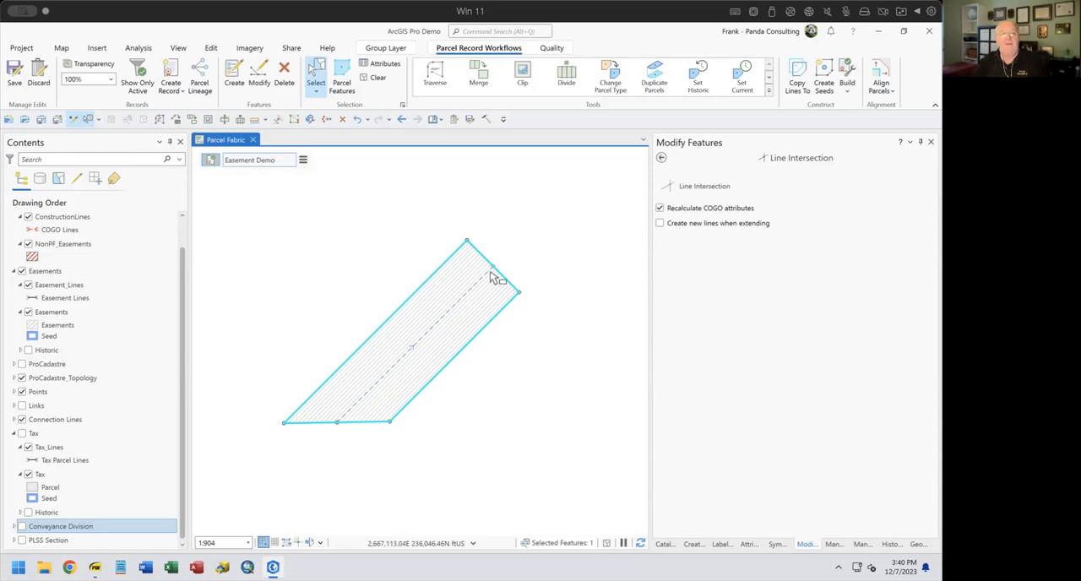
Select all features in the active record, review the attributes of its easement lines, polygon and points, and clear the selection
click(371, 76)
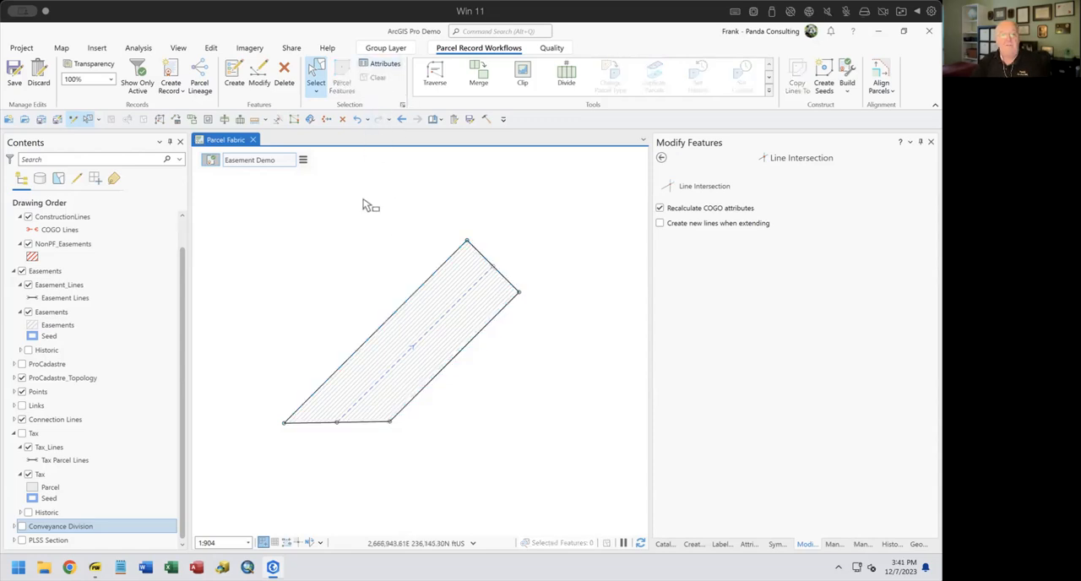
click(303, 160)
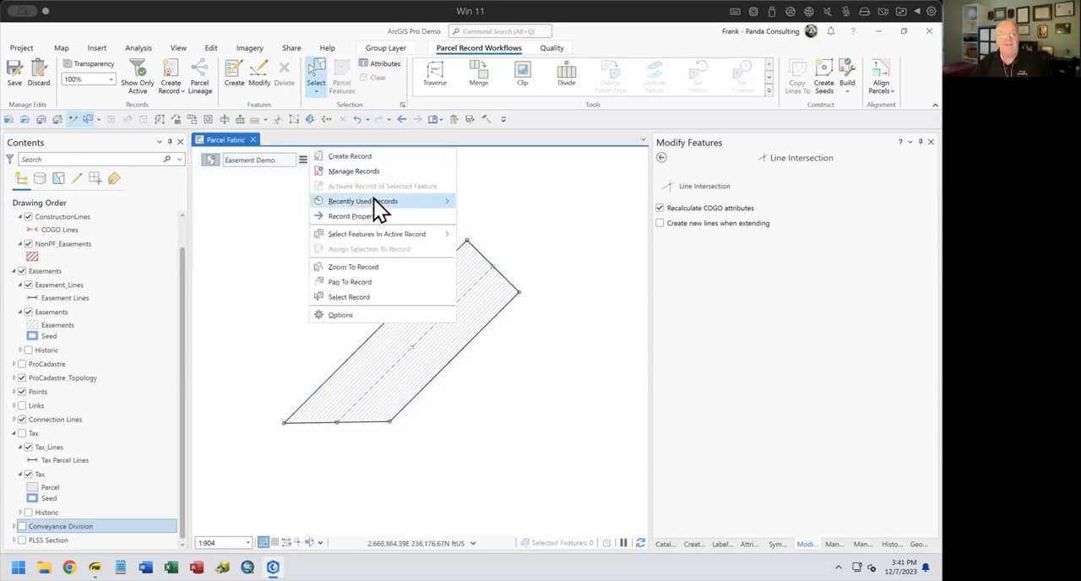
mouse_move(386, 233)
click(490, 235)
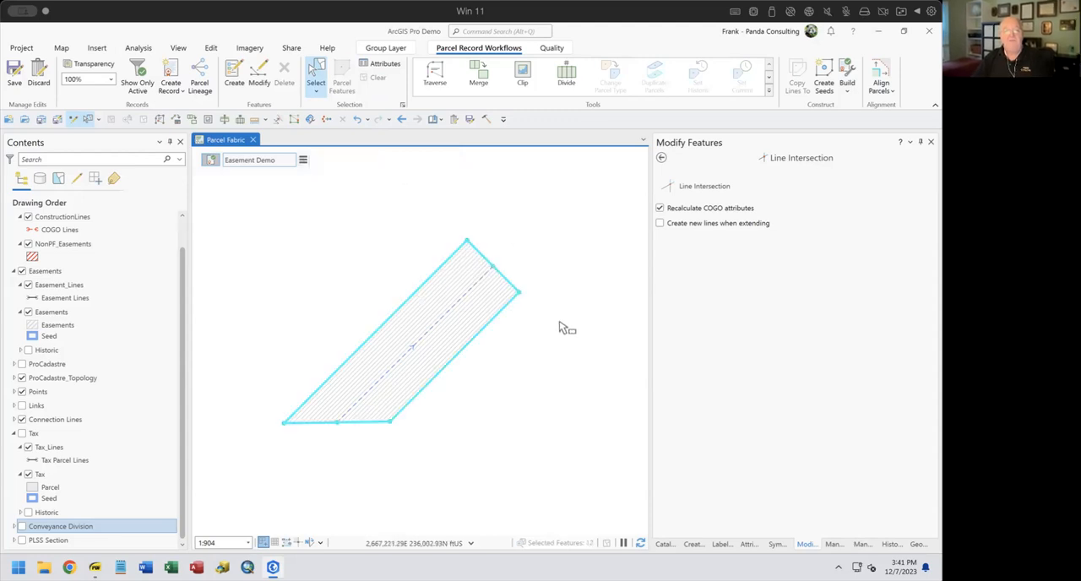
click(748, 543)
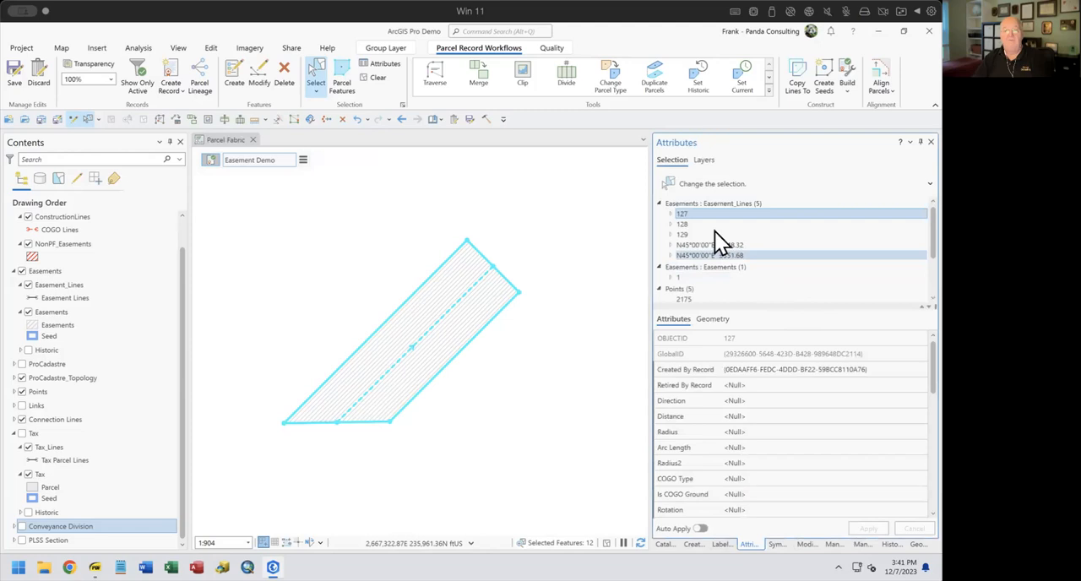
click(664, 204)
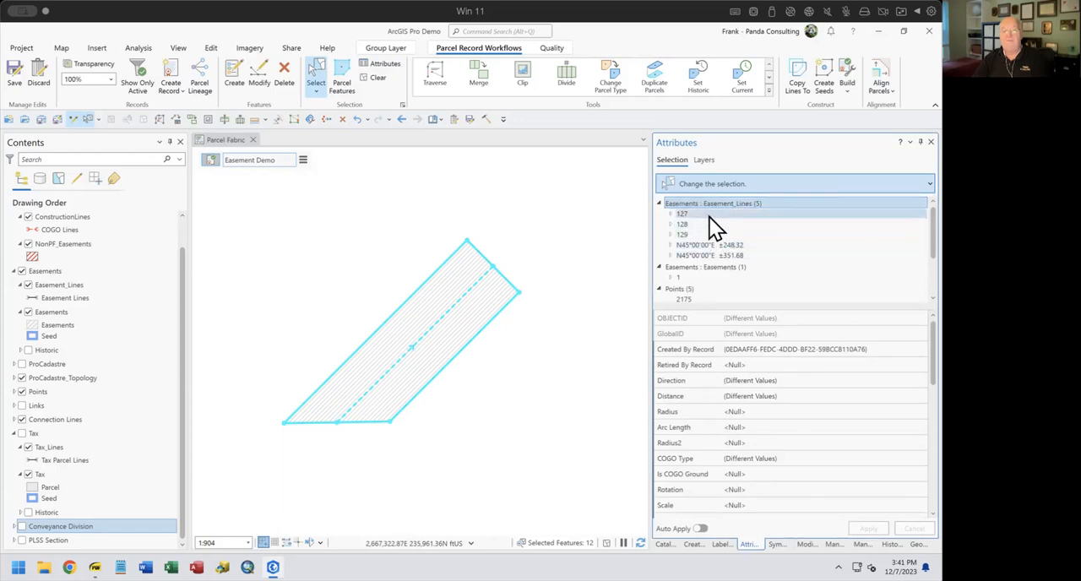
click(699, 267)
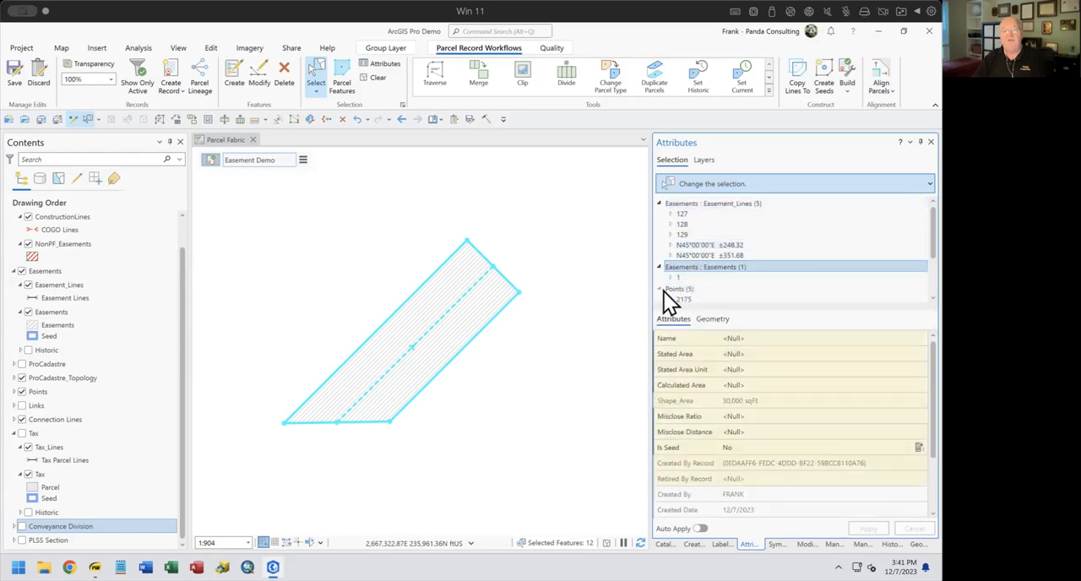
click(667, 289)
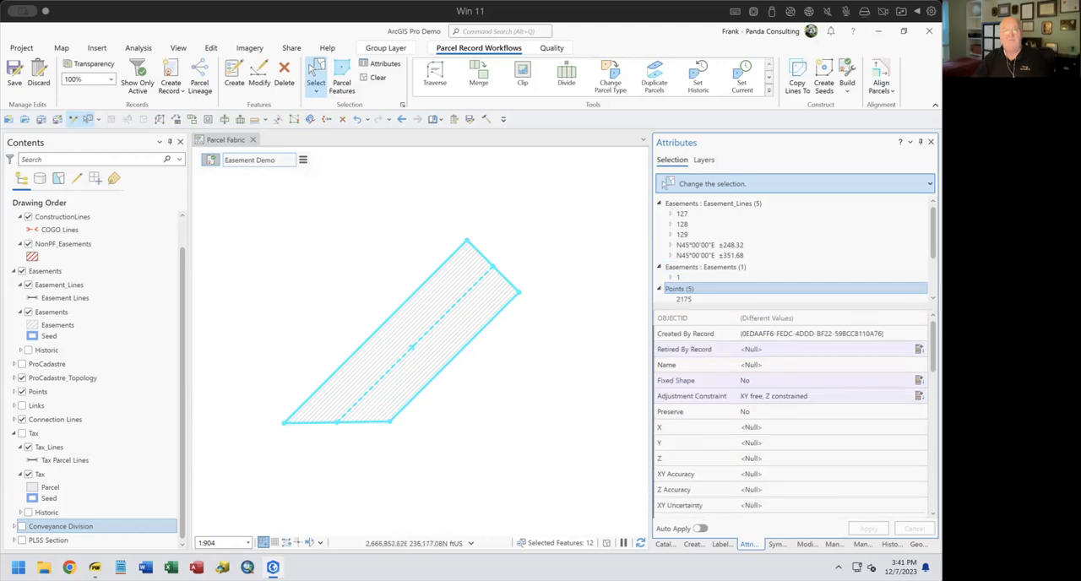
click(377, 77)
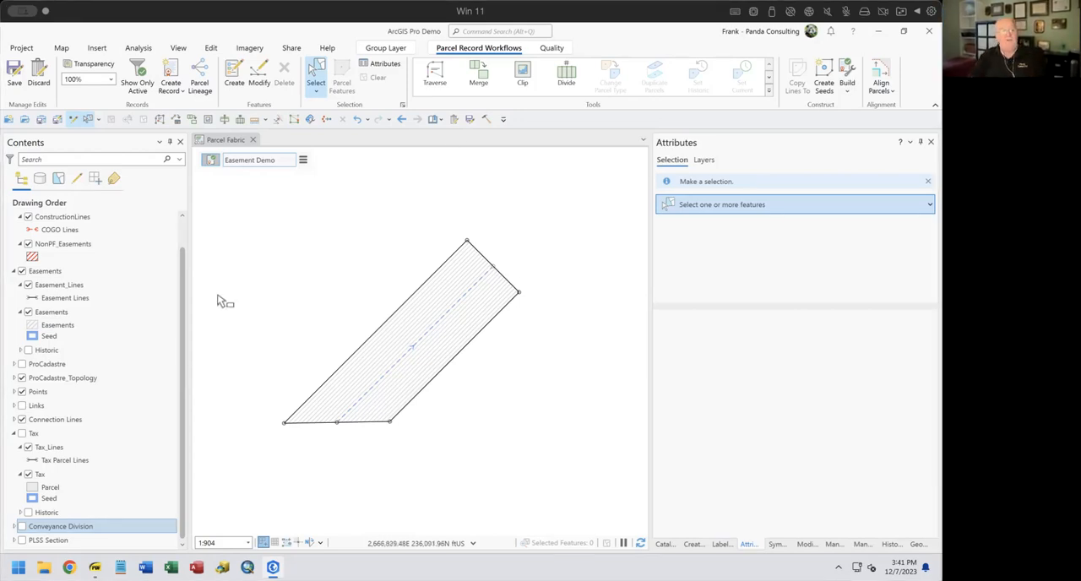
Show the Conveyance Division and Tax layers again, and select the easement polygon with its southeast line to inspect the line's attributes
click(22, 526)
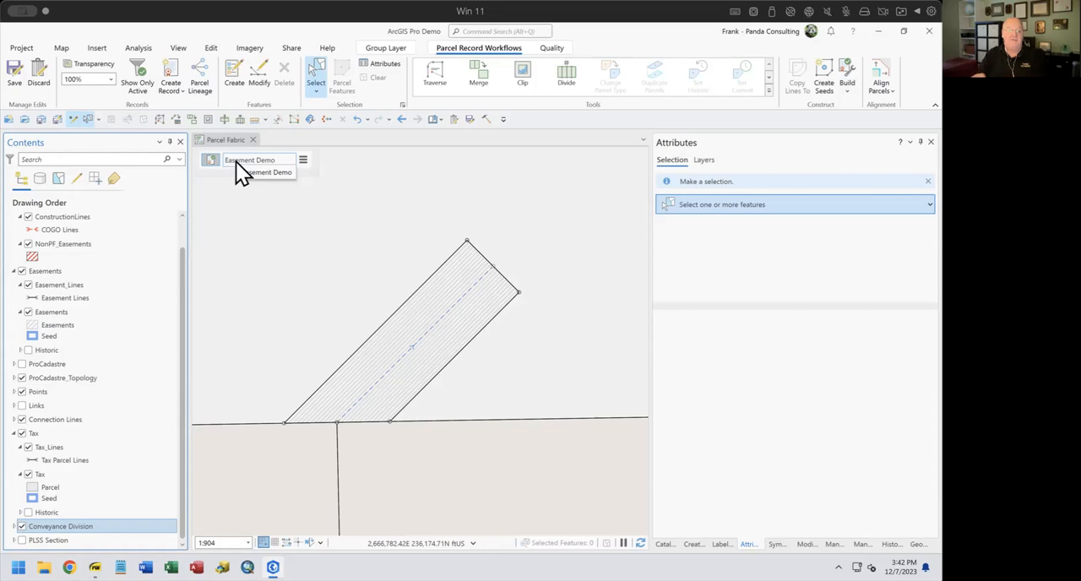
click(444, 377)
ctrl+click(537, 353)
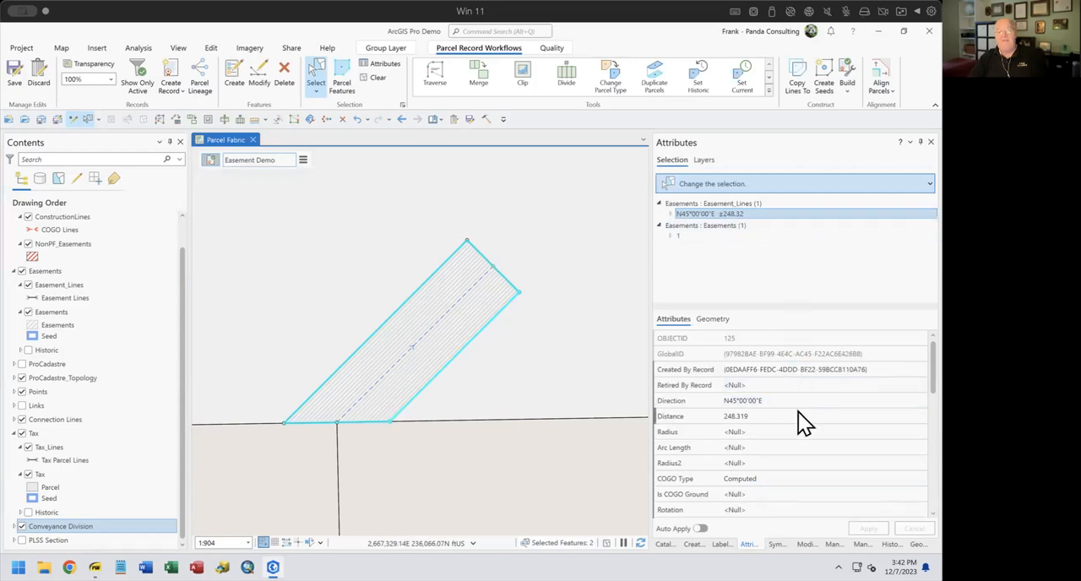
click(792, 476)
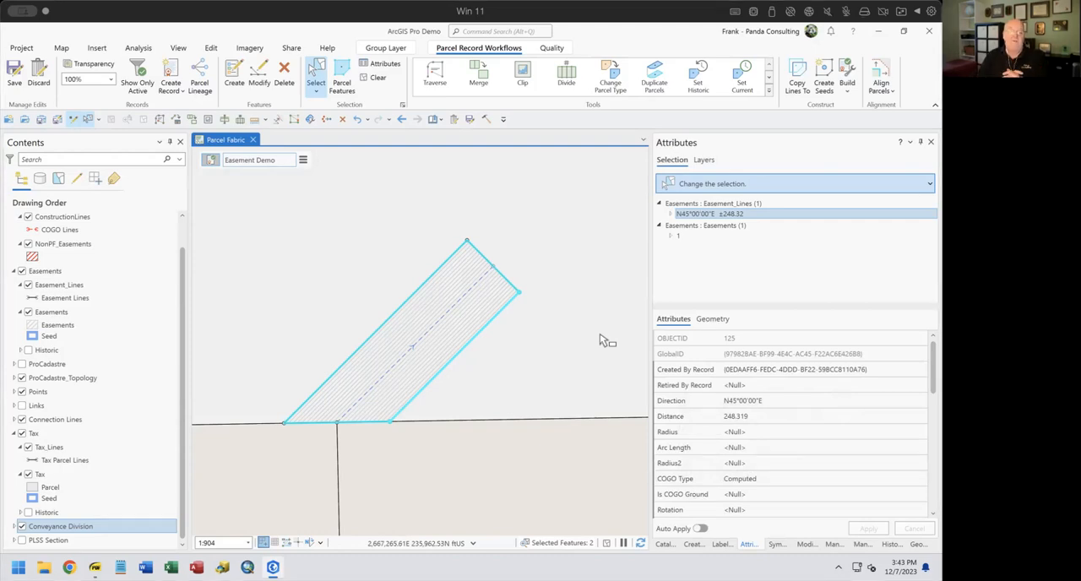
Select the large Tax parcel surrounding the easement polygon to view its attributes
click(583, 269)
scroll(583, 271, up, 2)
scroll(583, 272, down, 4)
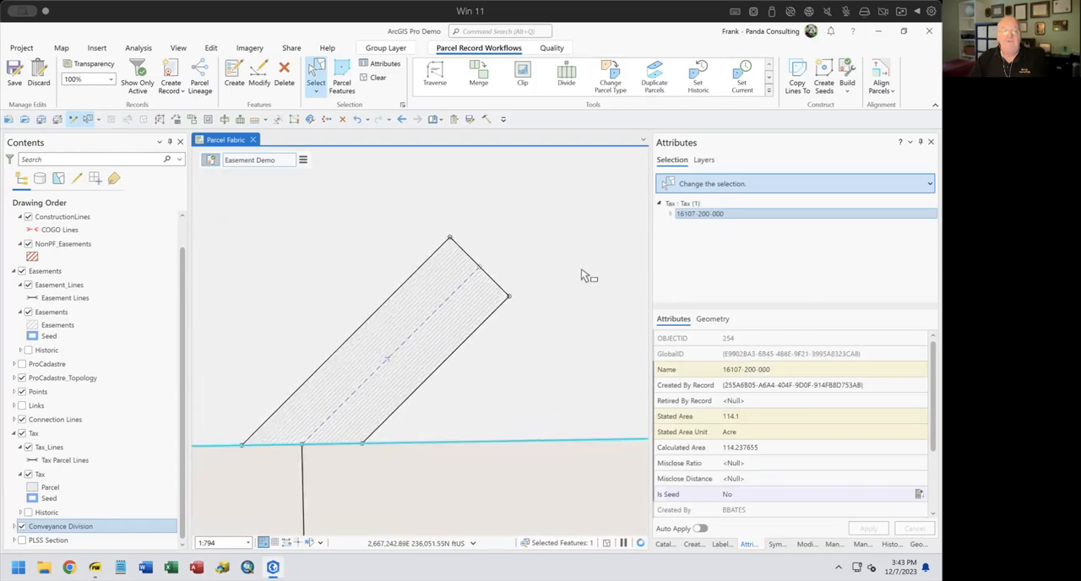
Clear the parcel selection and create a new record named "Easement Dedmo 2" without a record type
click(377, 77)
drag(560, 400, 319, 272)
drag(388, 289, 478, 534)
drag(439, 328, 675, 472)
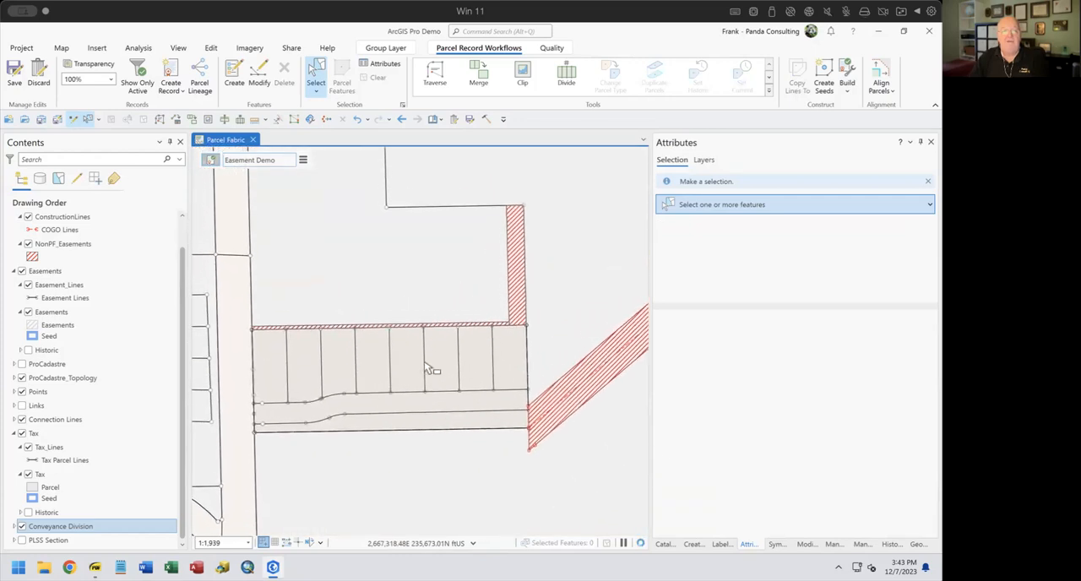
drag(435, 375, 573, 505)
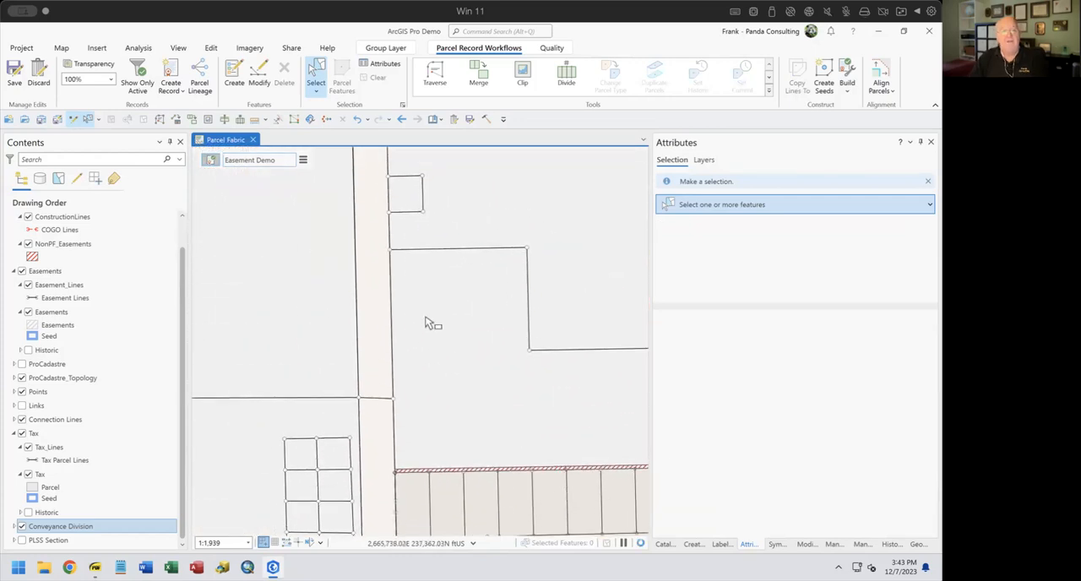
click(303, 161)
click(331, 171)
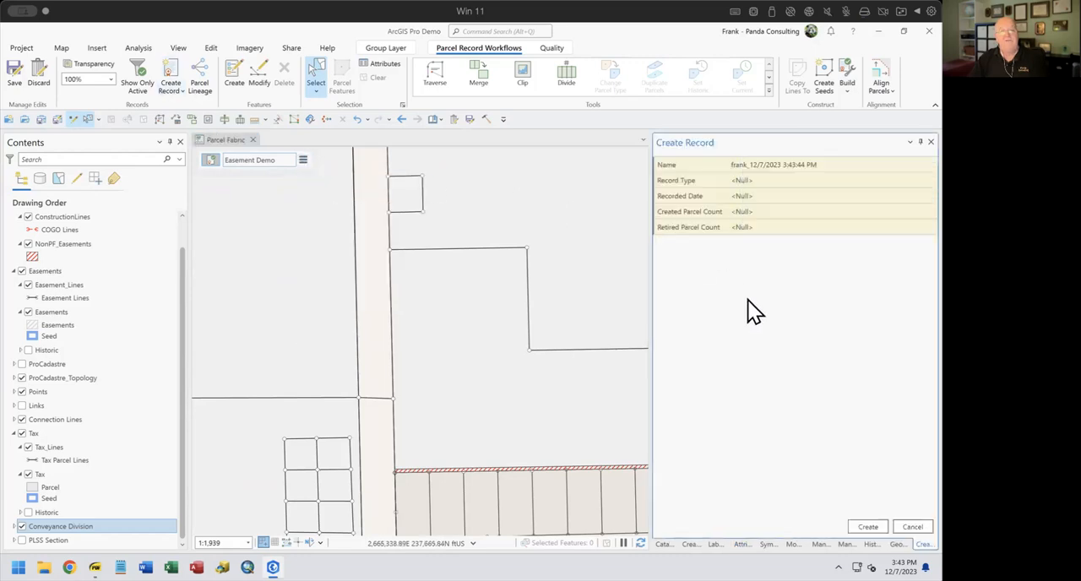
click(784, 165)
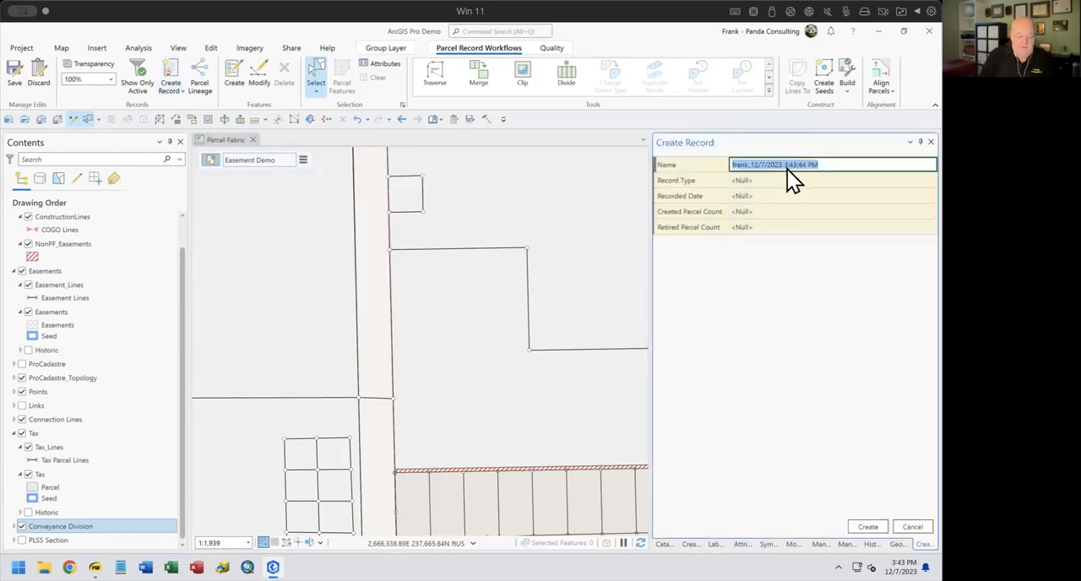
text(Easement Dedmo 2)
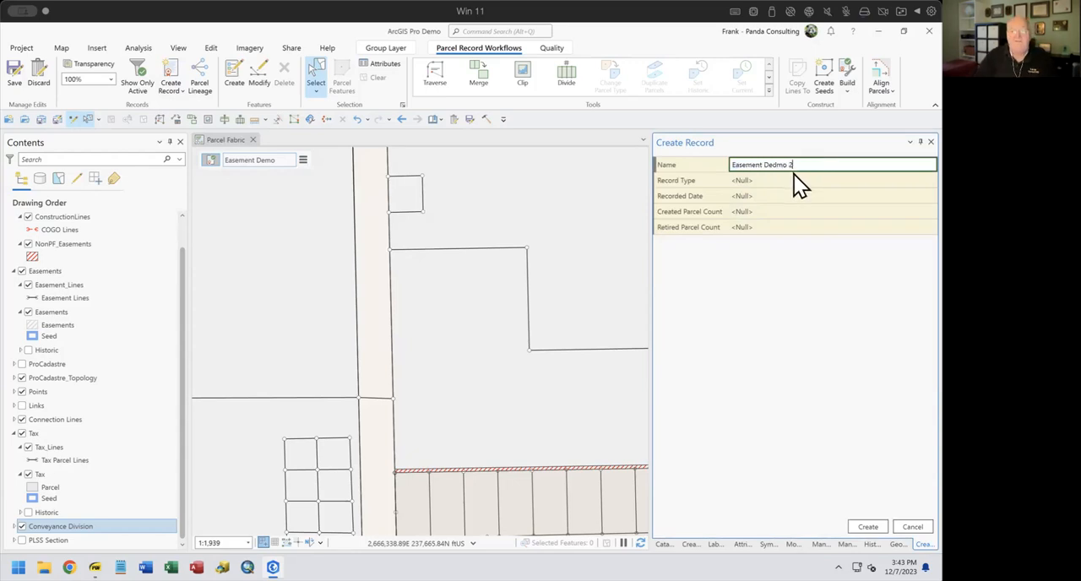
click(794, 179)
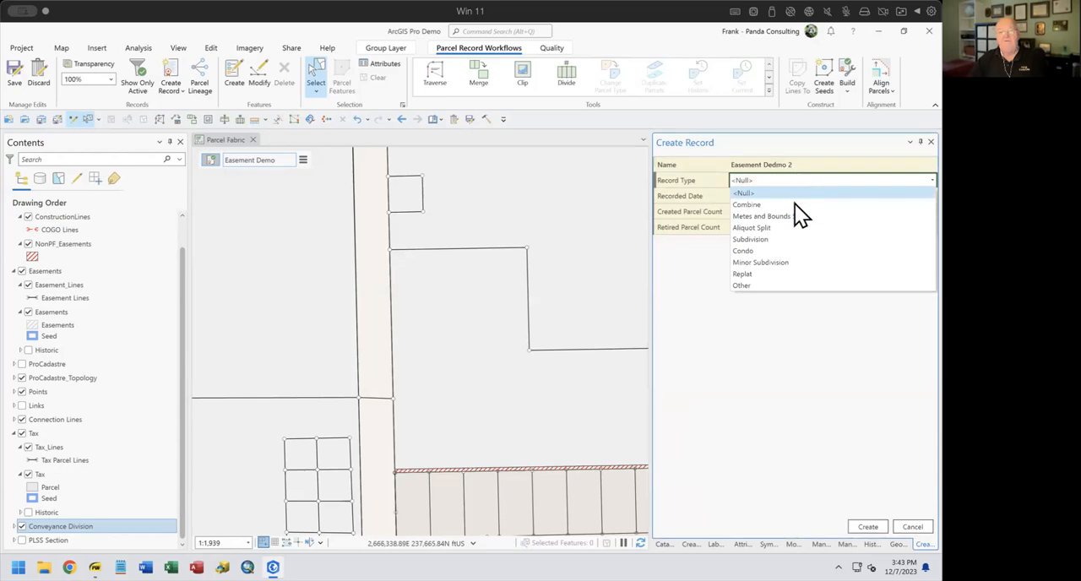
click(779, 393)
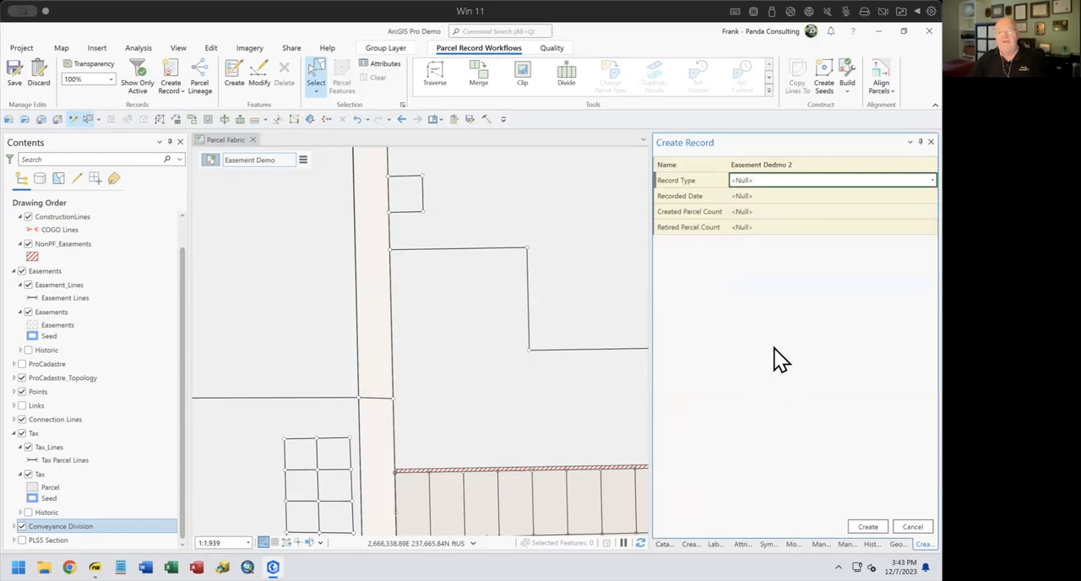
click(868, 526)
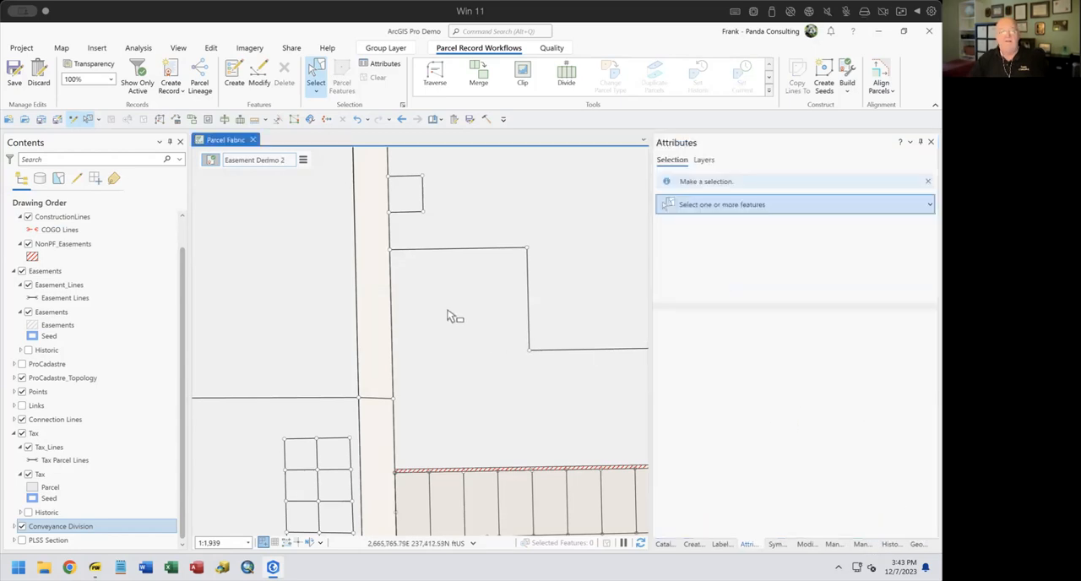
Select the L-shaped Tax parcel north of the row of lots and set up an equal-width Divide of 50 ft
click(491, 382)
drag(492, 381, 390, 369)
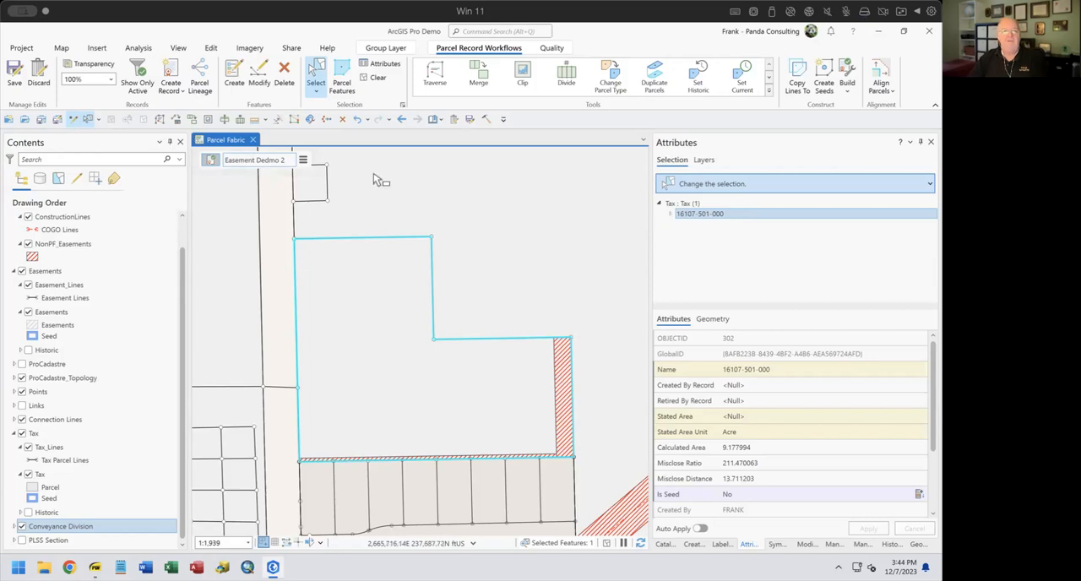
click(567, 76)
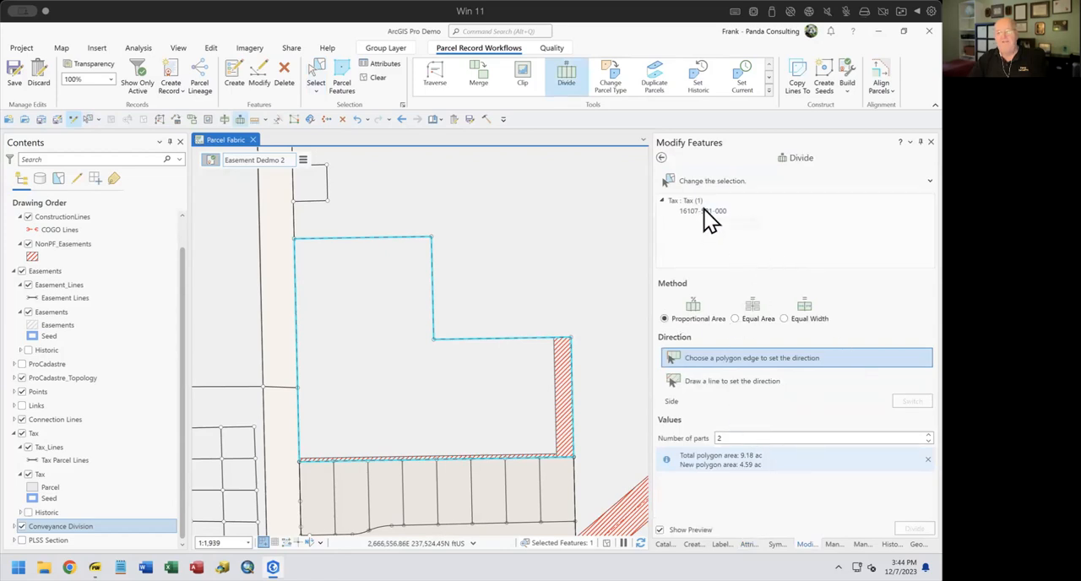
click(784, 319)
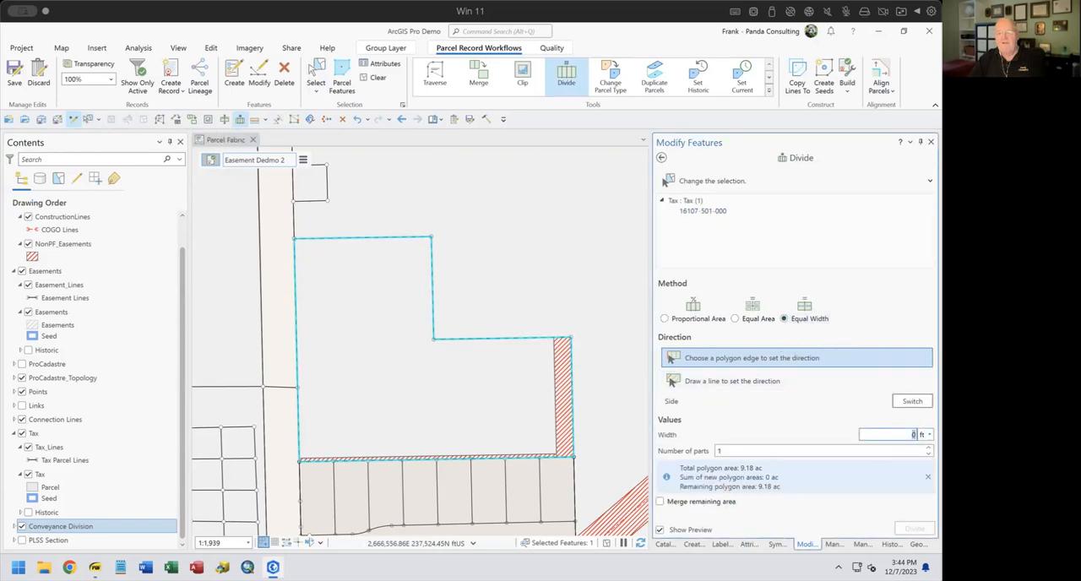
text(50)
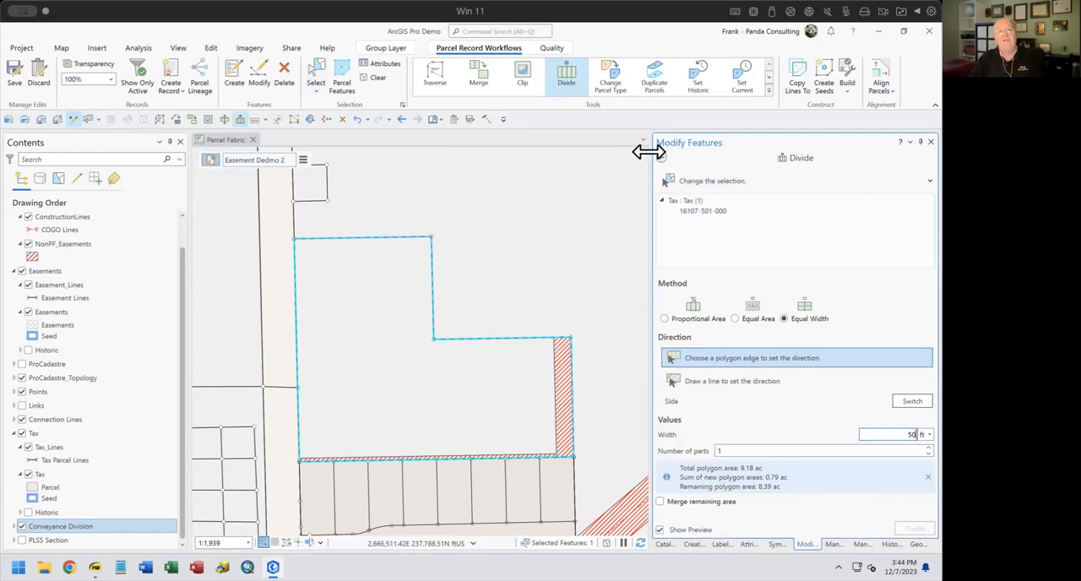
Duplicate the Tax parcel as a Simultaneous Conveyance parcel, and divide a 50 ft strip from the copy along its north edge
click(655, 78)
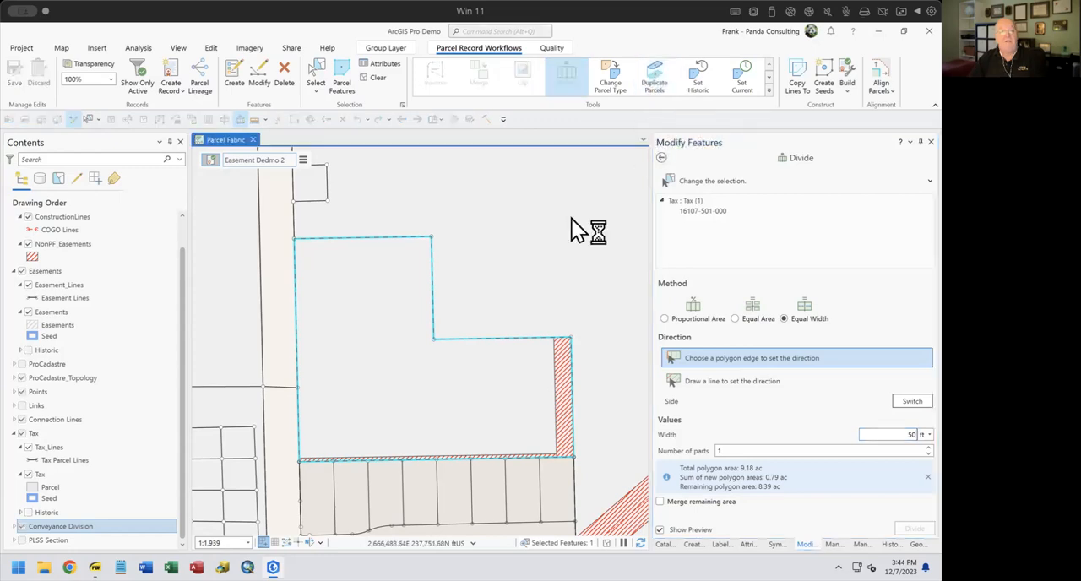
click(488, 249)
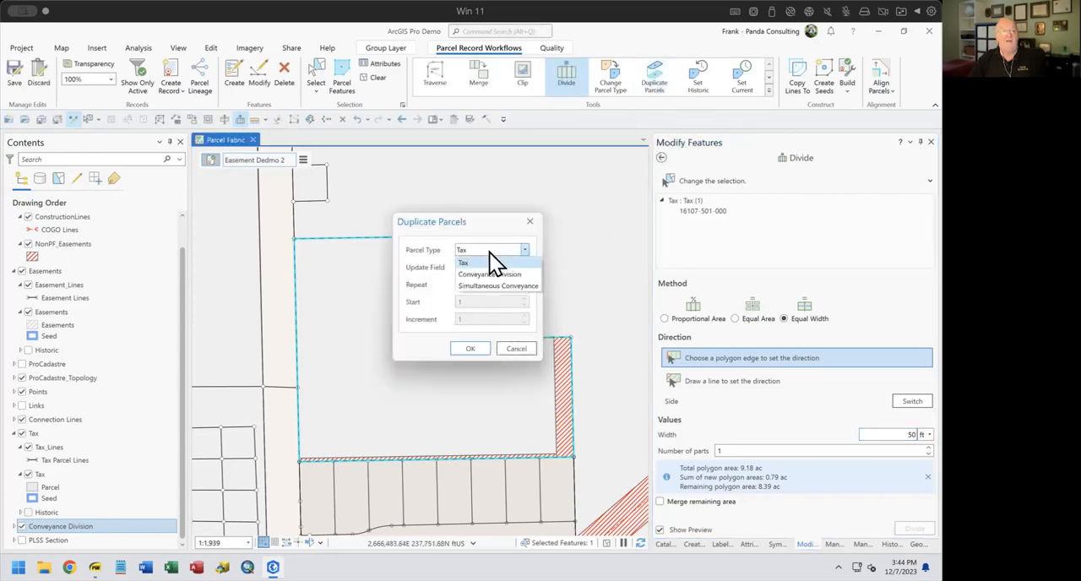
click(498, 287)
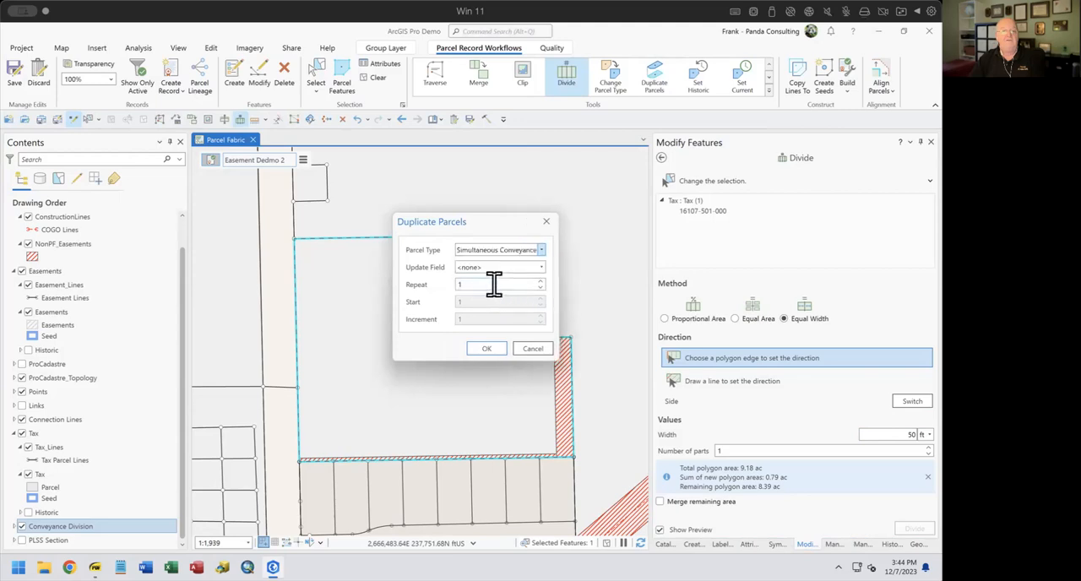
click(485, 348)
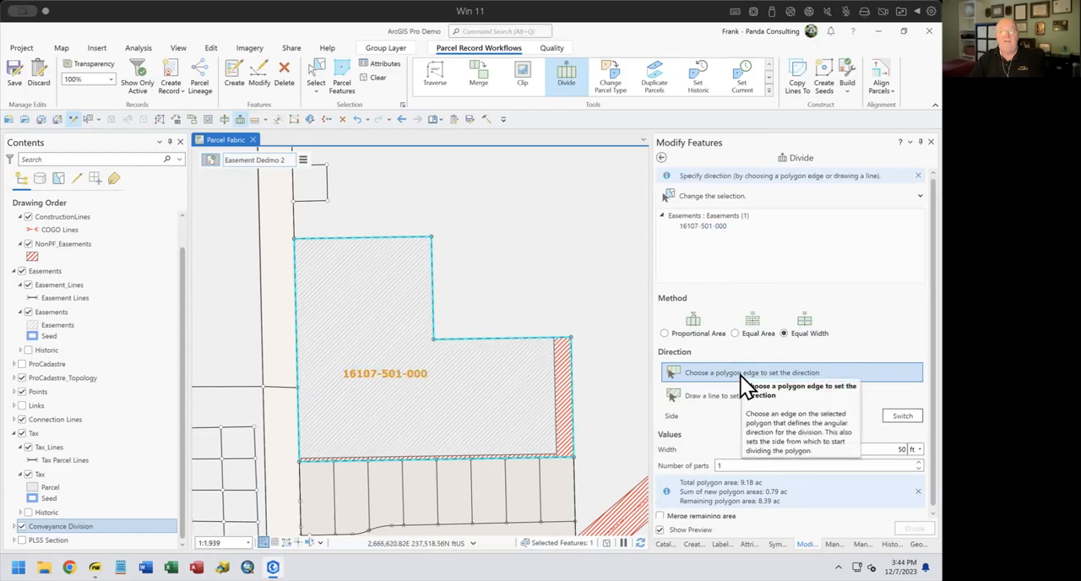
click(379, 238)
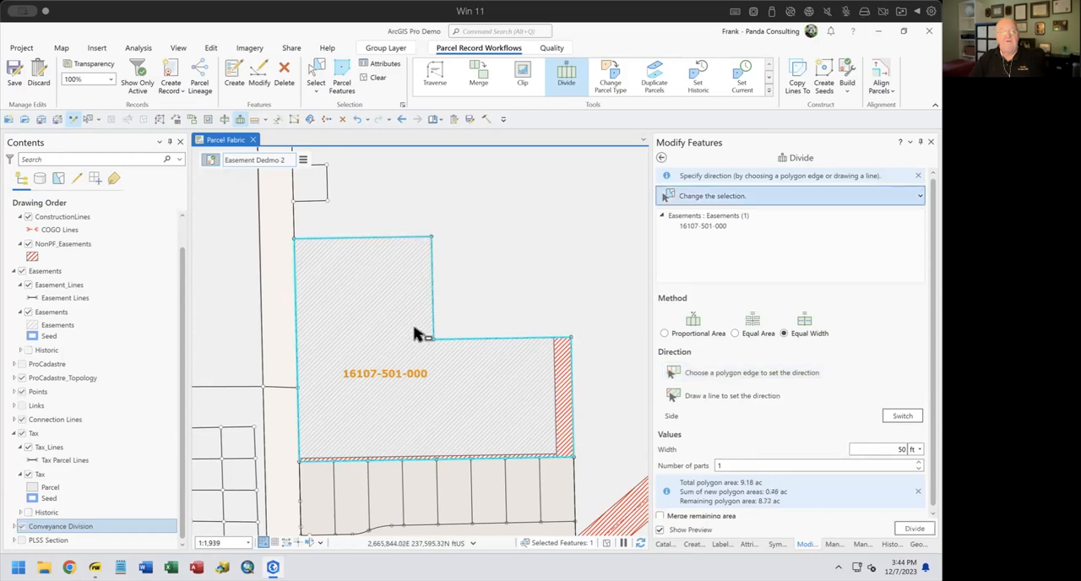
click(915, 530)
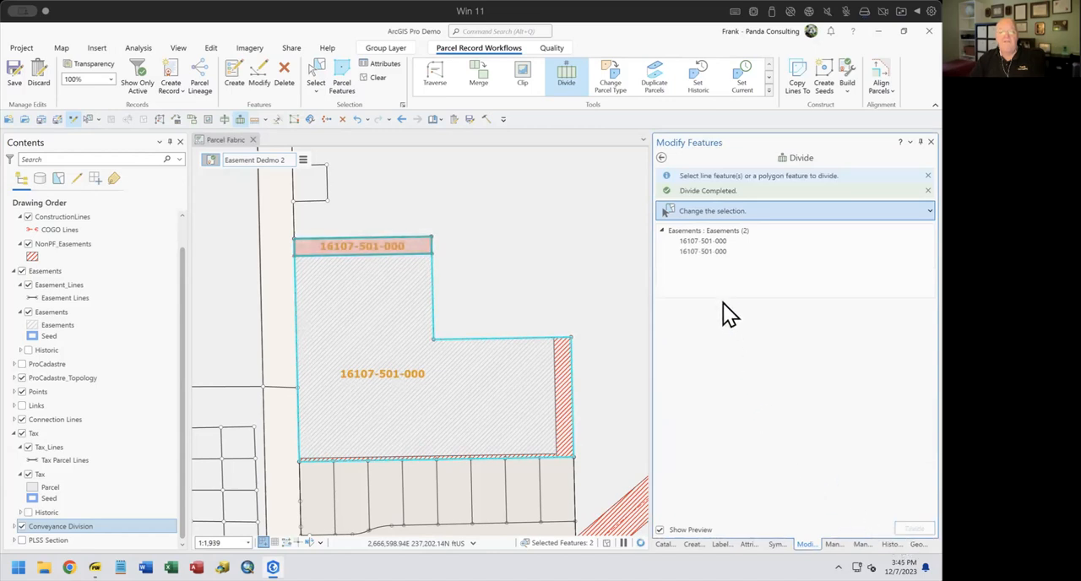
Delete the larger remaining easement polygon from the divided pair, keeping the northern strip
click(751, 545)
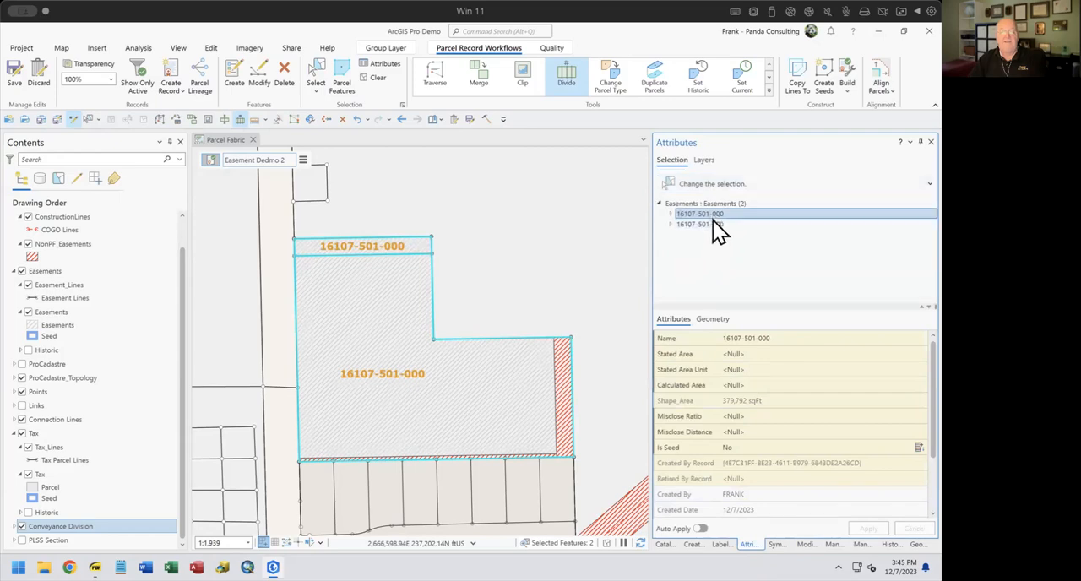
click(714, 214)
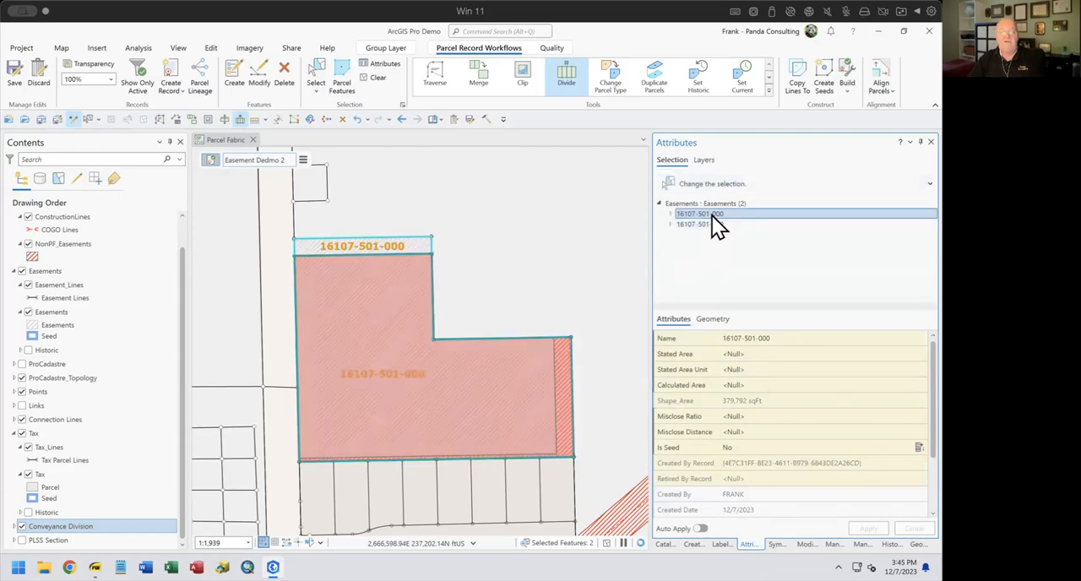
right_click(711, 215)
click(729, 213)
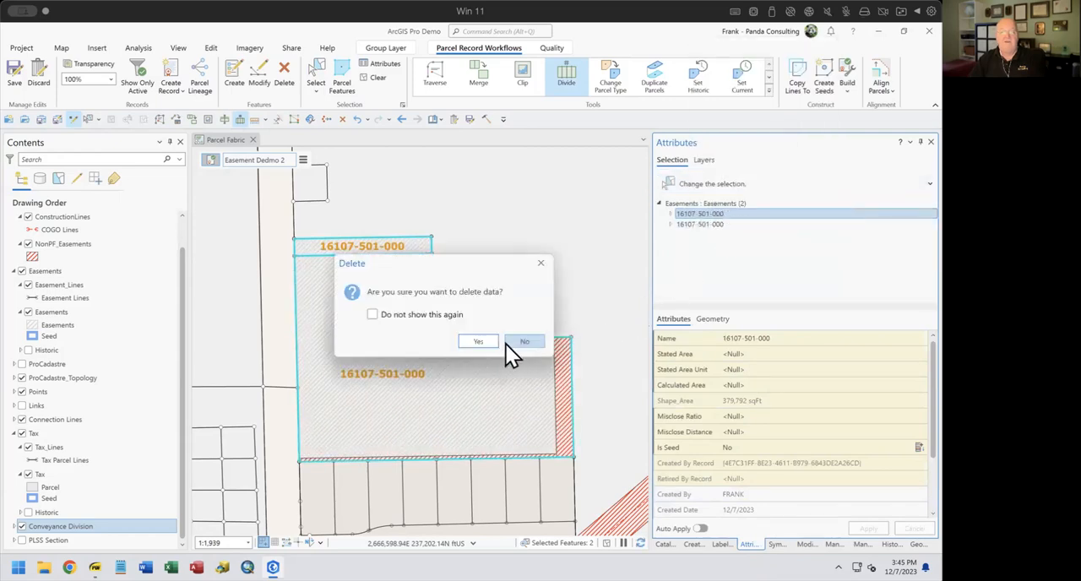
click(470, 340)
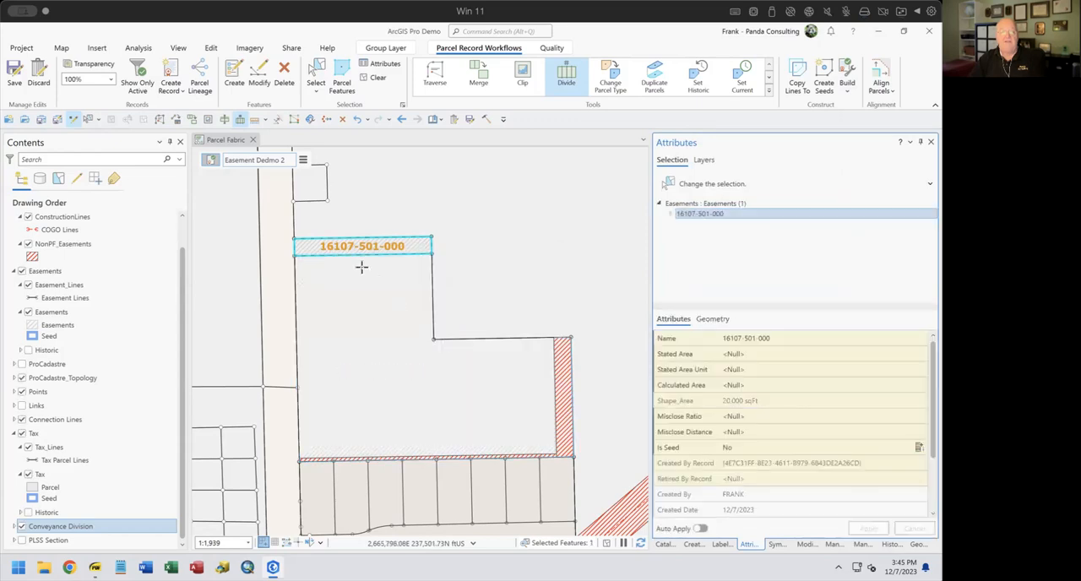
Select all features in the active record and review the attributes of its easement lines and polygon
click(302, 160)
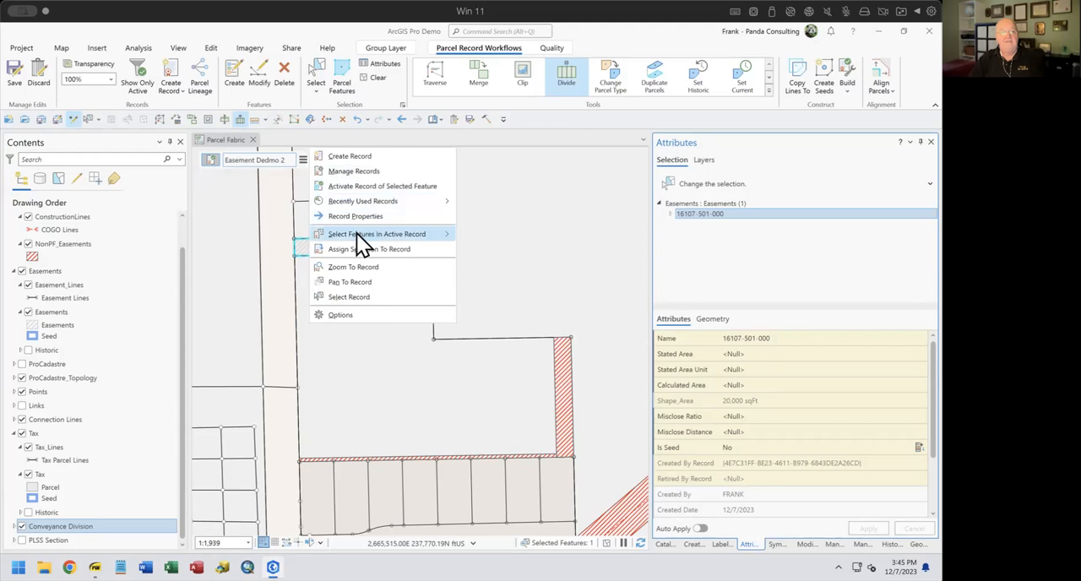
mouse_move(356, 233)
click(507, 235)
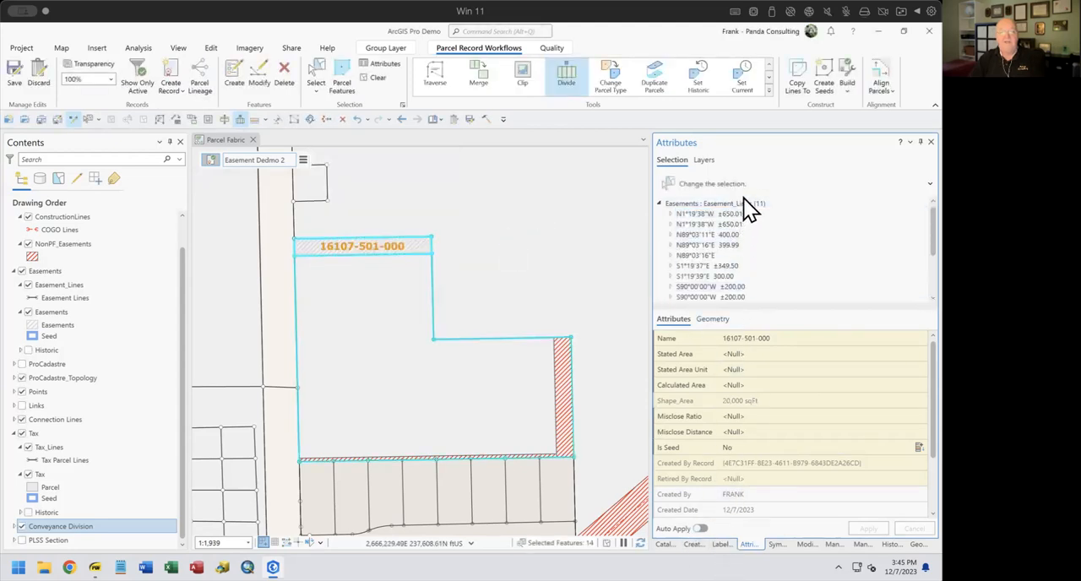
click(743, 205)
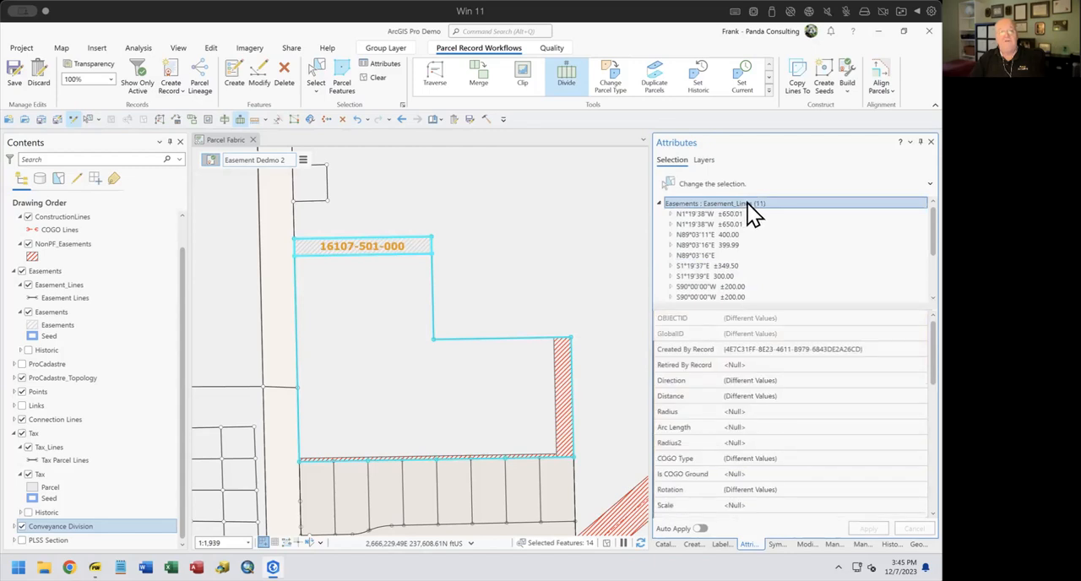
scroll(753, 224, down, 2)
scroll(752, 224, down, 1)
click(724, 267)
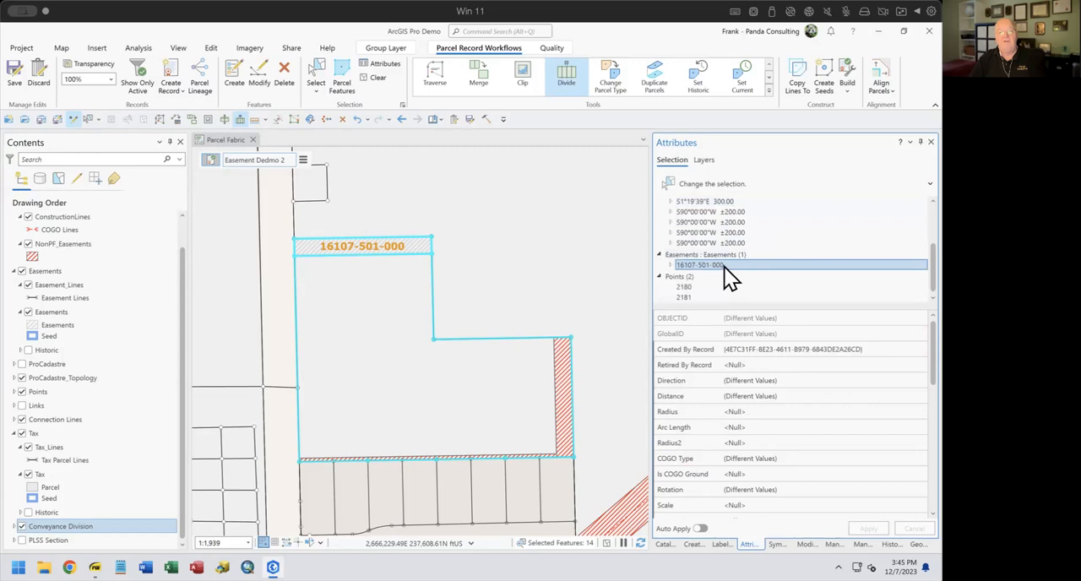
Select the easement line along the south edge of the strip and inspect its attributes
click(356, 256)
click(357, 267)
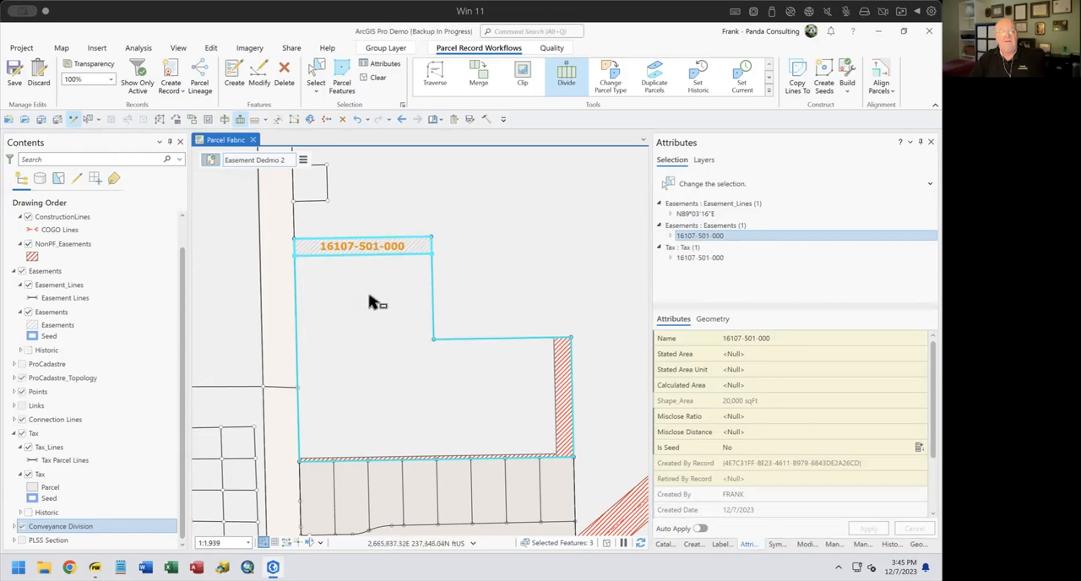
click(374, 245)
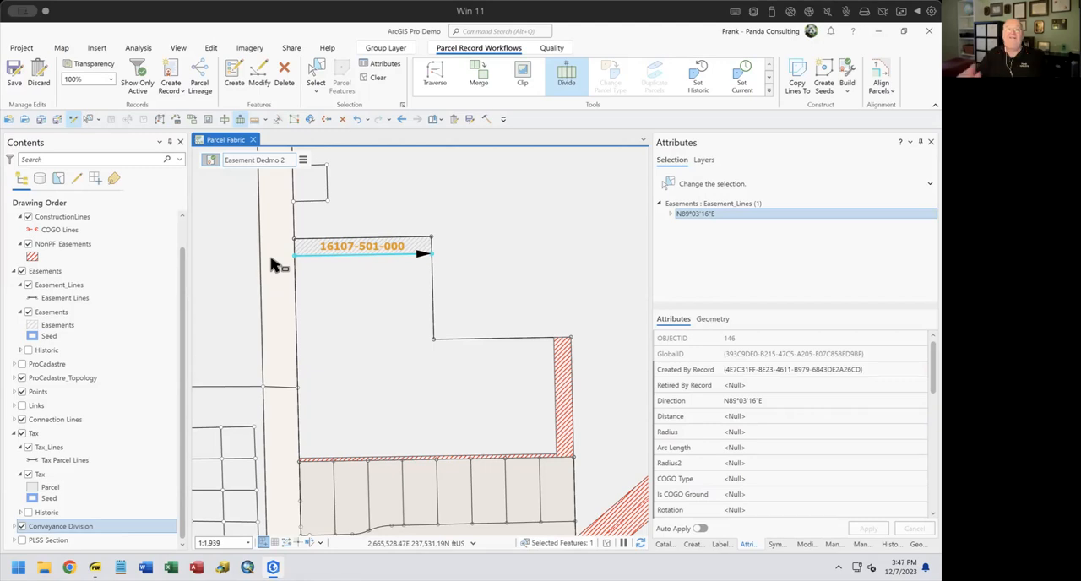
Select all features in the active record again and undo the deletion of the larger easement polygon
click(303, 161)
mouse_move(368, 251)
click(469, 255)
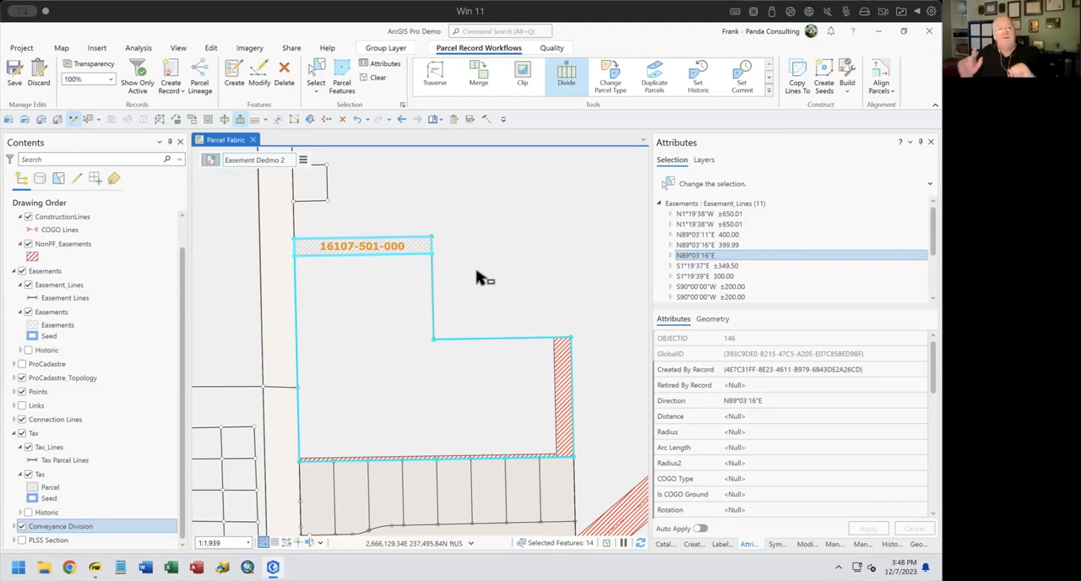
click(367, 119)
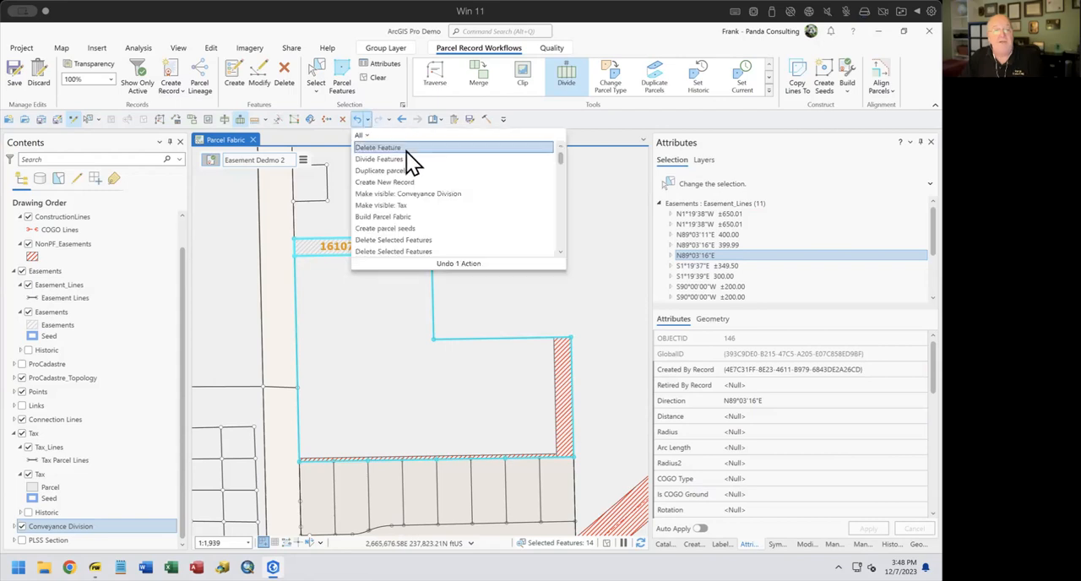
click(406, 148)
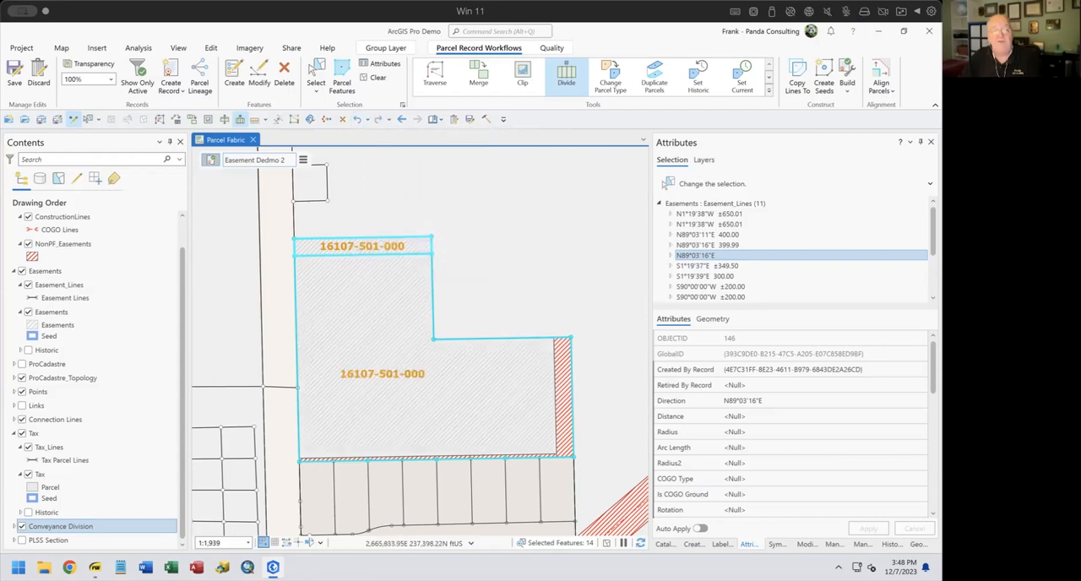
Try to remove the larger easement polygon south of the strip with the Delete Parcels tool
click(316, 74)
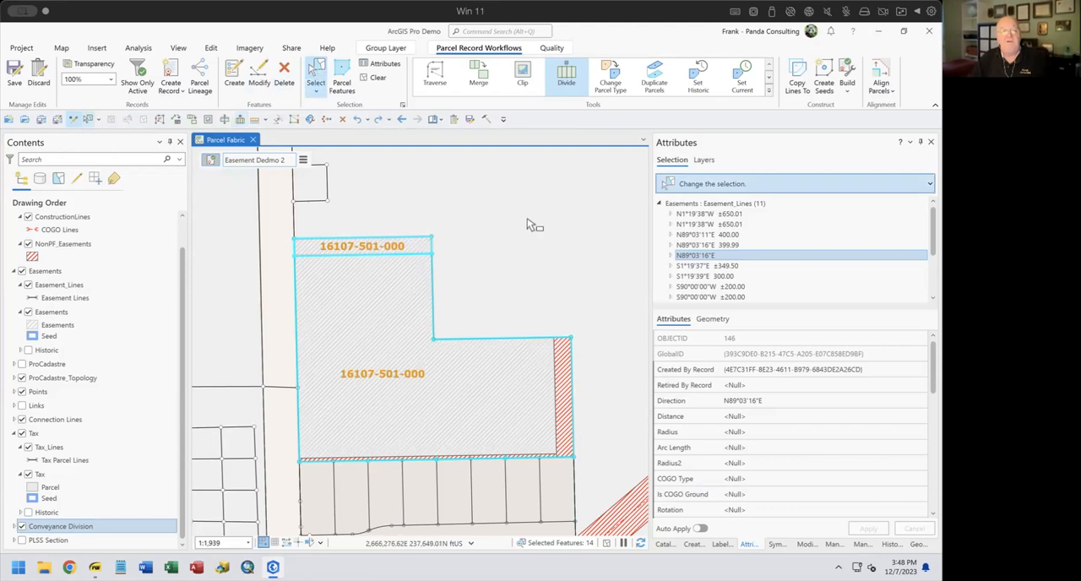
click(338, 257)
click(364, 371)
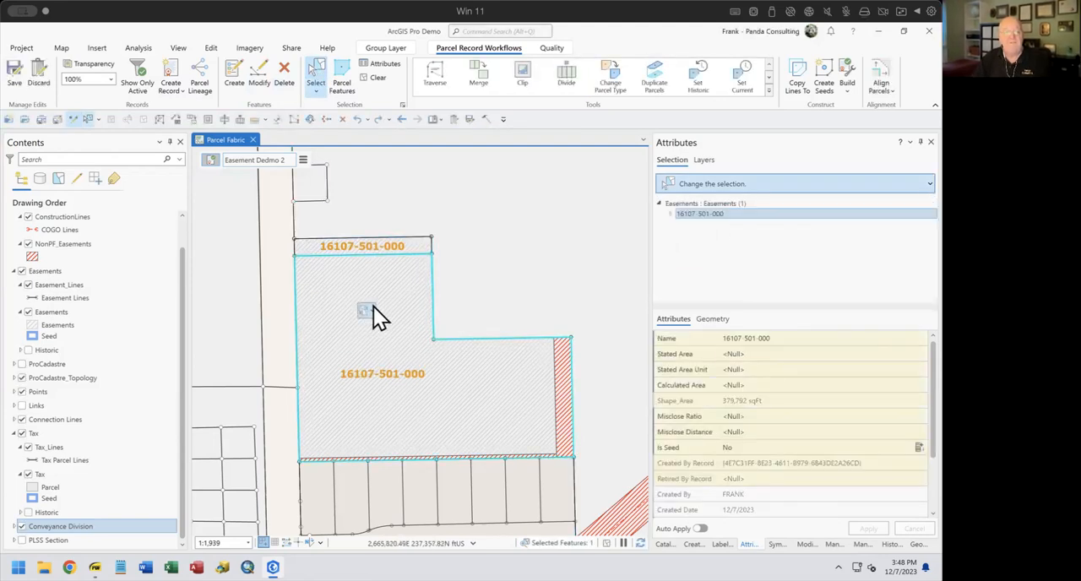
click(373, 309)
click(393, 337)
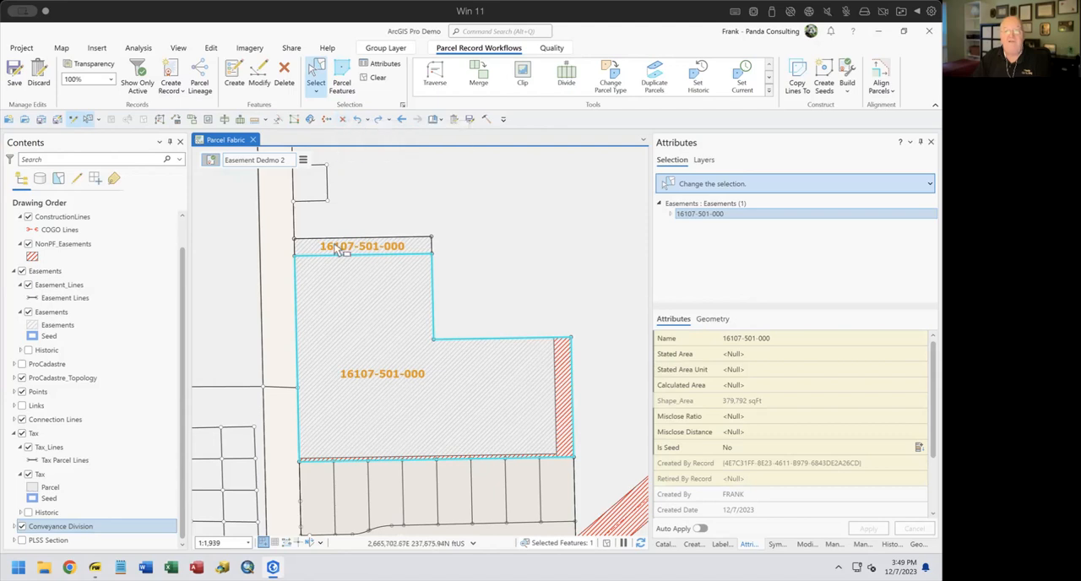
click(654, 76)
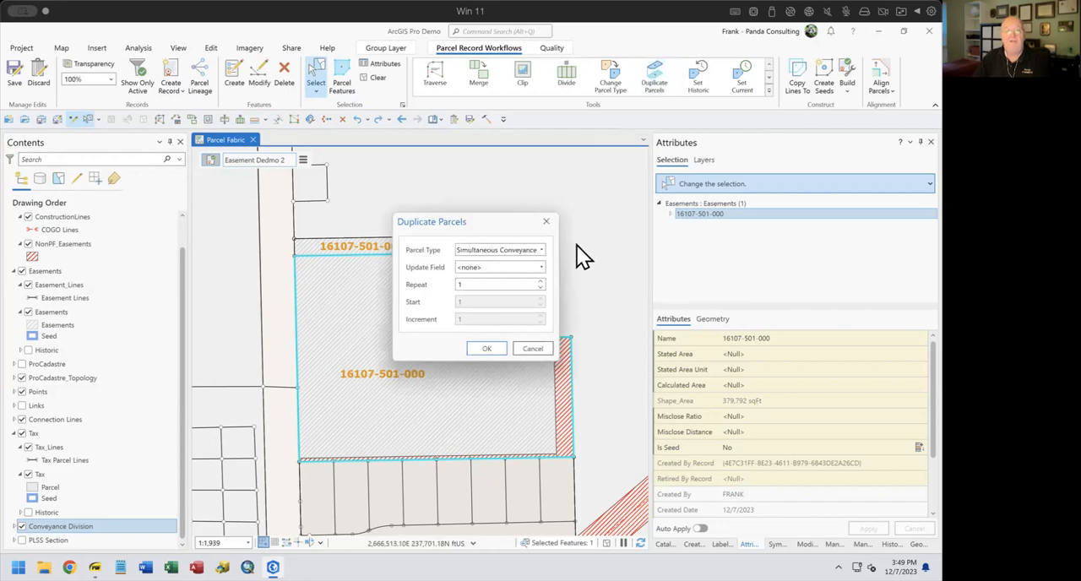
click(546, 221)
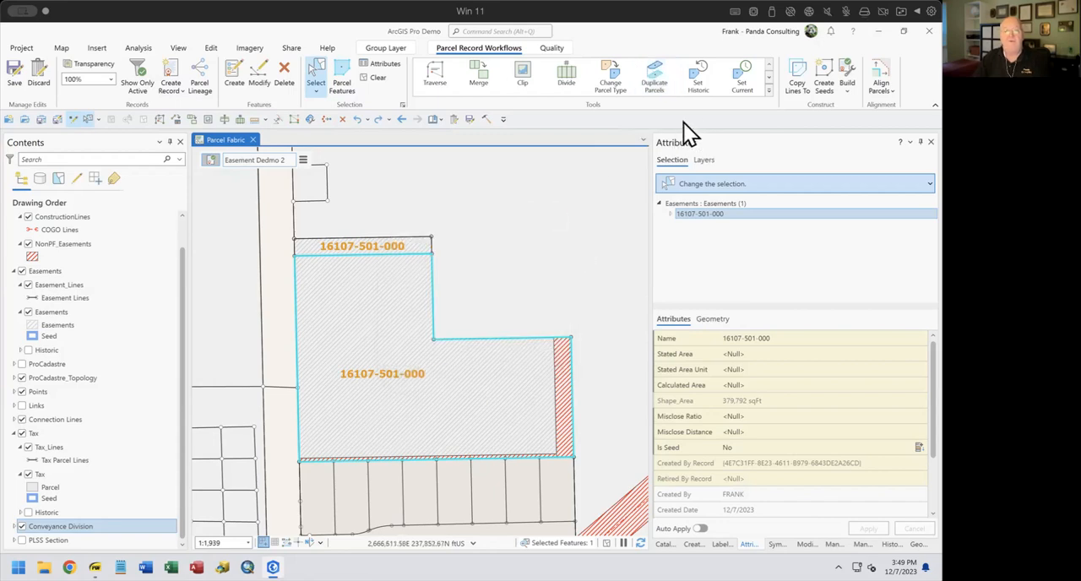
click(770, 89)
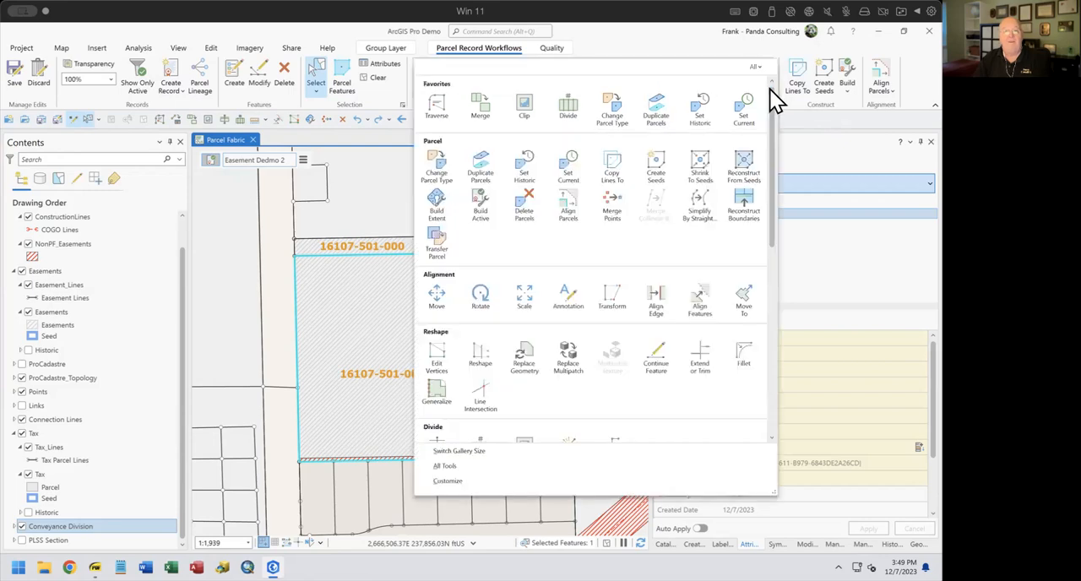
click(523, 207)
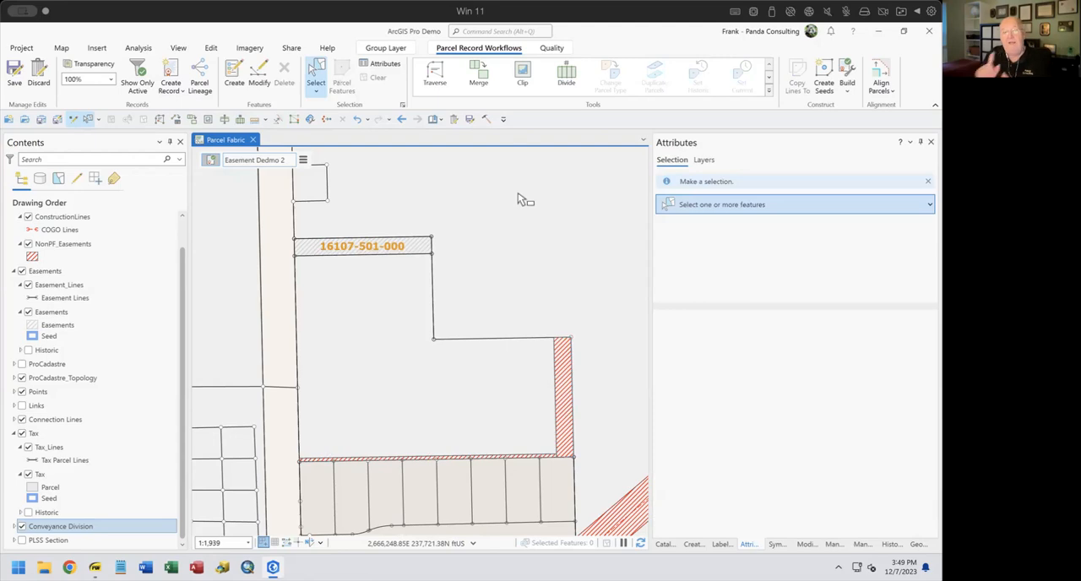
Select all features in the active record to check what remains, and undo the parcel deletion
click(303, 160)
click(465, 253)
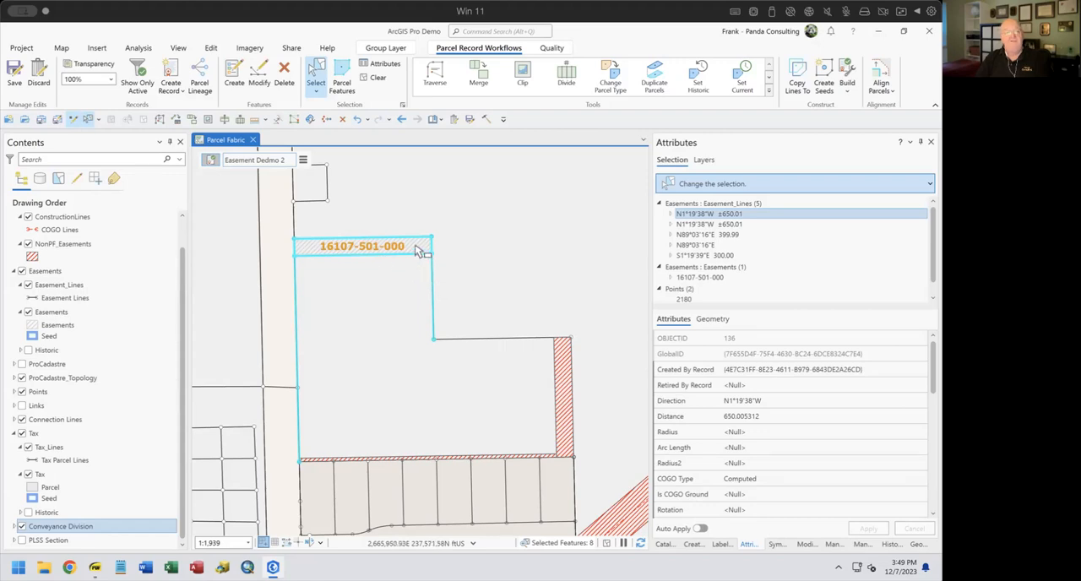
click(358, 119)
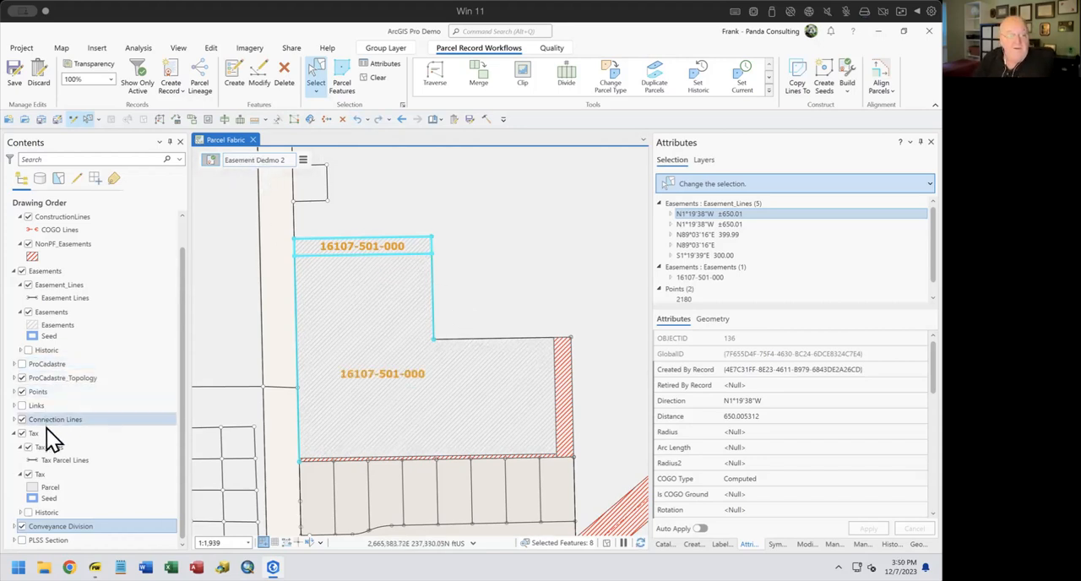
Hide the Tax and Conveyance Division layers and clear the current feature selection
click(22, 433)
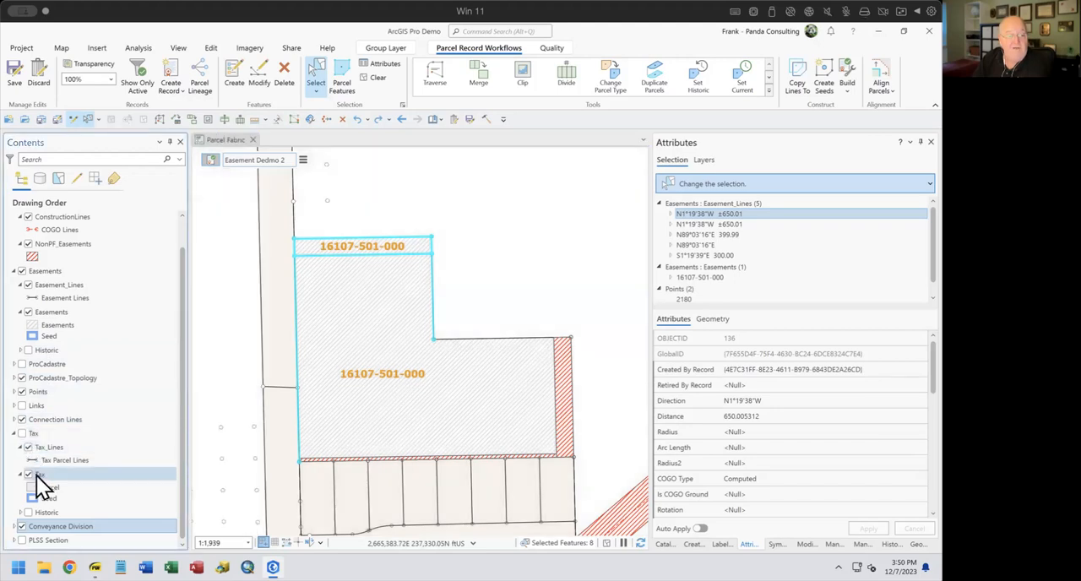
click(21, 526)
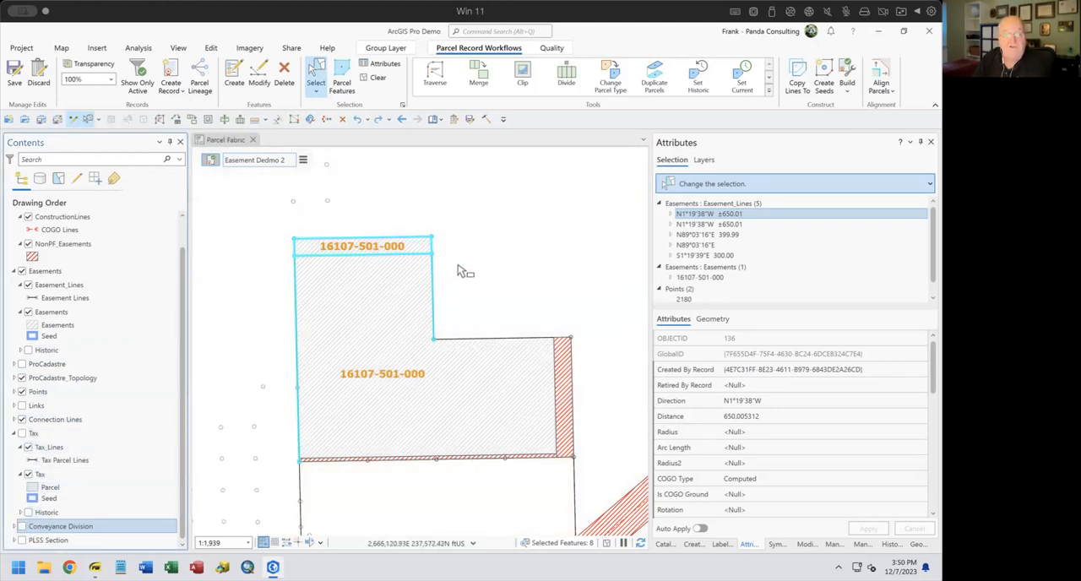
scroll(426, 279, down, 2)
scroll(428, 274, up, 5)
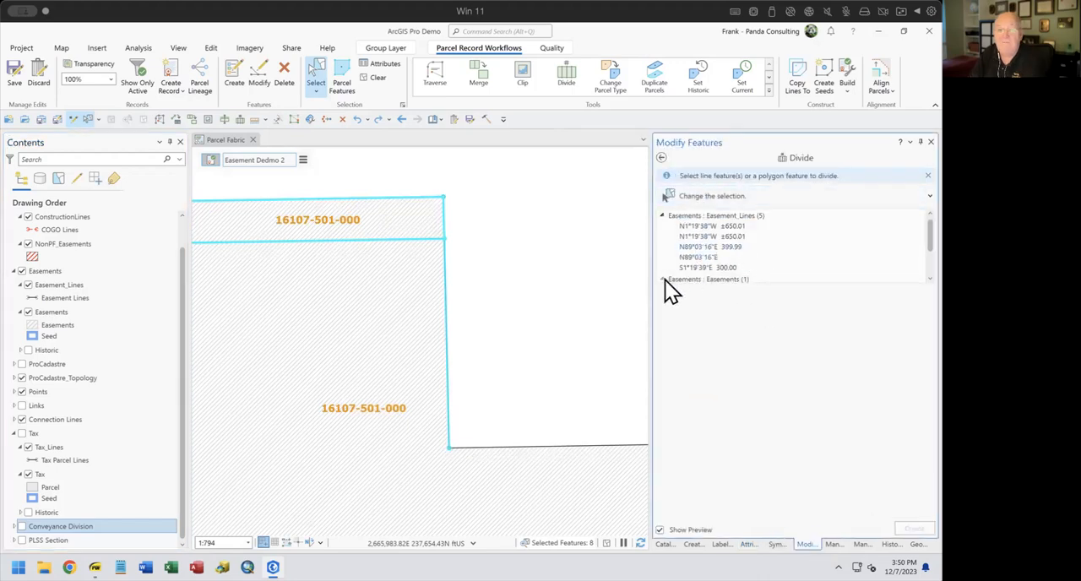
click(372, 77)
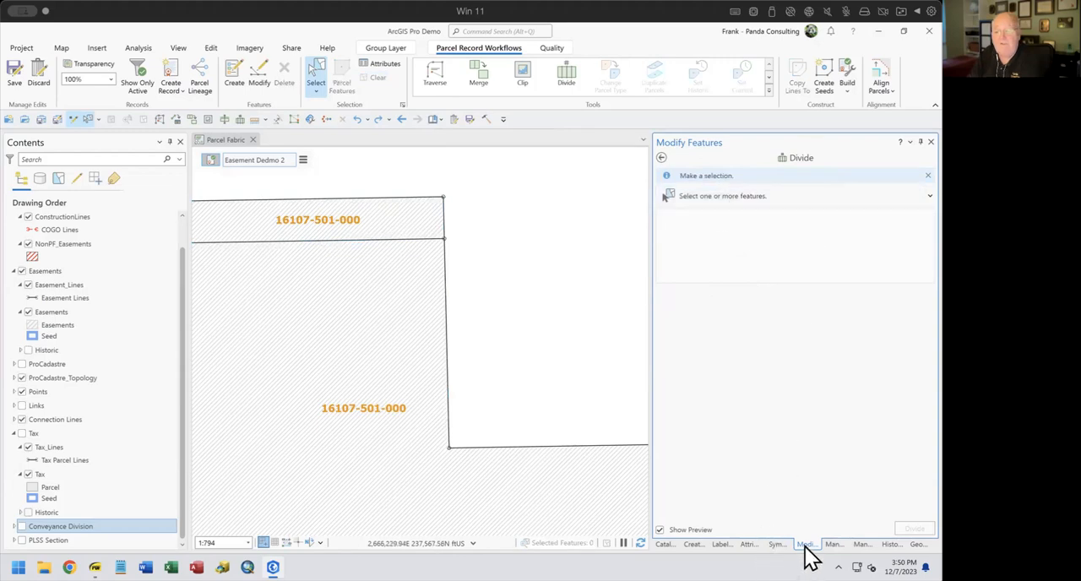
Open the Line Intersection tool and check which easement features meet at the strip's southeast corner
click(660, 159)
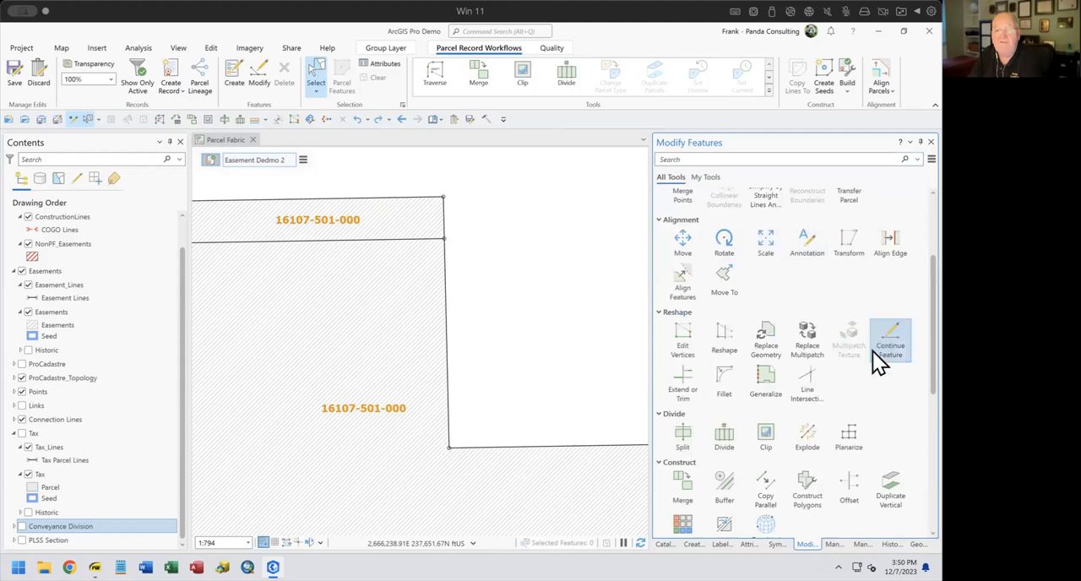
click(801, 369)
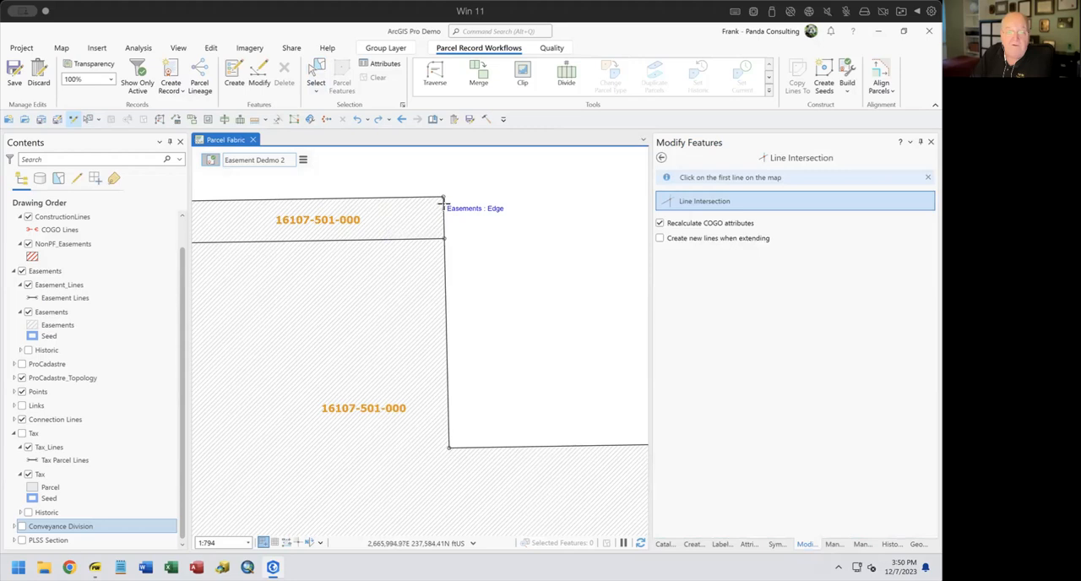
click(313, 77)
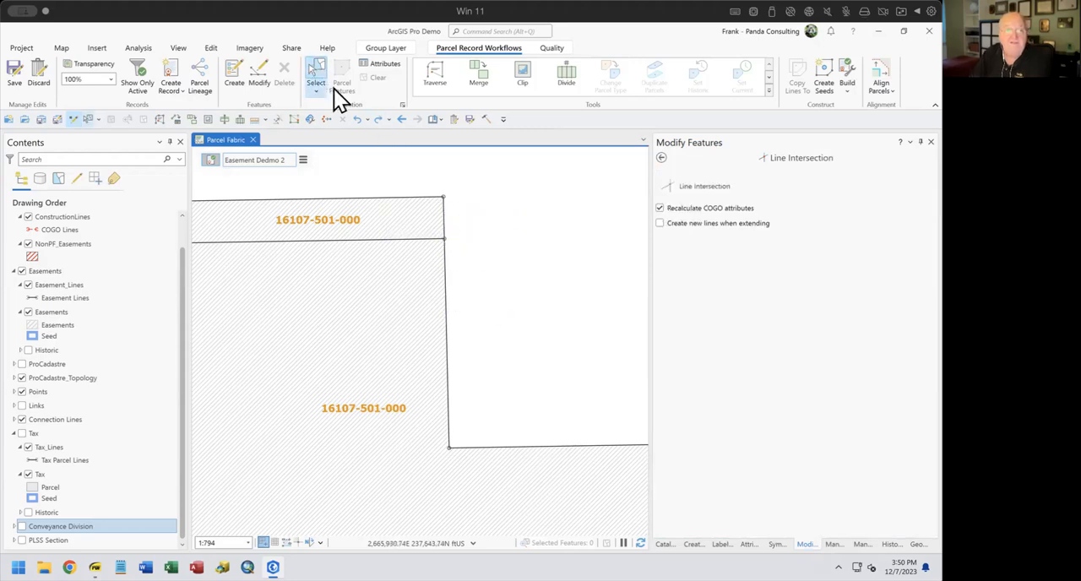
drag(434, 254, 478, 271)
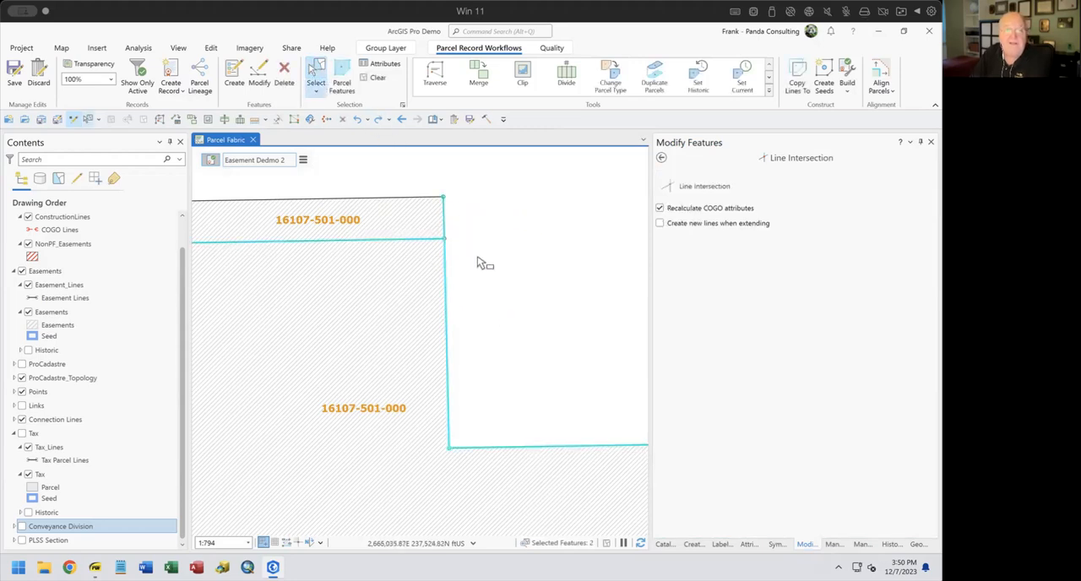
shift+click(405, 259)
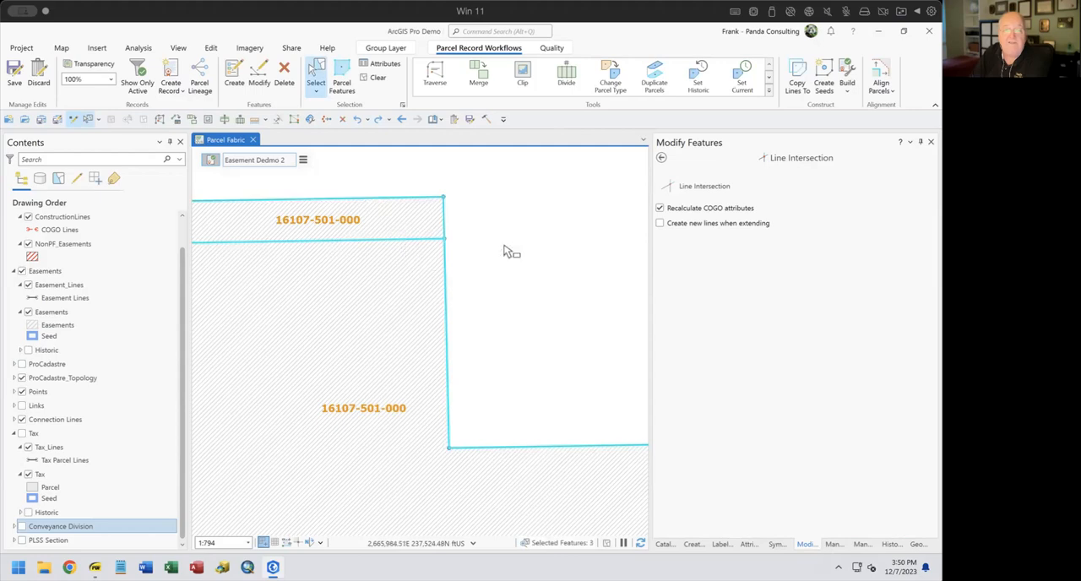
click(574, 274)
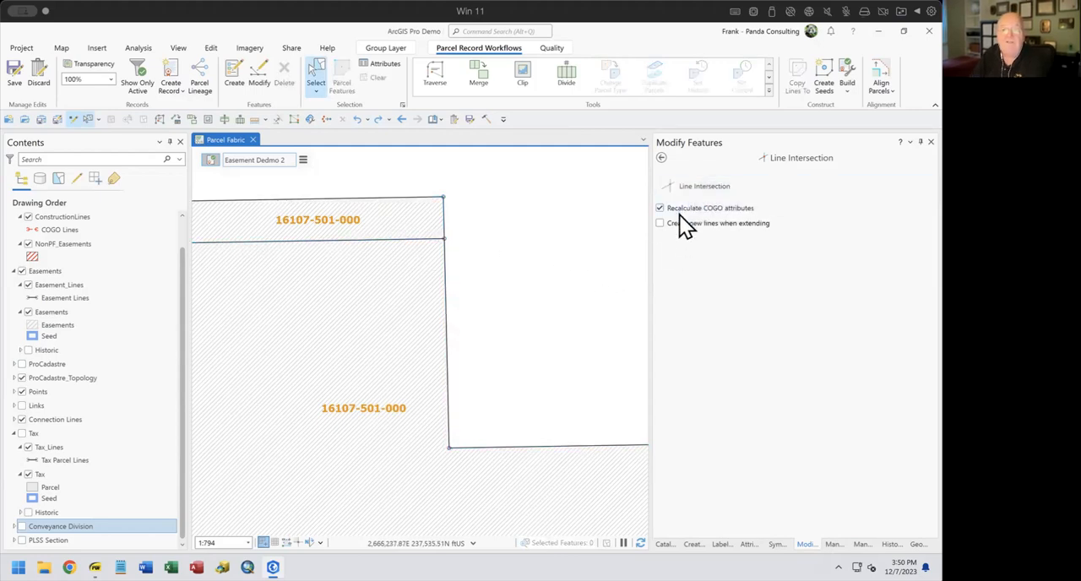
Split the easement boundary lines at both ends of the strip's southern line with Line Intersection, recalculating COGO attributes
click(673, 189)
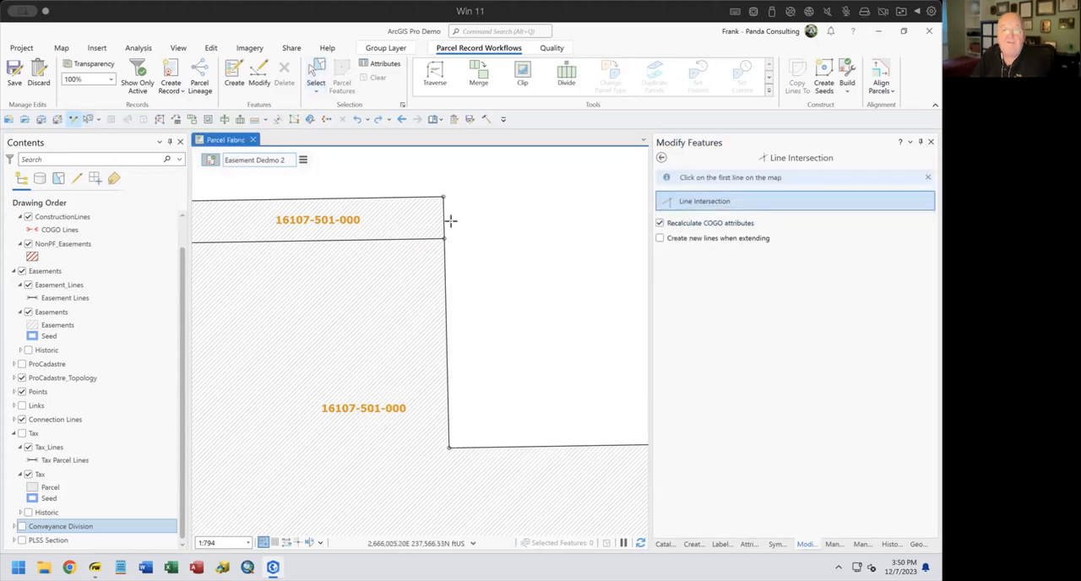
click(432, 237)
click(431, 238)
drag(369, 327, 567, 343)
click(307, 240)
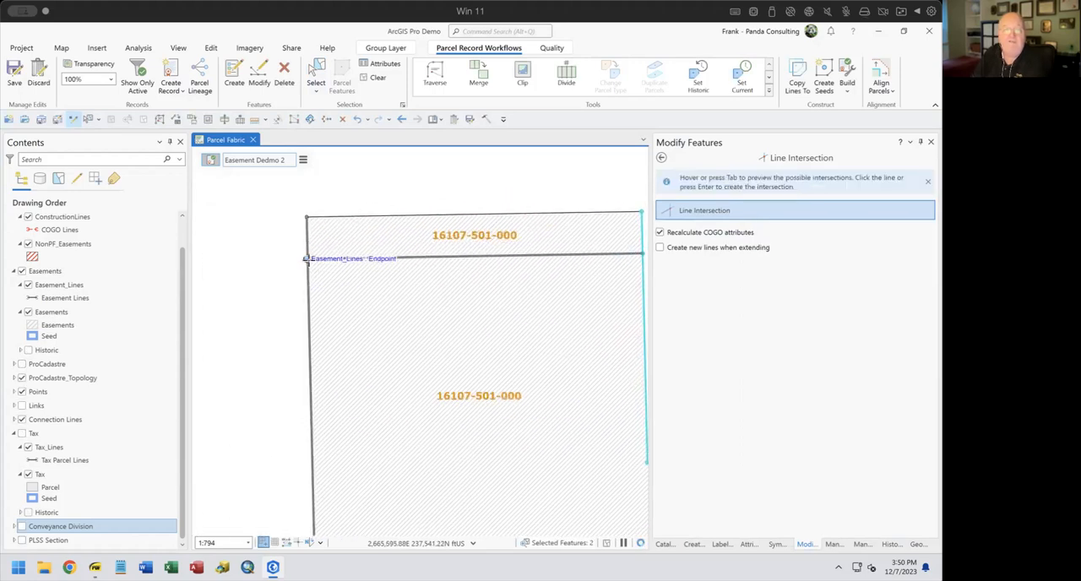
click(314, 260)
click(378, 77)
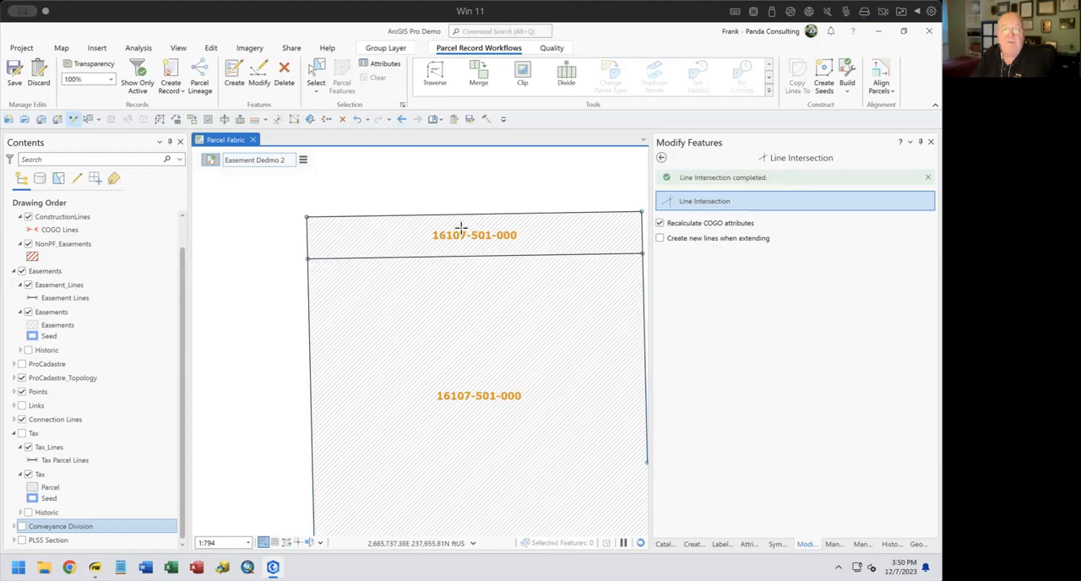
Delete the larger easement polygon south of the strip together with its lines, using Delete Parcels
scroll(481, 269, up, 4)
scroll(480, 271, down, 5)
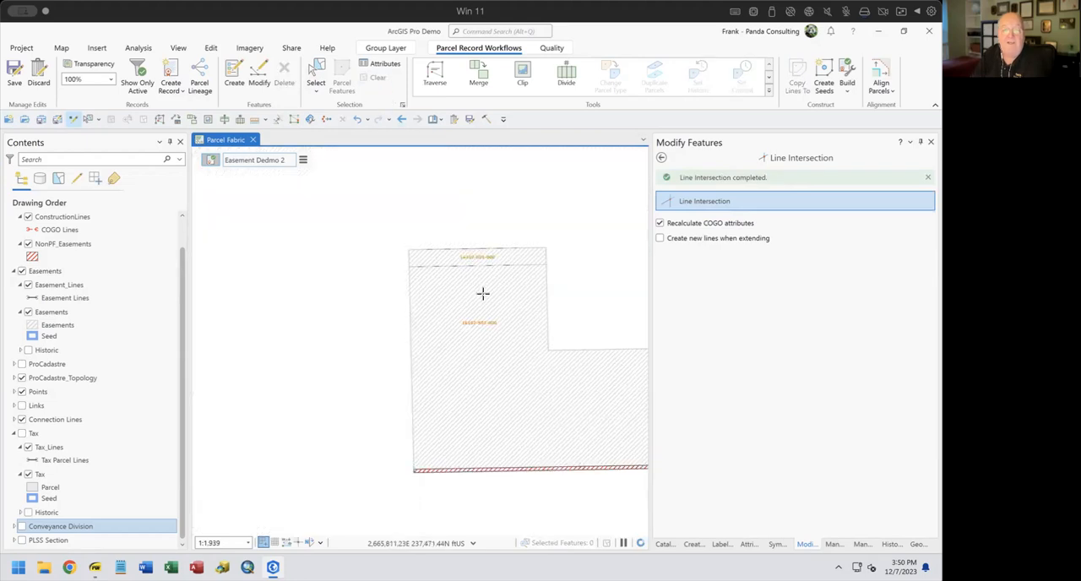
click(315, 78)
click(436, 321)
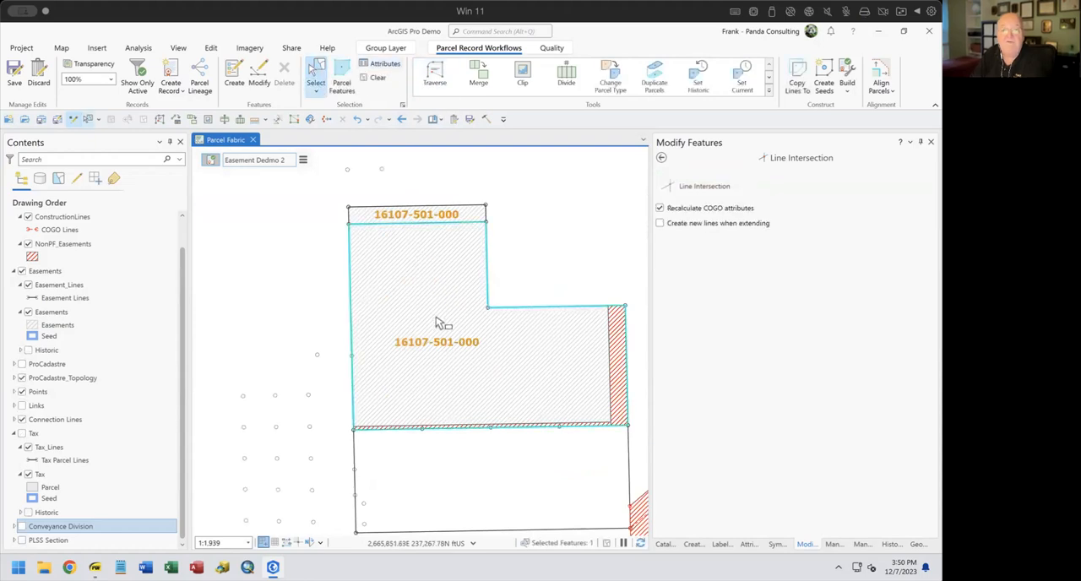
click(766, 89)
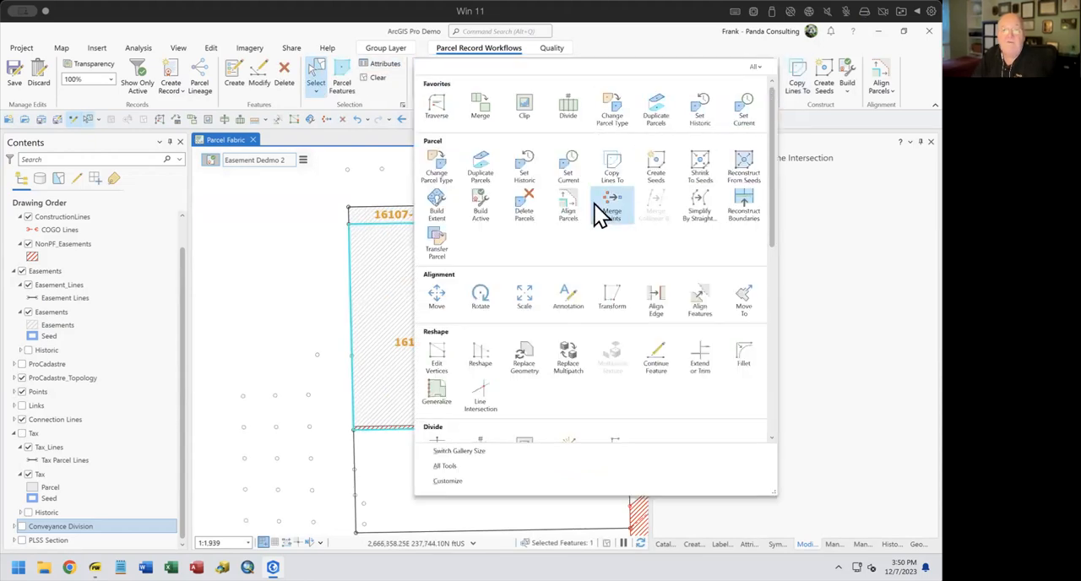
click(556, 204)
key(Delete)
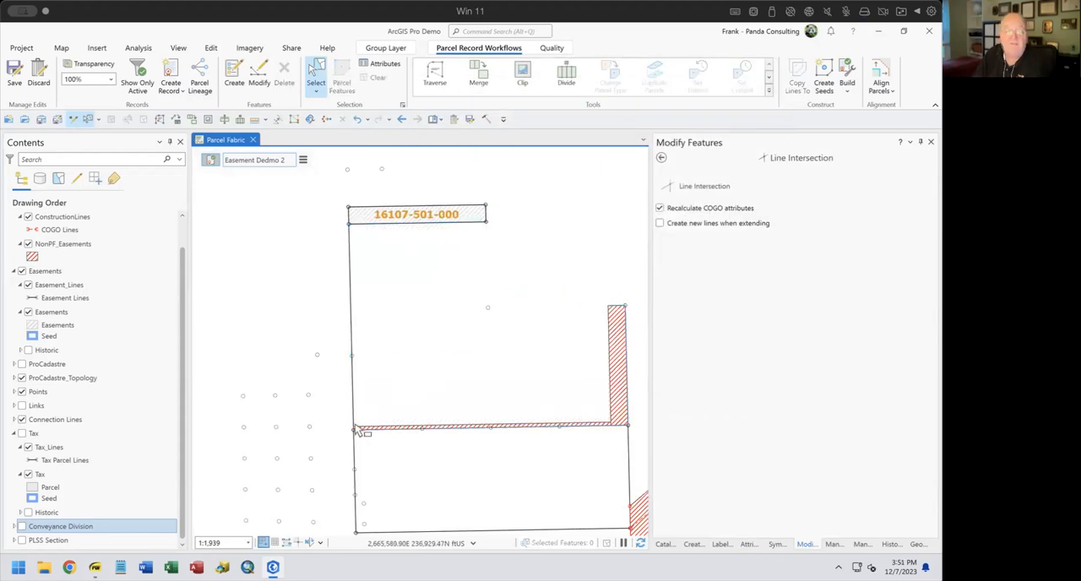
Delete the leftover 650.01 ft easement line running along the strip's west edge, keeping the 50 ft line
click(346, 306)
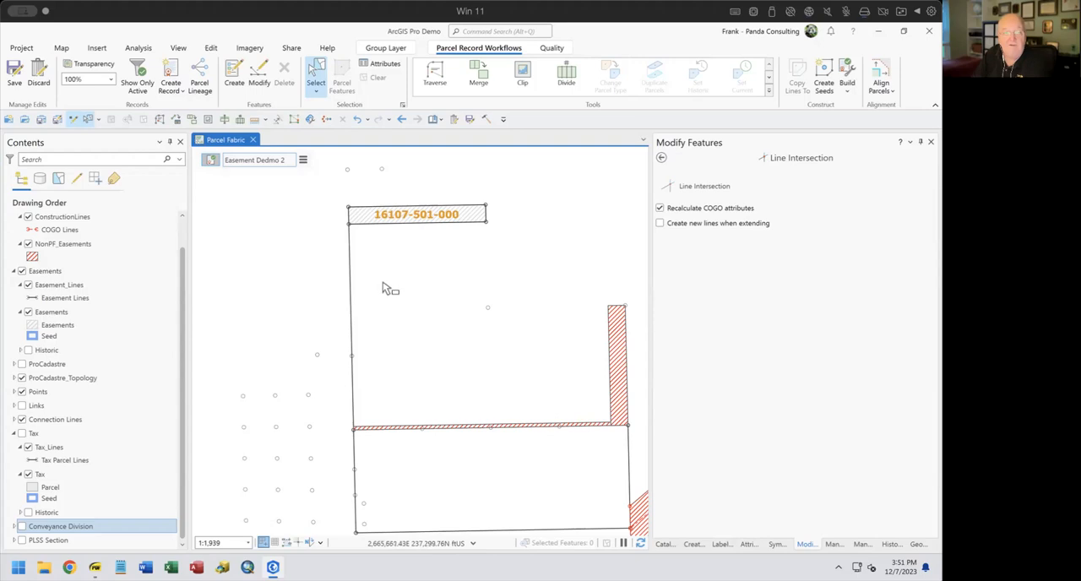
drag(359, 234, 437, 307)
scroll(428, 294, down, 2)
scroll(428, 294, up, 5)
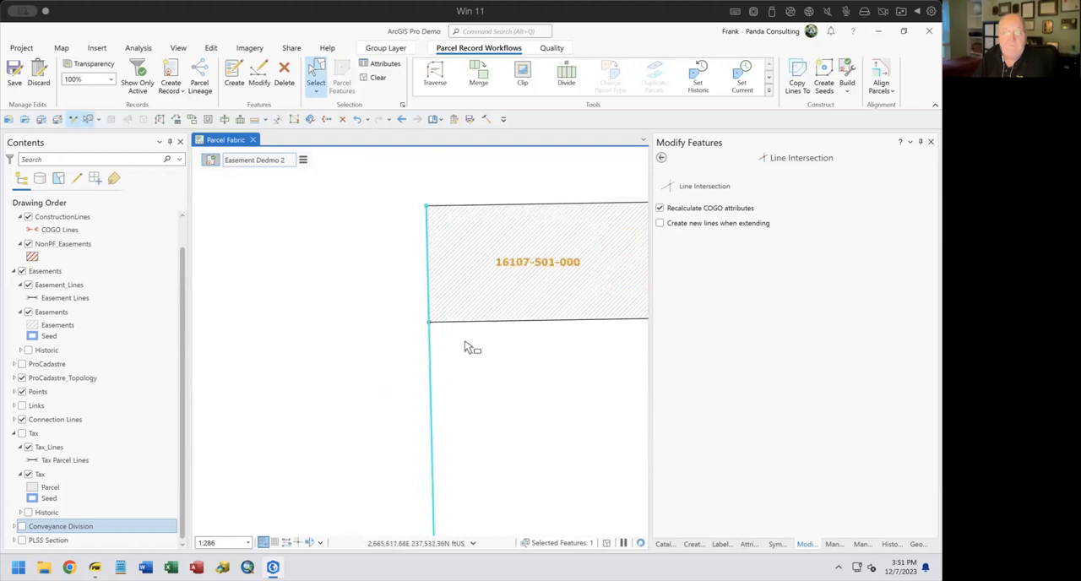
click(447, 285)
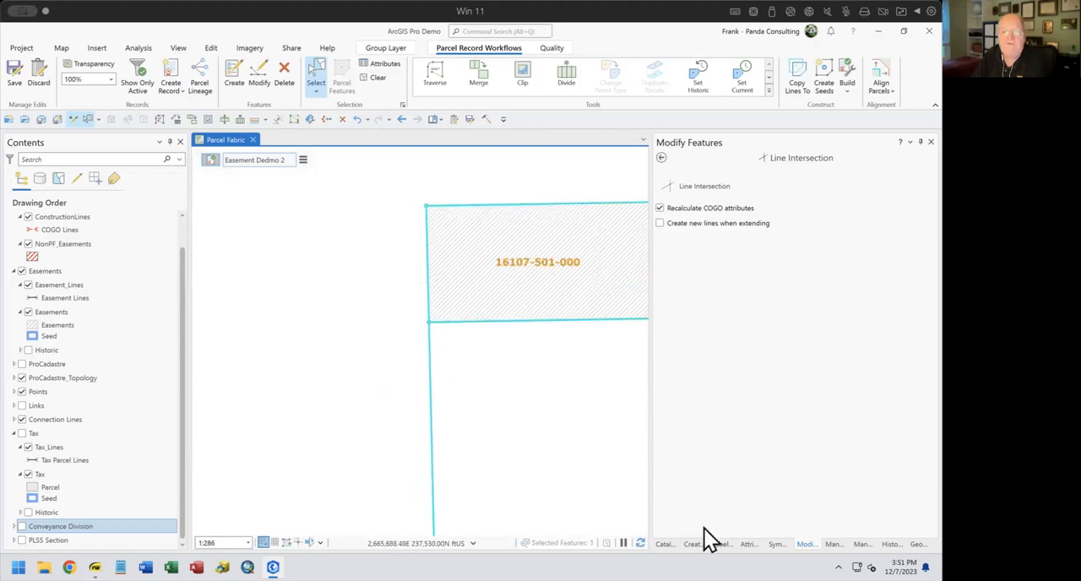
click(747, 544)
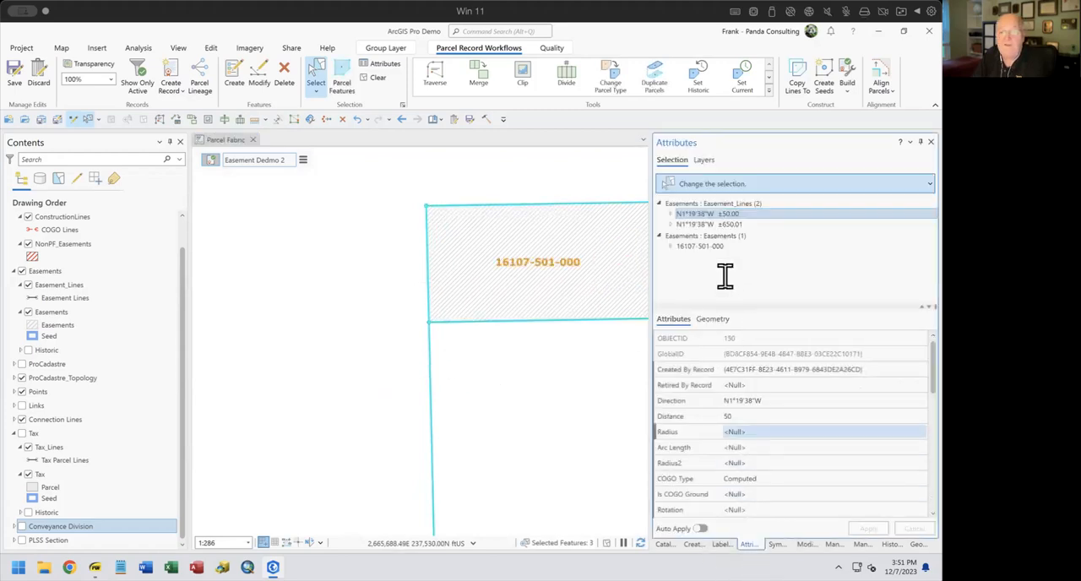
click(709, 225)
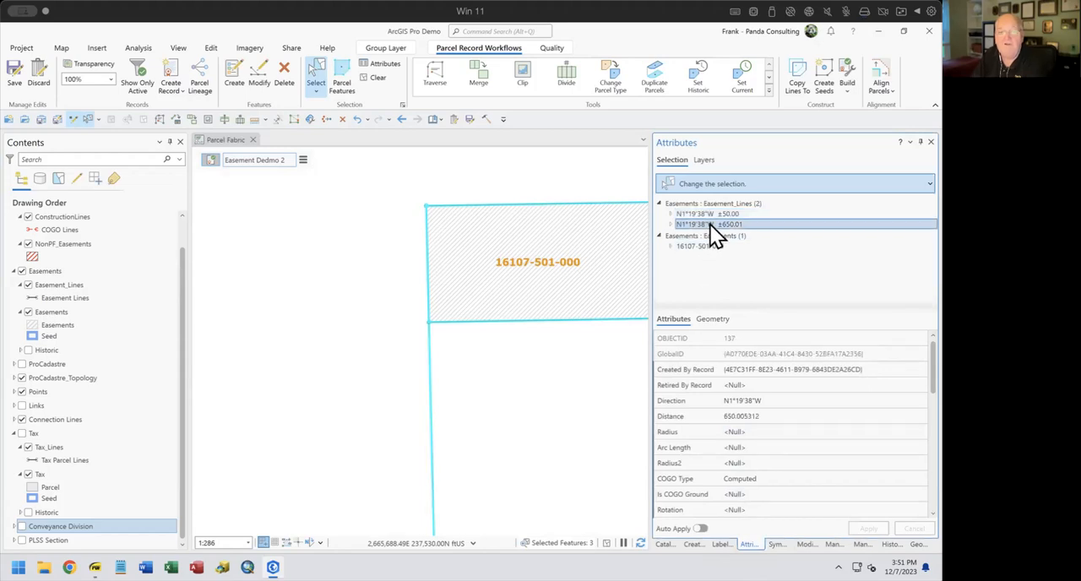
right_click(710, 223)
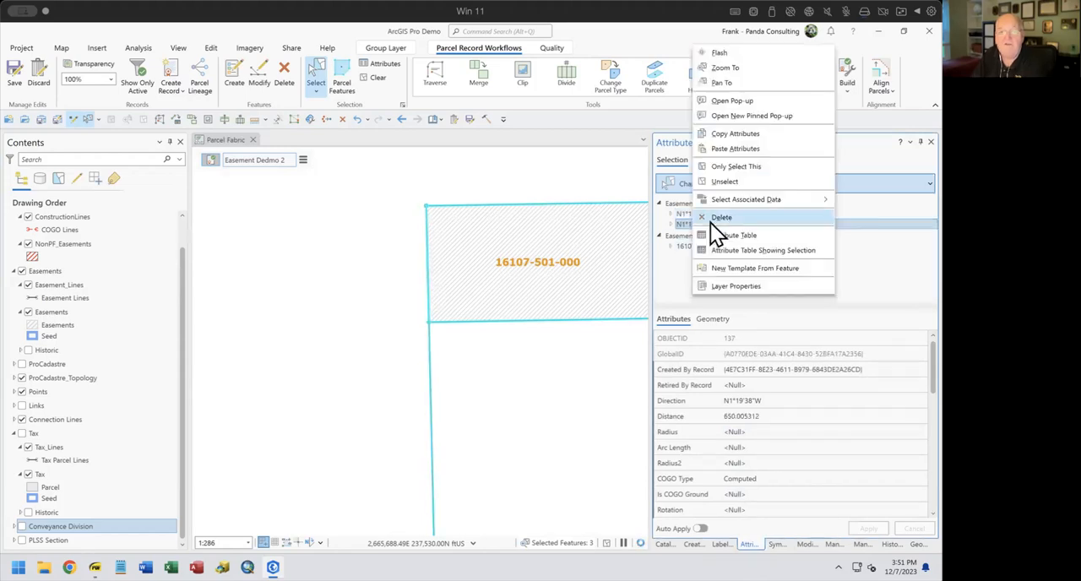
click(720, 218)
click(474, 342)
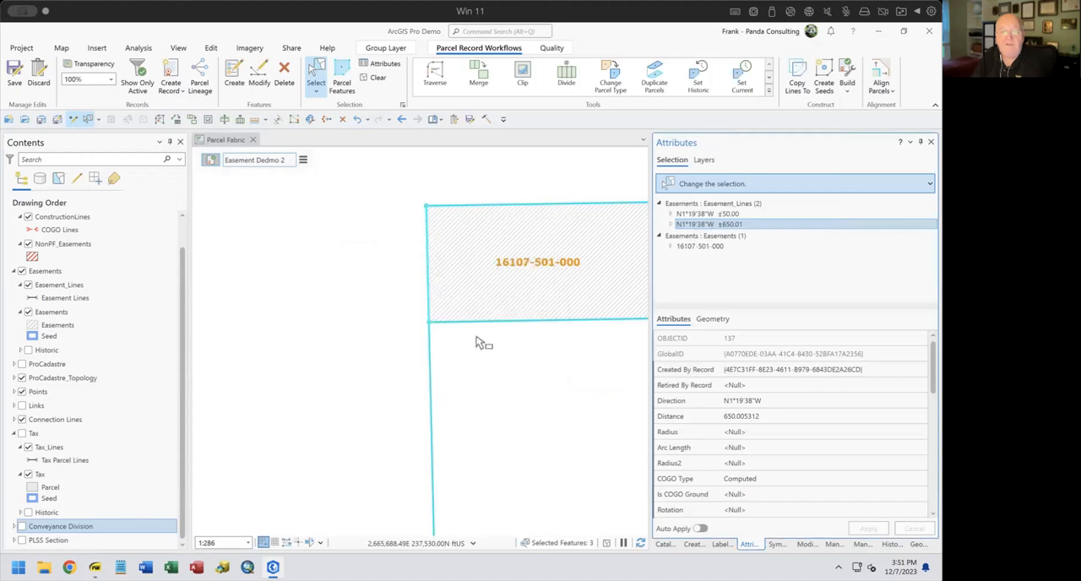
drag(578, 375, 394, 369)
scroll(460, 358, up, 3)
scroll(459, 357, down, 1)
scroll(462, 361, down, 3)
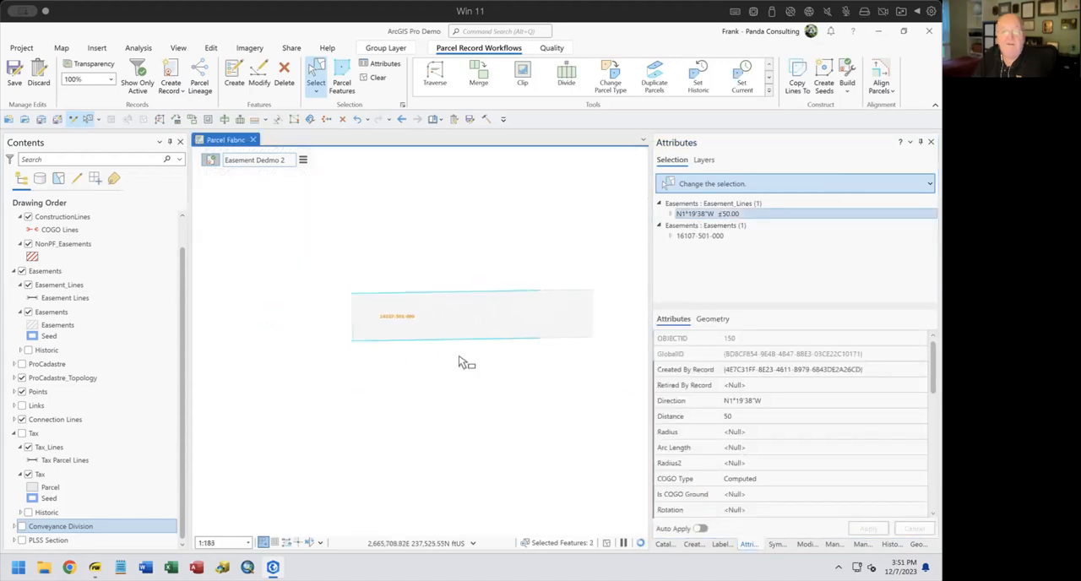
scroll(520, 379, down, 3)
drag(521, 379, 417, 336)
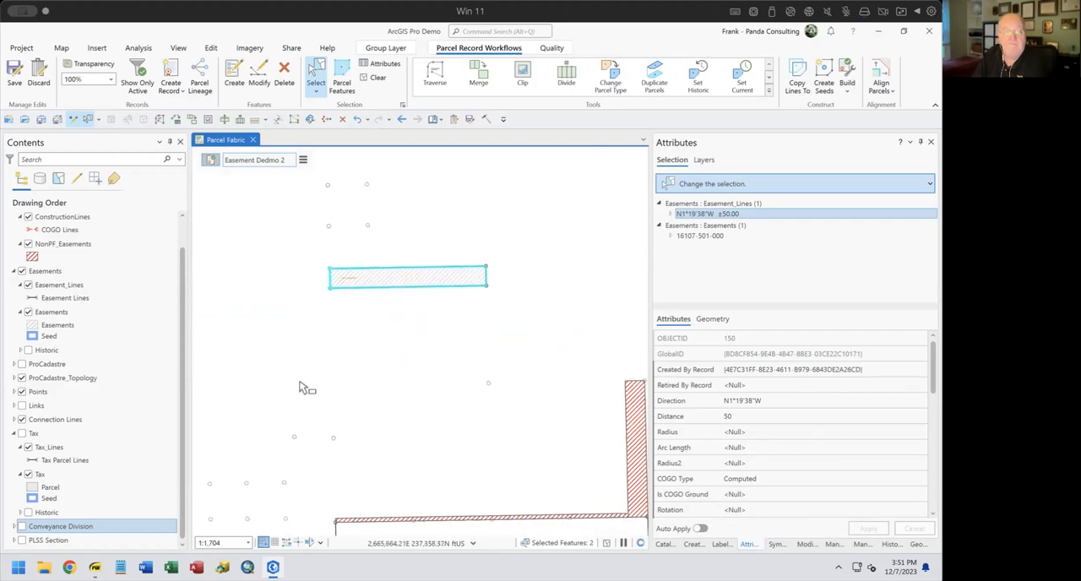
Make the Tax and Conveyance Division layers visible around the easement strip and clear the feature selection
click(21, 433)
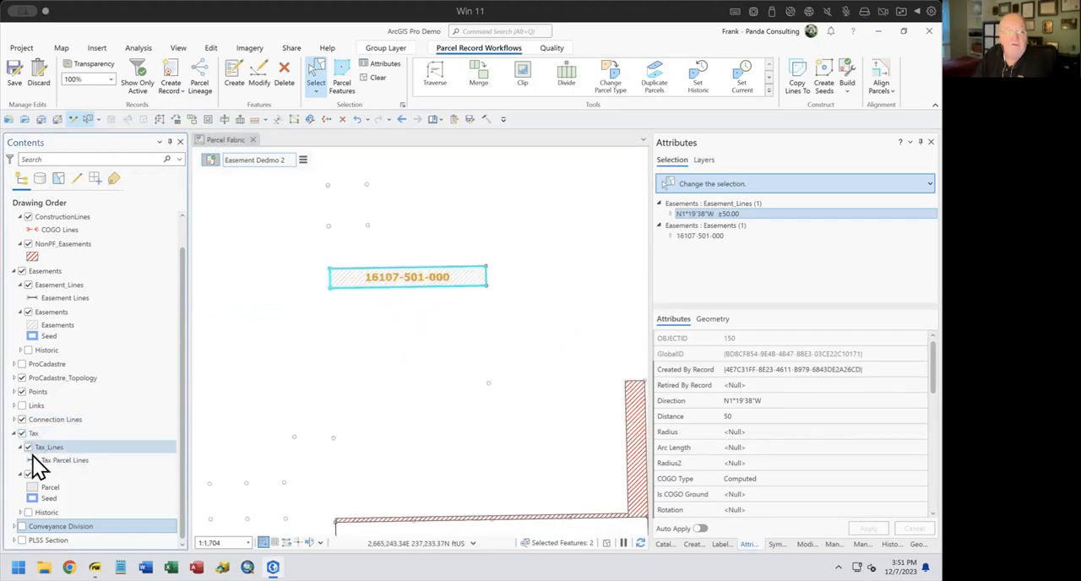
click(21, 526)
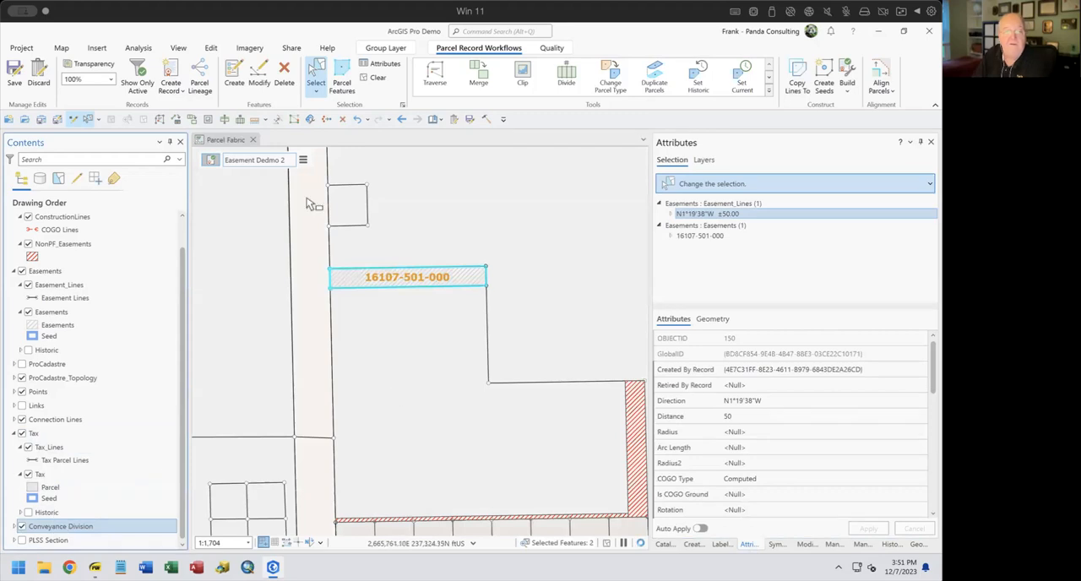
click(376, 79)
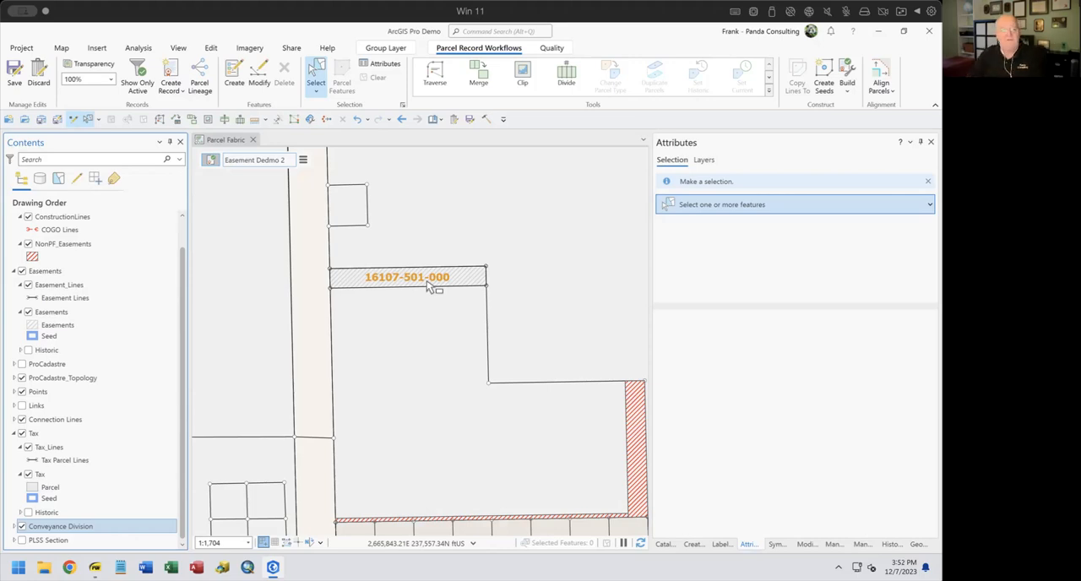
mouse_move(97, 572)
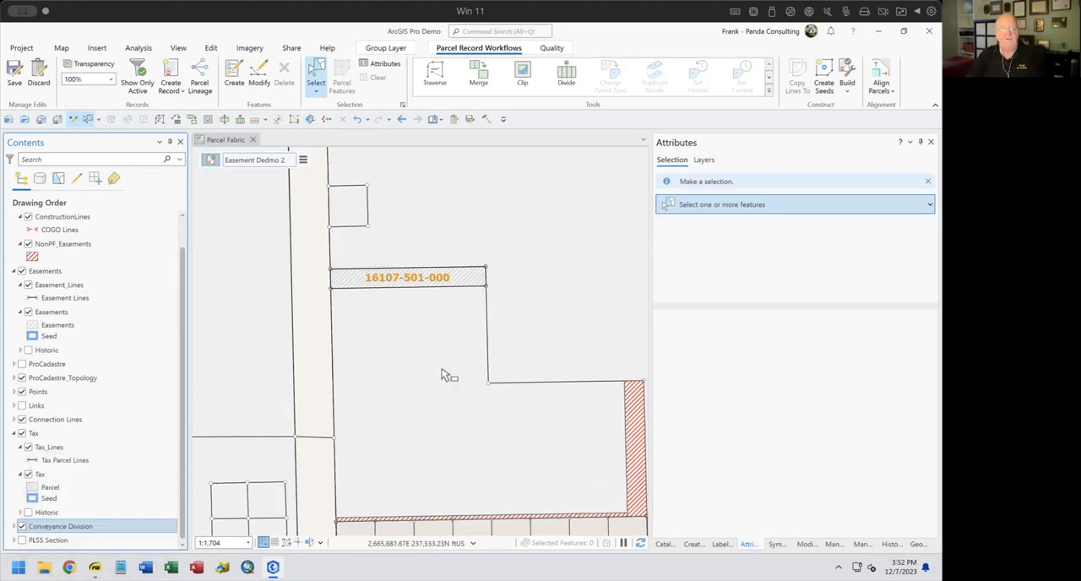
scroll(446, 375, down, 2)
drag(444, 374, 349, 337)
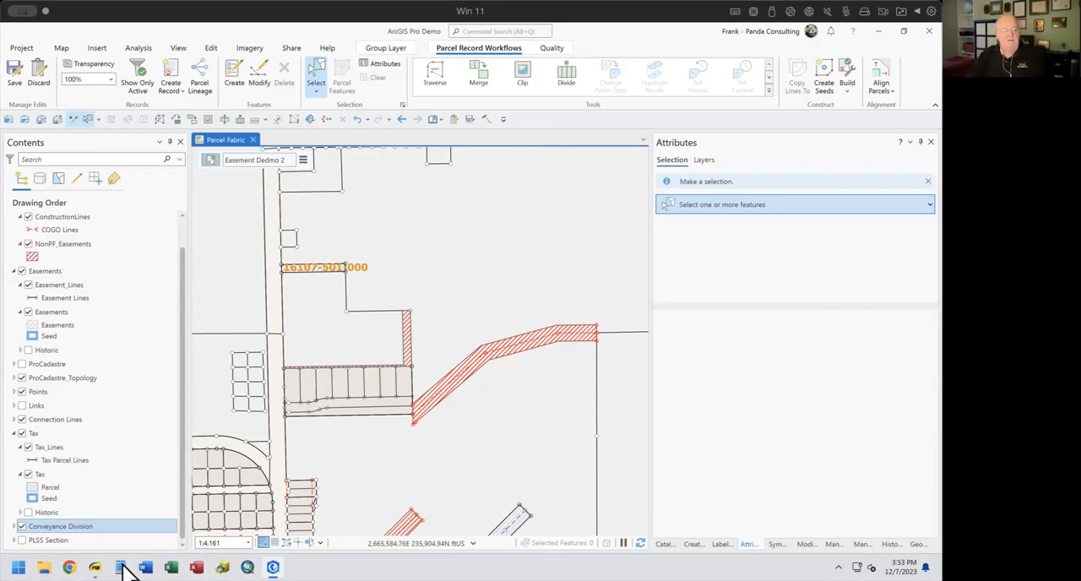
Switch to the Mapping Easements.pdf presentation and advance to its closing page
click(94, 567)
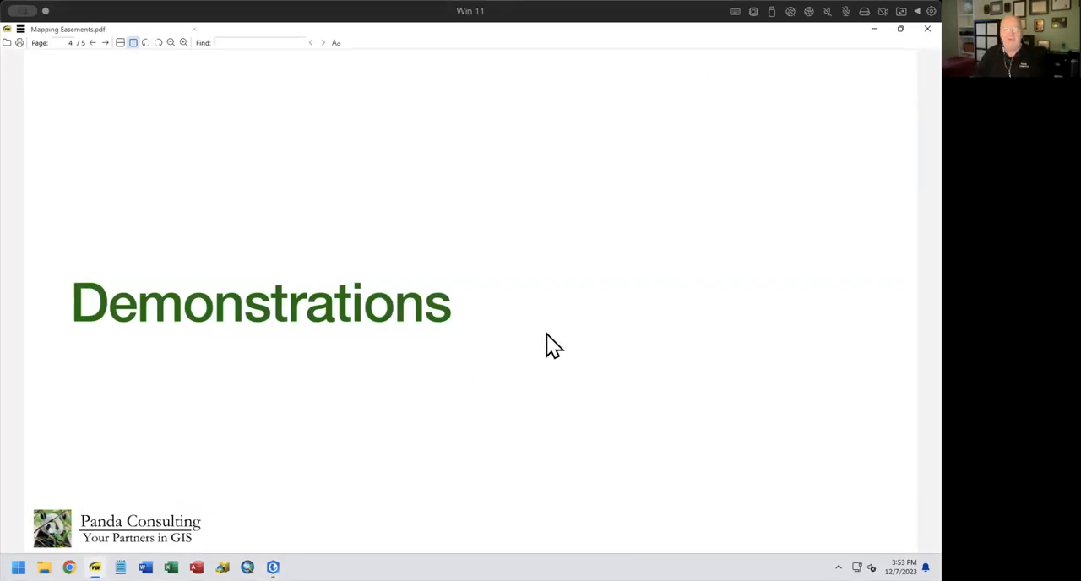
key(Right)
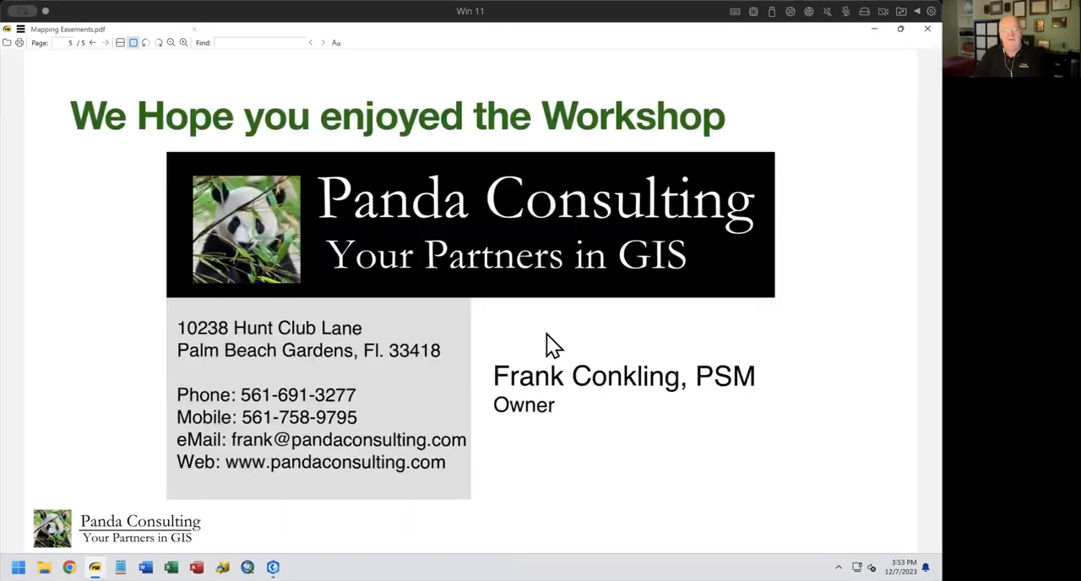